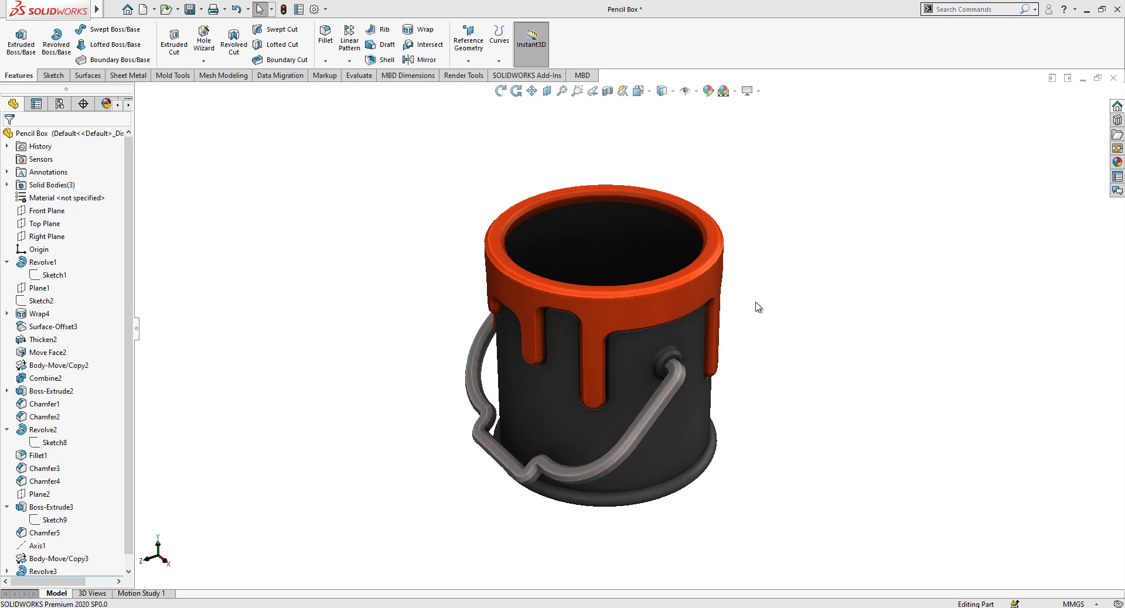
Create a new part document and start a sketch on the Front Plane
{"action": "left_click", "coordinate": [143, 9]}
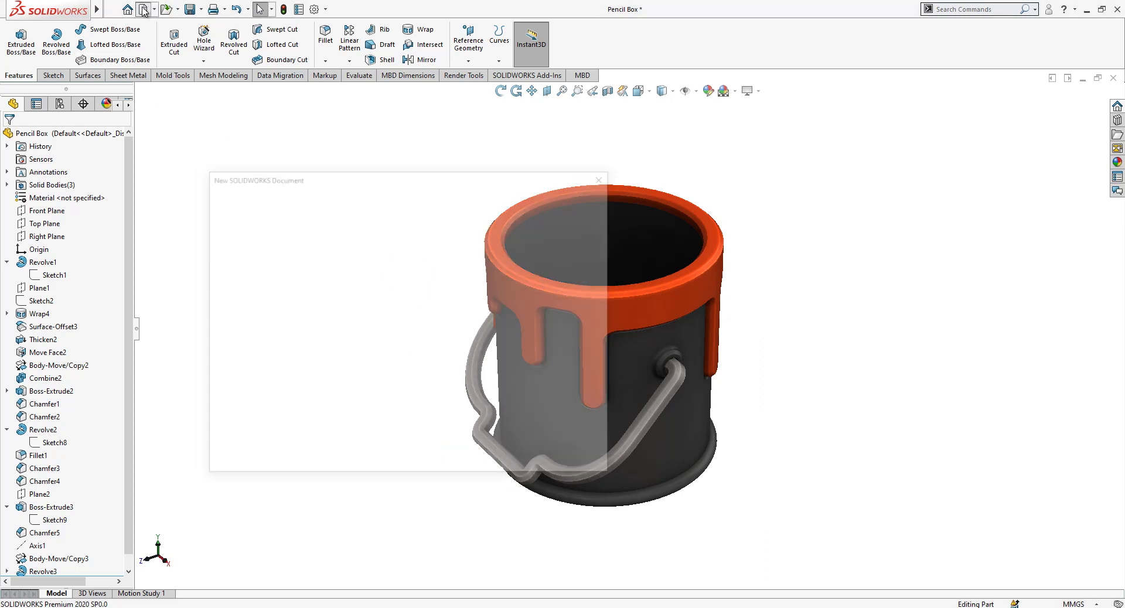
{"action": "left_click", "coordinate": [457, 455]}
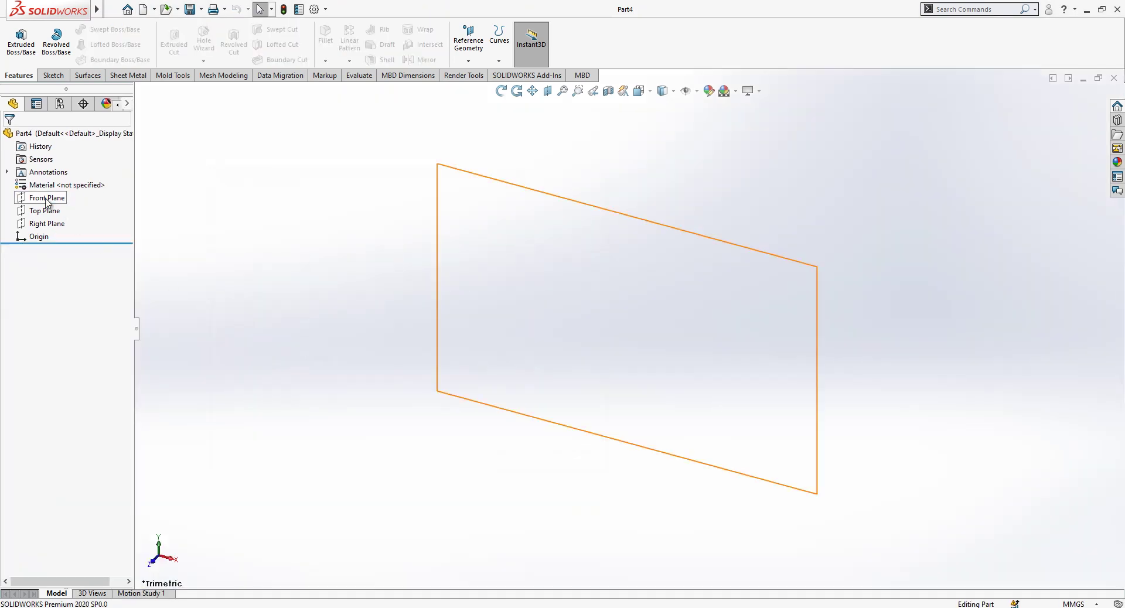
{"action": "left_click", "coordinate": [47, 198]}
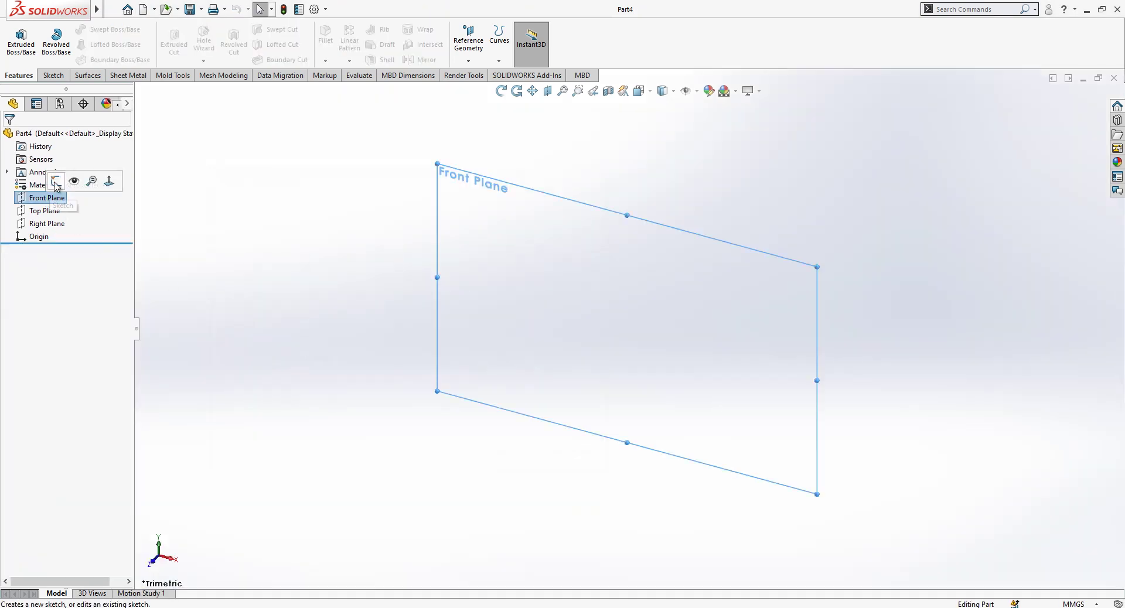
{"action": "left_click", "coordinate": [56, 184]}
Sketch a vertical line about 123 mm long upward from the origin and convert it to a construction line
{"action": "left_click", "coordinate": [76, 31]}
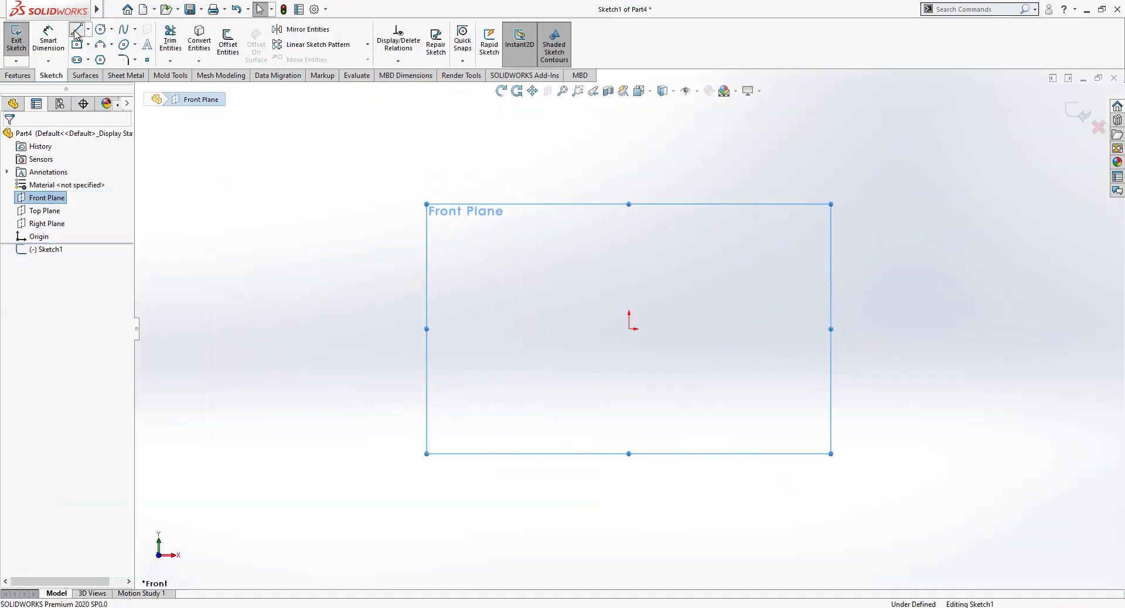
{"action": "mouse_move", "coordinate": [629, 329]}
{"action": "left_mouse_down"}
{"action": "mouse_move", "coordinate": [645, 184]}
{"action": "mouse_move", "coordinate": [629, 168]}
{"action": "left_mouse_up"}
{"action": "key", "text": "Escape"}
{"action": "left_click", "coordinate": [629, 193]}
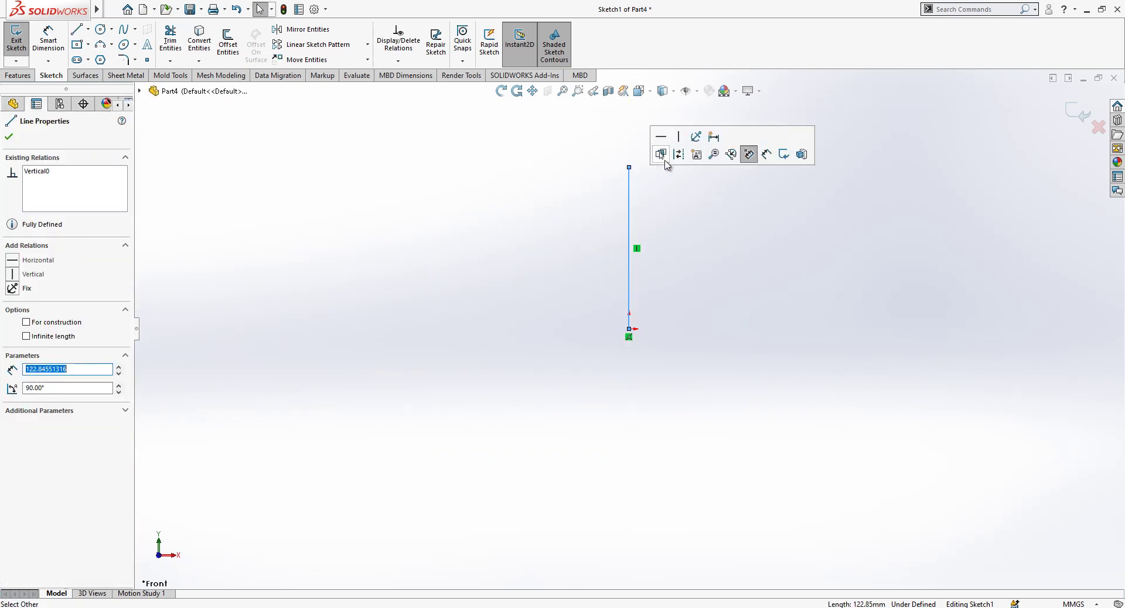
{"action": "left_click", "coordinate": [679, 161]}
{"action": "scroll", "coordinate": [748, 226], "scroll_direction": "down", "scroll_amount": 1}
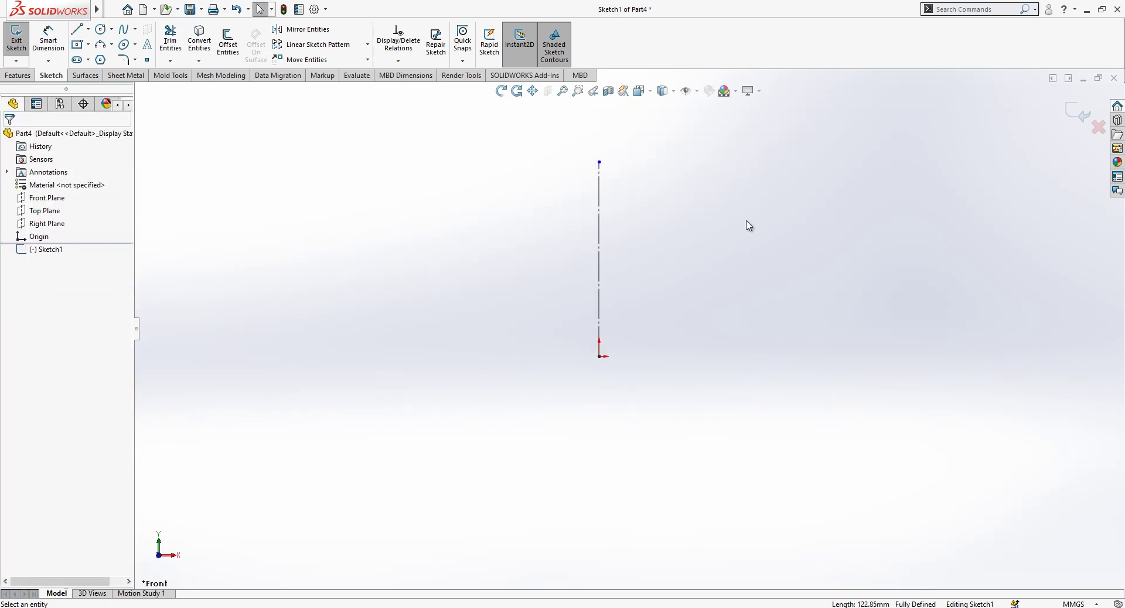
Sketch a horizontal base line about 86 mm long from the origin, ending in a tangent semicircular arc that bulges outward
{"action": "left_click", "coordinate": [76, 30]}
{"action": "left_click_drag", "start_coordinate": [599, 356], "coordinate": [744, 358]}
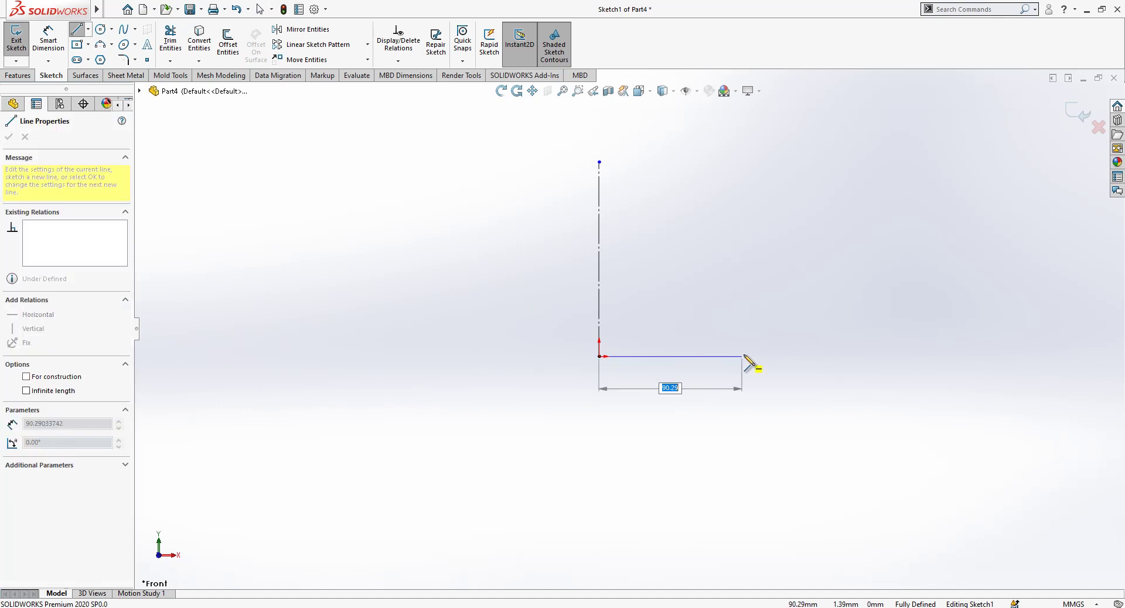
{"action": "left_click", "coordinate": [750, 357]}
{"action": "scroll", "coordinate": [745, 346], "scroll_direction": "down", "scroll_amount": 1}
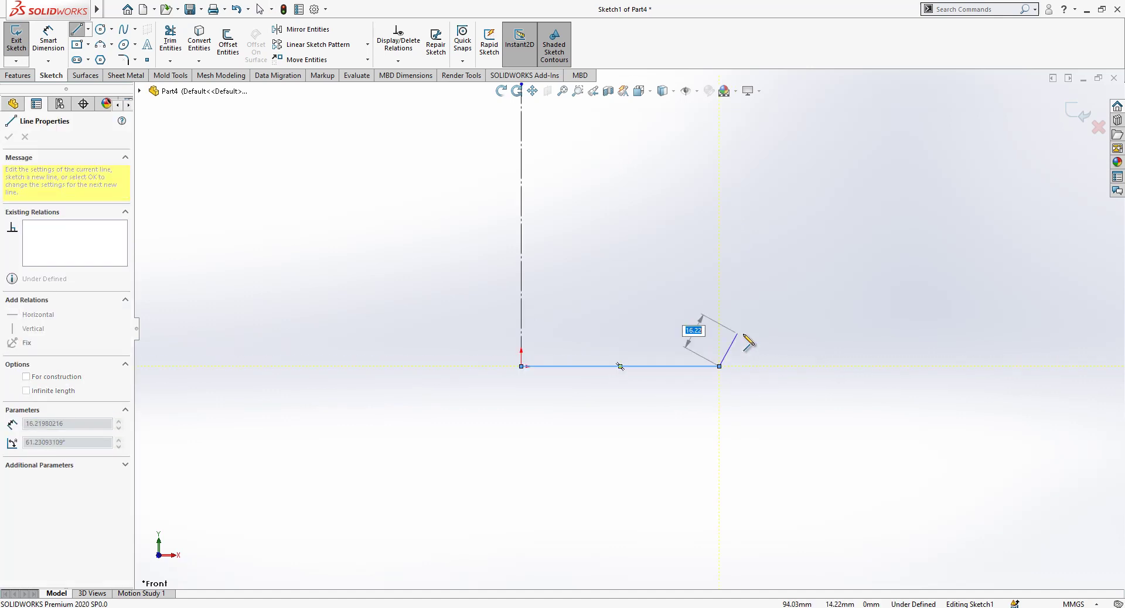
{"action": "double_click", "coordinate": [720, 367]}
{"action": "left_click", "coordinate": [719, 366]}
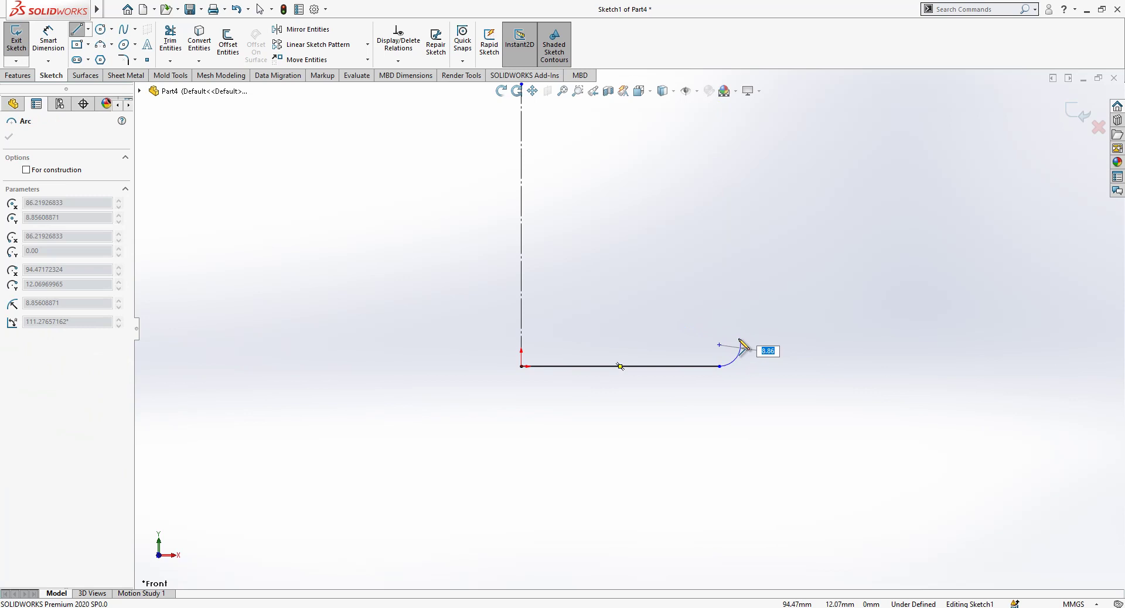
{"action": "left_click", "coordinate": [719, 335]}
{"action": "scroll", "coordinate": [711, 269], "scroll_direction": "up", "scroll_amount": 3}
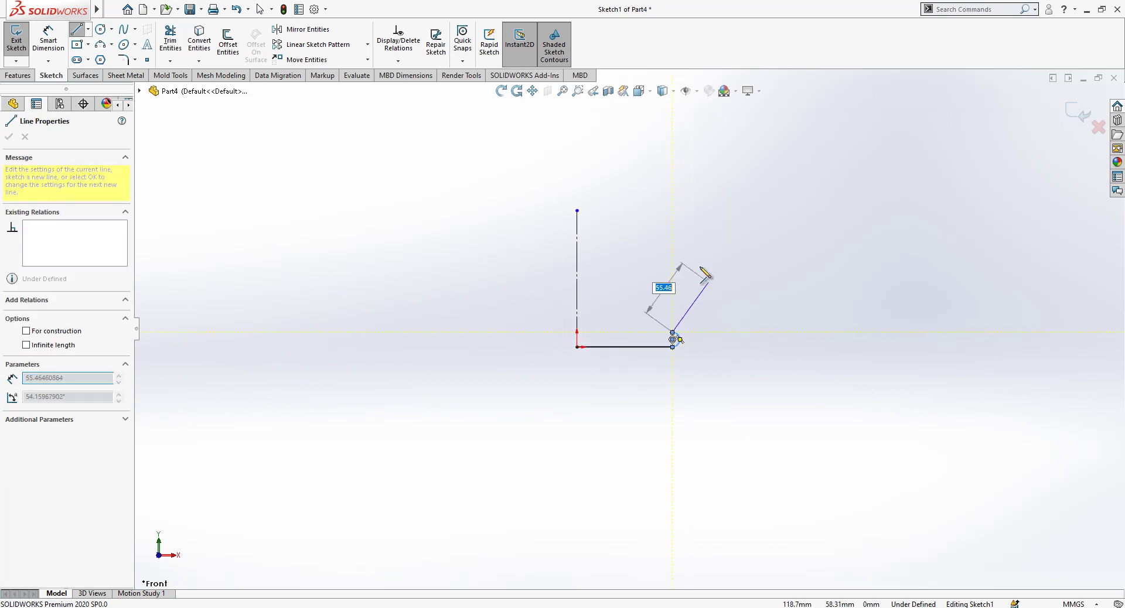
Close the profile with a vertical outer wall about 110 mm high, a short top edge, an inner wall and an inner floor line back to the origin
{"action": "scroll", "coordinate": [661, 233], "scroll_direction": "down", "scroll_amount": 2}
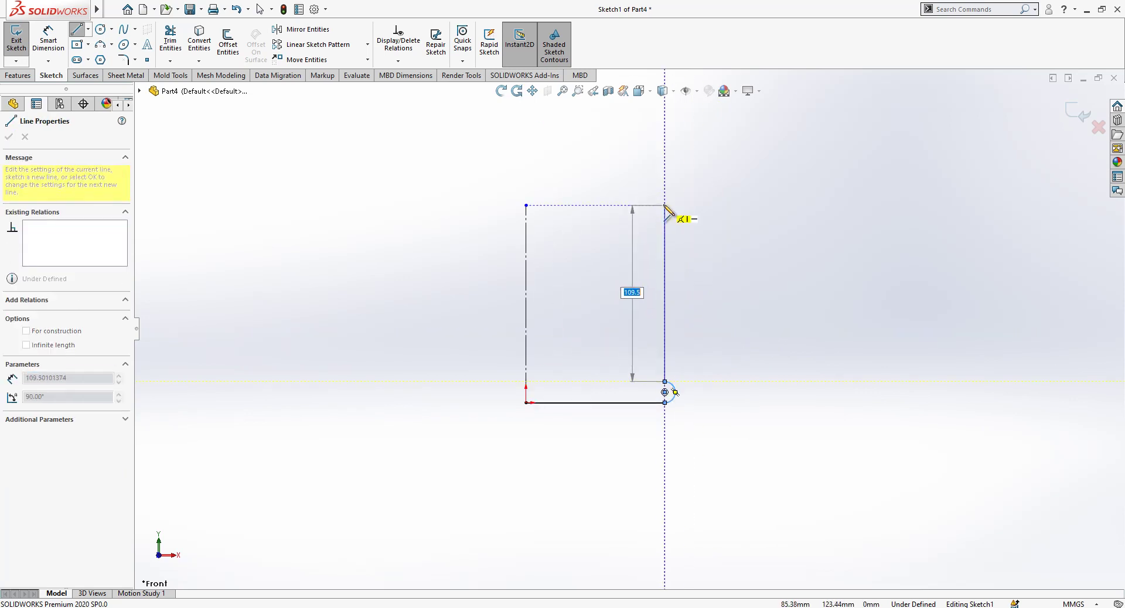
{"action": "left_click", "coordinate": [664, 205]}
{"action": "left_click", "coordinate": [643, 205]}
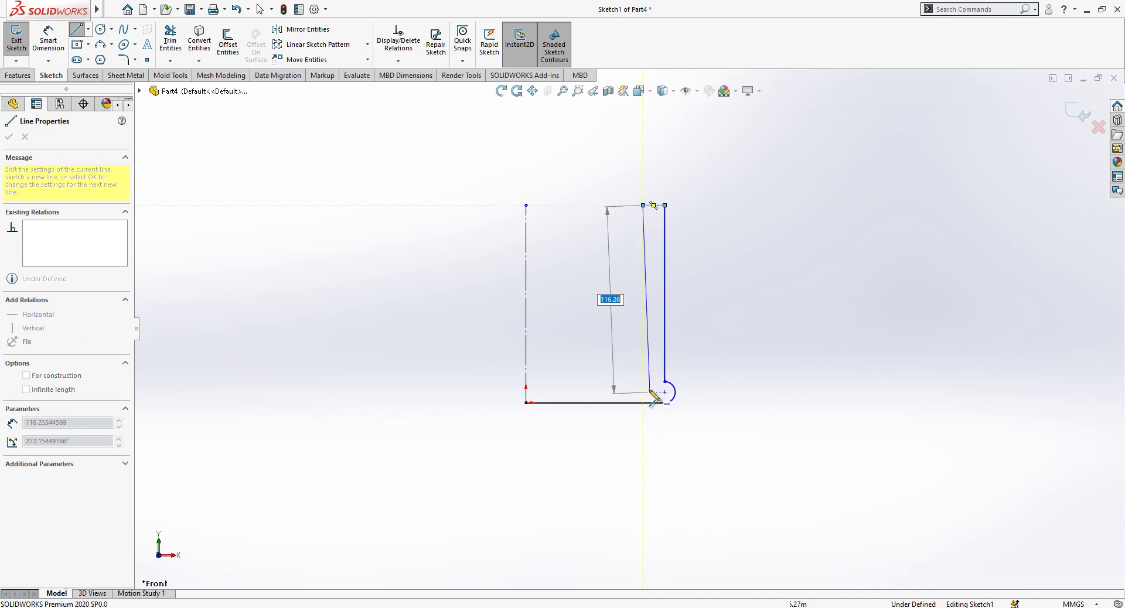
{"action": "left_click", "coordinate": [643, 355]}
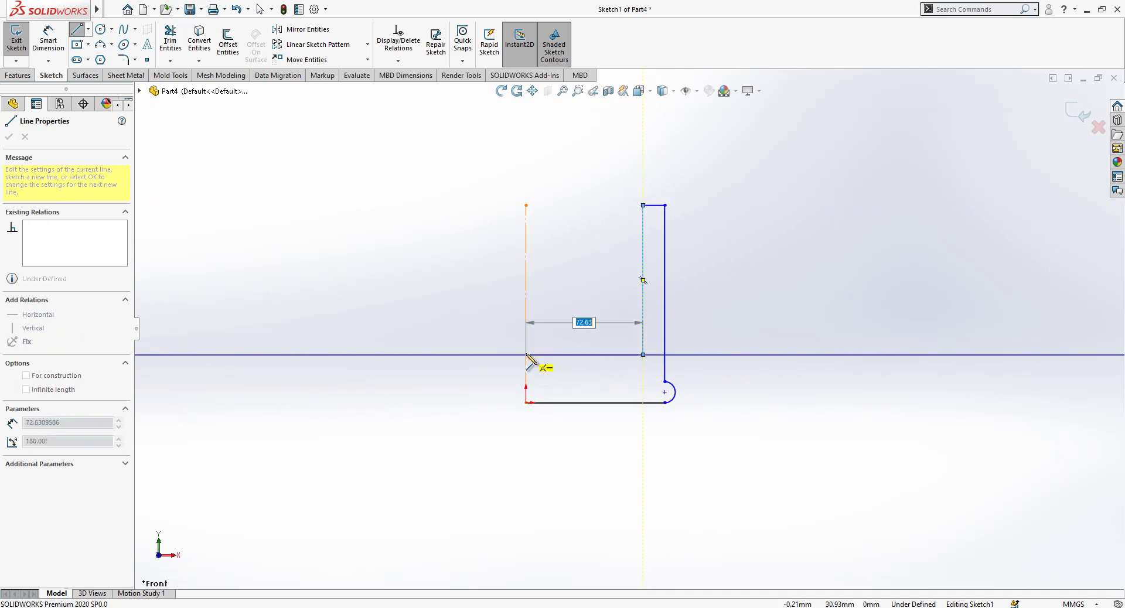
{"action": "left_click", "coordinate": [525, 354]}
{"action": "left_click", "coordinate": [526, 402]}
{"action": "key", "text": "Escape"}
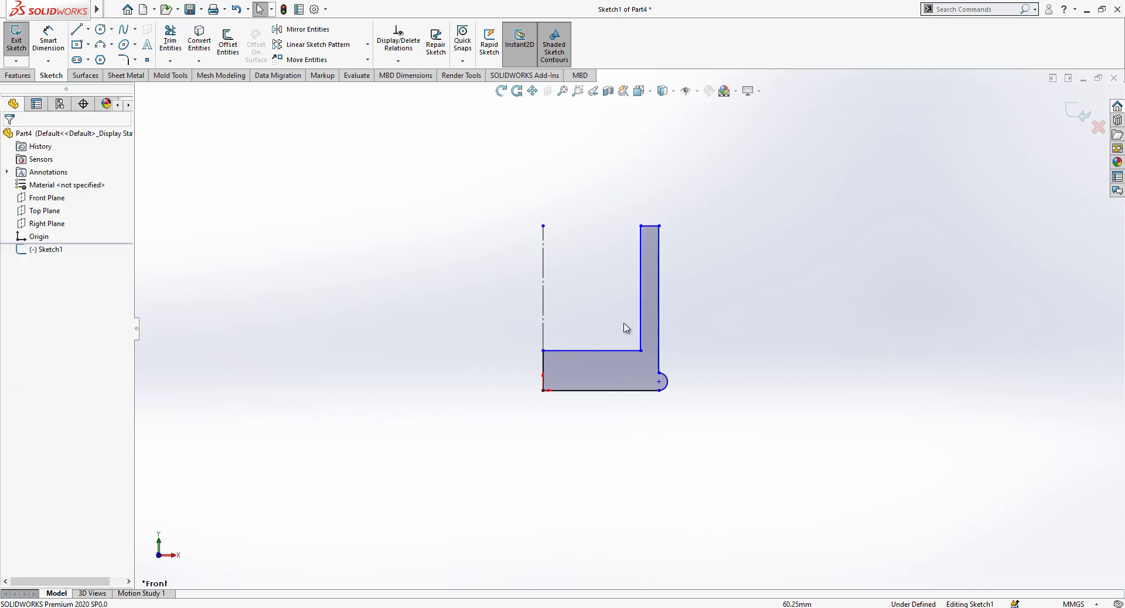
Dimension the base rim's outer diameter from the arc across the centerline and set it to 60 mm
{"action": "left_click", "coordinate": [37, 46]}
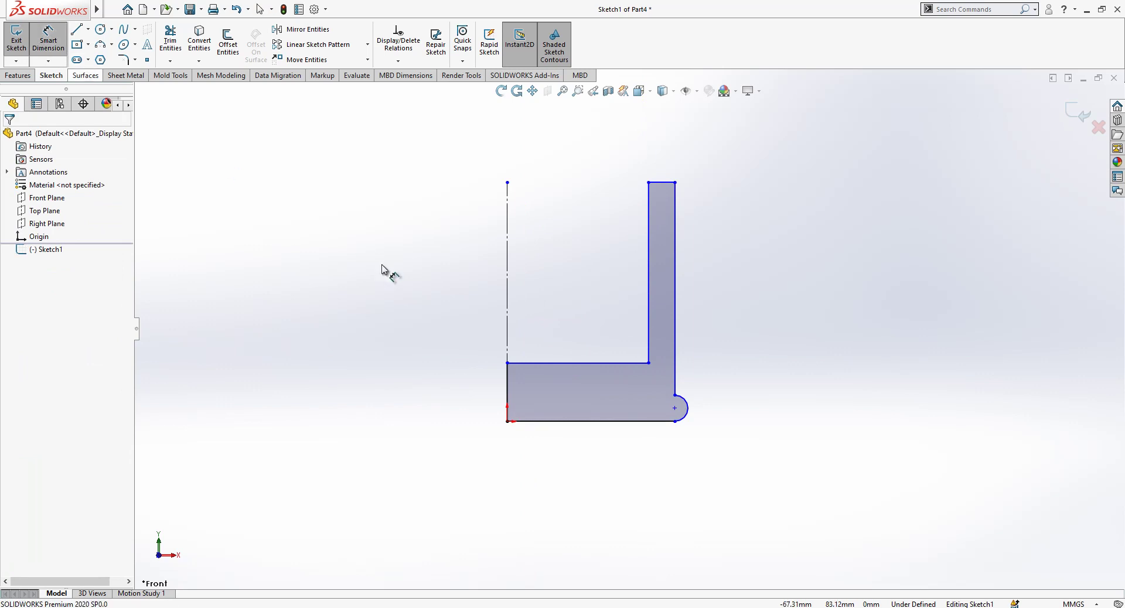
{"action": "left_click", "coordinate": [507, 320]}
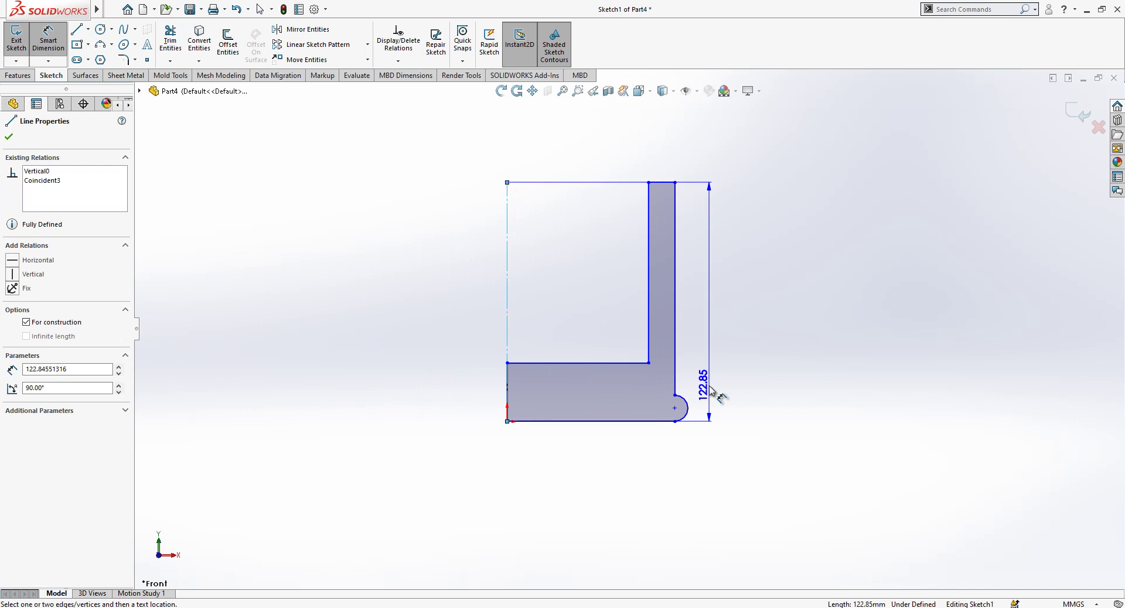
{"action": "left_click", "coordinate": [687, 411]}
{"action": "left_click", "coordinate": [687, 413]}
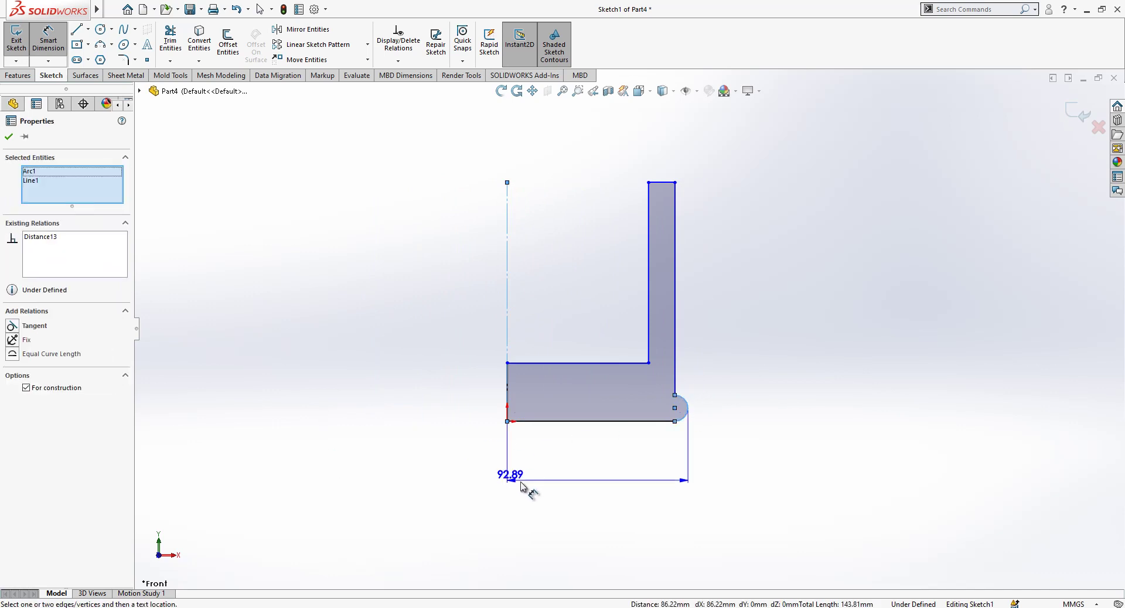
{"action": "left_click", "coordinate": [485, 486]}
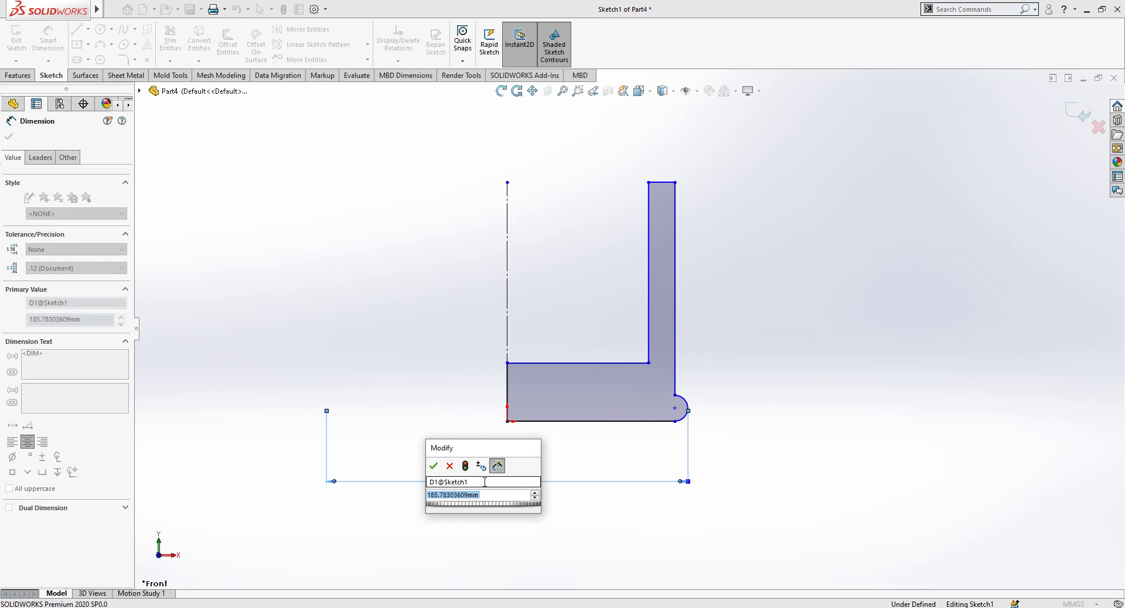
{"action": "type", "text": "60"}
{"action": "key", "text": "Return"}
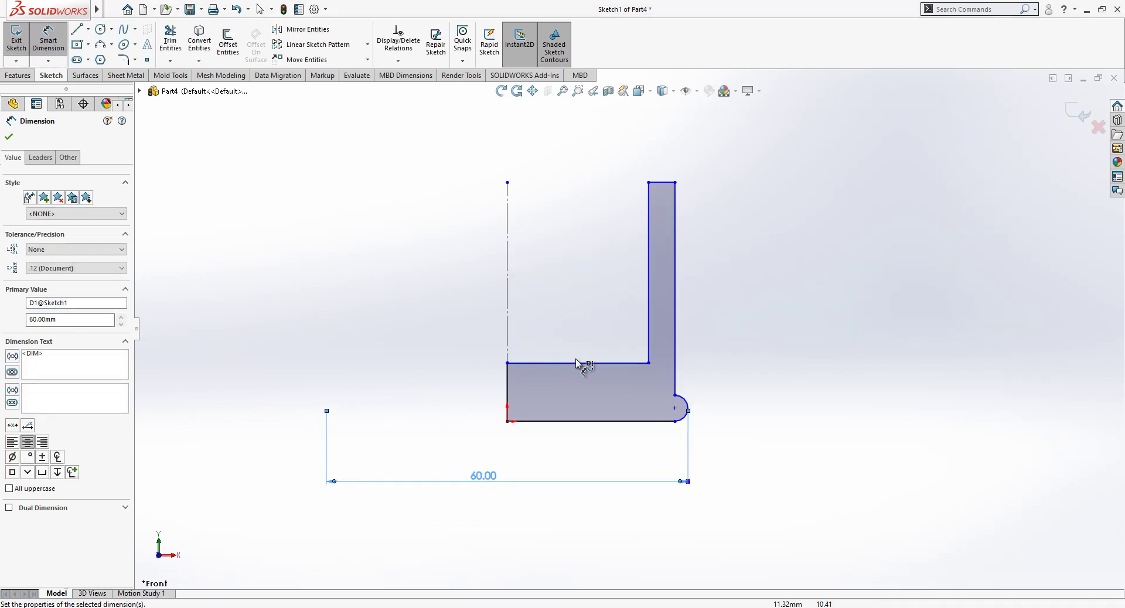
Dimension the floor thickness between the two horizontal lines as 3 mm
{"action": "left_click", "coordinate": [598, 364]}
{"action": "left_click", "coordinate": [599, 420]}
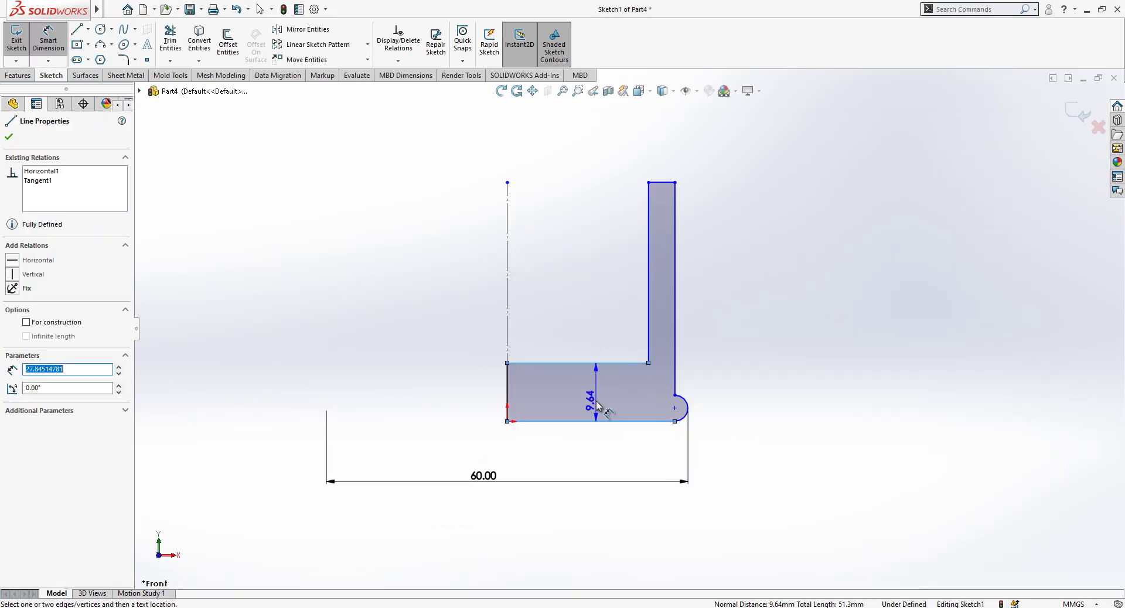
{"action": "left_click", "coordinate": [597, 404]}
{"action": "type", "text": "3"}
{"action": "key", "text": "Return"}
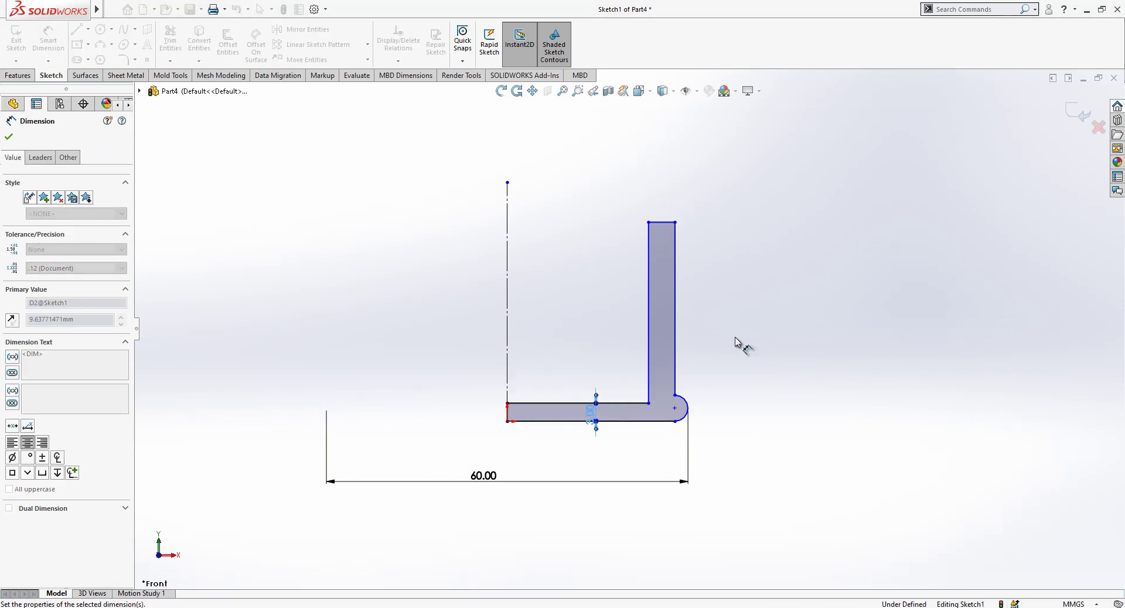
Dimension the wall thickness between the two vertical lines as 3 mm
{"action": "left_click", "coordinate": [677, 332]}
{"action": "left_click", "coordinate": [649, 326]}
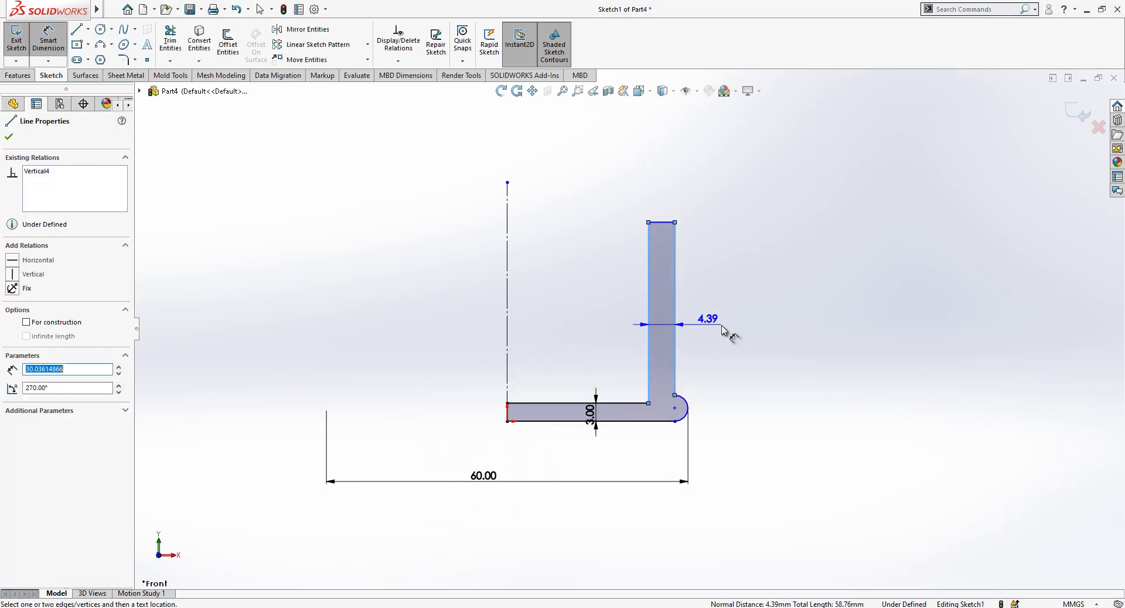
{"action": "left_click", "coordinate": [738, 331]}
{"action": "type", "text": "3"}
{"action": "key", "text": "Return"}
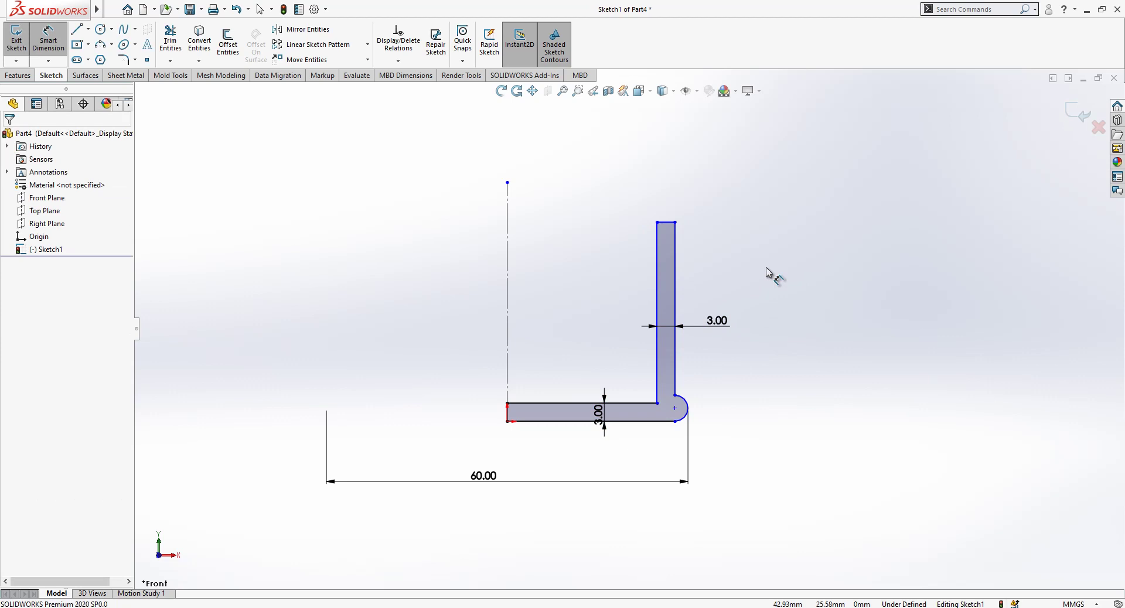
Dimension the outer wall's diameter across the centerline and set it to 56 mm
{"action": "left_click", "coordinate": [674, 309]}
{"action": "left_click", "coordinate": [507, 299]}
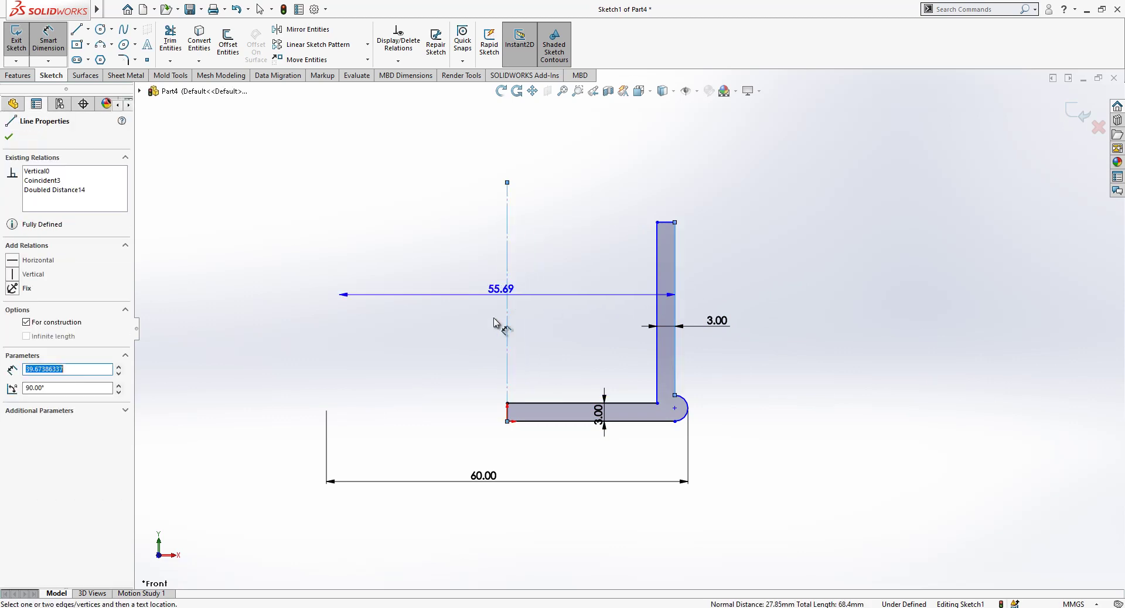
{"action": "left_click", "coordinate": [483, 454]}
{"action": "type", "text": "561mm"}
{"action": "key", "text": "Return"}
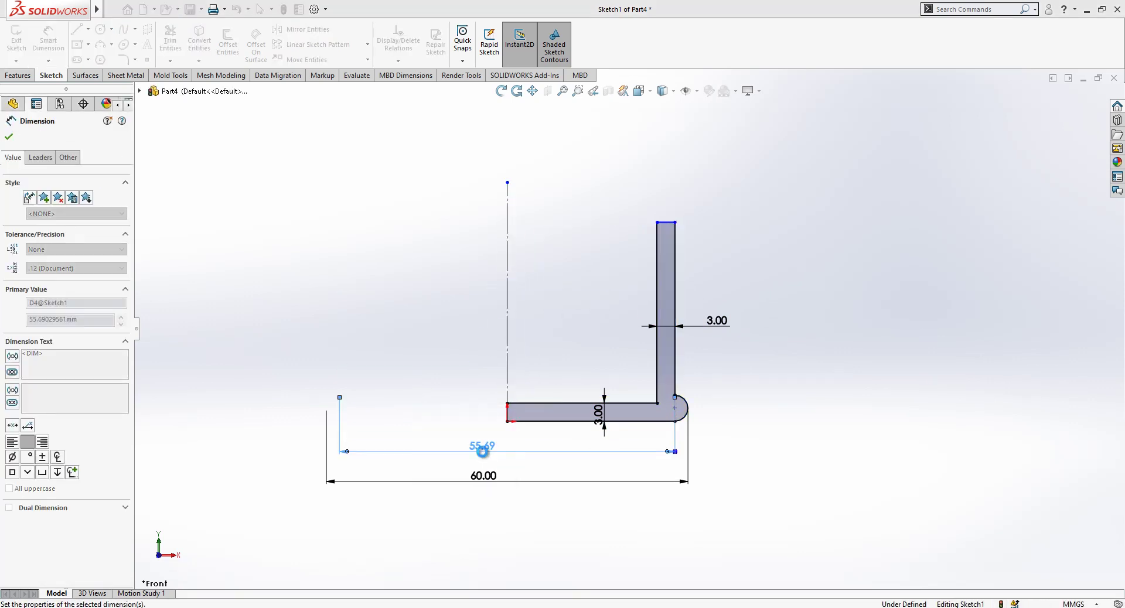
Dimension the overall height from the base line to the top of the wall as 60 mm
{"action": "left_click", "coordinate": [670, 421]}
{"action": "left_click", "coordinate": [675, 222]}
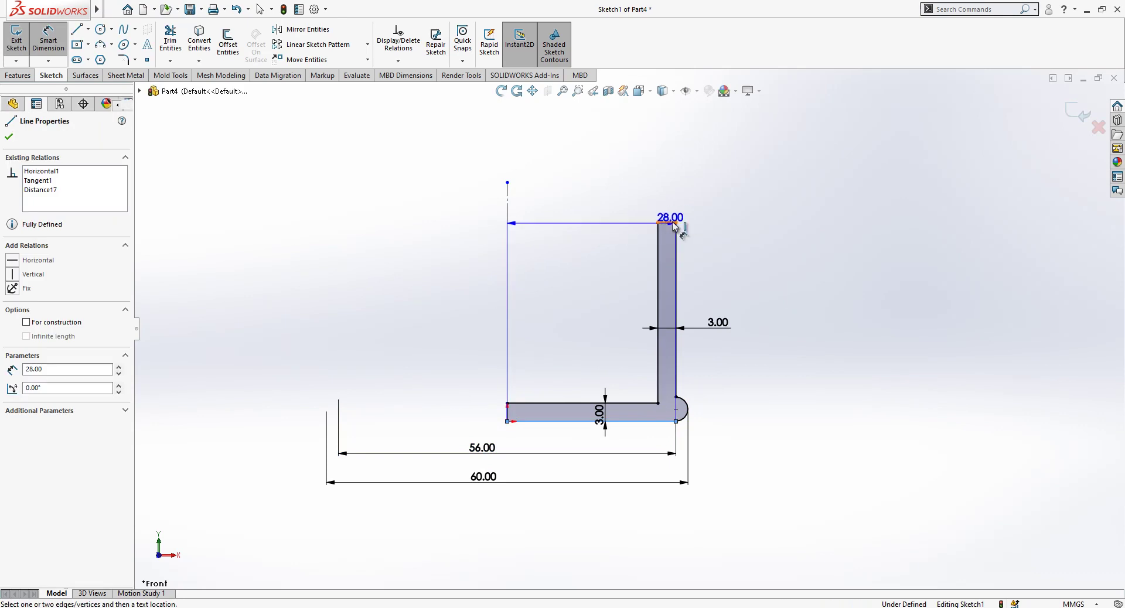
{"action": "left_click", "coordinate": [853, 341]}
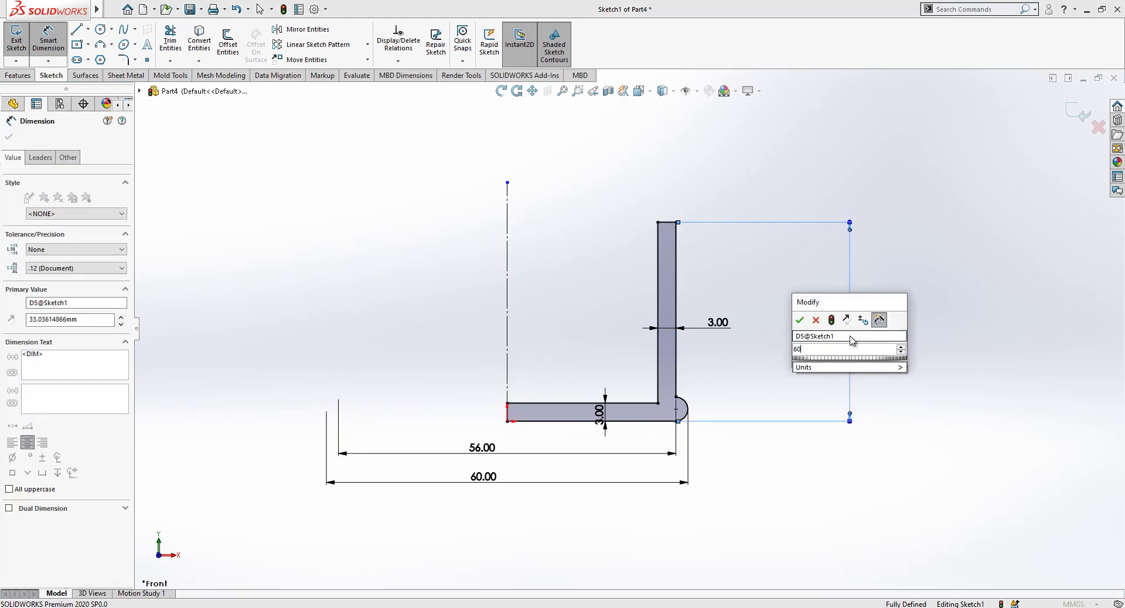
{"action": "type", "text": "60"}
{"action": "key", "text": "Return"}
{"action": "left_click", "coordinate": [1025, 388]}
{"action": "scroll", "coordinate": [734, 455], "scroll_direction": "up", "scroll_amount": 3}
{"action": "scroll", "coordinate": [755, 222], "scroll_direction": "down", "scroll_amount": 1}
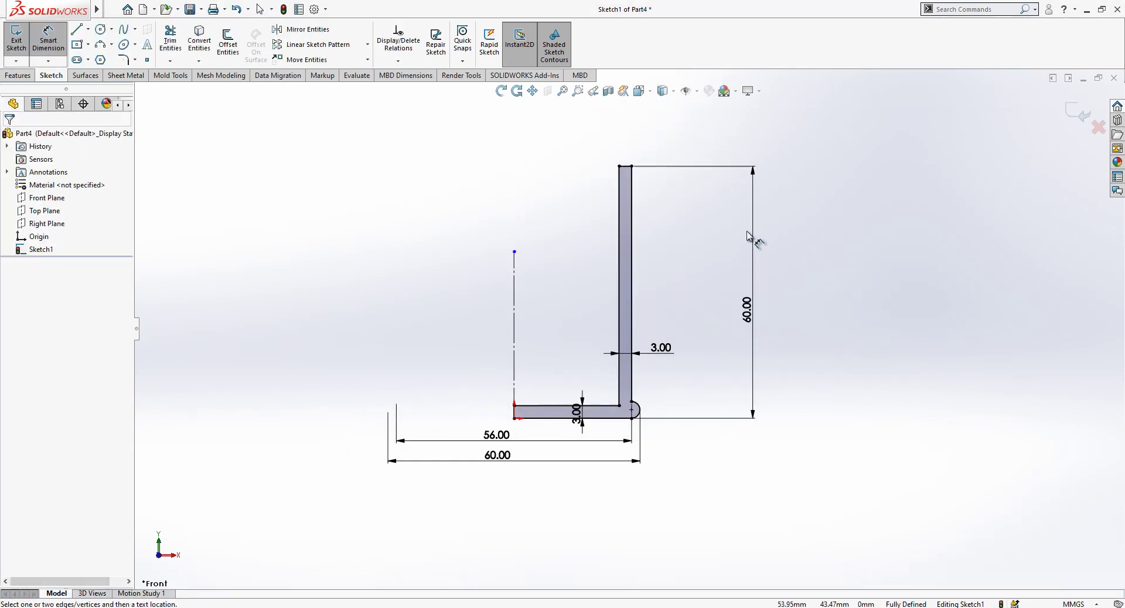
Exit the sketch and revolve the profile 360 degrees about the vertical centerline
{"action": "left_click", "coordinate": [1077, 112]}
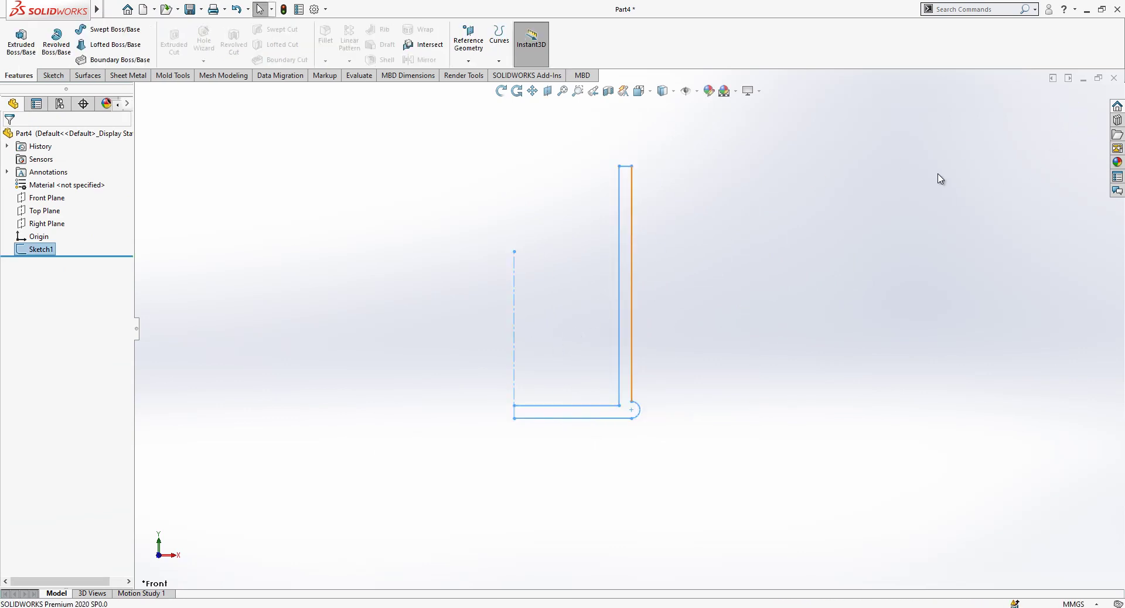
{"action": "left_click", "coordinate": [56, 41]}
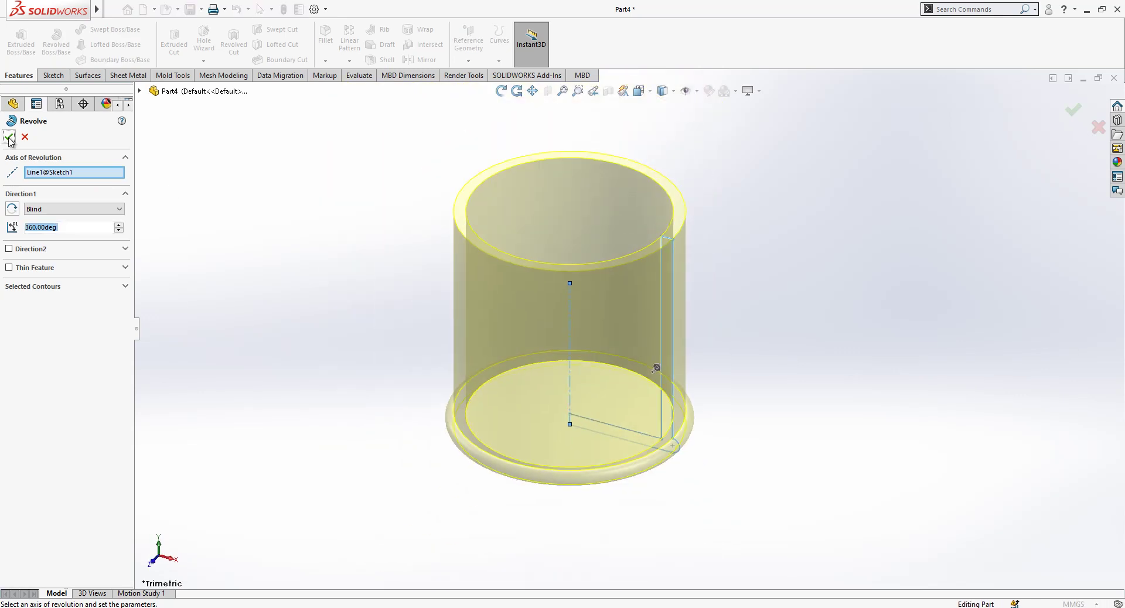
{"action": "left_click", "coordinate": [9, 138]}
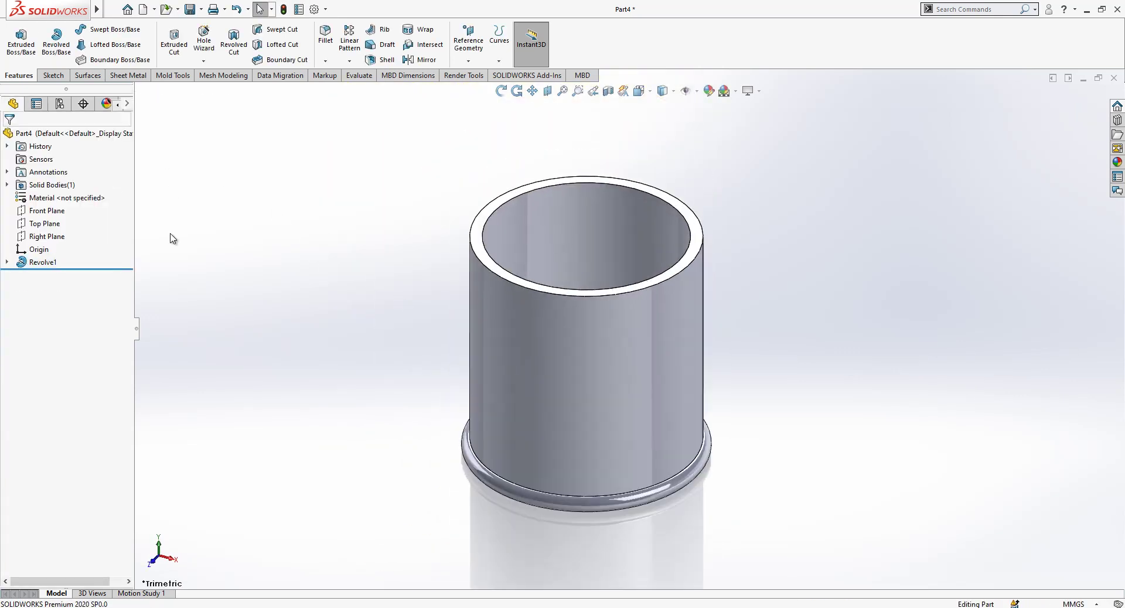
Create a reference plane offset 28 mm from the Front Plane
{"action": "left_click", "coordinate": [62, 212]}
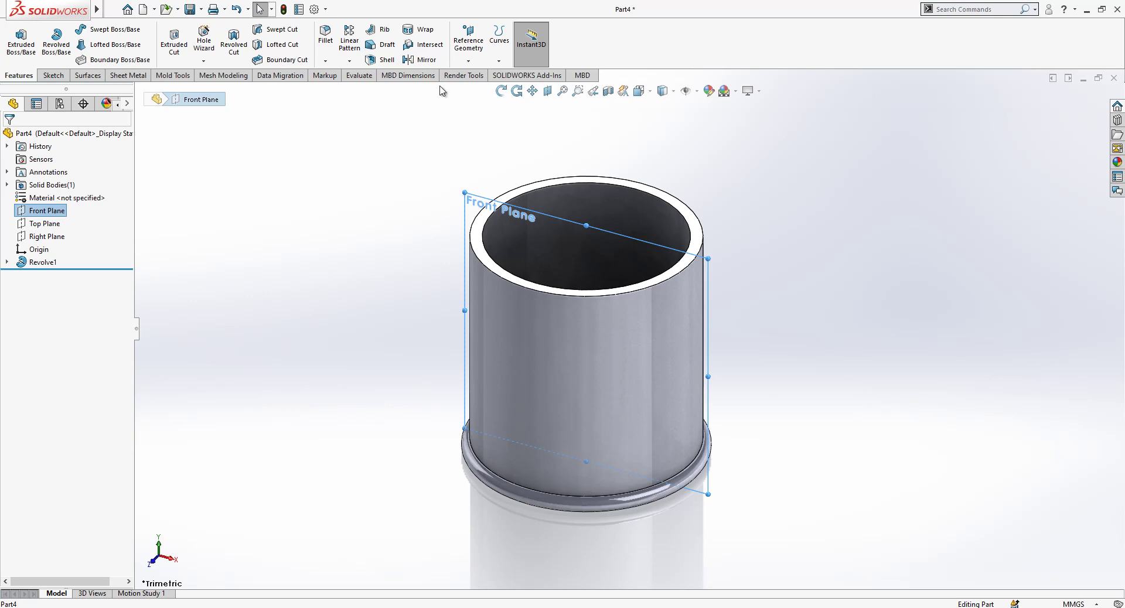
{"action": "left_click", "coordinate": [468, 42]}
{"action": "left_click", "coordinate": [475, 73]}
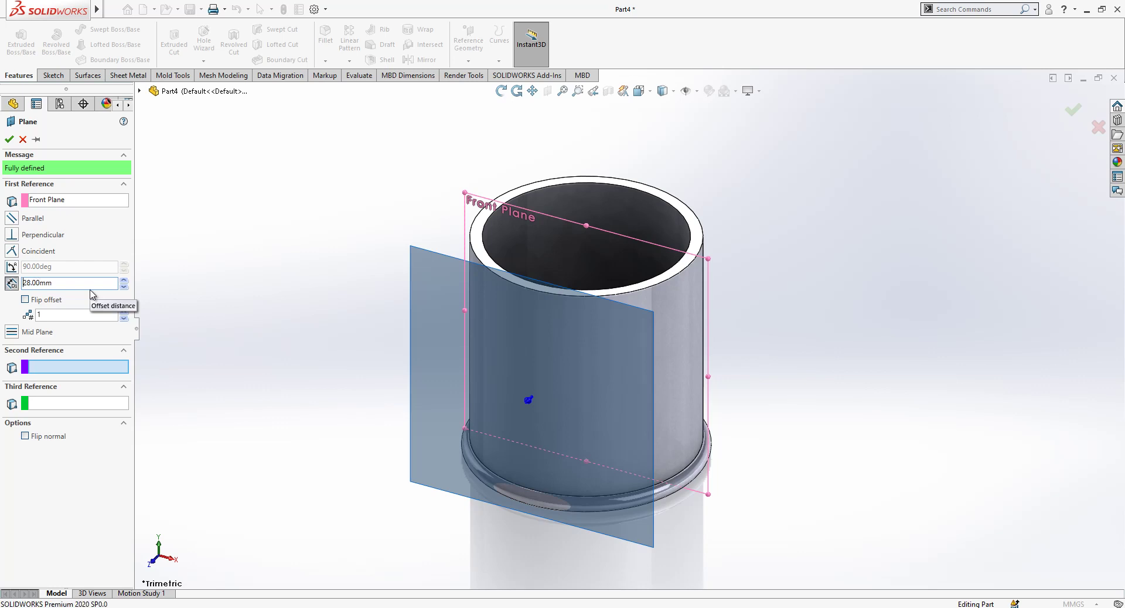
{"action": "middle_click_drag", "start_coordinate": [565, 326], "coordinate": [535, 314]}
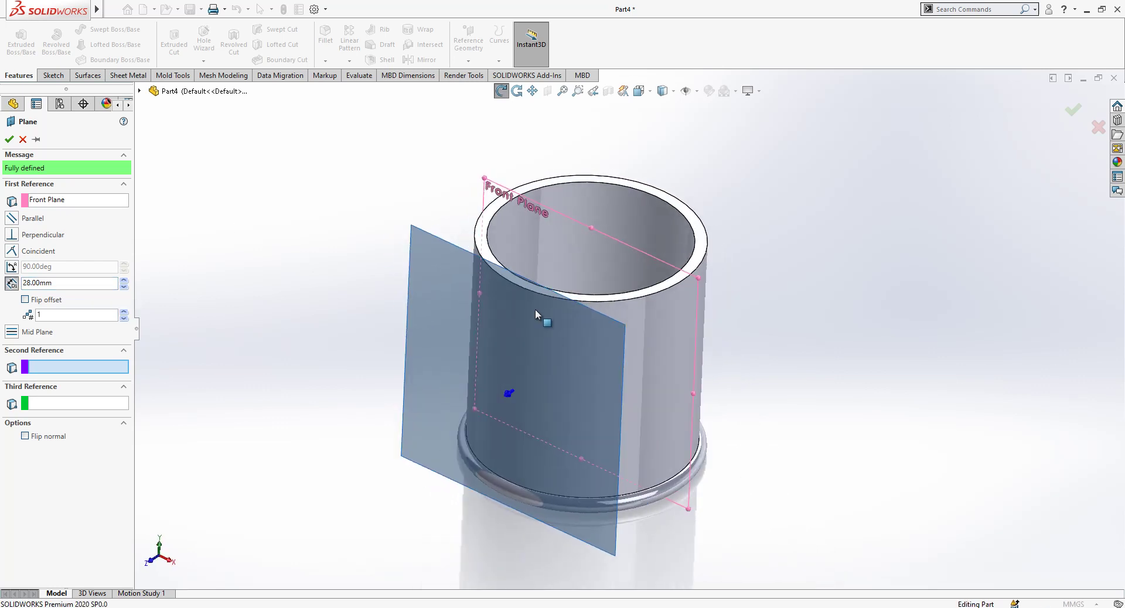
{"action": "left_click", "coordinate": [9, 139]}
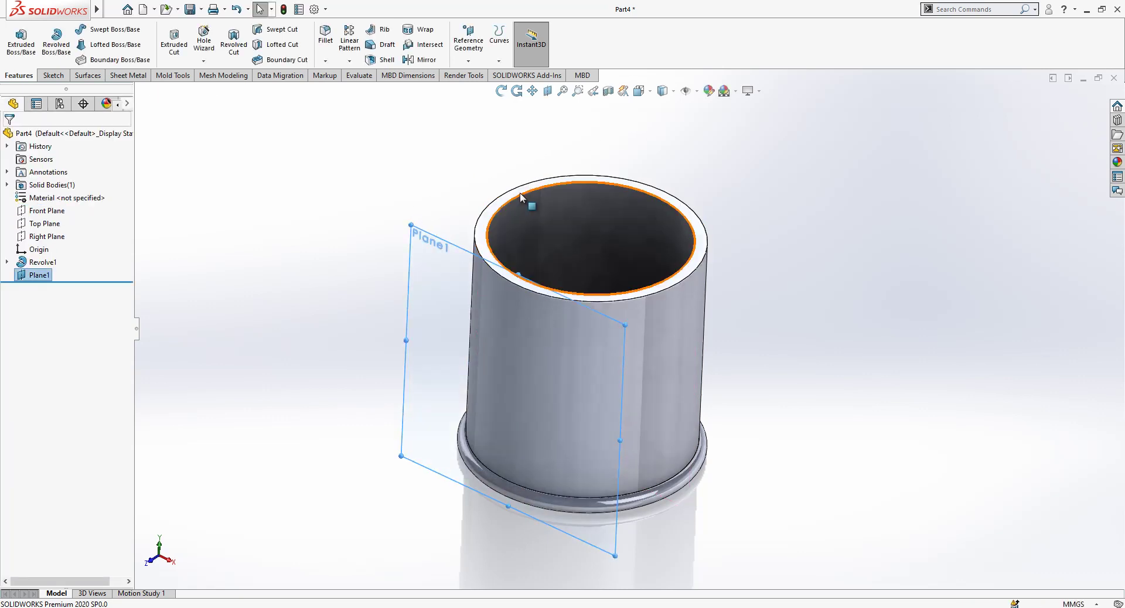
Orient the view normal to the offset plane and open a new sketch on it
{"action": "left_click", "coordinate": [412, 228]}
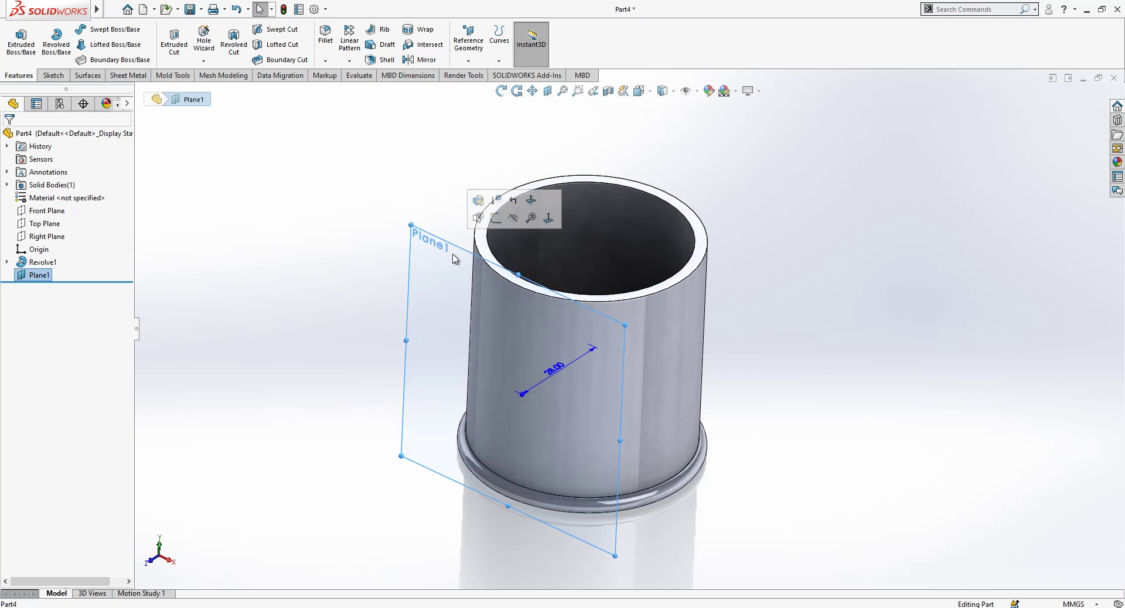
{"action": "left_click", "coordinate": [547, 222]}
{"action": "right_click", "coordinate": [423, 202]}
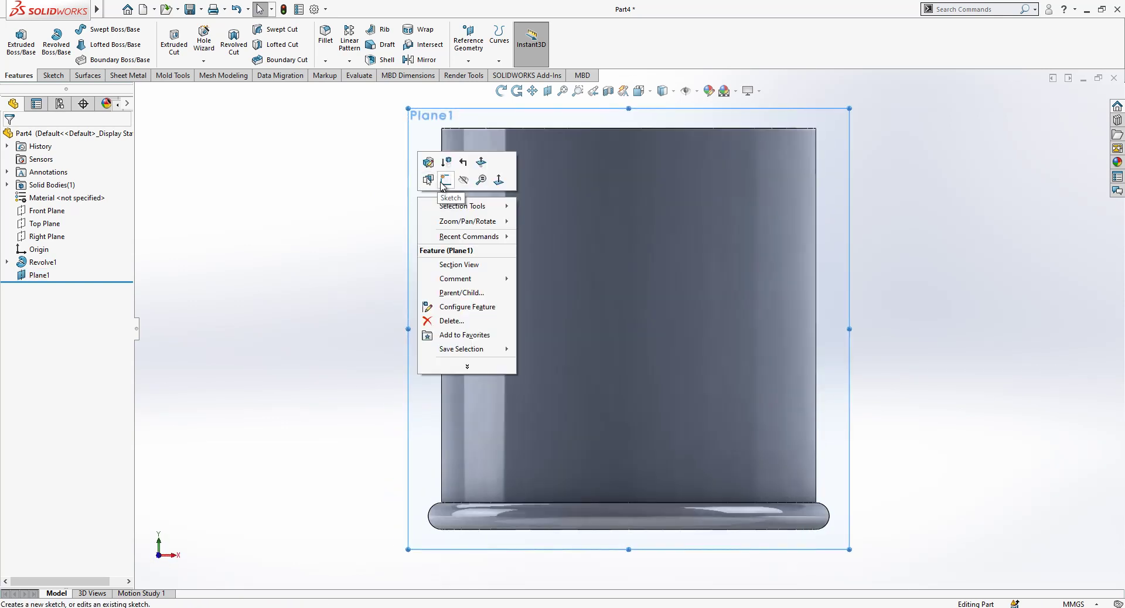
{"action": "left_click", "coordinate": [442, 182]}
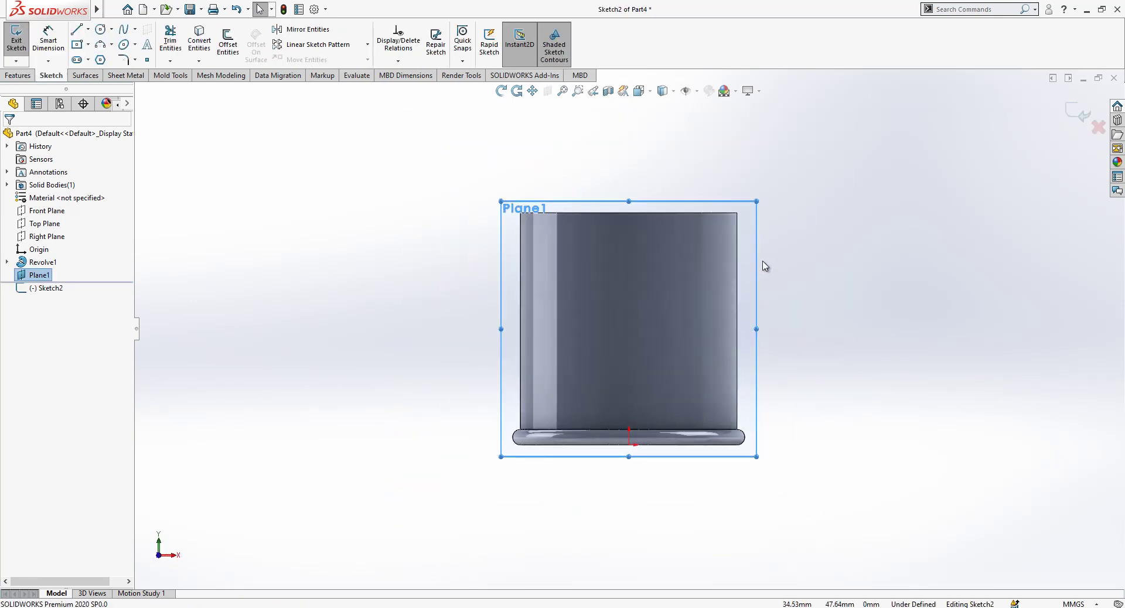
Sketch a horizontal construction line about 122 mm long from the middle of the container's top edge, extending past the wall
{"action": "key", "text": "l"}
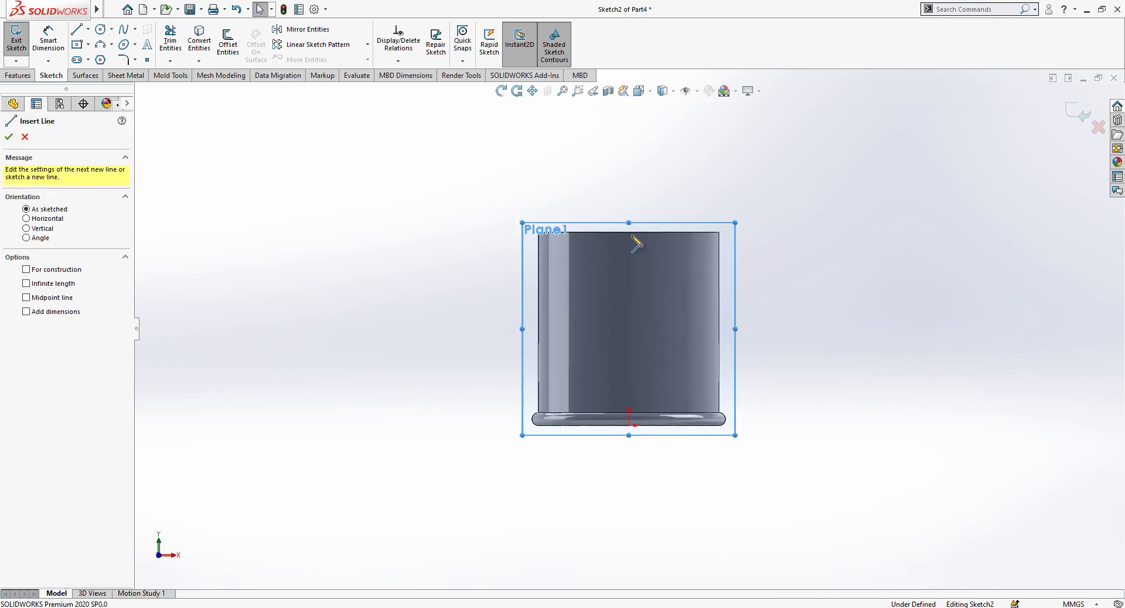
{"action": "left_click", "coordinate": [628, 233]}
{"action": "scroll", "coordinate": [659, 241], "scroll_direction": "up", "scroll_amount": 2}
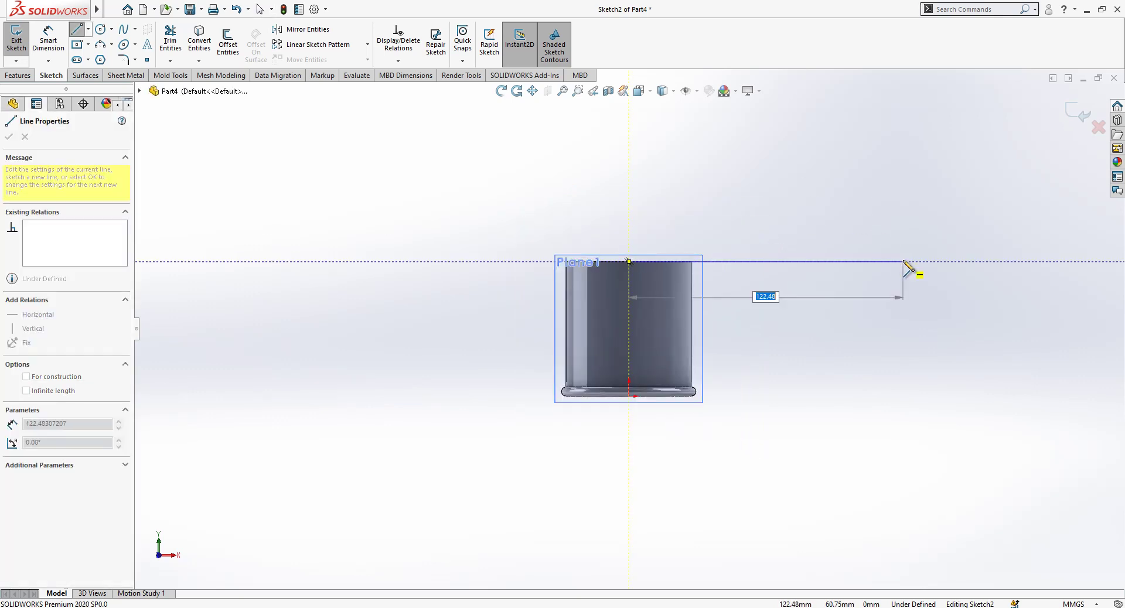
{"action": "left_click", "coordinate": [903, 262]}
{"action": "key", "text": "Escape"}
{"action": "scroll", "coordinate": [896, 255], "scroll_direction": "down", "scroll_amount": 2}
{"action": "left_click", "coordinate": [740, 281]}
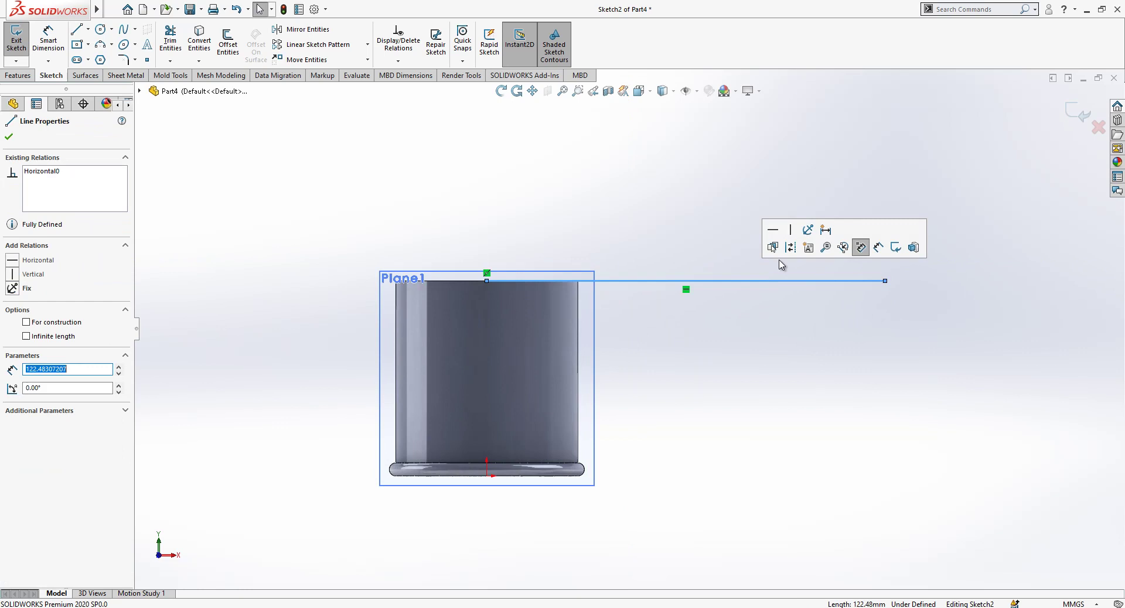
{"action": "left_click", "coordinate": [790, 252]}
Dimension the horizontal construction line's length as 56*pi, matching the container's circumference
{"action": "left_click", "coordinate": [40, 35]}
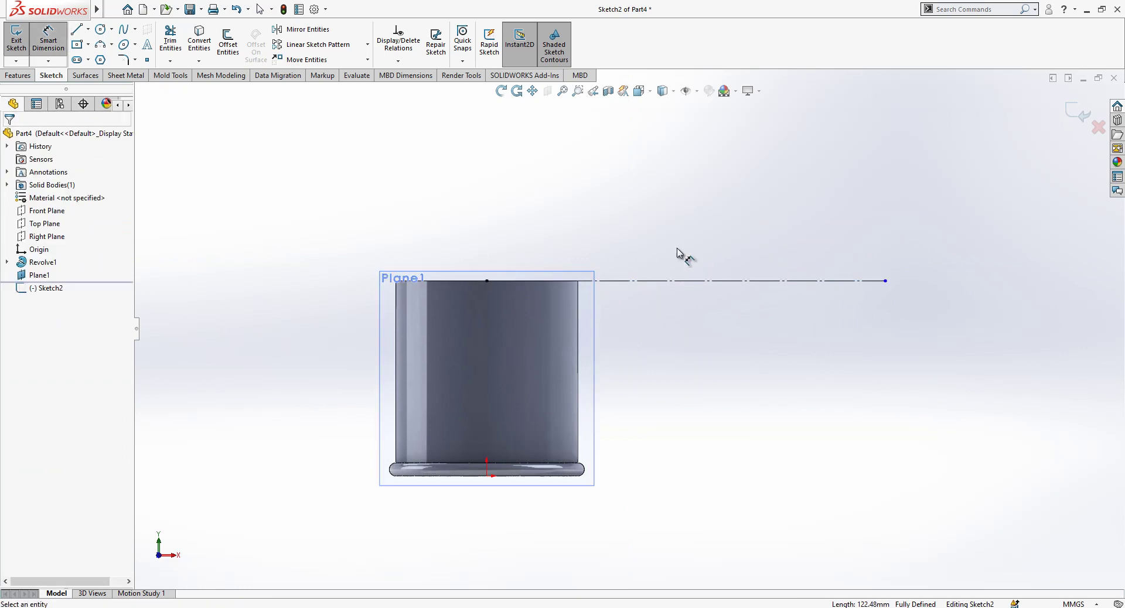
{"action": "left_click", "coordinate": [746, 281]}
{"action": "left_click", "coordinate": [700, 220]}
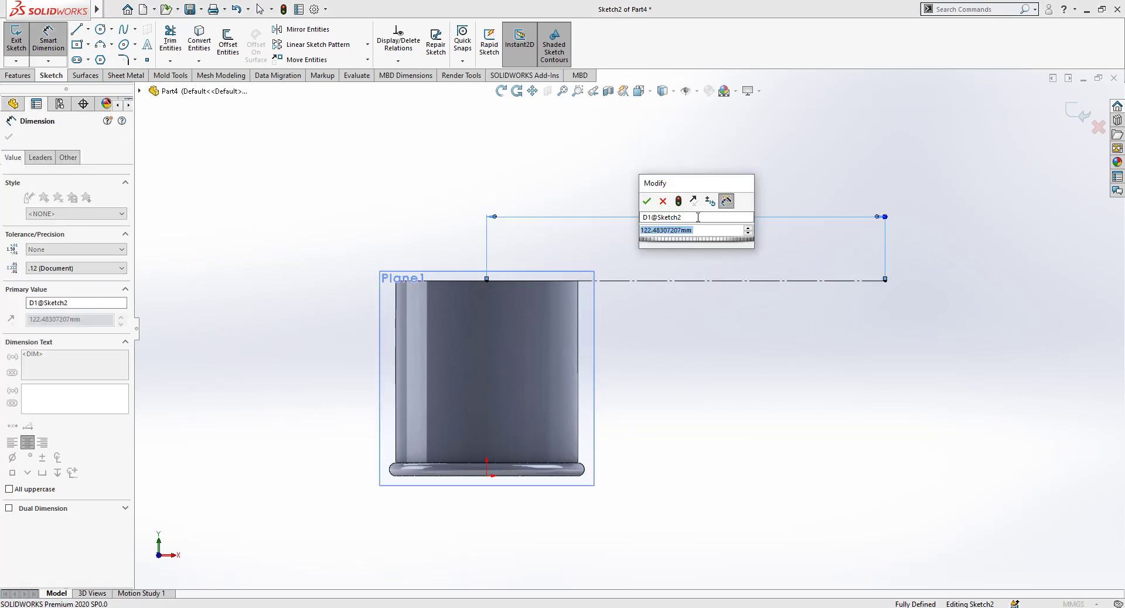
{"action": "type", "text": "56"}
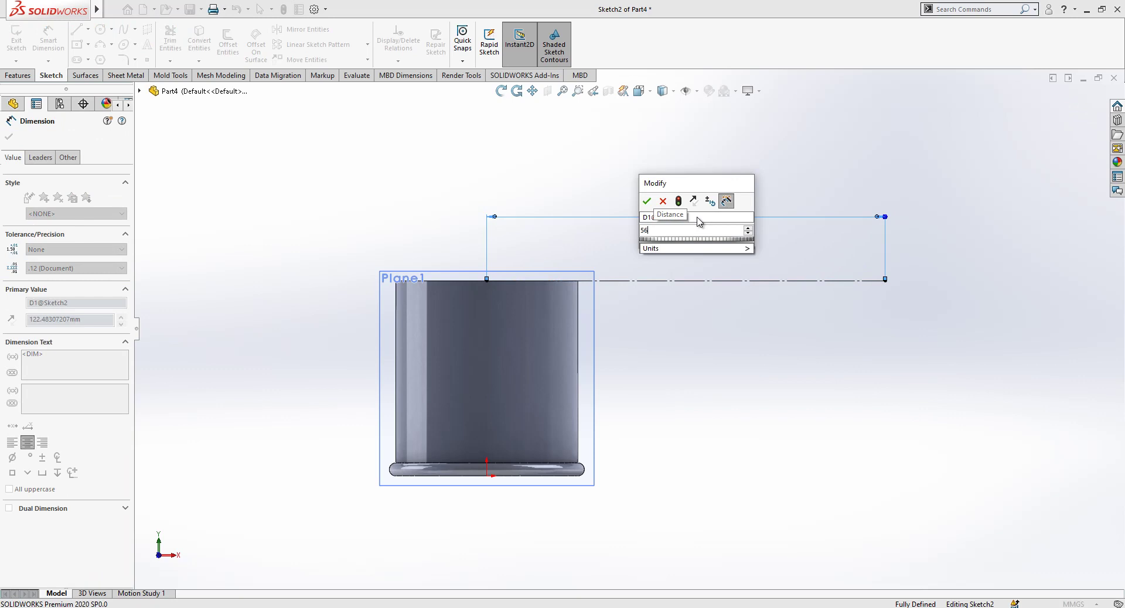
{"action": "type", "text": "*pi"}
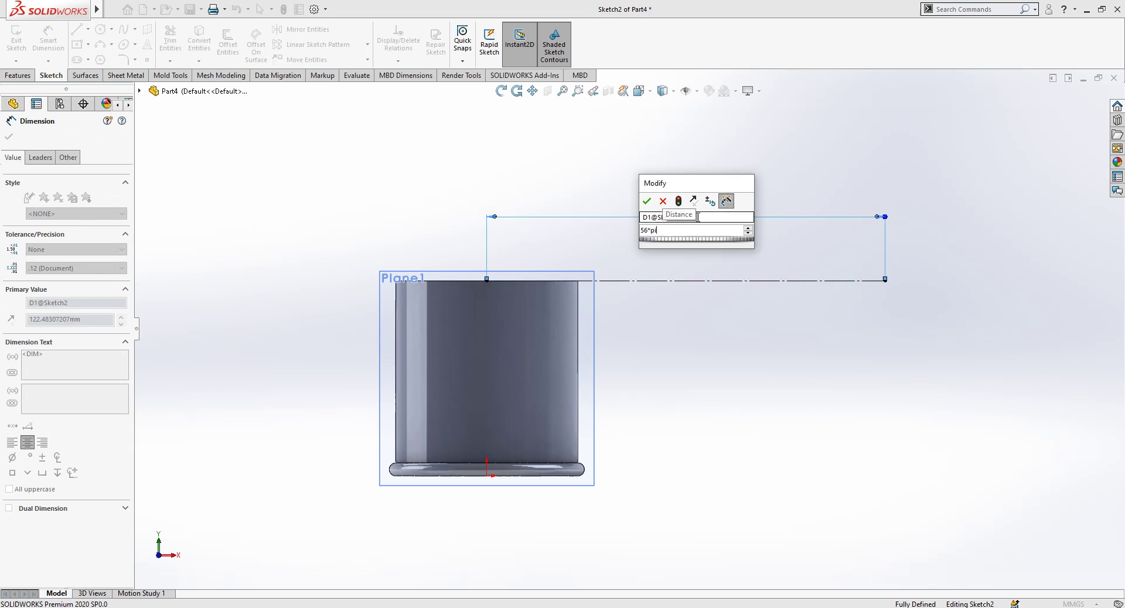
{"action": "key", "text": "Return"}
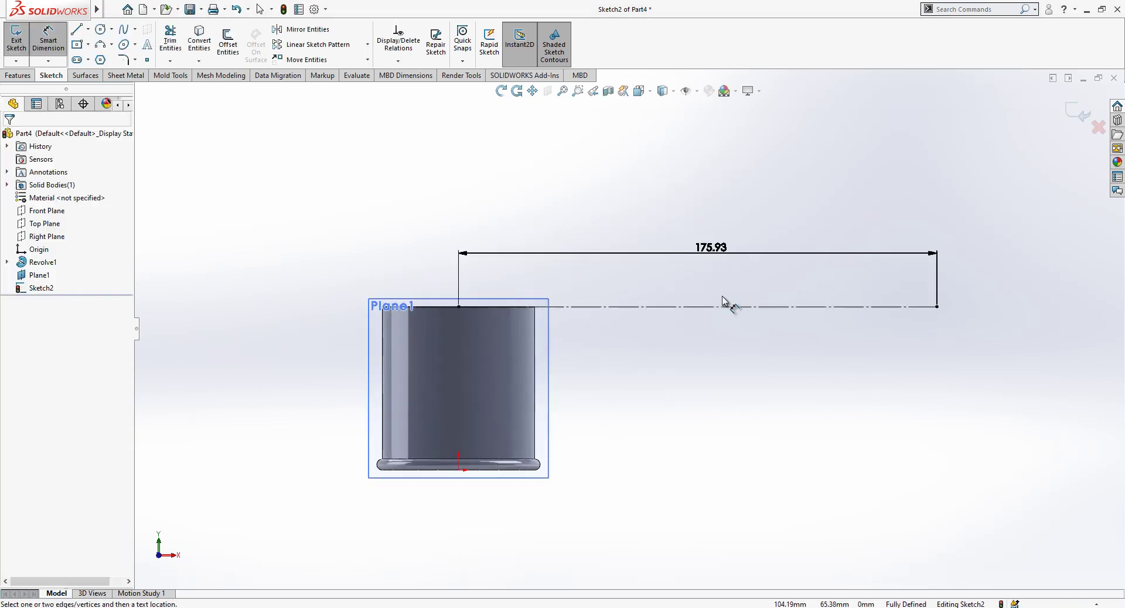
Sketch a vertical construction line downward from the midpoint of the horizontal one and extend its lower end further down
{"action": "key", "text": "l"}
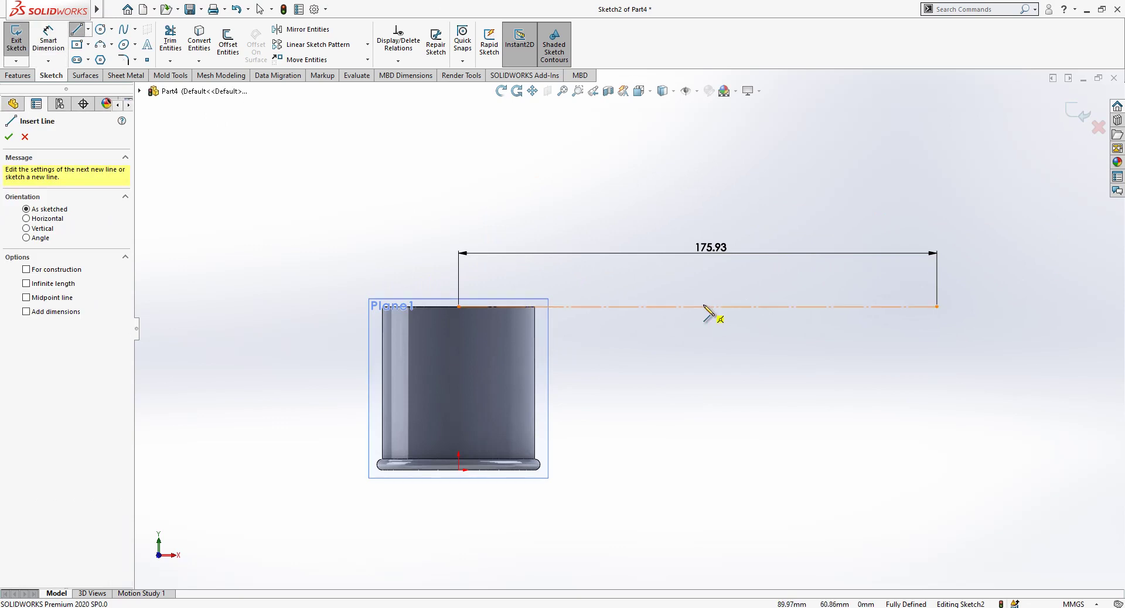
{"action": "left_click", "coordinate": [697, 306]}
{"action": "left_click", "coordinate": [697, 377]}
{"action": "key", "text": "Escape"}
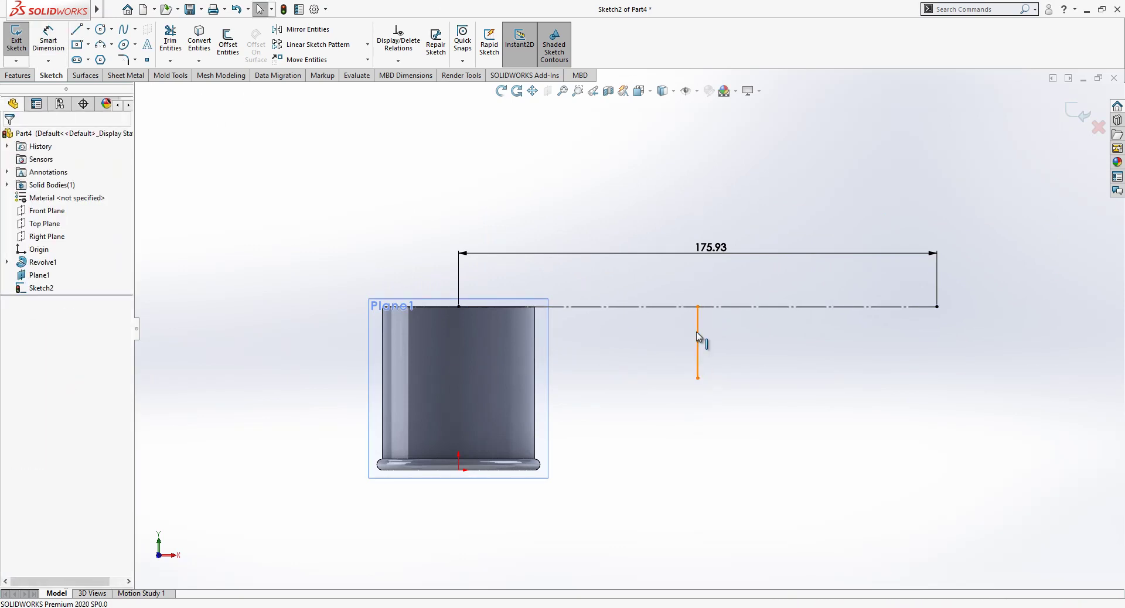
{"action": "left_click", "coordinate": [697, 340]}
{"action": "key", "text": "Escape"}
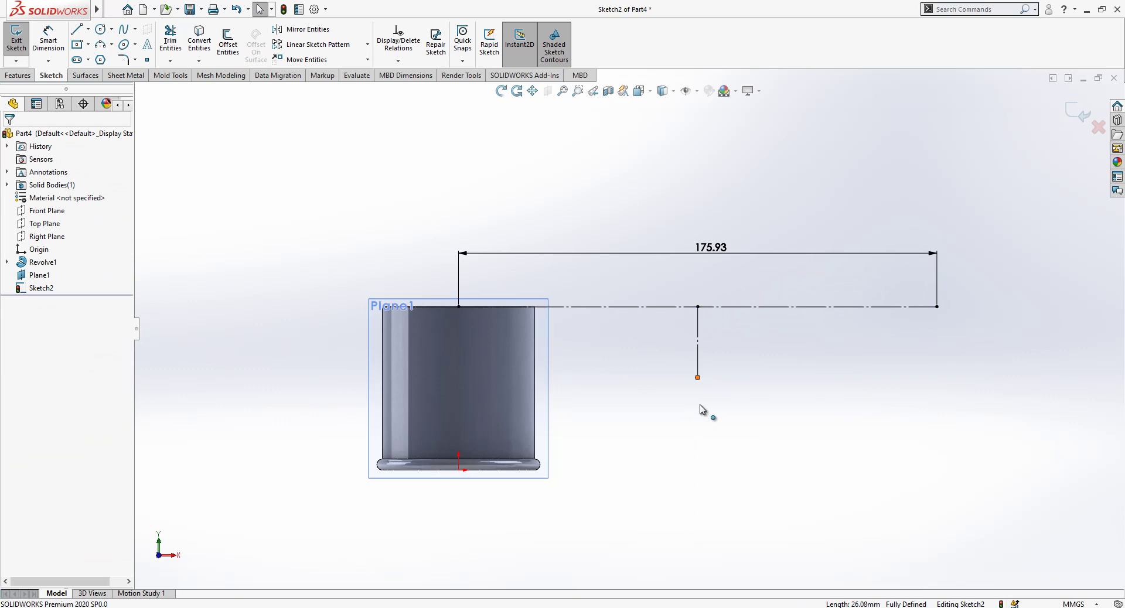
{"action": "left_click_drag", "start_coordinate": [700, 405], "coordinate": [698, 429]}
{"action": "key", "text": "Escape"}
{"action": "scroll", "coordinate": [678, 326], "scroll_direction": "down", "scroll_amount": 1}
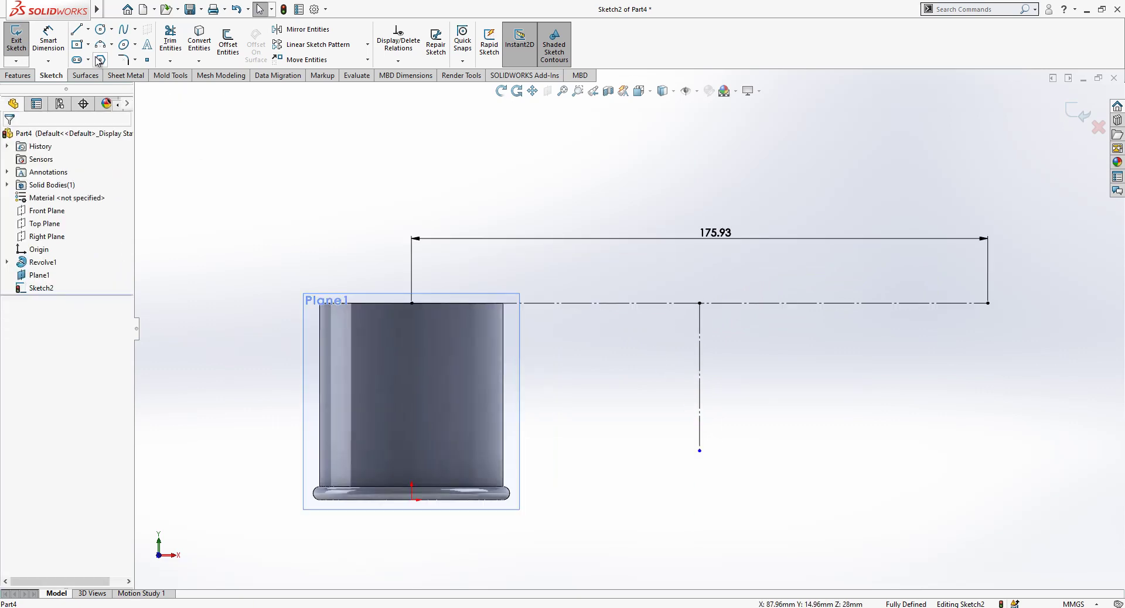
{"action": "right_click", "coordinate": [593, 306]}
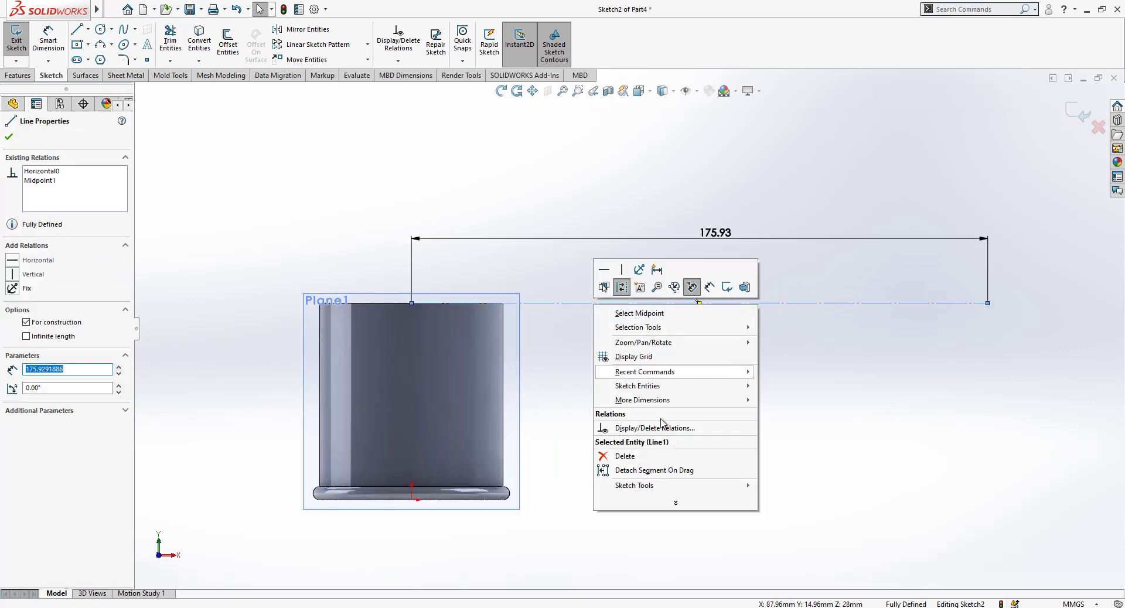
{"action": "mouse_move", "coordinate": [732, 486]}
{"action": "left_click", "coordinate": [774, 470]}
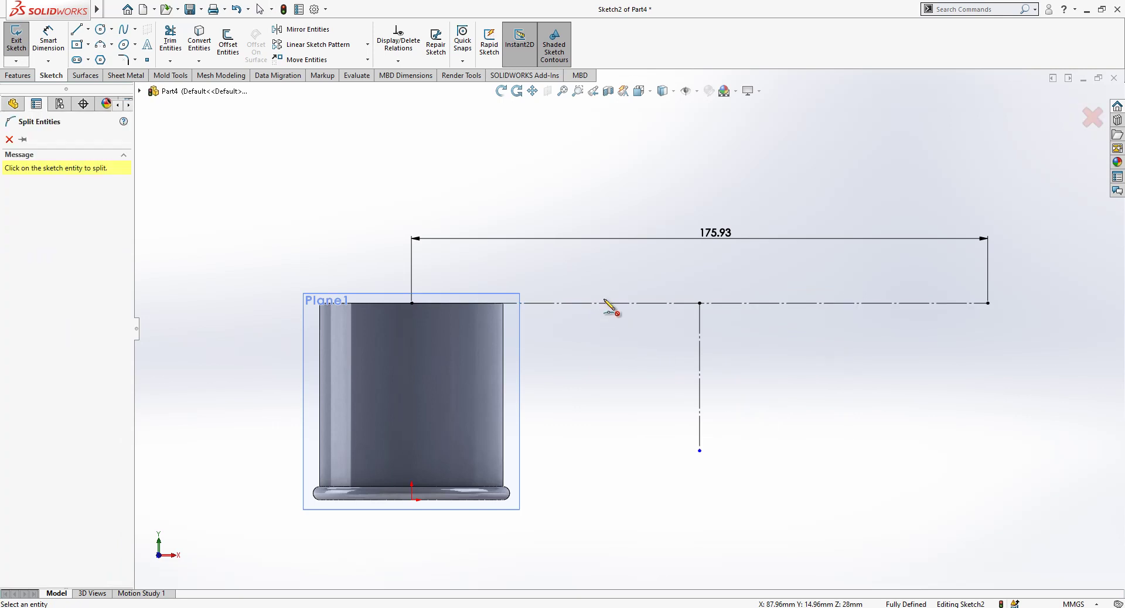
{"action": "key", "text": "Escape"}
Split the horizontal construction line at one point on each side of the vertical line, accepting removal of its midpoint relation
{"action": "left_click", "coordinate": [576, 305]}
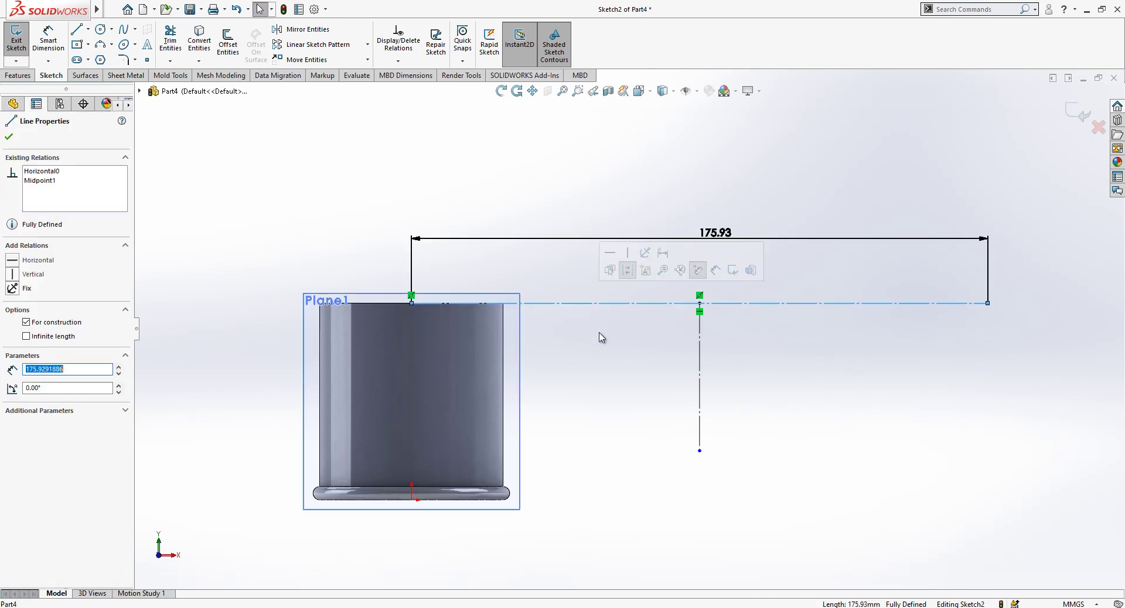
{"action": "right_click", "coordinate": [575, 304]}
{"action": "mouse_move", "coordinate": [656, 492]}
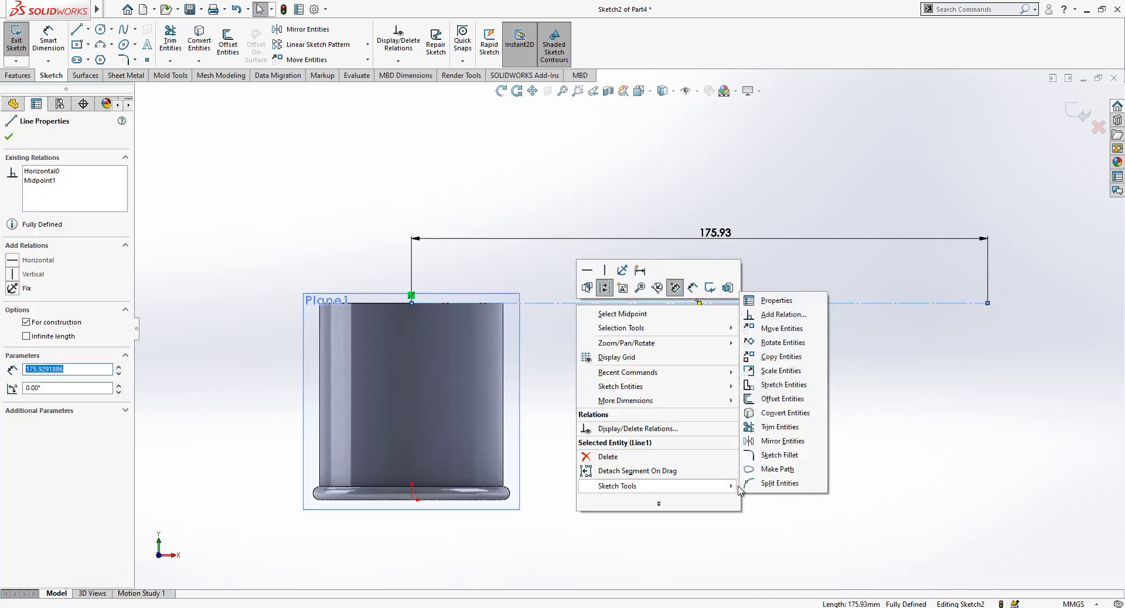
{"action": "left_click", "coordinate": [773, 470]}
{"action": "left_click", "coordinate": [568, 304]}
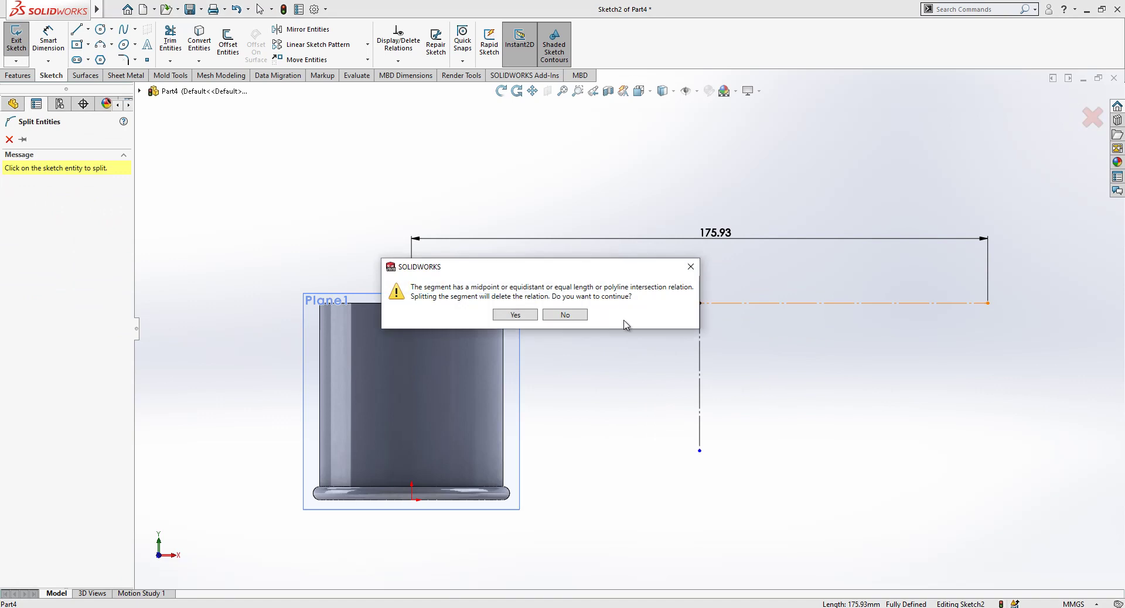
{"action": "left_click", "coordinate": [515, 315]}
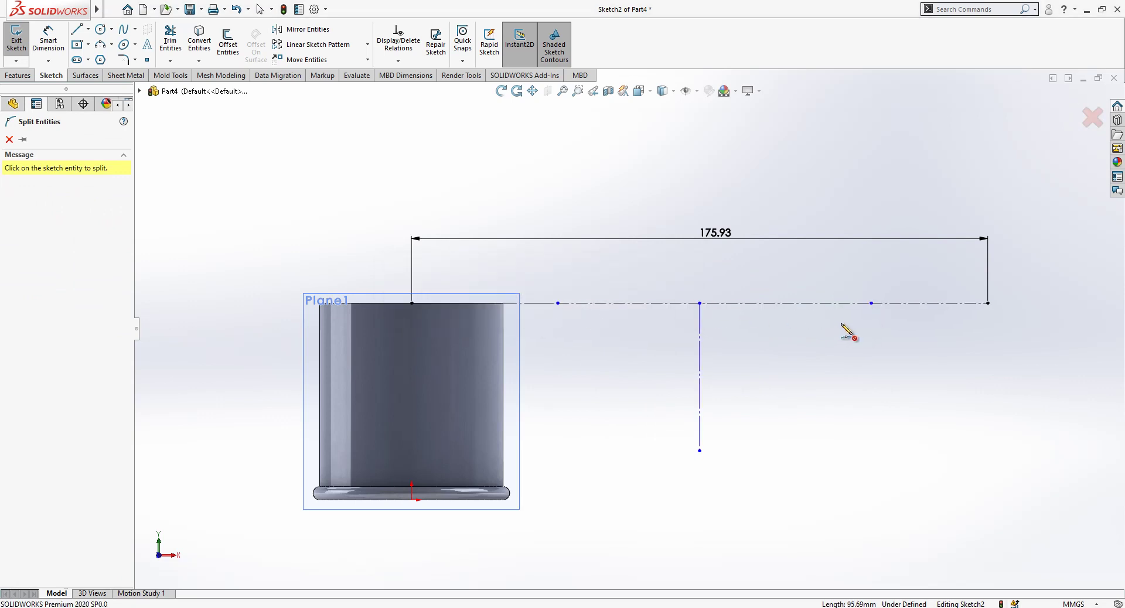
{"action": "key", "text": "Escape"}
{"action": "left_click", "coordinate": [605, 305]}
{"action": "left_click", "coordinate": [535, 304], "text": "ctrl"}
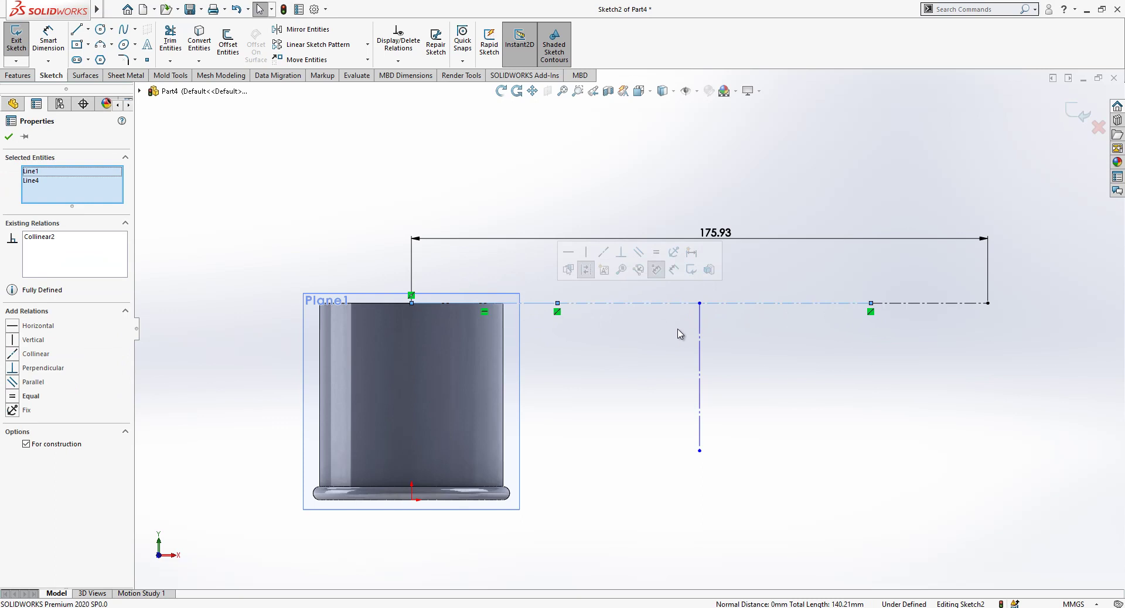
{"action": "key", "text": "Escape"}
{"action": "left_click", "coordinate": [764, 311]}
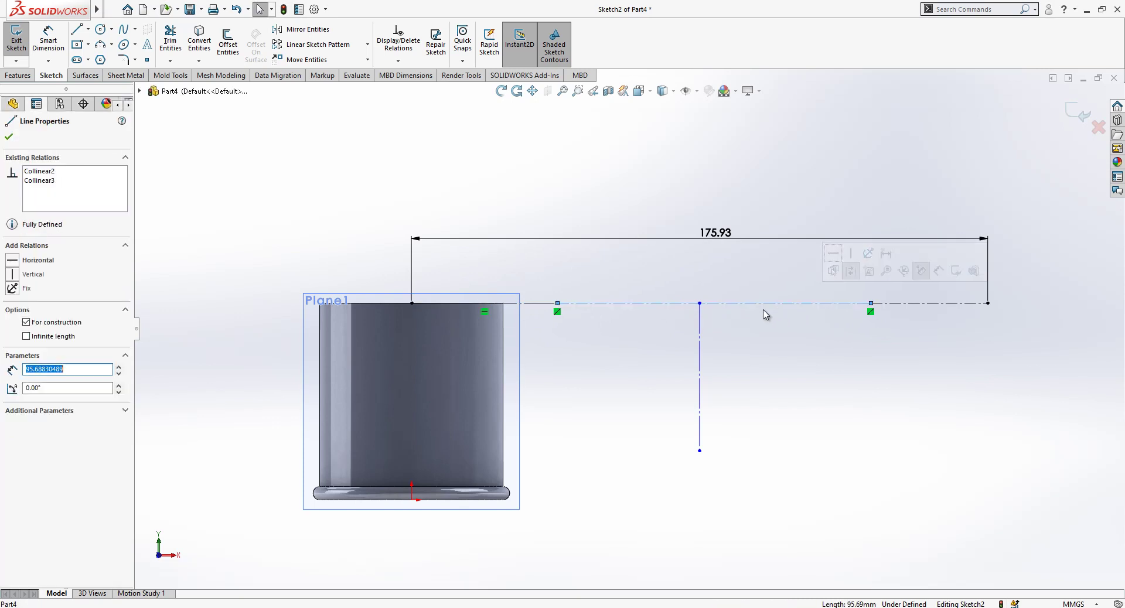
{"action": "key", "text": "Escape"}
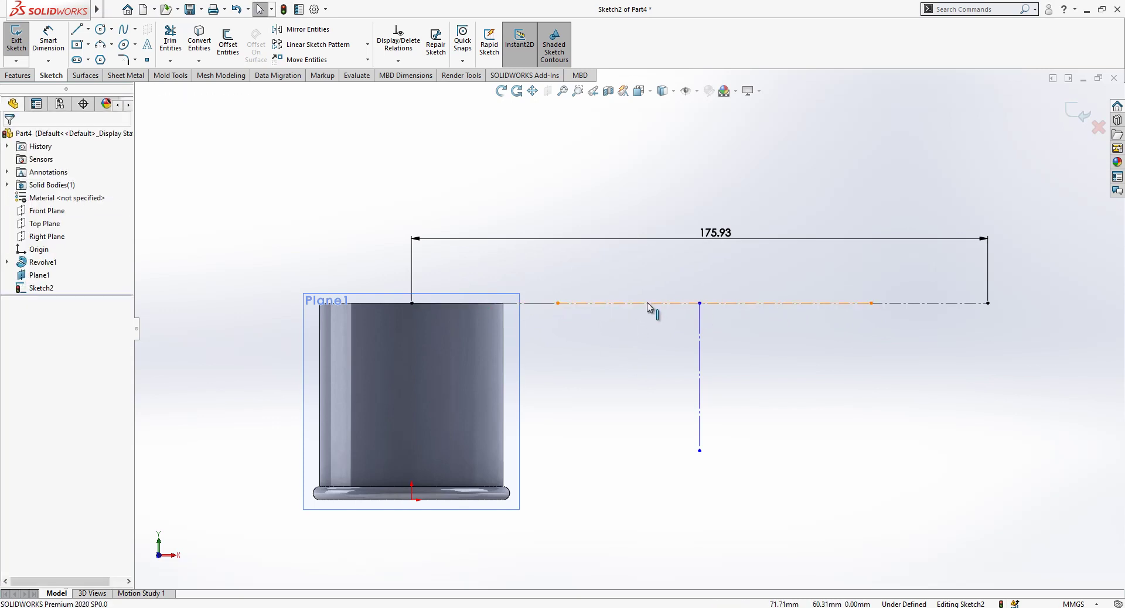
Split the middle horizontal segment and merge the split point with the upper end of the vertical construction line
{"action": "right_click", "coordinate": [648, 303]}
{"action": "mouse_move", "coordinate": [736, 512]}
{"action": "left_click", "coordinate": [842, 509]}
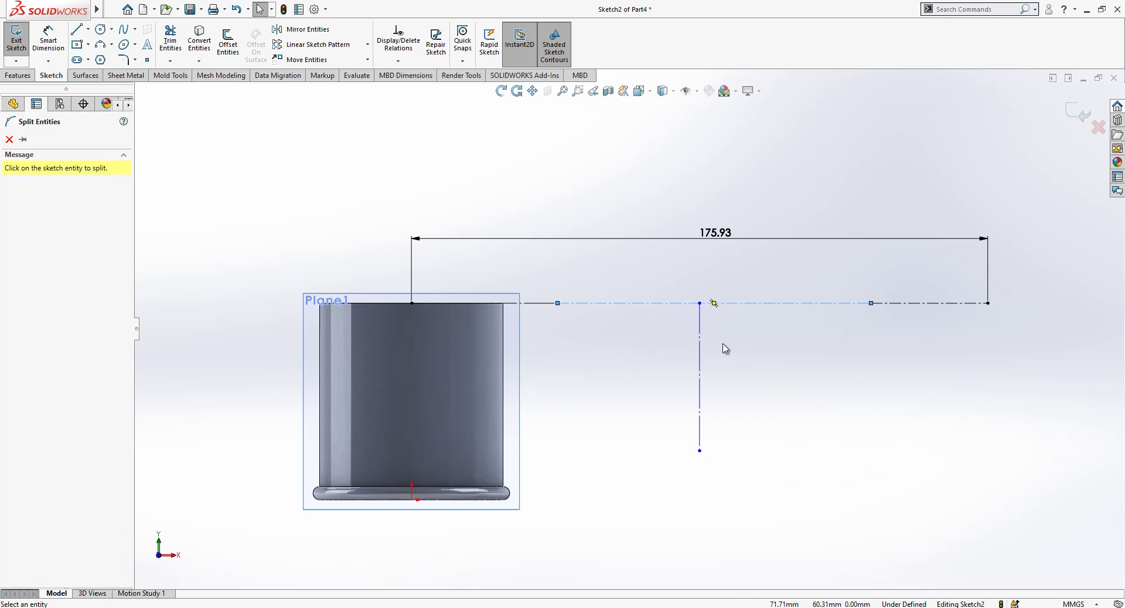
{"action": "left_click", "coordinate": [688, 303]}
{"action": "key", "text": "Escape"}
{"action": "left_click_drag", "start_coordinate": [688, 304], "coordinate": [702, 308]}
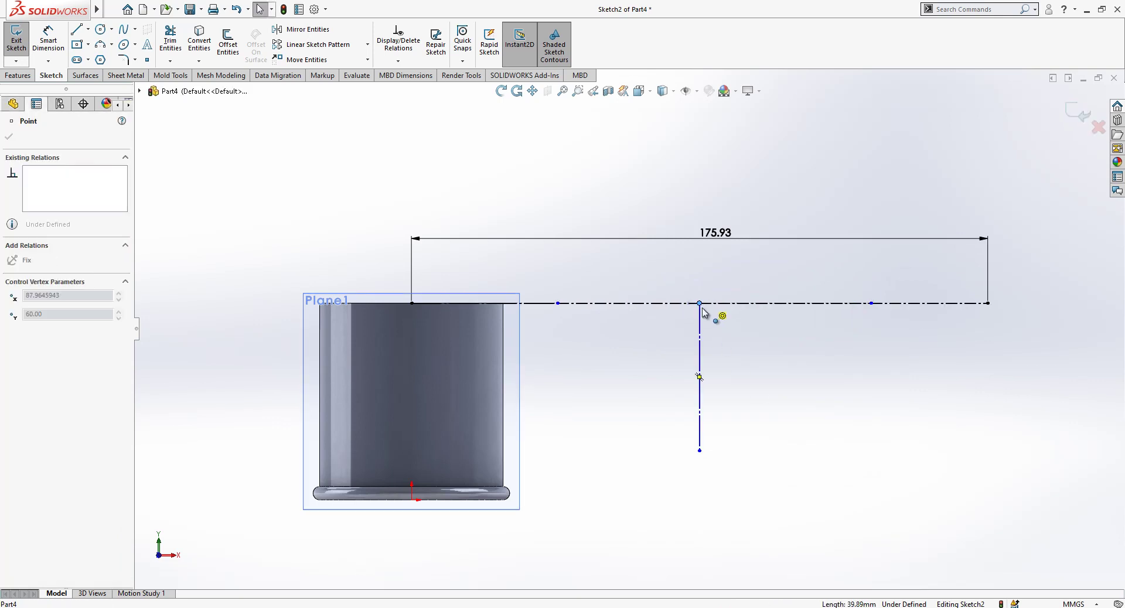
Apply an Equal relation to all four segments of the horizontal construction line
{"action": "left_click", "coordinate": [778, 306]}
{"action": "left_click", "coordinate": [915, 306]}
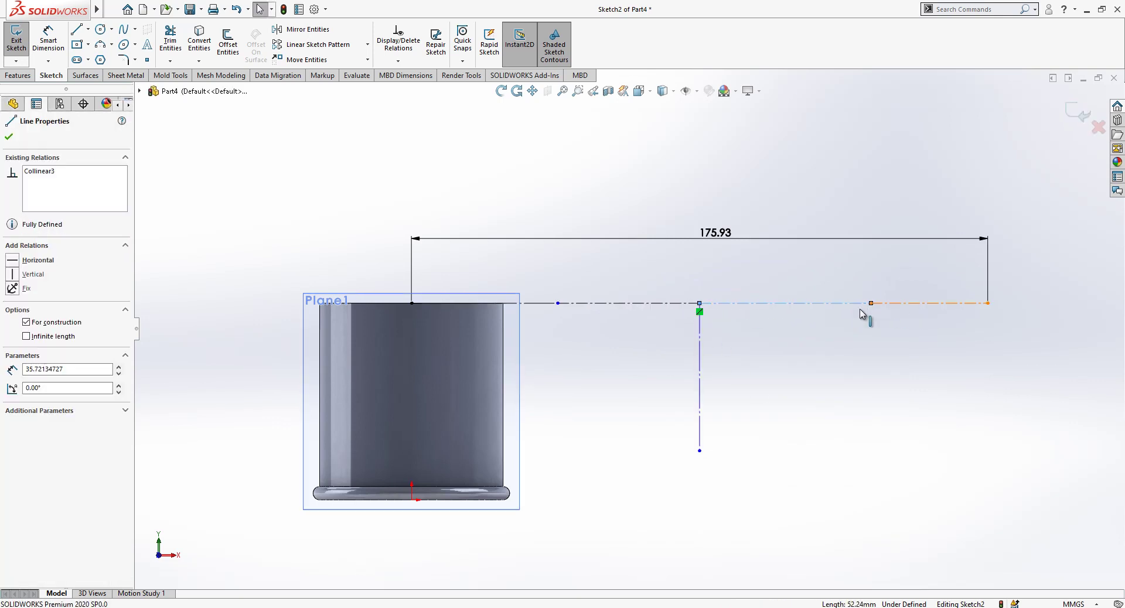
{"action": "left_click", "coordinate": [637, 304], "text": "ctrl"}
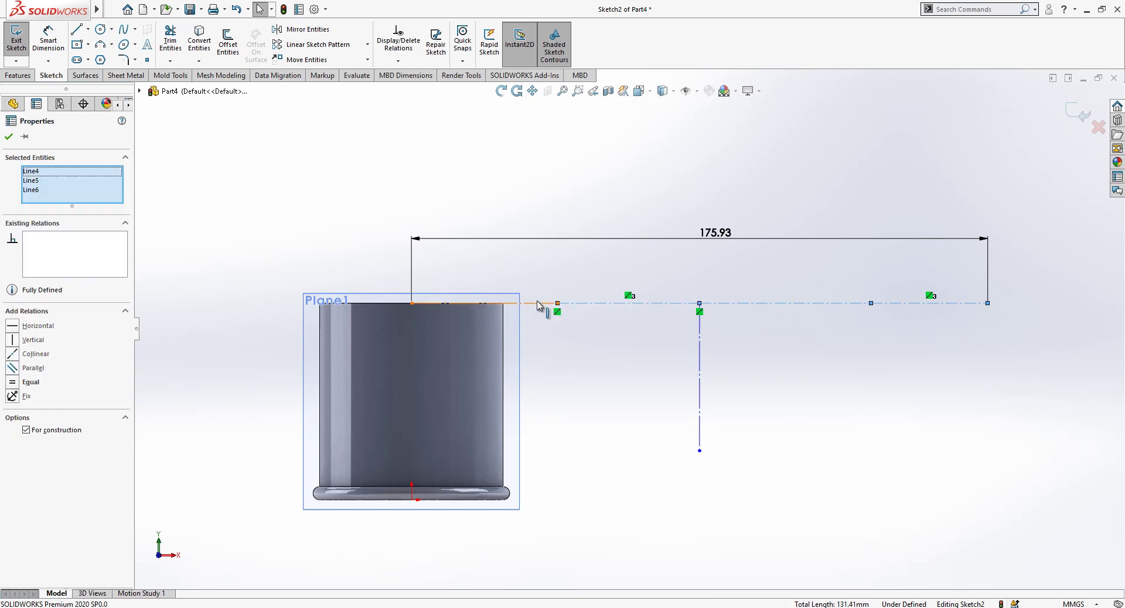
{"action": "left_click", "coordinate": [538, 305], "text": "ctrl"}
{"action": "left_click", "coordinate": [30, 382]}
{"action": "left_click", "coordinate": [603, 284]}
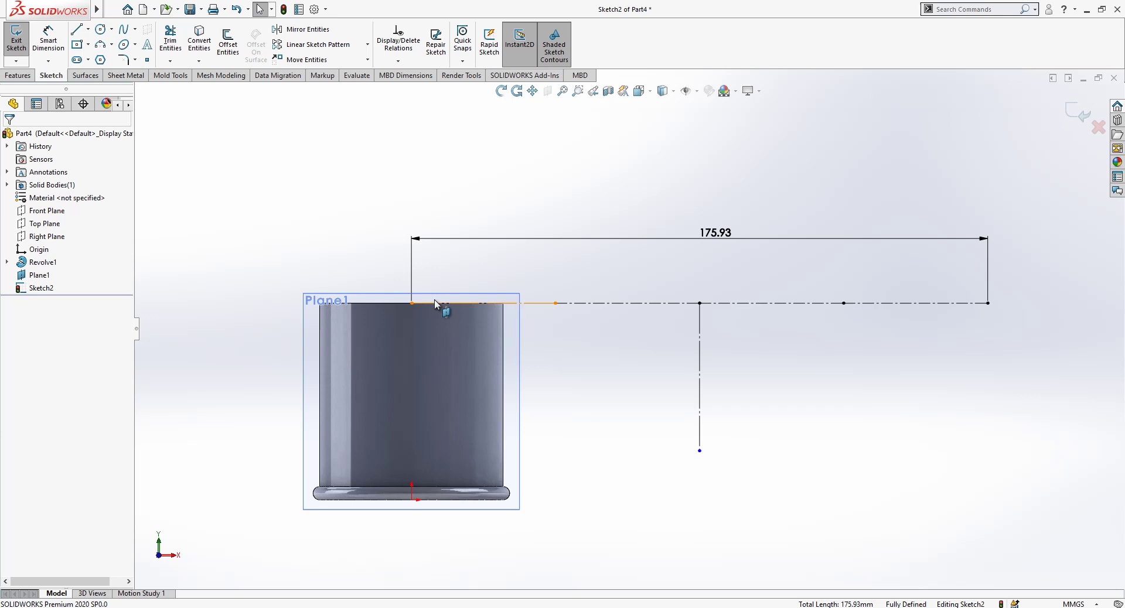
{"action": "scroll", "coordinate": [540, 317], "scroll_direction": "up", "scroll_amount": 1}
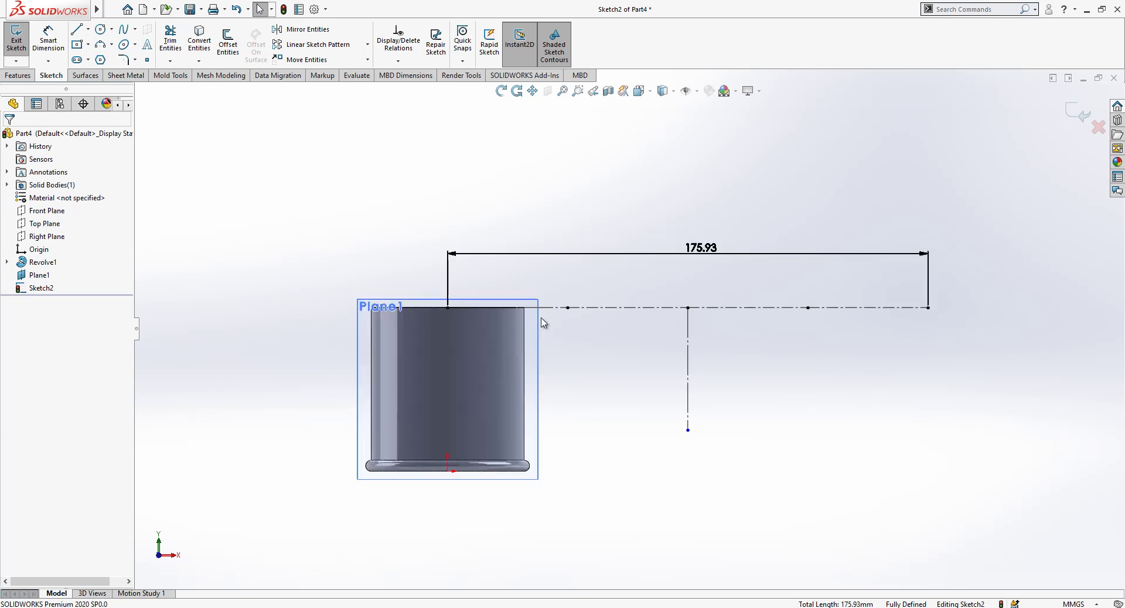
{"action": "scroll", "coordinate": [567, 317], "scroll_direction": "down", "scroll_amount": 1}
{"action": "left_click", "coordinate": [571, 307]}
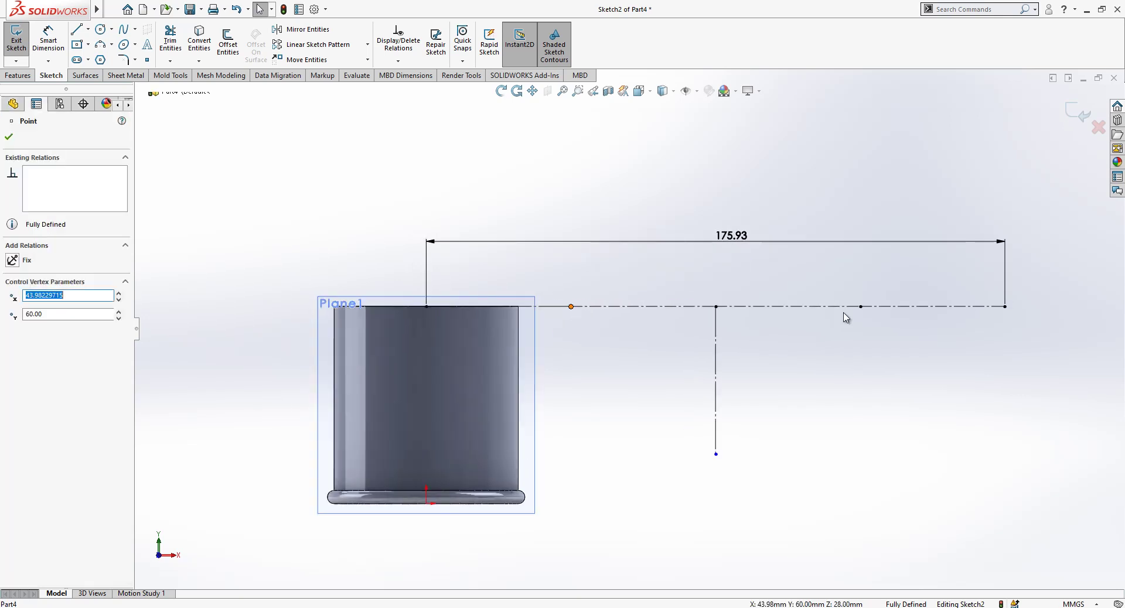
{"action": "left_click", "coordinate": [598, 359]}
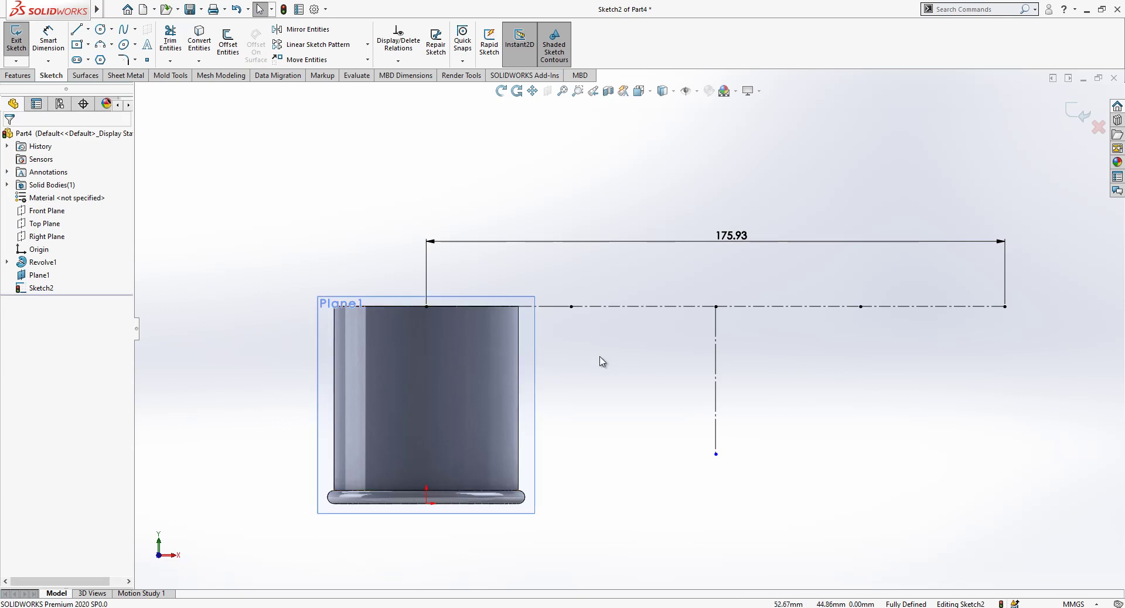
Sketch a vertical line downward from the first quarter point of the horizontal construction line, just beside the container
{"action": "scroll", "coordinate": [621, 310], "scroll_direction": "down", "scroll_amount": 2}
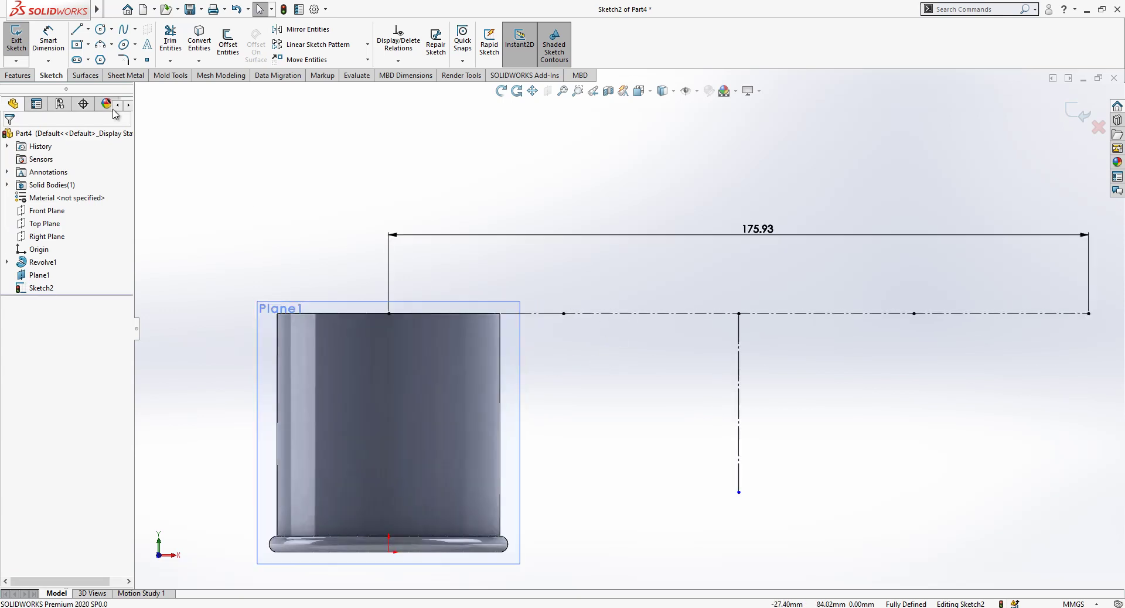
{"action": "left_click", "coordinate": [78, 33]}
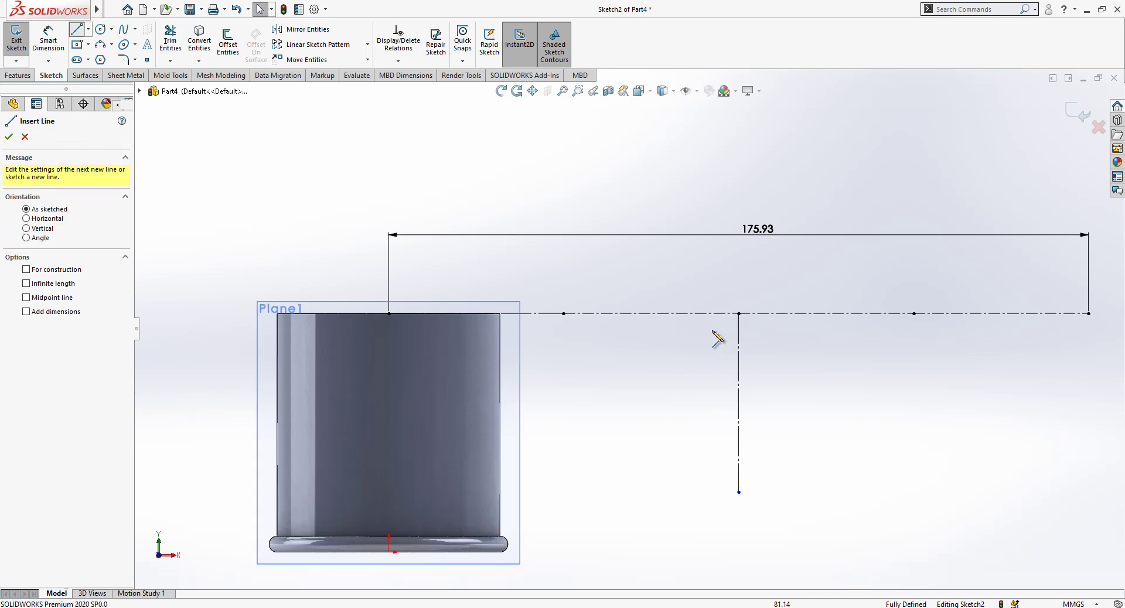
{"action": "left_click", "coordinate": [563, 313]}
{"action": "left_click", "coordinate": [563, 398]}
{"action": "key", "text": "Escape"}
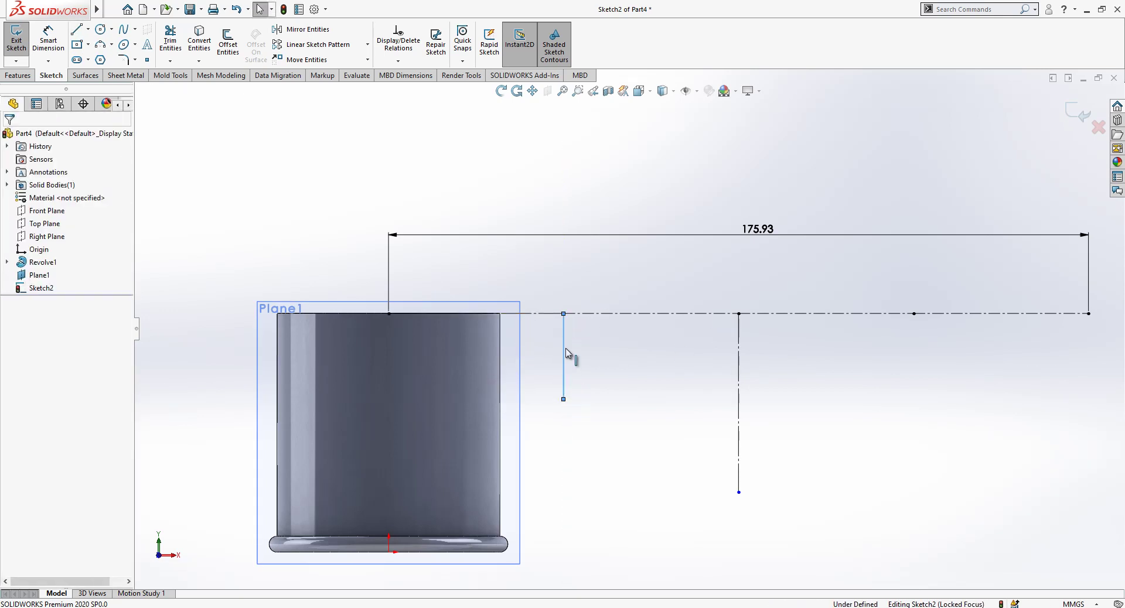
Convert the vertical line at the first quarter point of the horizontal construction line into construction geometry
{"action": "left_click", "coordinate": [566, 349]}
{"action": "left_click", "coordinate": [618, 318]}
{"action": "scroll", "coordinate": [630, 342], "scroll_direction": "up", "scroll_amount": 1}
{"action": "scroll", "coordinate": [783, 332], "scroll_direction": "down", "scroll_amount": 1}
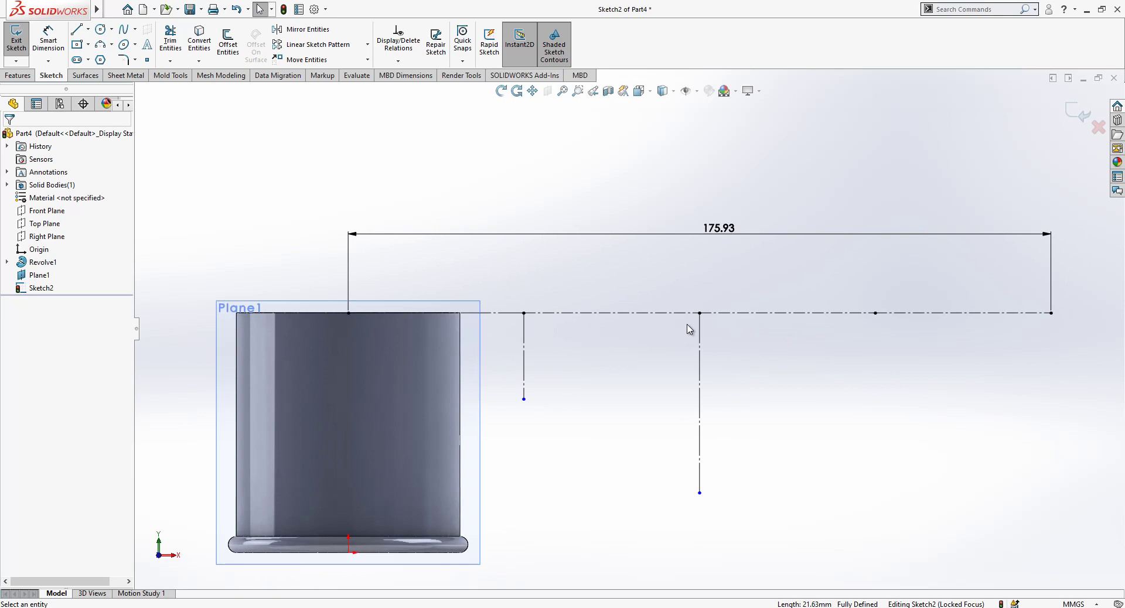
Sketch connected lines from the layout's start point: about 8 mm down, about 7 mm right, further down, and across the first drip's bottom
{"action": "left_click", "coordinate": [77, 33]}
{"action": "key", "text": "Escape"}
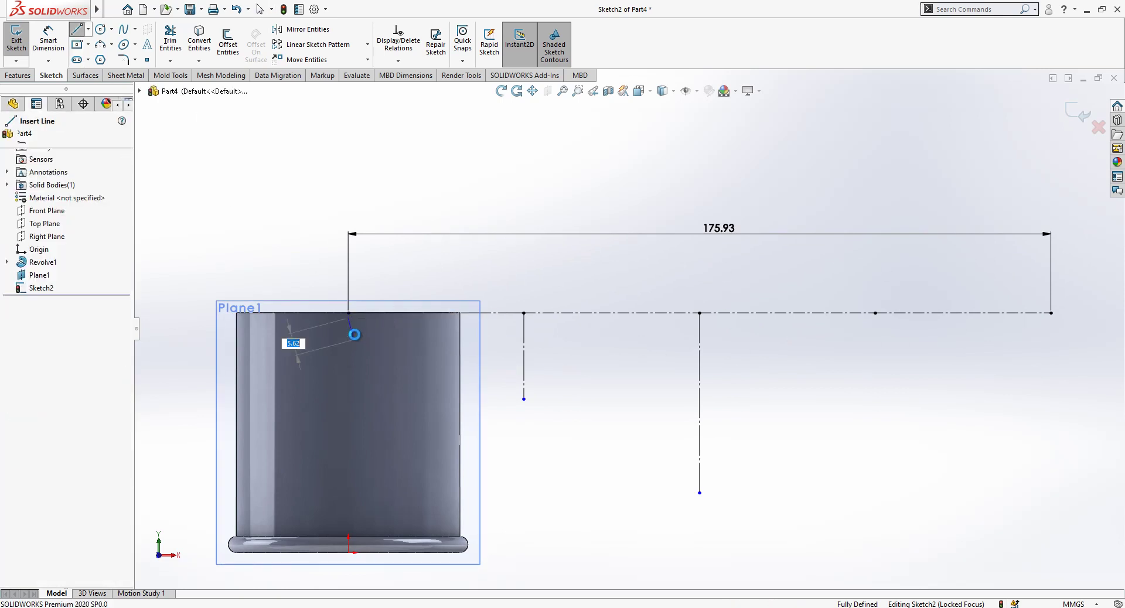
{"action": "key", "text": "l"}
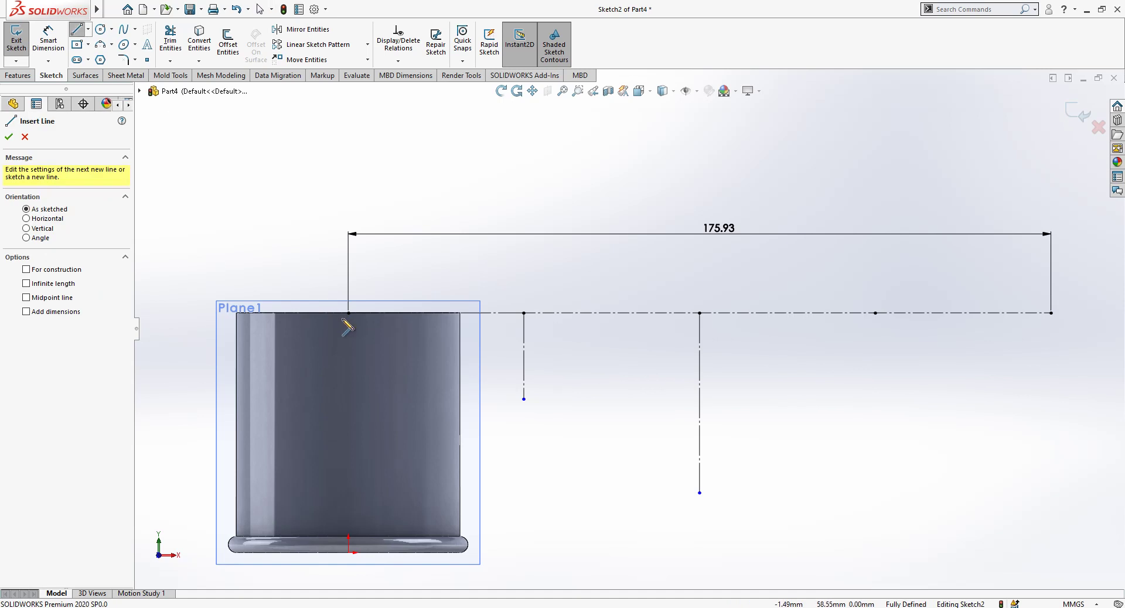
{"action": "left_click", "coordinate": [348, 313]}
{"action": "scroll", "coordinate": [328, 334], "scroll_direction": "up", "scroll_amount": 2}
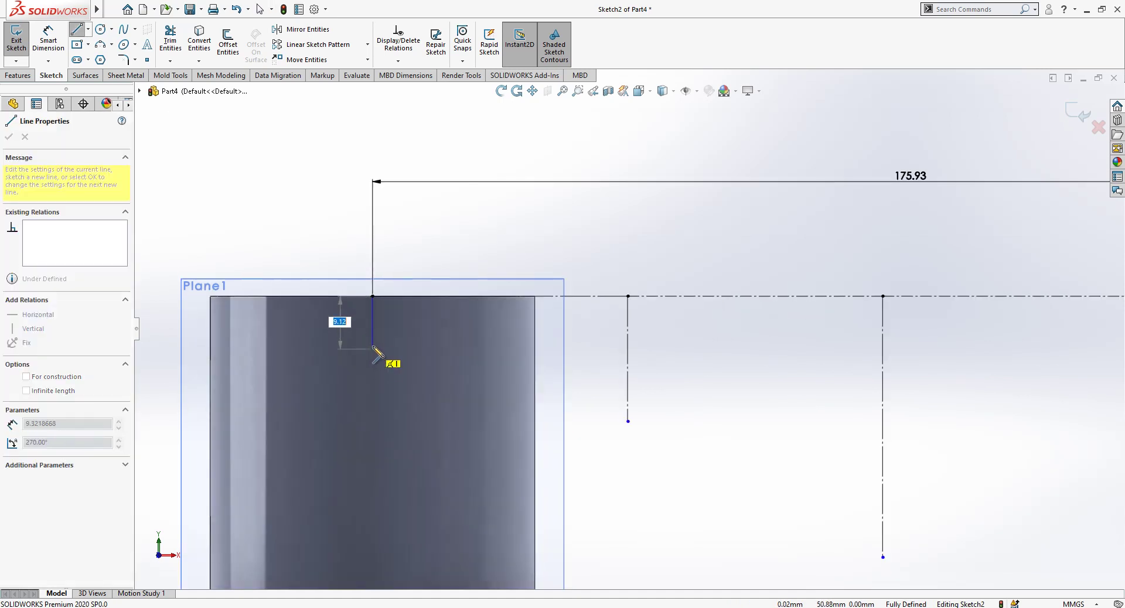
{"action": "left_click", "coordinate": [372, 341]}
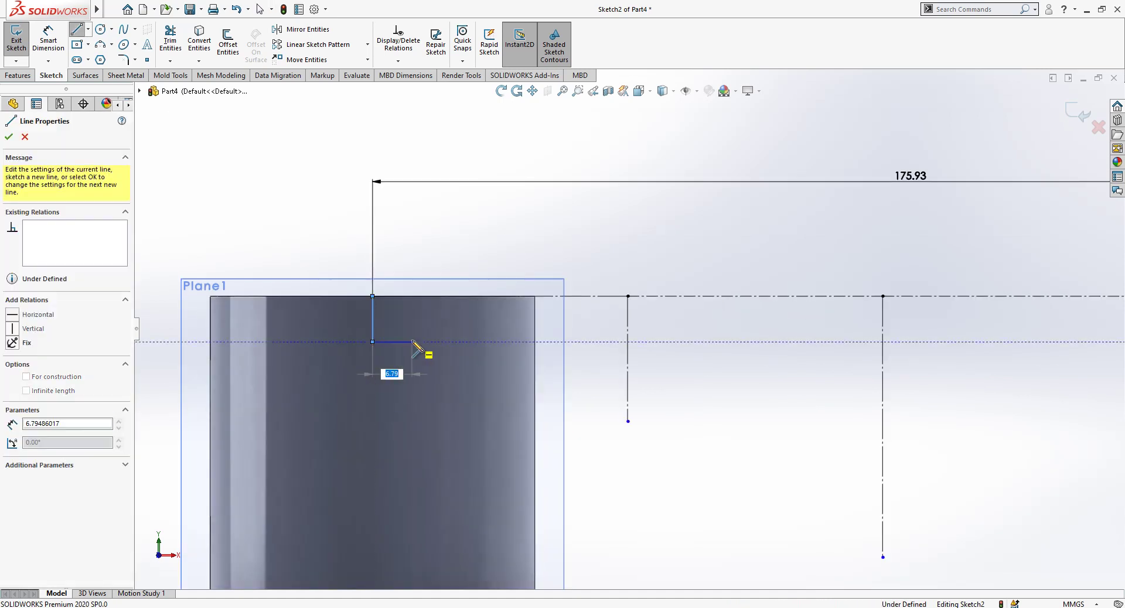
{"action": "left_click", "coordinate": [411, 341]}
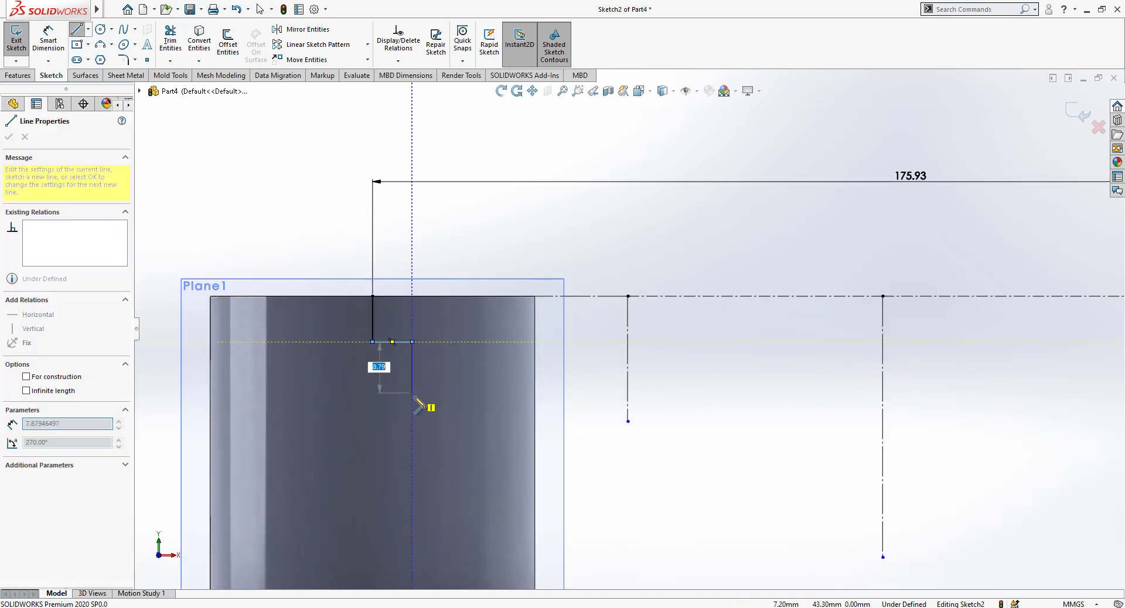
{"action": "left_click", "coordinate": [412, 471]}
{"action": "left_click", "coordinate": [450, 423]}
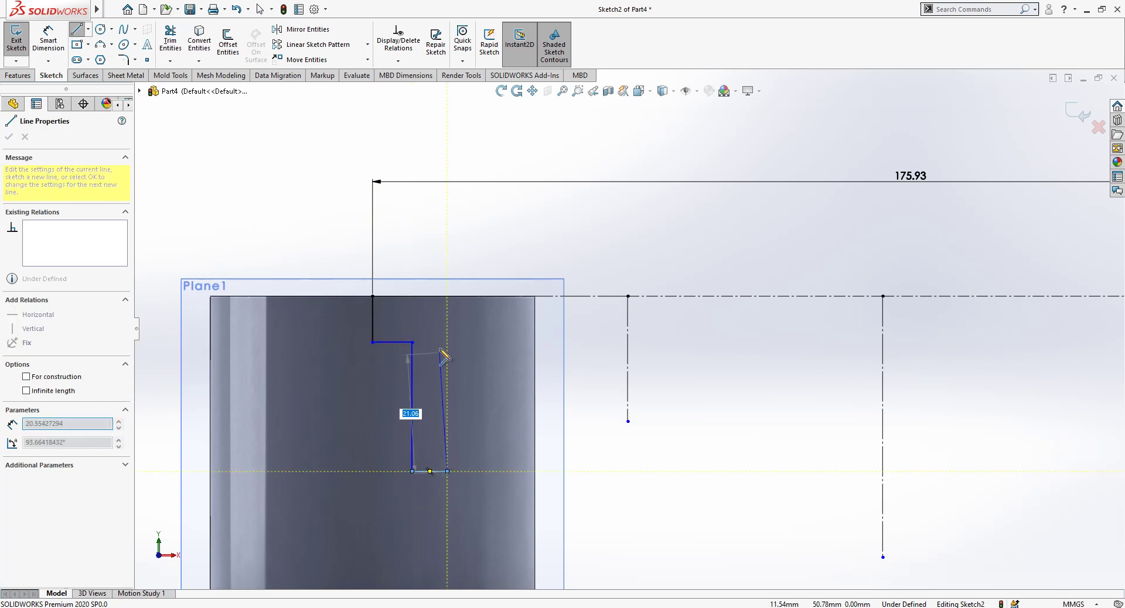
Continue the line chain up and right, then down, across and up to outline a second drip, leaving its end open
{"action": "left_click", "coordinate": [517, 319]}
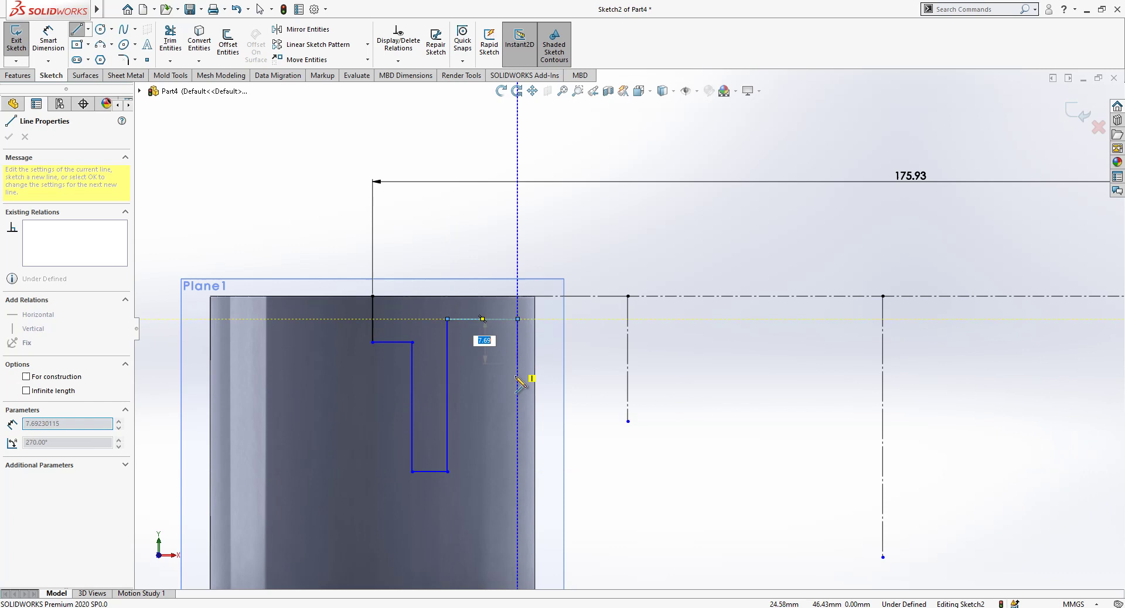
{"action": "left_click", "coordinate": [517, 452]}
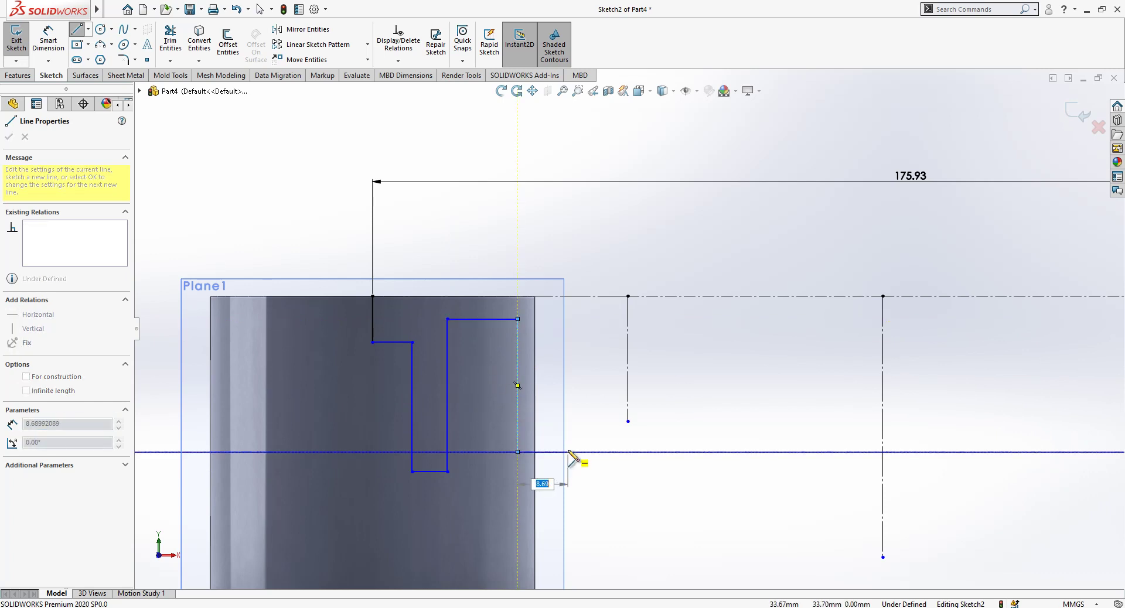
{"action": "left_click", "coordinate": [554, 451]}
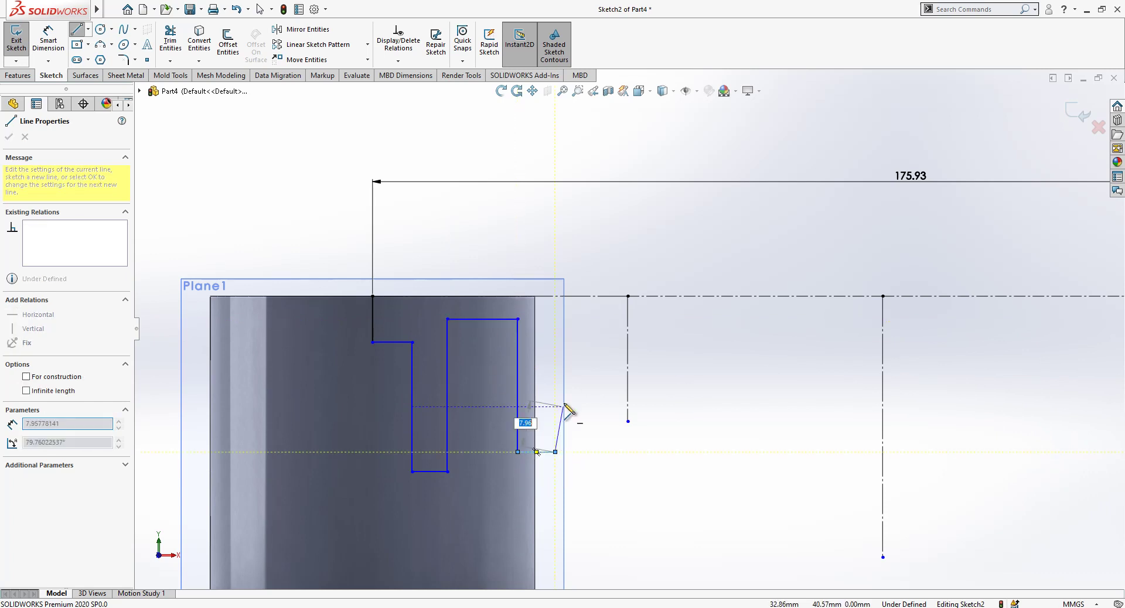
{"action": "left_click", "coordinate": [554, 355]}
{"action": "key", "text": "Escape"}
{"action": "scroll", "coordinate": [607, 357], "scroll_direction": "up", "scroll_amount": 2}
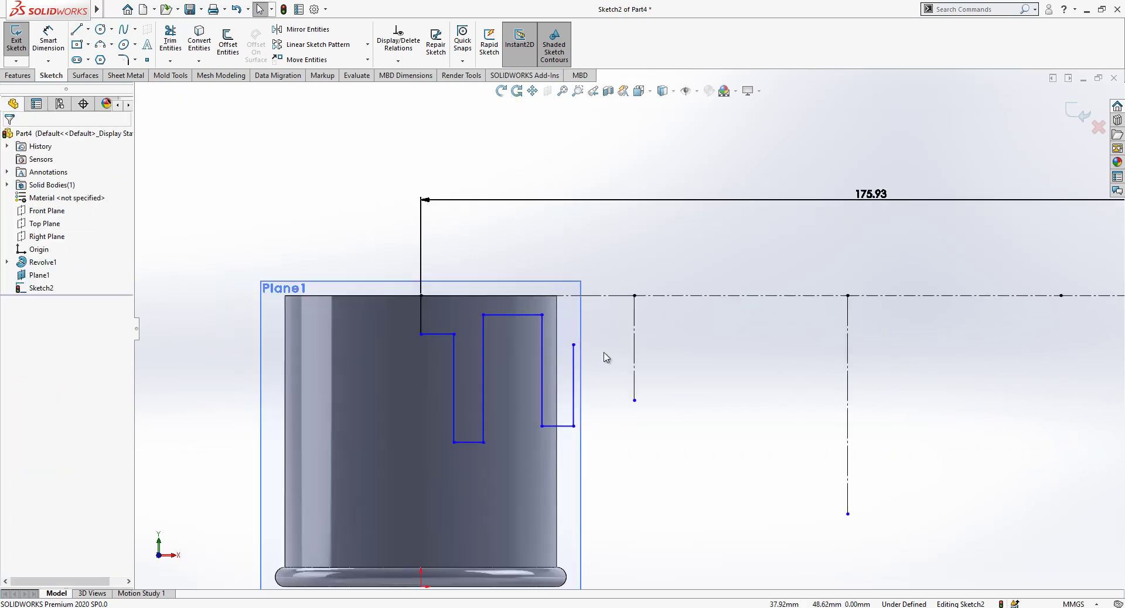
Dimension the first vertical segment at 6 mm and place the first drip's bottom 21 mm below the horizontal construction line
{"action": "left_click", "coordinate": [48, 41]}
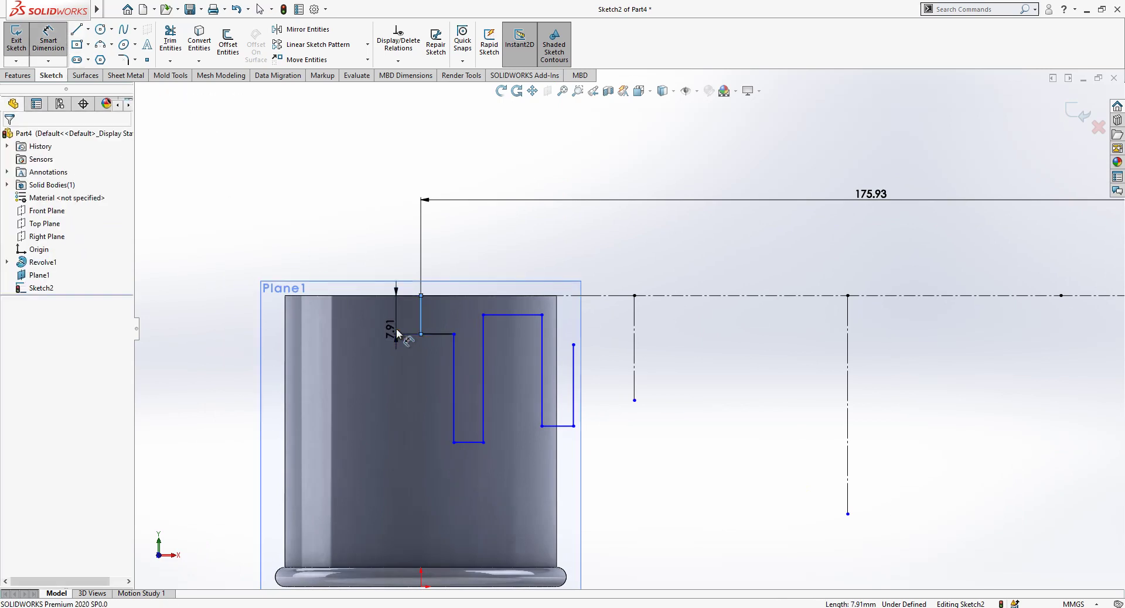
{"action": "left_click", "coordinate": [396, 327]}
{"action": "type", "text": "6"}
{"action": "key", "text": "Return"}
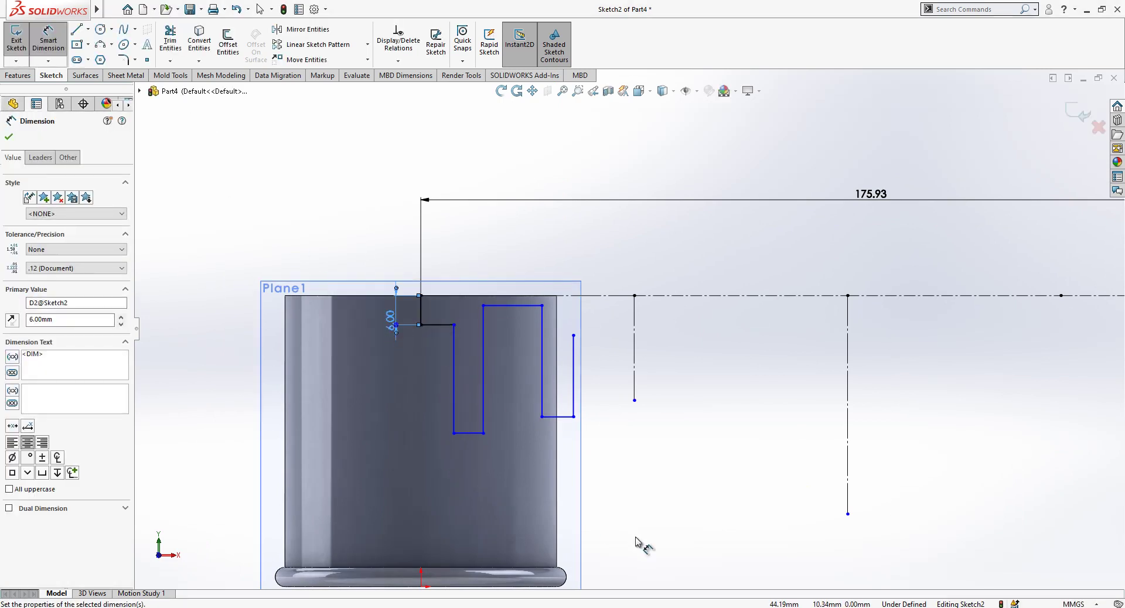
{"action": "left_click", "coordinate": [469, 433]}
{"action": "left_click", "coordinate": [420, 295]}
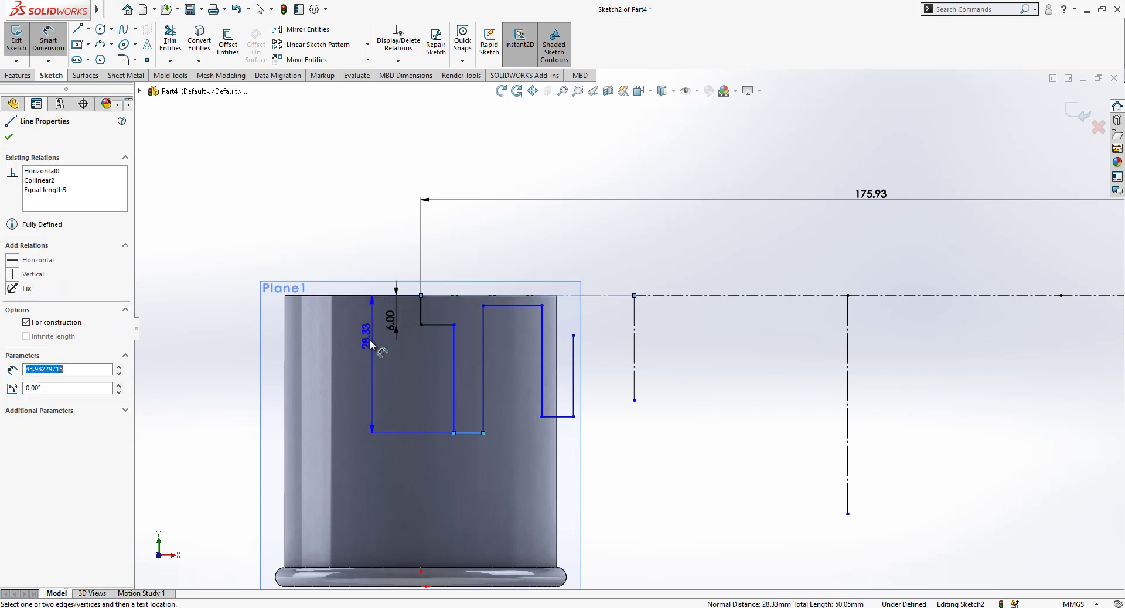
{"action": "left_click", "coordinate": [364, 352]}
{"action": "type", "text": "21"}
{"action": "key", "text": "Return"}
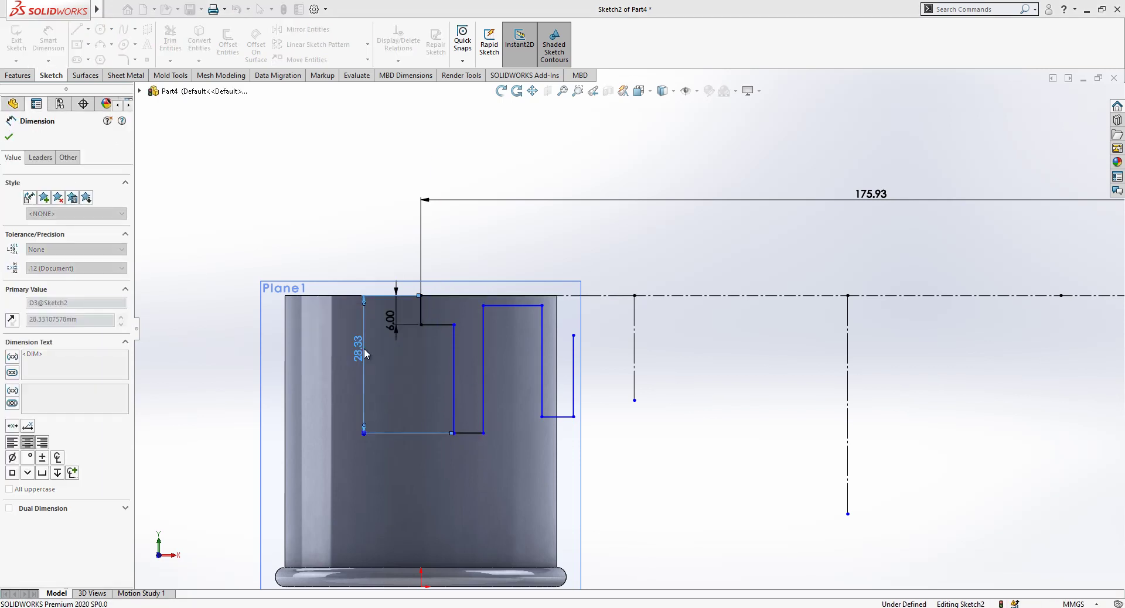
Dimension the first short horizontal segment of the drip outline at 6 mm
{"action": "left_click", "coordinate": [435, 324]}
{"action": "left_click", "coordinate": [445, 259]}
{"action": "type", "text": "6"}
{"action": "key", "text": "Return"}
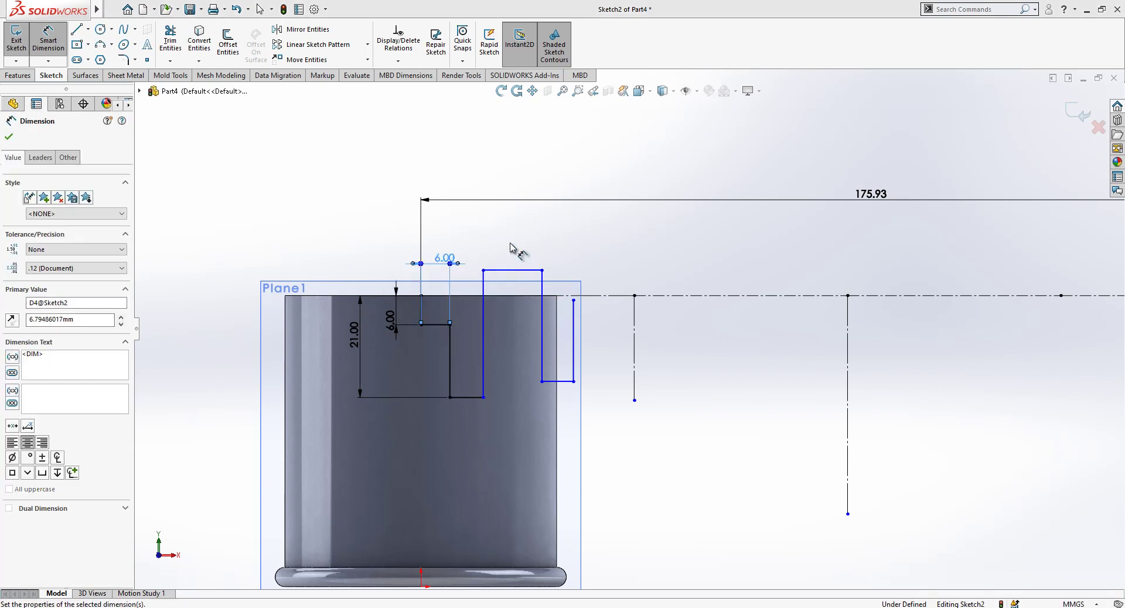
Reposition the free drip vertices, lowering the middle horizontal segment, the second drip's bottom and the outline's open end
{"action": "key", "text": "Escape"}
{"action": "left_click_drag", "start_coordinate": [484, 271], "coordinate": [492, 325]}
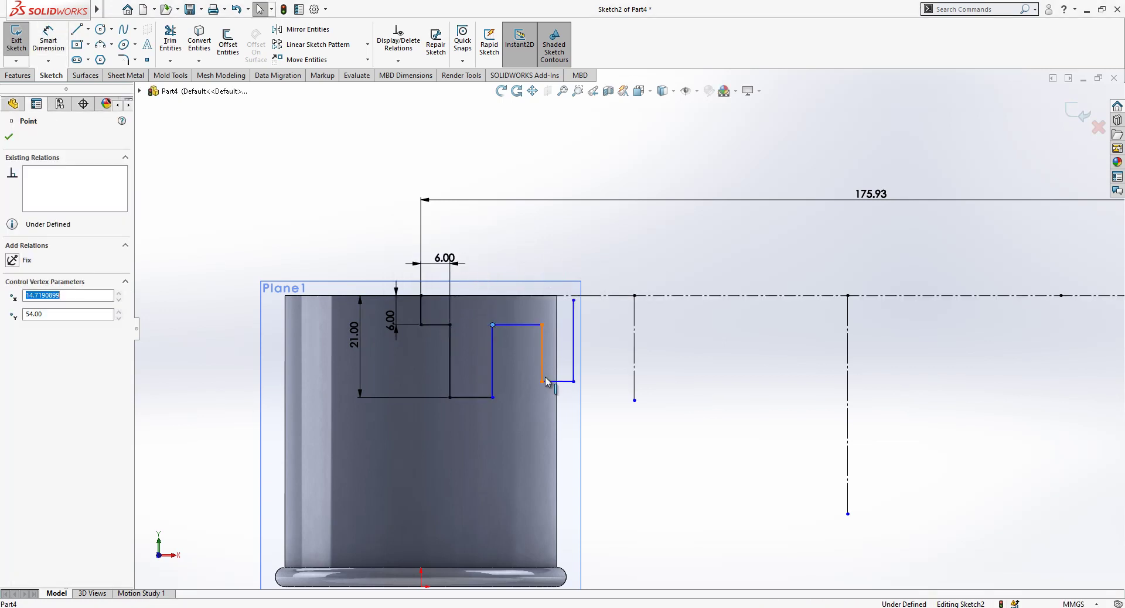
{"action": "left_click_drag", "start_coordinate": [542, 381], "coordinate": [543, 447]}
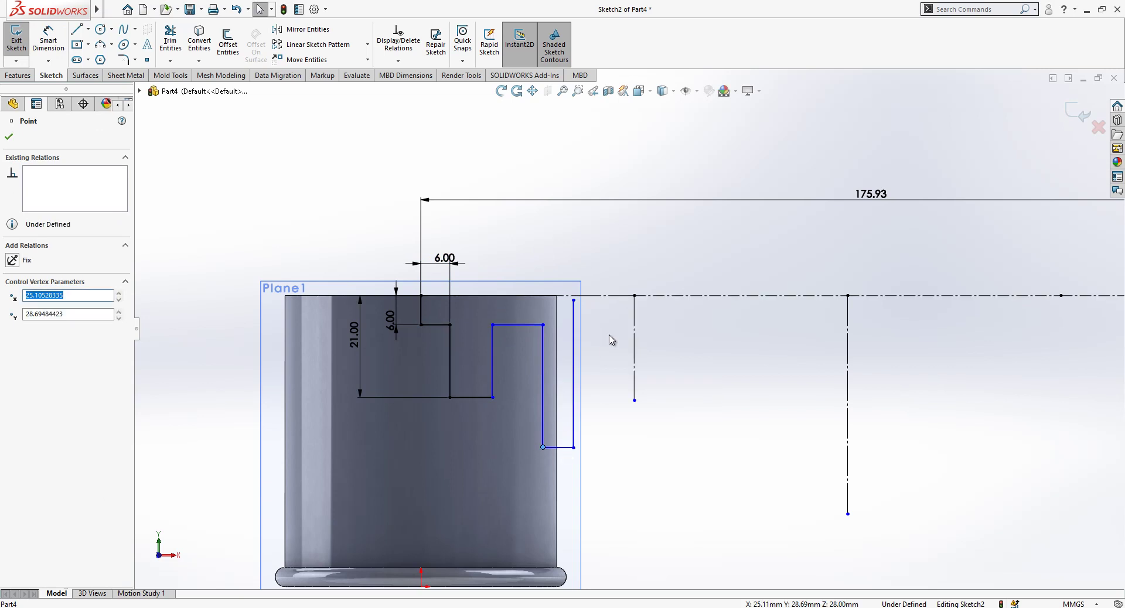
{"action": "left_click", "coordinate": [609, 337]}
{"action": "left_click_drag", "start_coordinate": [573, 300], "coordinate": [567, 326]}
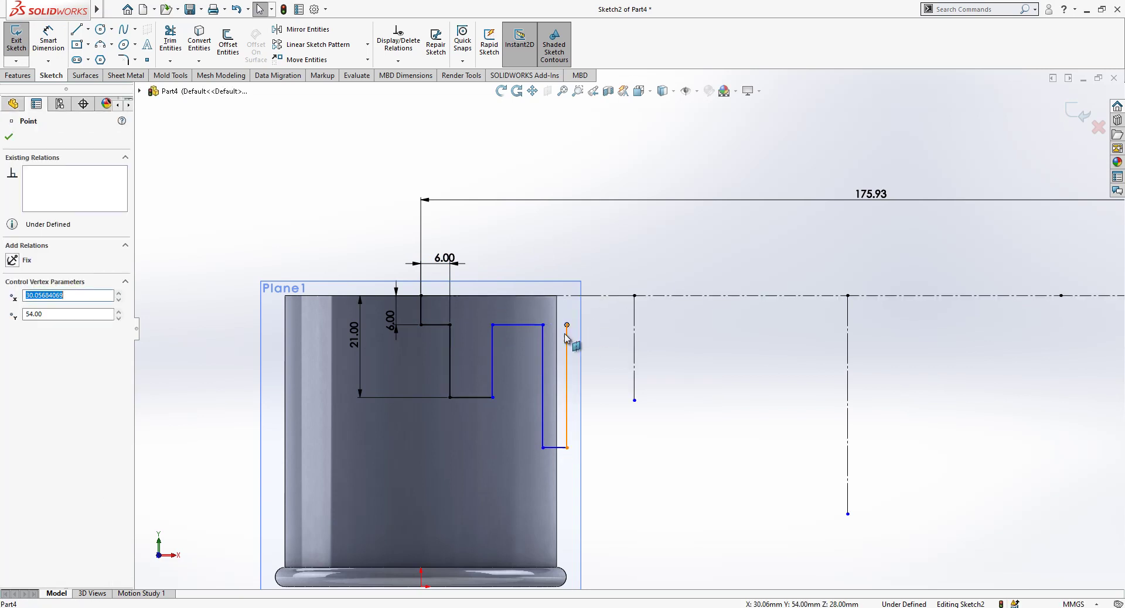
{"action": "left_click", "coordinate": [603, 329]}
Apply an Equal relation to the first short horizontal segment and the bottom segments of both drips
{"action": "left_click", "coordinate": [469, 407]}
{"action": "left_click", "coordinate": [469, 397], "text": "ctrl"}
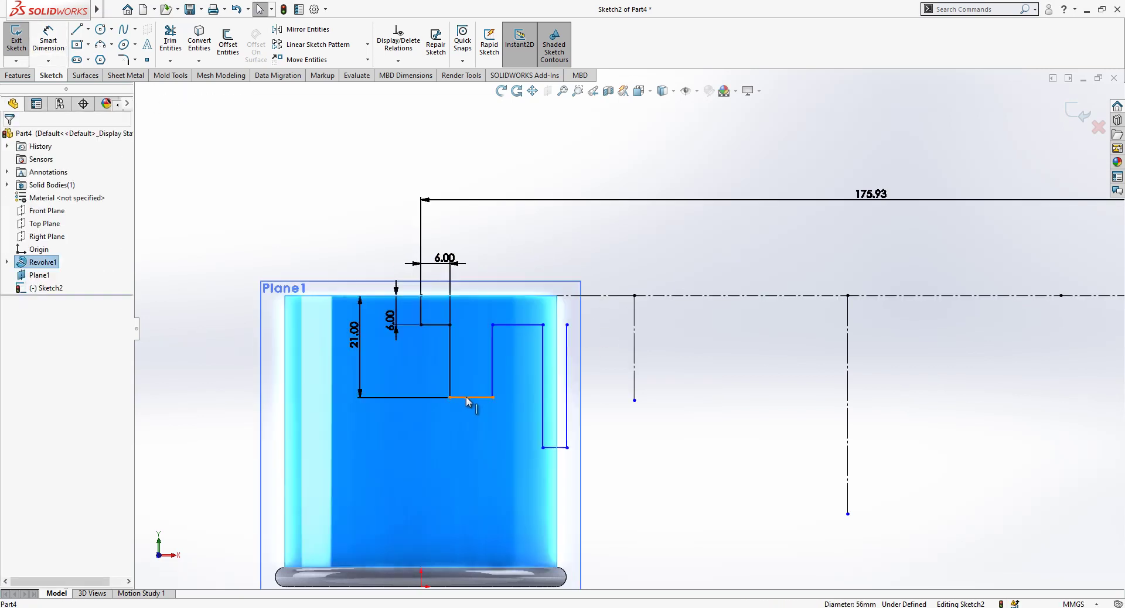
{"action": "left_click", "coordinate": [437, 325]}
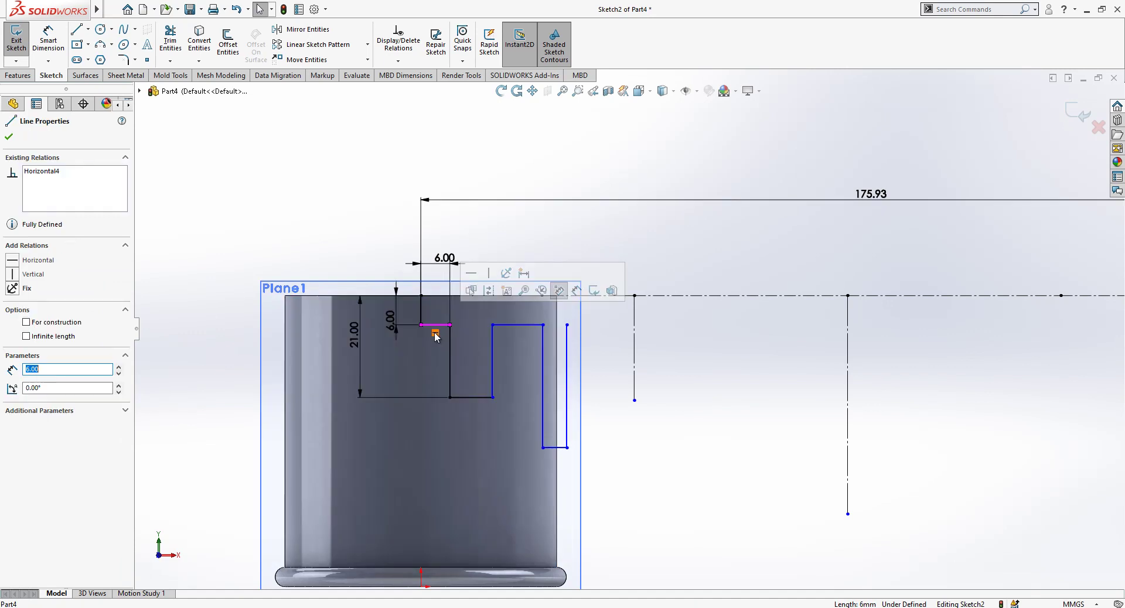
{"action": "left_click", "coordinate": [468, 397], "text": "ctrl"}
{"action": "left_click", "coordinate": [563, 448], "text": "ctrl"}
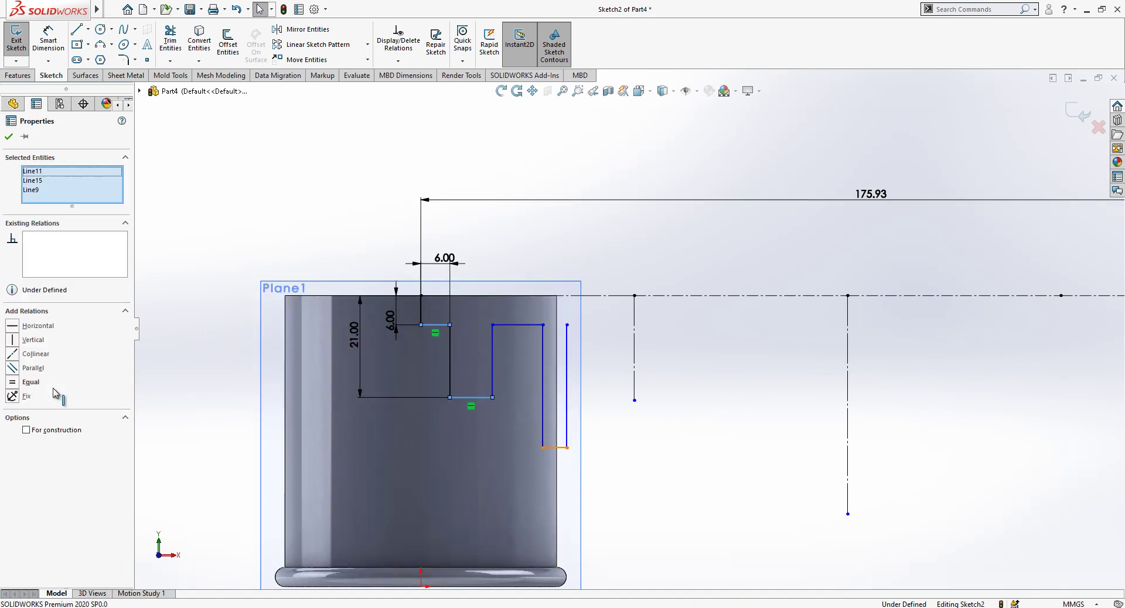
{"action": "left_click", "coordinate": [35, 387]}
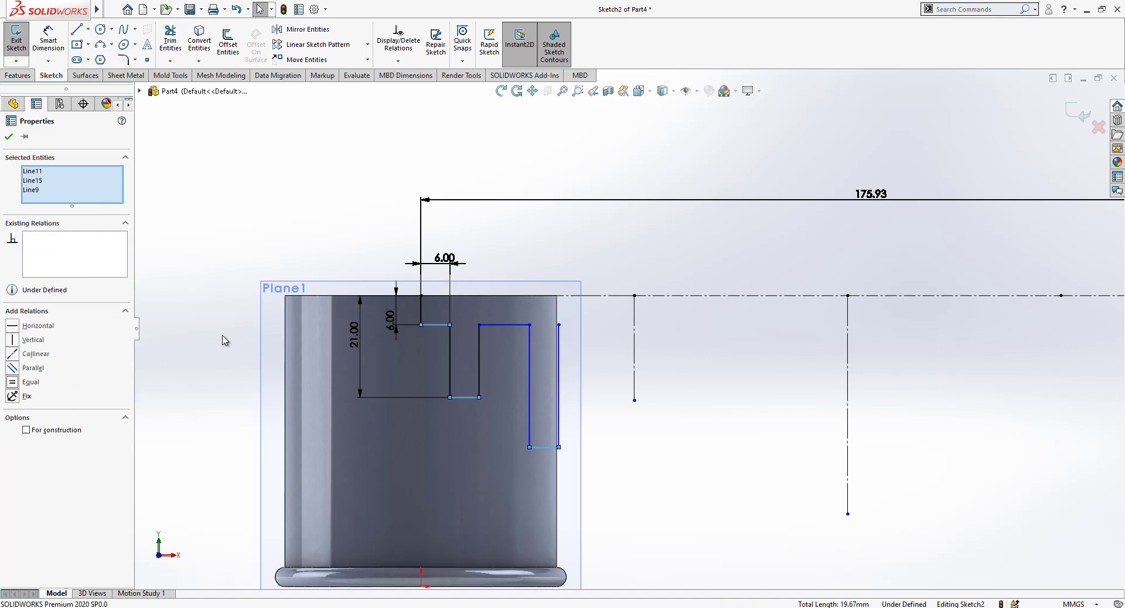
{"action": "left_click", "coordinate": [221, 337]}
Dimension the horizontal segment between the two drips at 10 mm
{"action": "left_click", "coordinate": [49, 41]}
{"action": "scroll", "coordinate": [450, 315], "scroll_direction": "down", "scroll_amount": 2}
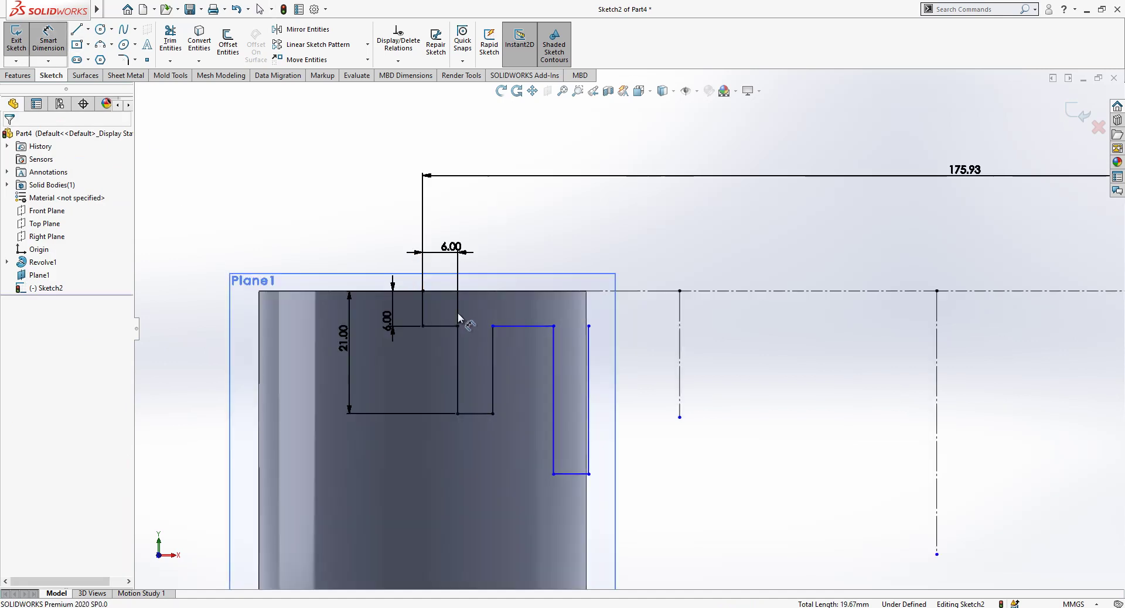
{"action": "left_click", "coordinate": [525, 328]}
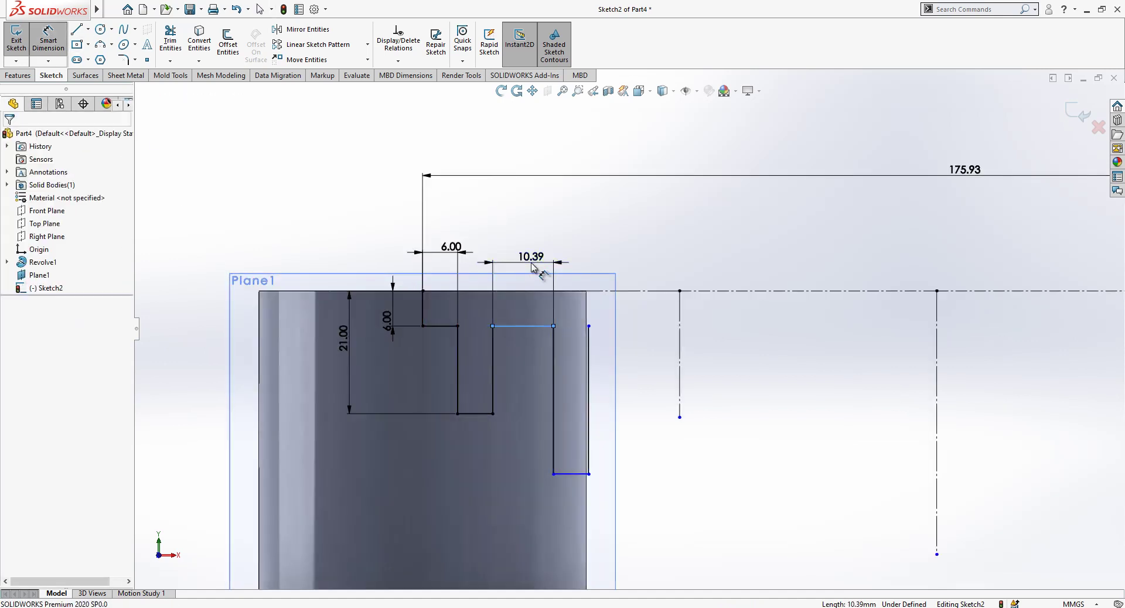
{"action": "left_click", "coordinate": [530, 257]}
{"action": "type", "text": "10"}
{"action": "key", "text": "Return"}
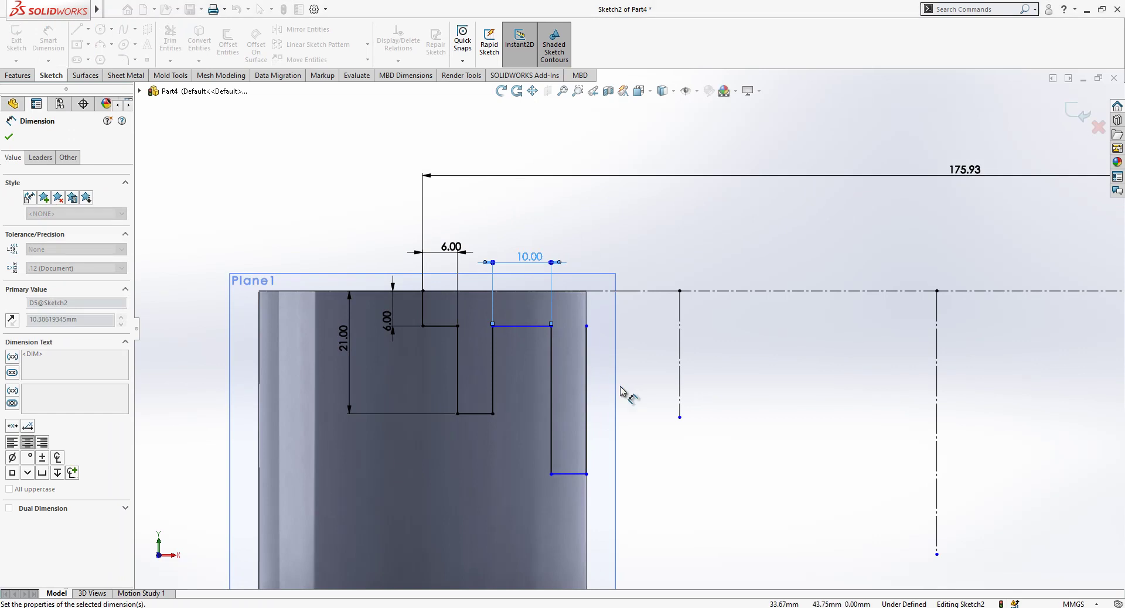
{"action": "key", "text": "Escape"}
Set the segment between the two drips 3 mm below the horizontal construction line
{"action": "left_click", "coordinate": [531, 326]}
{"action": "left_click", "coordinate": [592, 291]}
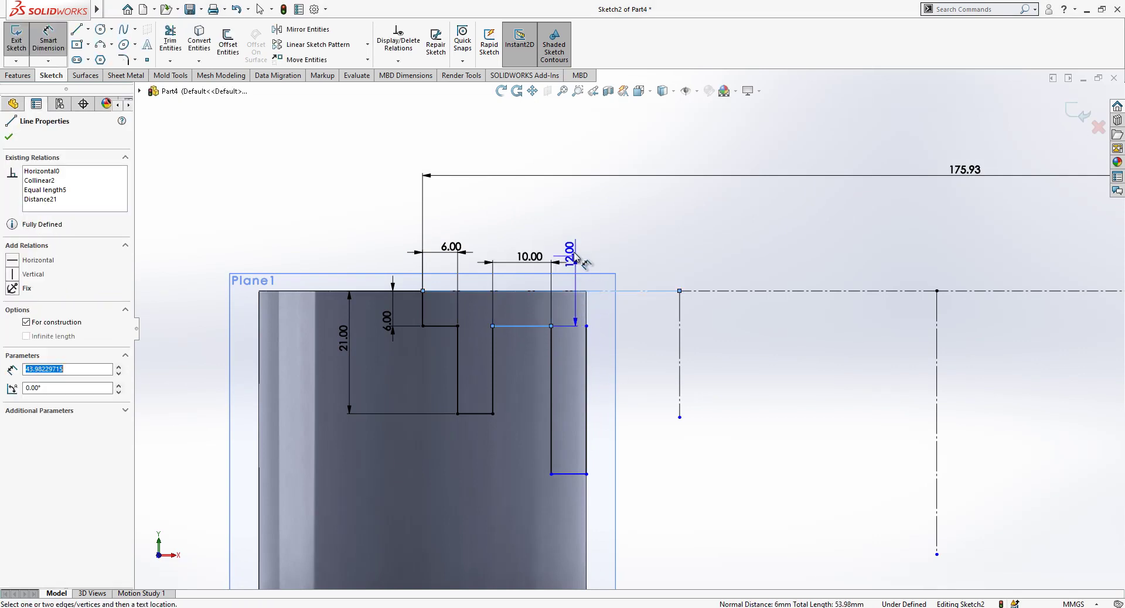
{"action": "left_click", "coordinate": [519, 306]}
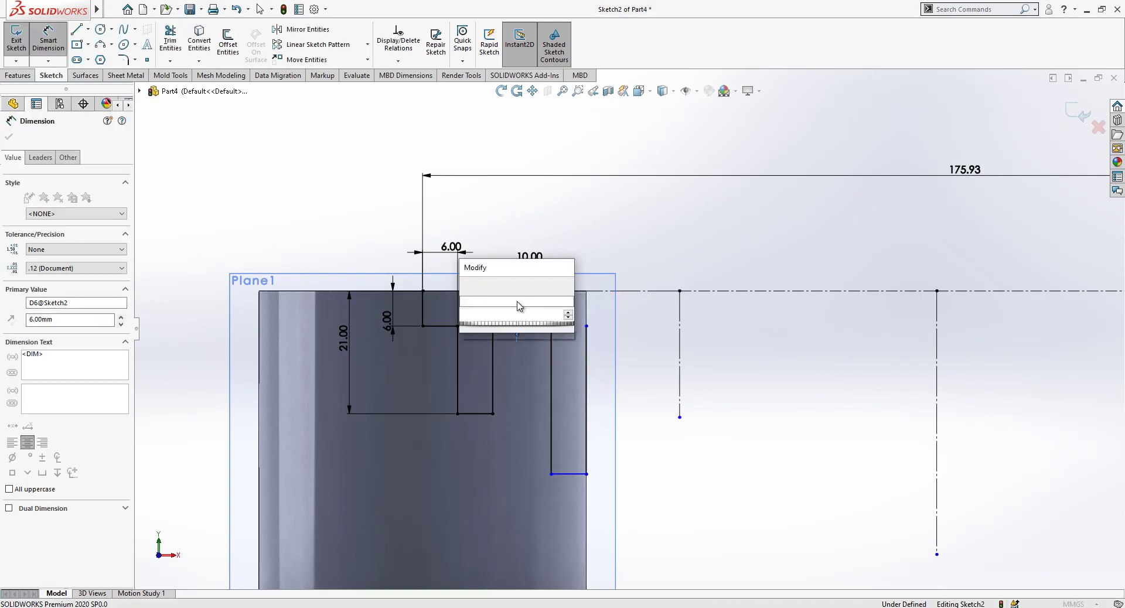
{"action": "type", "text": "3"}
{"action": "key", "text": "Return"}
{"action": "key", "text": "Escape"}
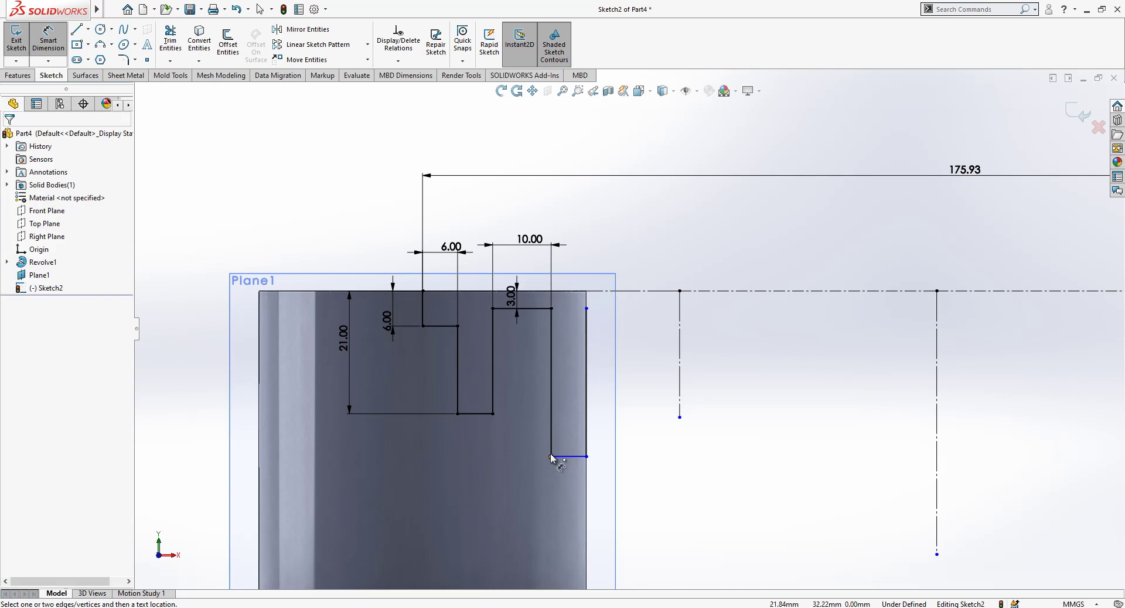
Set the second drip's bottom segment 30 mm below the horizontal construction line
{"action": "left_click", "coordinate": [579, 457]}
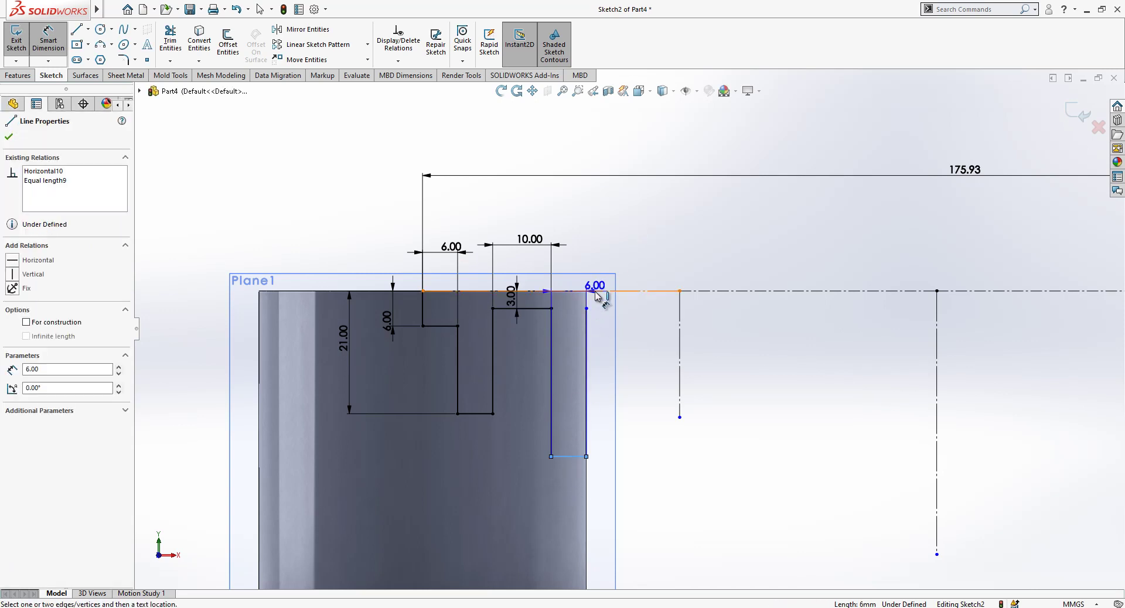
{"action": "left_click", "coordinate": [602, 291]}
{"action": "left_click", "coordinate": [645, 347]}
{"action": "type", "text": "30"}
{"action": "key", "text": "Return"}
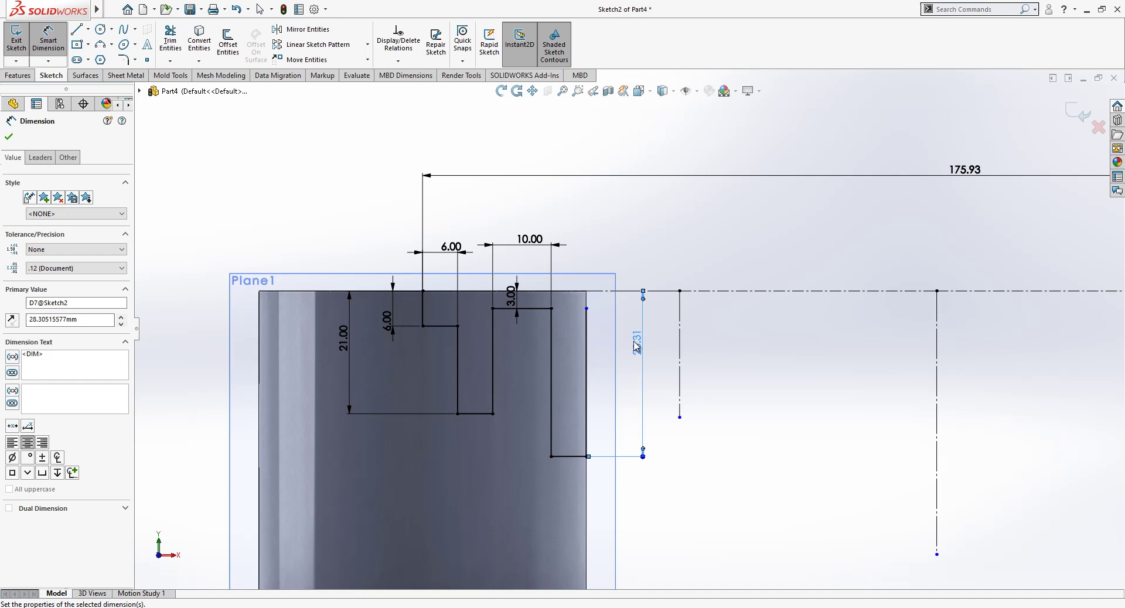
{"action": "key", "text": "Escape"}
Lower the open end of the last vertical line and connect it horizontally to the short vertical construction line
{"action": "left_click_drag", "start_coordinate": [586, 319], "coordinate": [587, 366]}
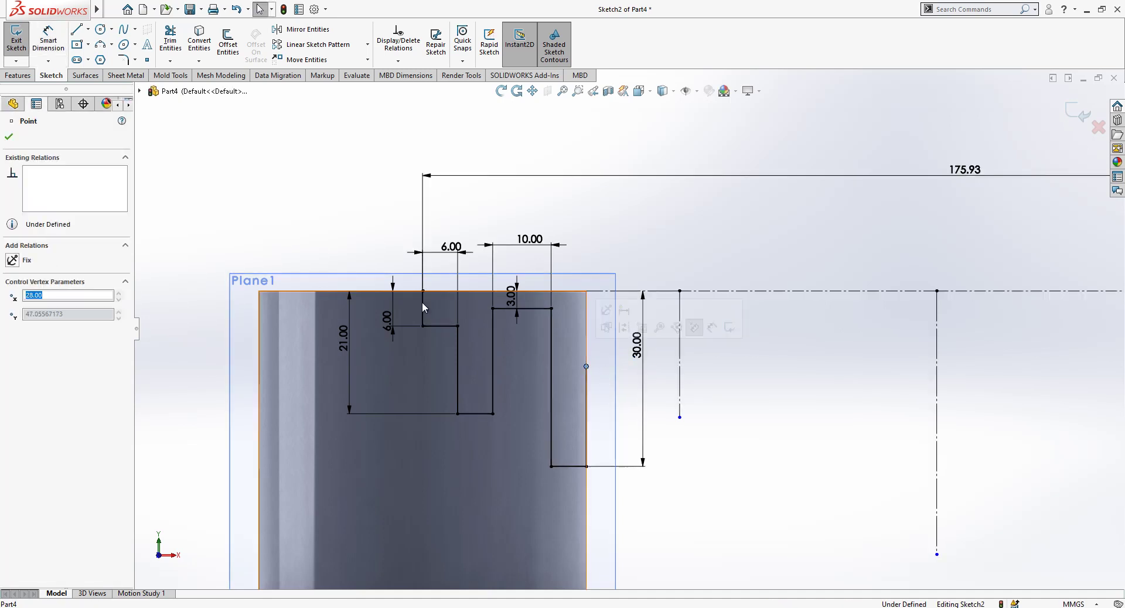
{"action": "key", "text": "Escape"}
{"action": "left_click", "coordinate": [77, 29]}
{"action": "scroll", "coordinate": [595, 375], "scroll_direction": "down", "scroll_amount": 2}
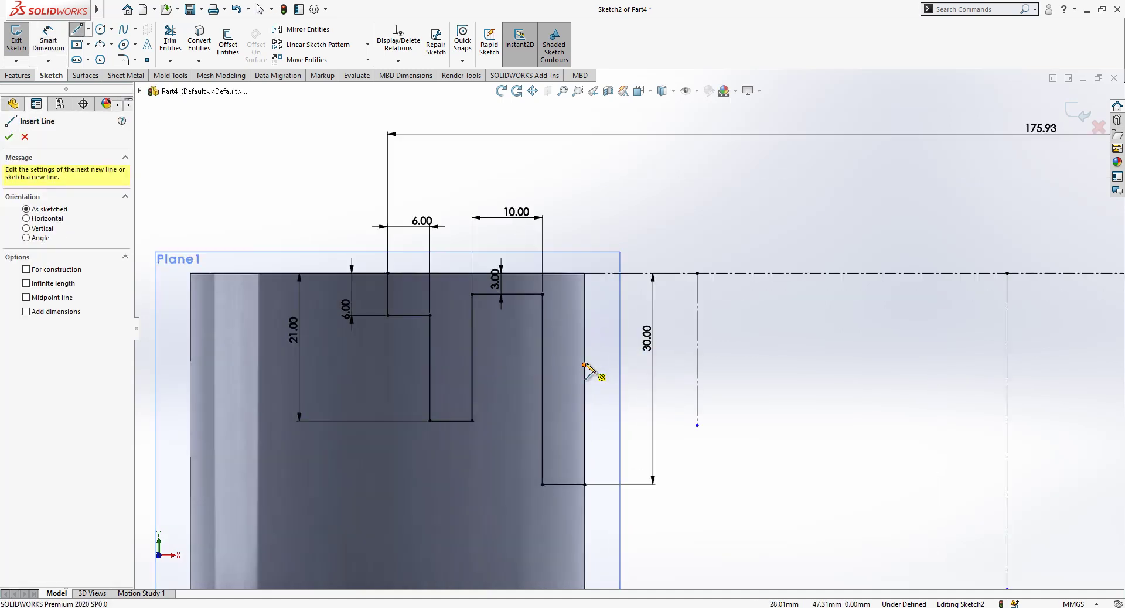
{"action": "left_click", "coordinate": [586, 367]}
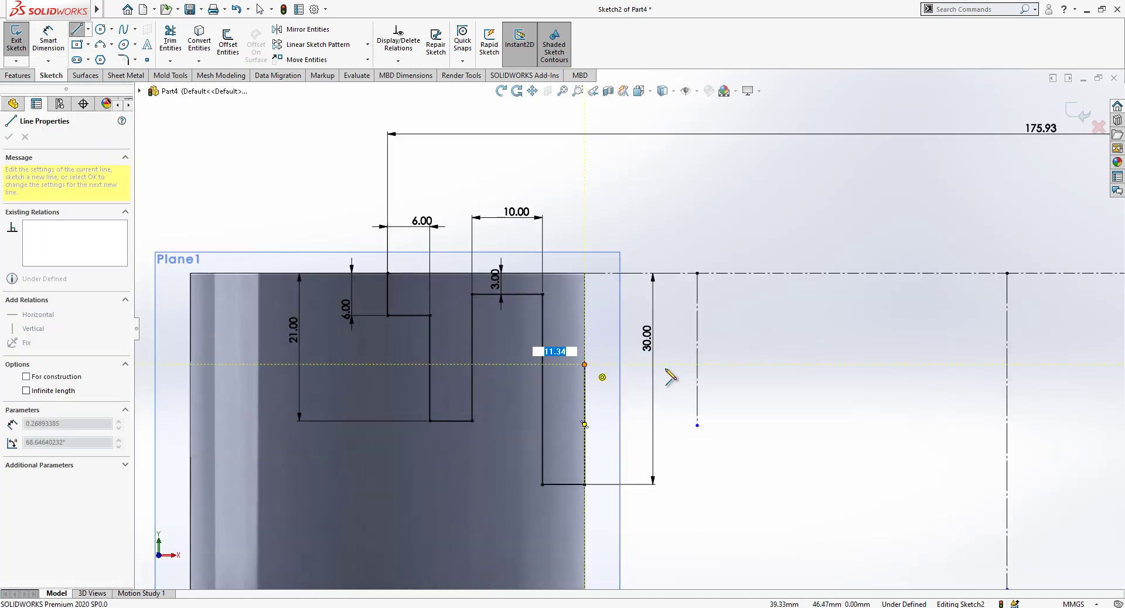
{"action": "left_click", "coordinate": [697, 364]}
{"action": "key", "text": "Escape"}
{"action": "scroll", "coordinate": [647, 340], "scroll_direction": "up", "scroll_amount": 2}
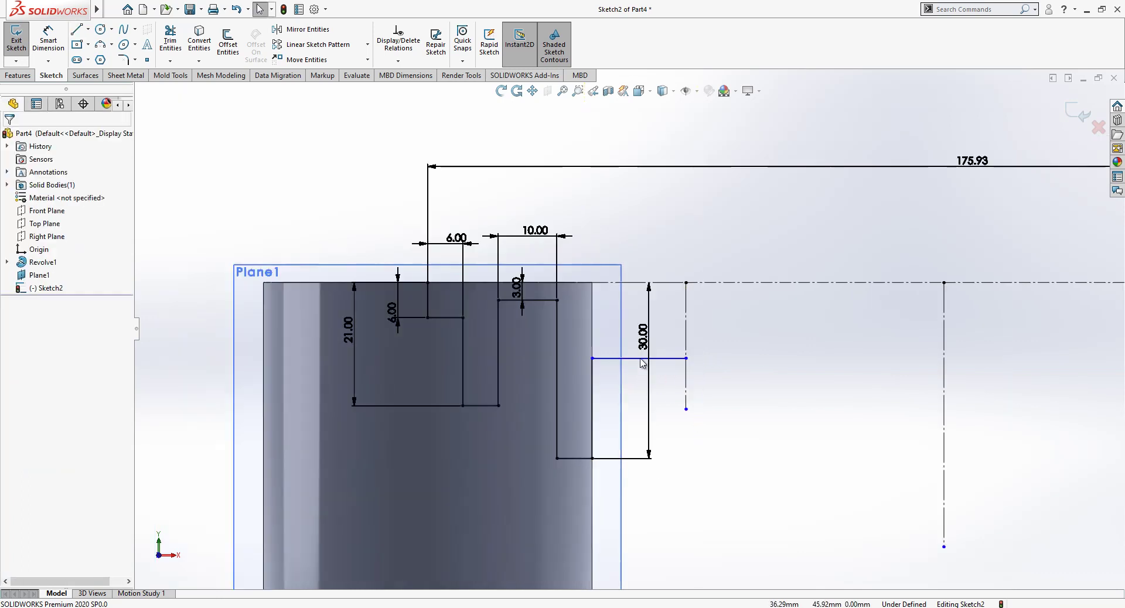
Move the 30 mm dimension onto the container wall and set the segment reaching the short construction line 8 mm below the horizontal construction line
{"action": "left_click_drag", "start_coordinate": [647, 340], "coordinate": [520, 346]}
{"action": "scroll", "coordinate": [665, 344], "scroll_direction": "down", "scroll_amount": 1}
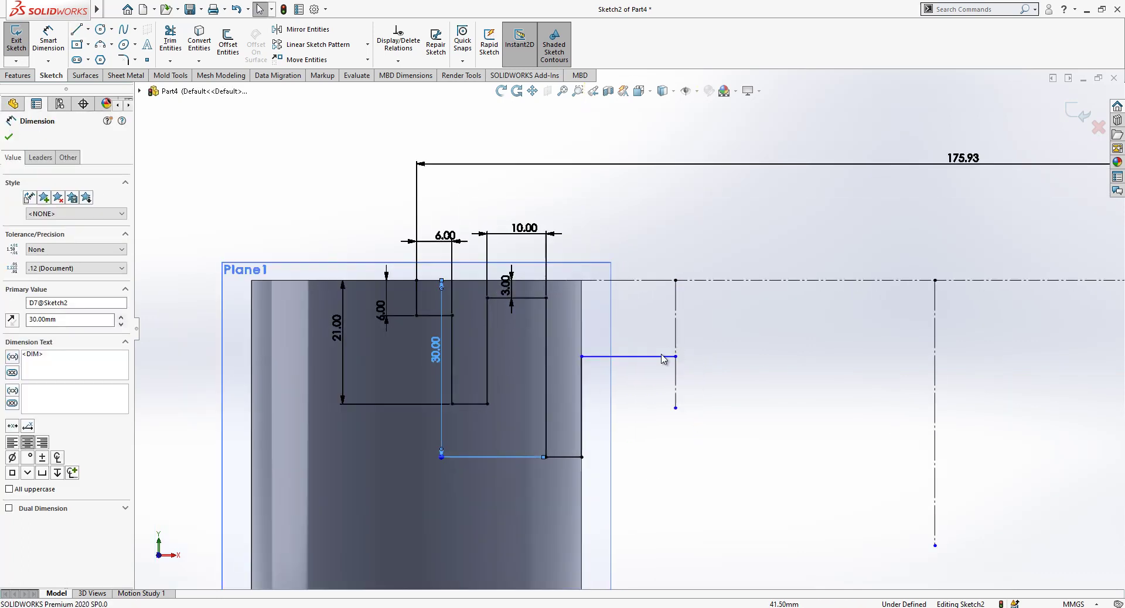
{"action": "key", "text": "Escape"}
{"action": "left_click", "coordinate": [47, 50]}
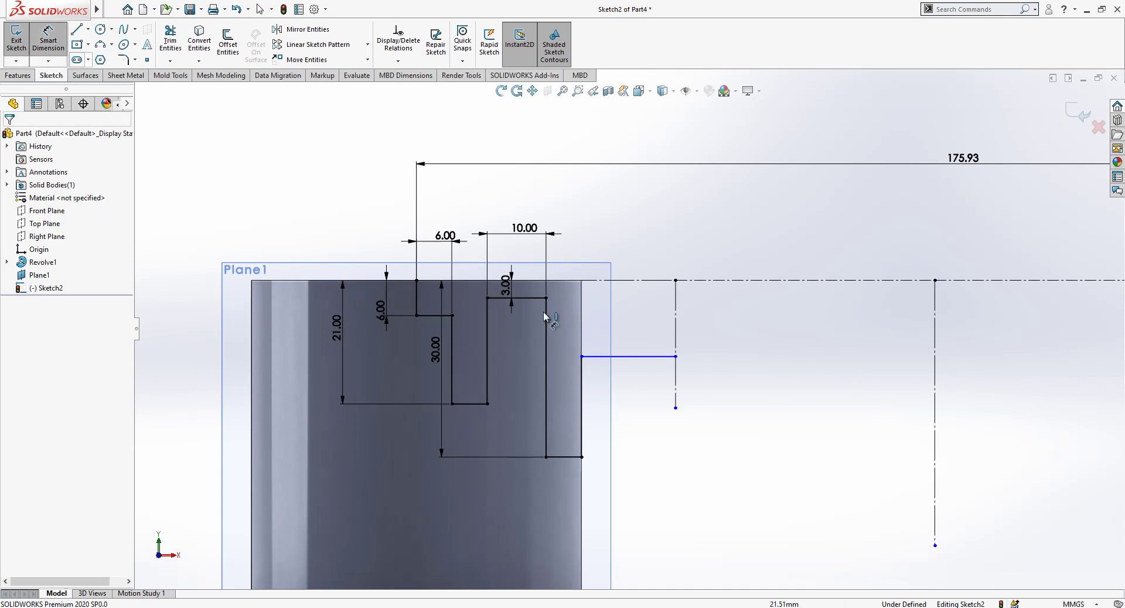
{"action": "left_click", "coordinate": [647, 356]}
{"action": "left_click", "coordinate": [623, 281]}
{"action": "left_click", "coordinate": [619, 316]}
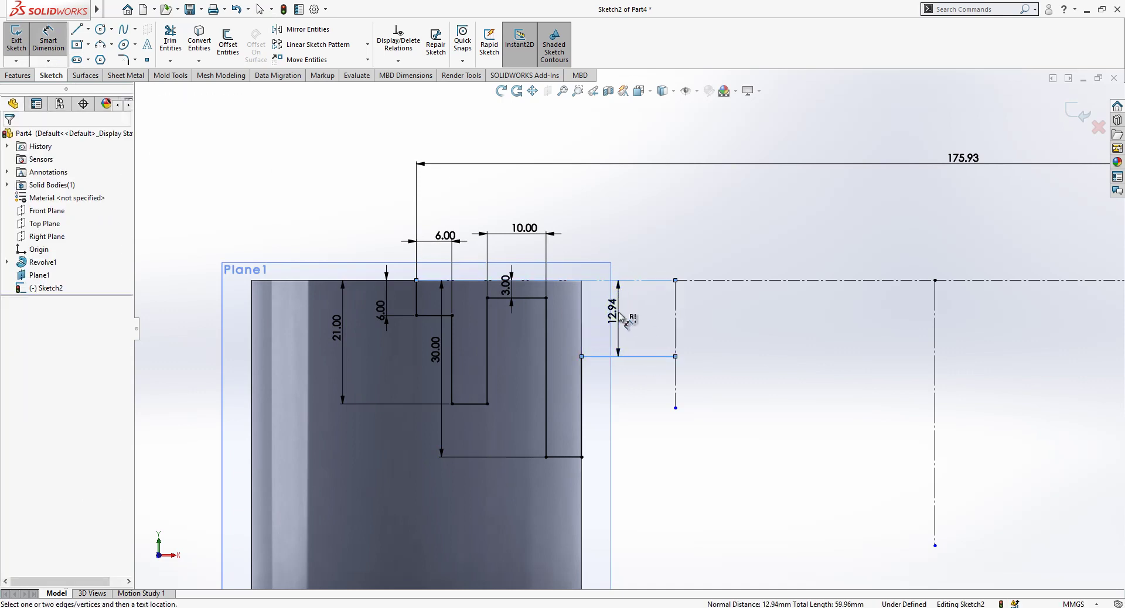
{"action": "type", "text": "8"}
{"action": "key", "text": "Return"}
{"action": "key", "text": "Escape"}
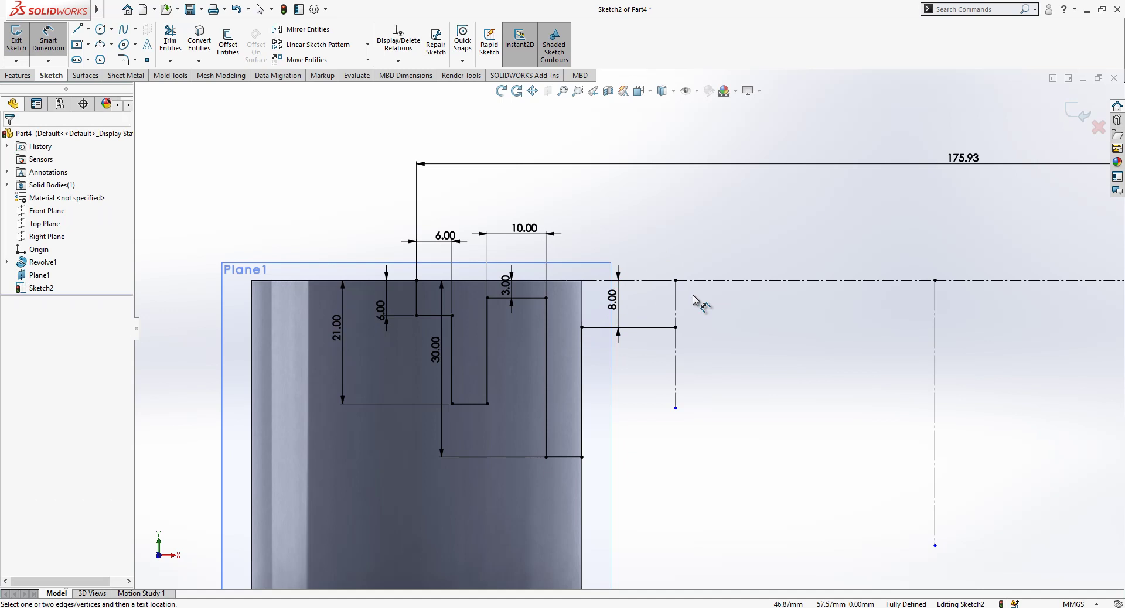
Extend the outline horizontally past the short construction line and sketch a third drip about 6.7 mm wide with an open vertical end
{"action": "scroll", "coordinate": [720, 316], "scroll_direction": "up", "scroll_amount": 1}
{"action": "key", "text": "Escape"}
{"action": "key", "text": "l"}
{"action": "left_click", "coordinate": [636, 332]}
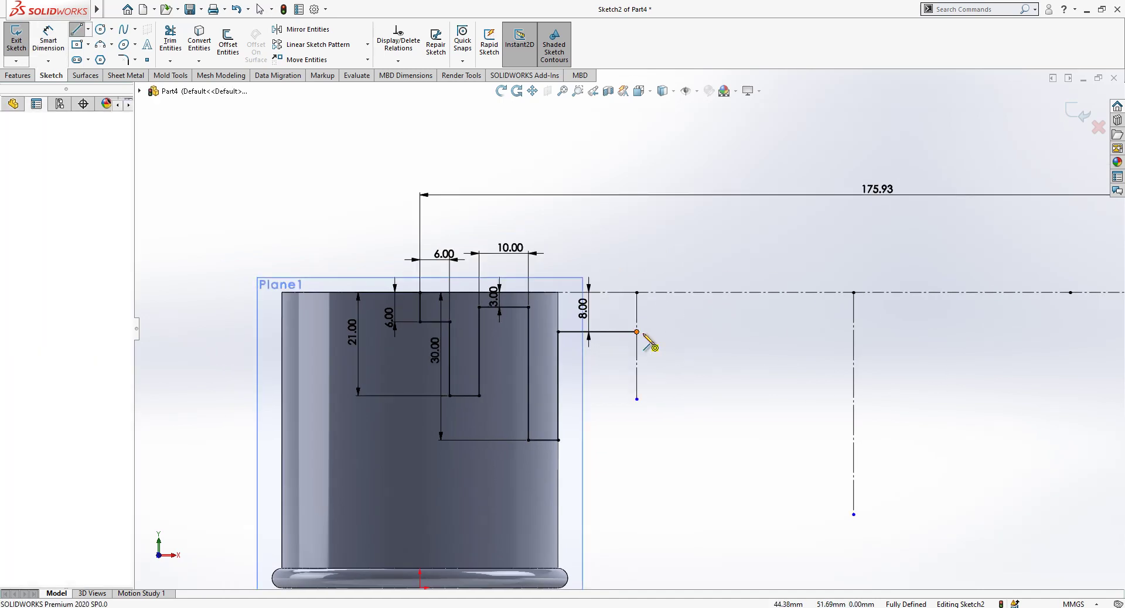
{"action": "left_click", "coordinate": [711, 332]}
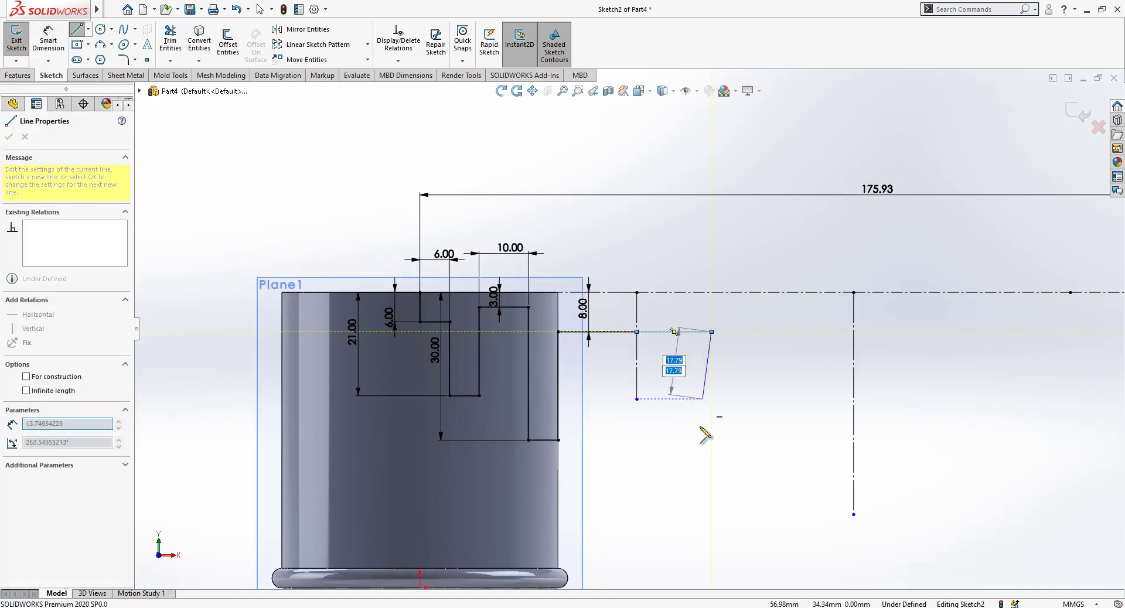
{"action": "left_click", "coordinate": [711, 464]}
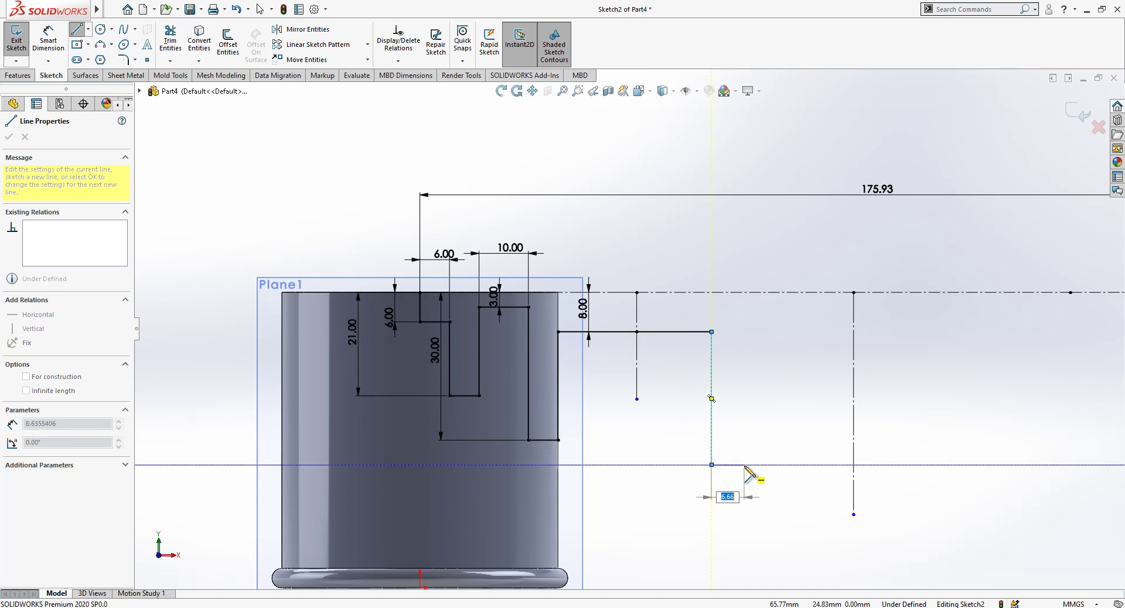
{"action": "left_click", "coordinate": [744, 465]}
{"action": "left_click", "coordinate": [744, 312]}
{"action": "key", "text": "Escape"}
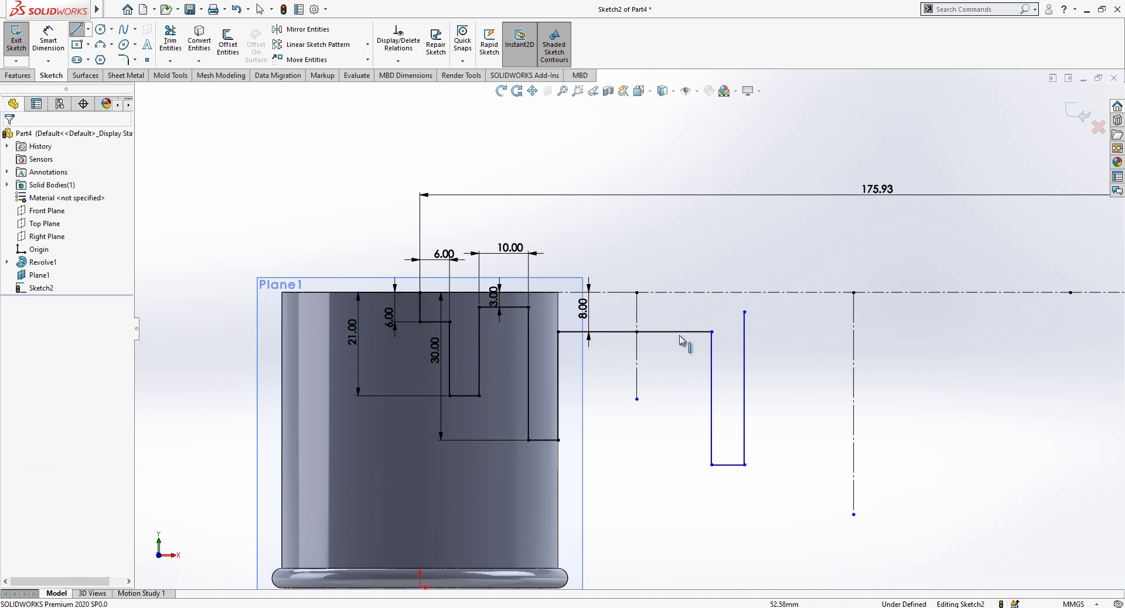
Make the two horizontal segments on either side of the short vertical construction line equal in length
{"action": "left_click", "coordinate": [643, 332]}
{"action": "left_click", "coordinate": [603, 332], "text": "ctrl"}
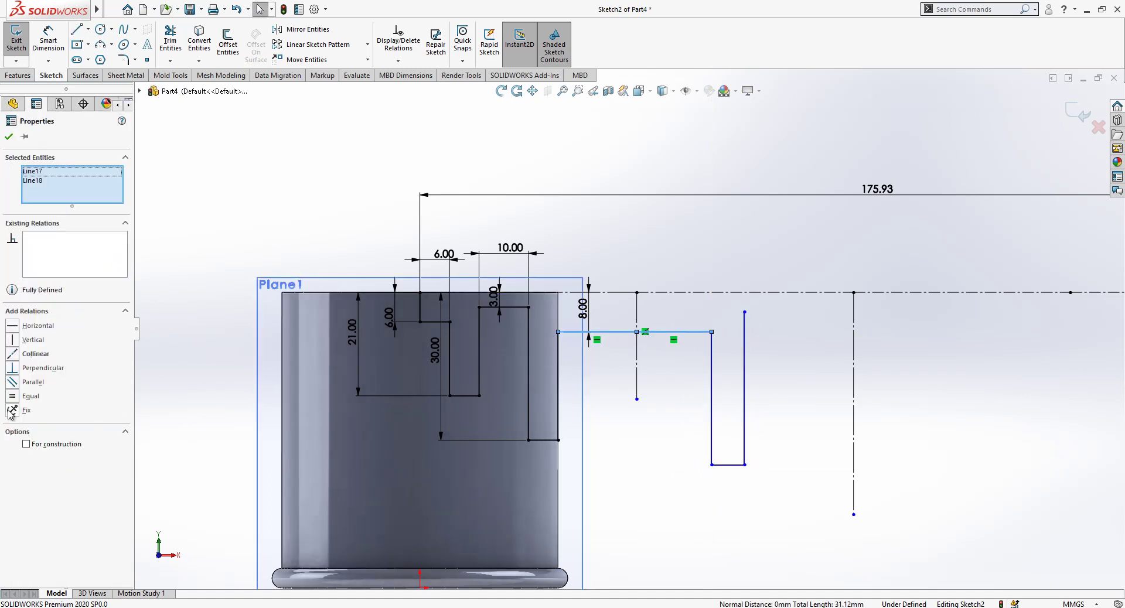
{"action": "left_click", "coordinate": [30, 396]}
{"action": "key", "text": "Escape"}
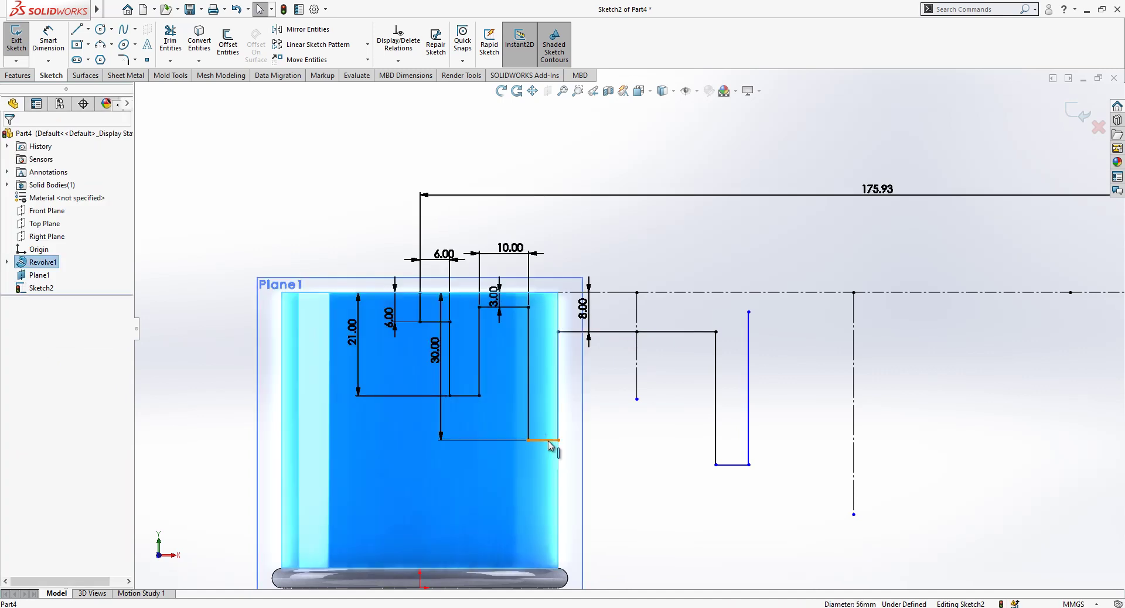
Make the third drip's bottom segment equal in length to the second drip's bottom segment
{"action": "left_click", "coordinate": [554, 440]}
{"action": "left_click", "coordinate": [732, 464], "text": "ctrl"}
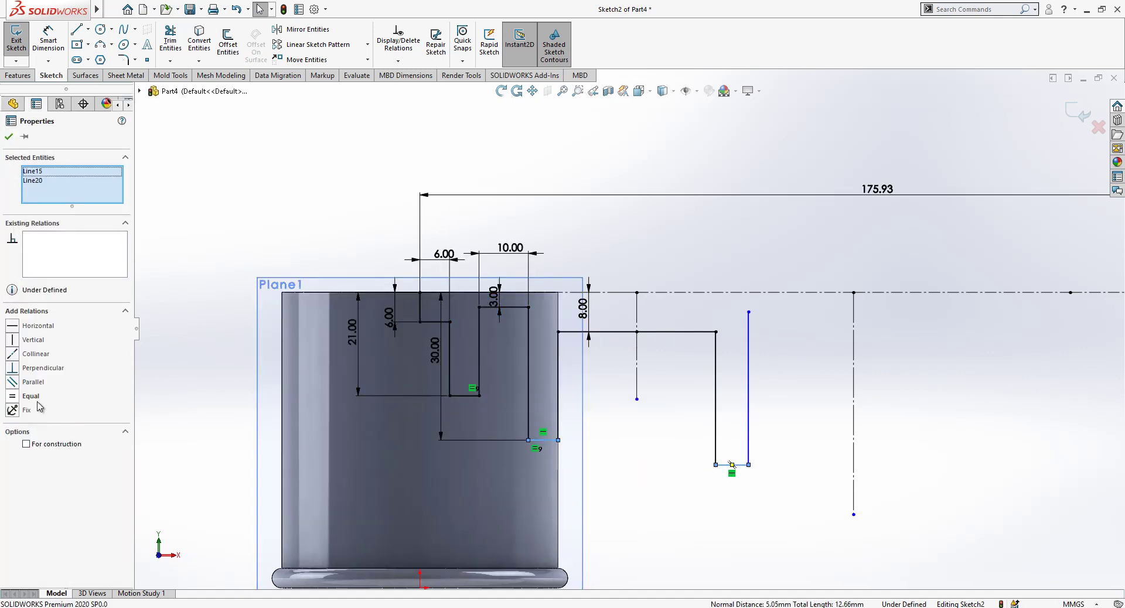
{"action": "left_click", "coordinate": [35, 397]}
{"action": "key", "text": "Escape"}
Set the third drip's bottom segment 3 mm below the second drip's bottom segment
{"action": "left_click", "coordinate": [48, 41]}
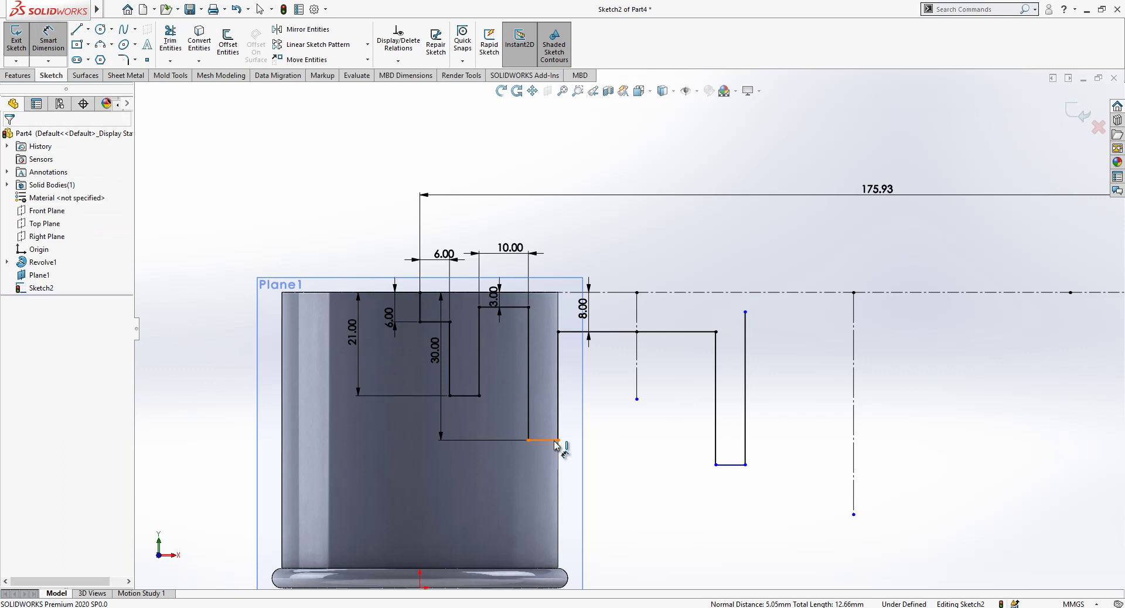
{"action": "left_click", "coordinate": [551, 441]}
{"action": "left_click", "coordinate": [729, 465]}
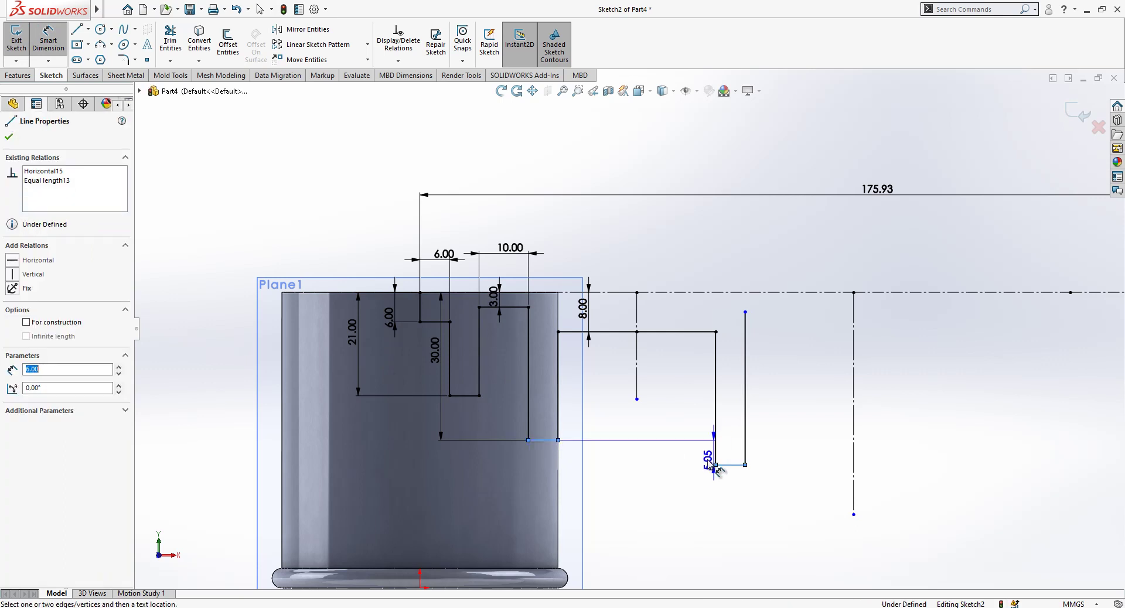
{"action": "left_click", "coordinate": [682, 464]}
{"action": "type", "text": "3"}
{"action": "key", "text": "Return"}
{"action": "key", "text": "Escape"}
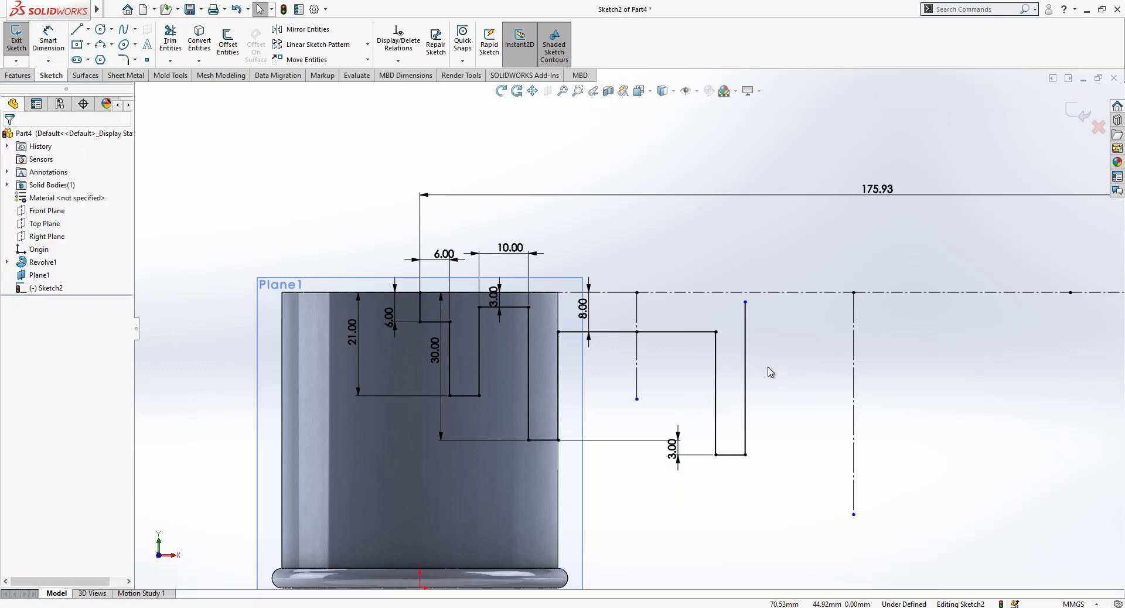
Continue the outline with an upper segment and a fourth drip about 6.2 mm wide, ending horizontally on the long vertical construction line
{"action": "scroll", "coordinate": [788, 352], "scroll_direction": "down", "scroll_amount": 1}
{"action": "key", "text": "l"}
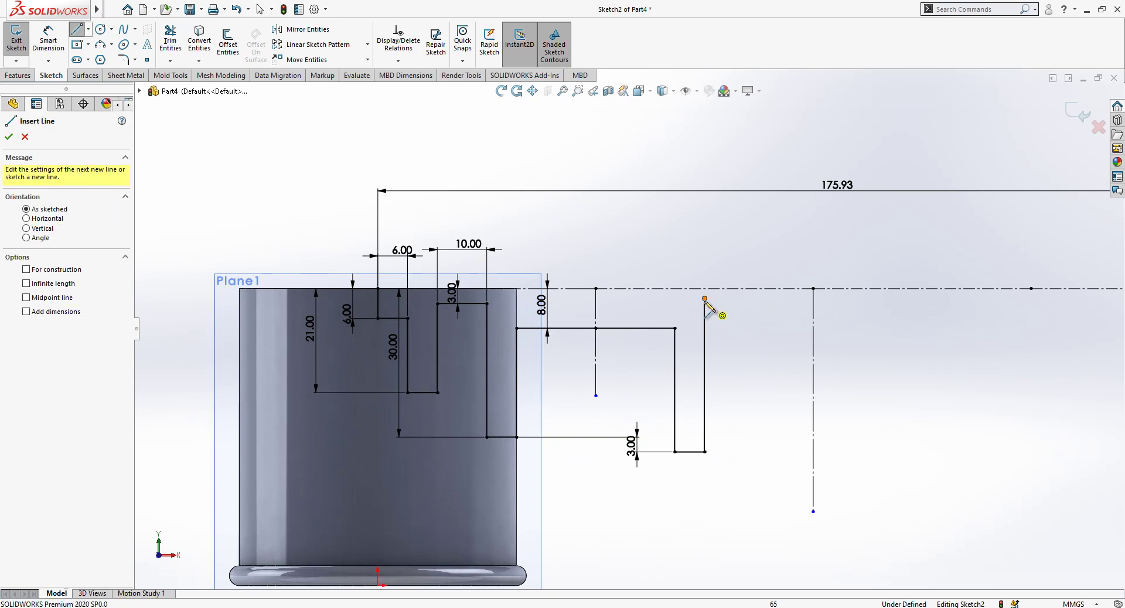
{"action": "left_click", "coordinate": [704, 299]}
{"action": "left_click", "coordinate": [746, 299]}
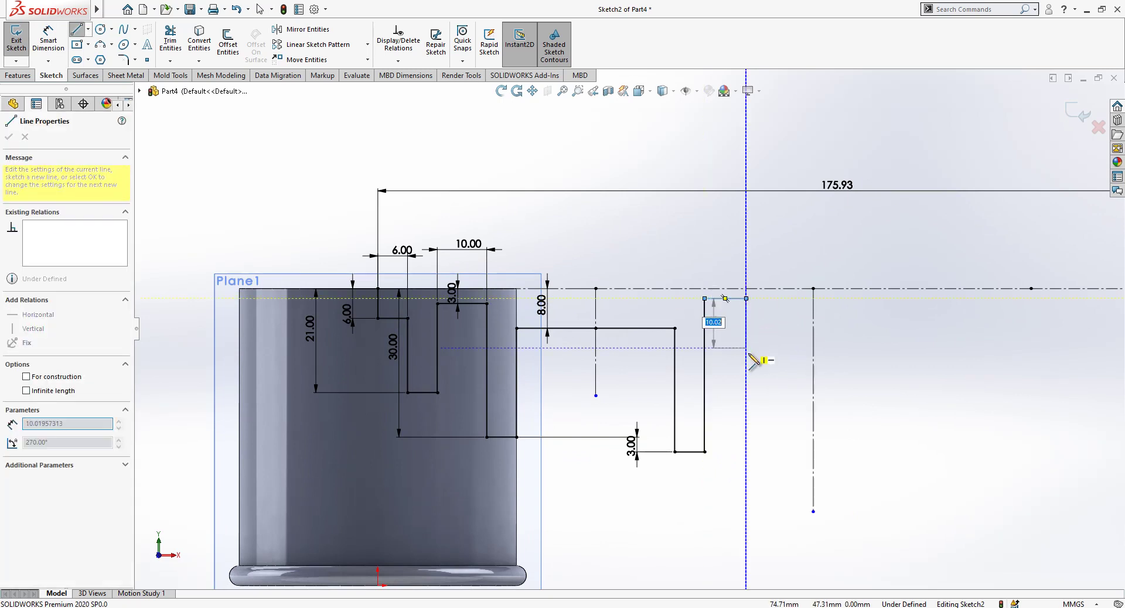
{"action": "left_click", "coordinate": [747, 375]}
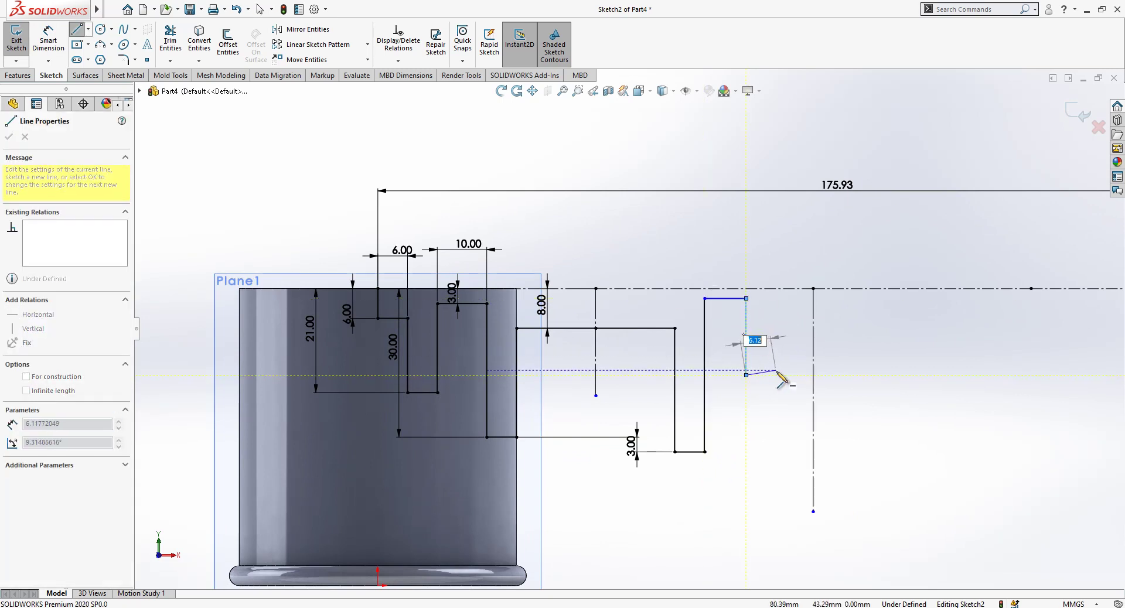
{"action": "left_click", "coordinate": [776, 375]}
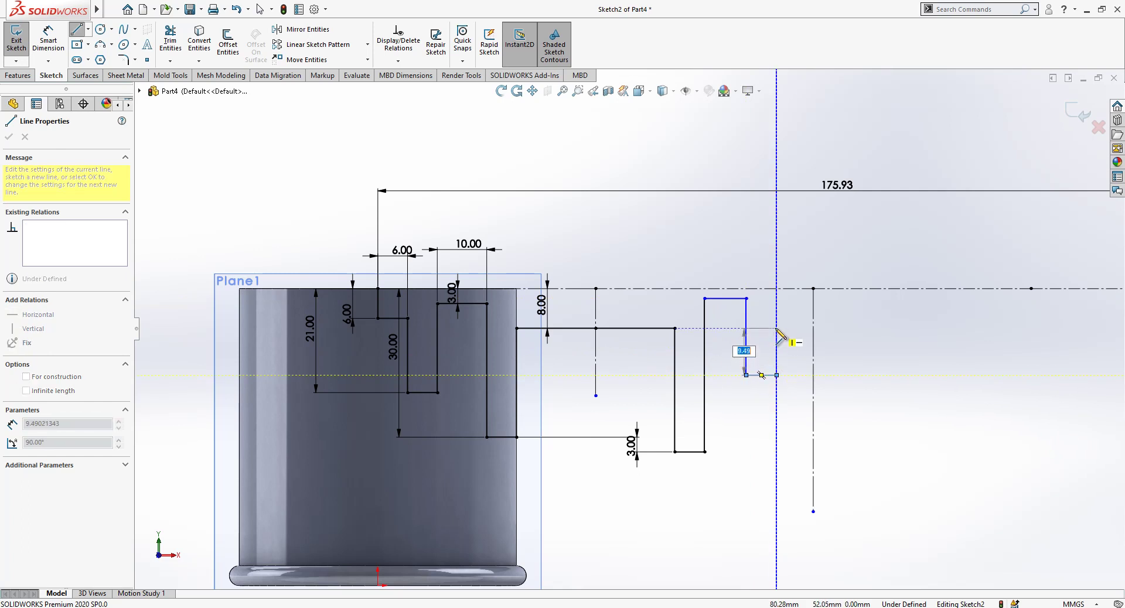
{"action": "left_click", "coordinate": [813, 328]}
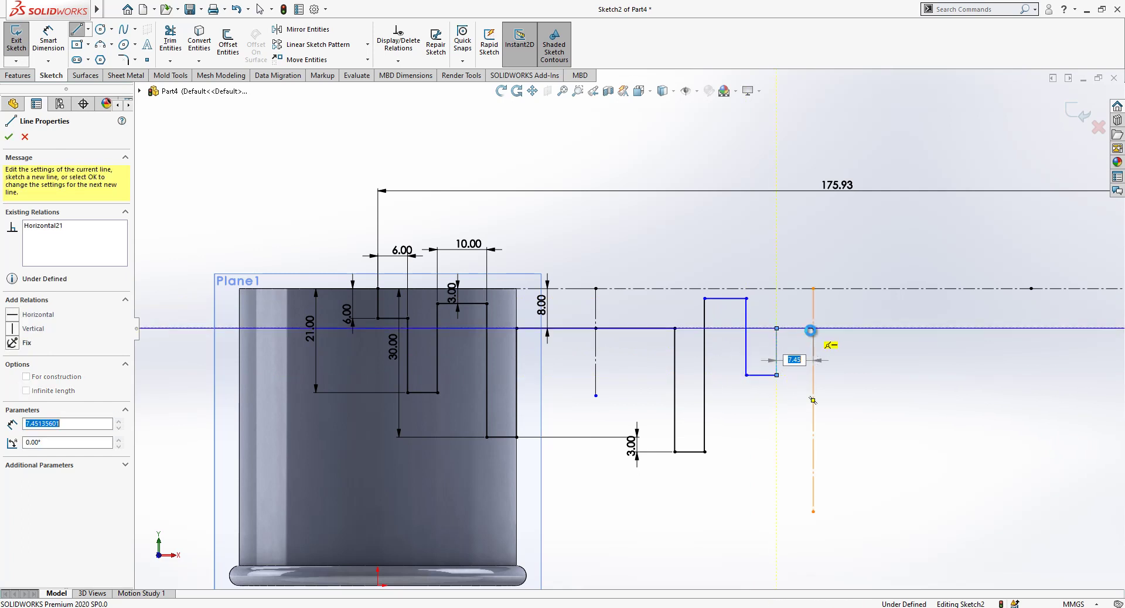
{"action": "key", "text": "Escape"}
Make the upper segment, the fourth drip's bottom and the final horizontal segment equal in length
{"action": "left_click", "coordinate": [764, 375]}
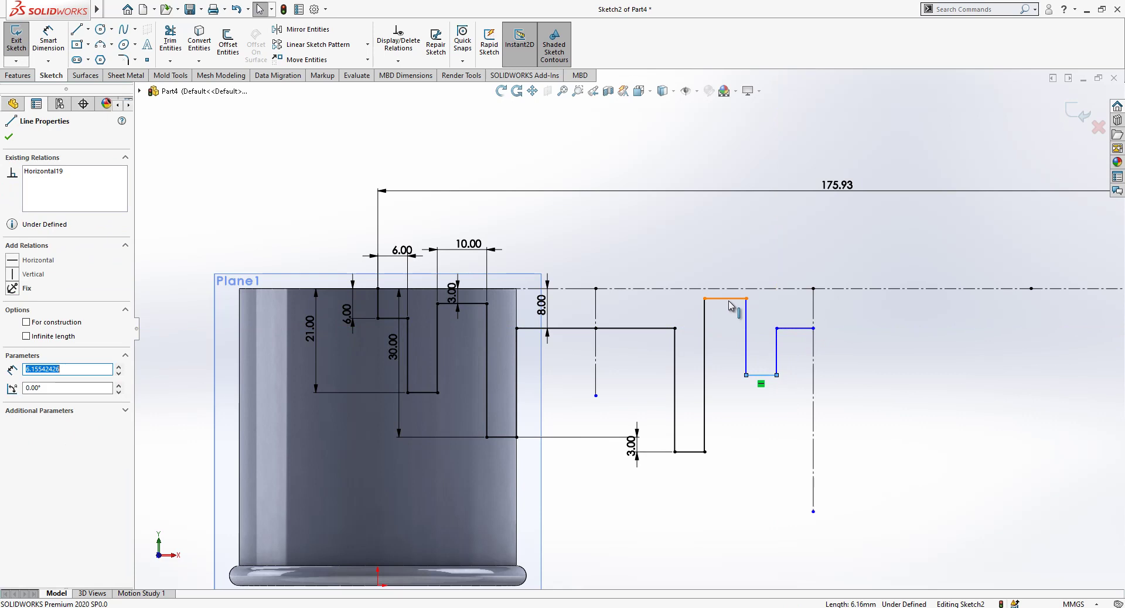
{"action": "left_click", "coordinate": [729, 299], "text": "ctrl"}
{"action": "left_click", "coordinate": [795, 328], "text": "ctrl"}
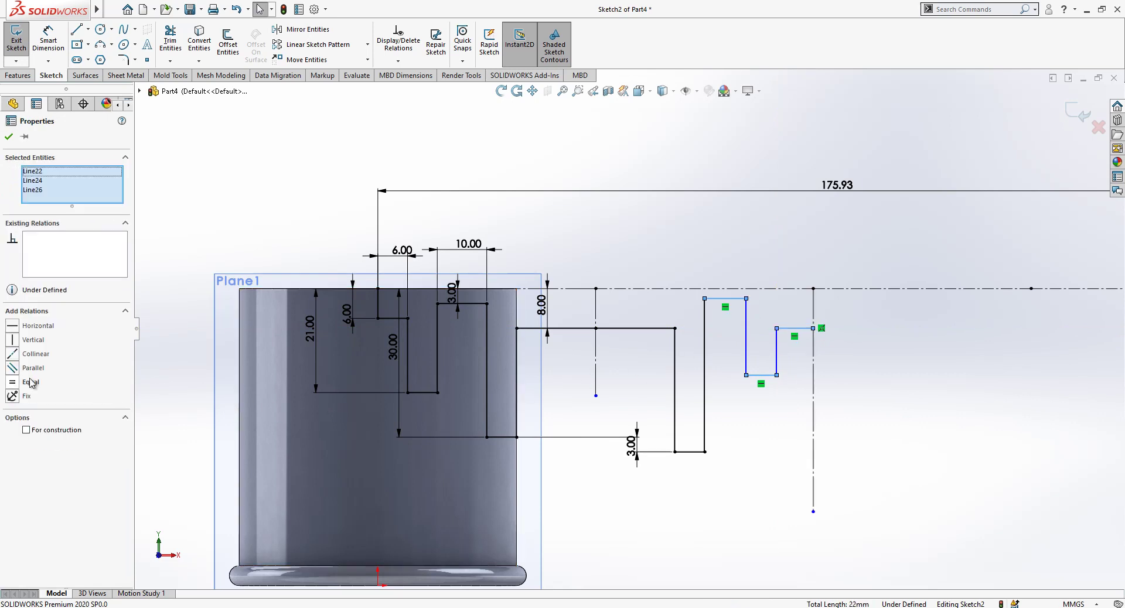
{"action": "left_click", "coordinate": [30, 382]}
{"action": "key", "text": "Escape"}
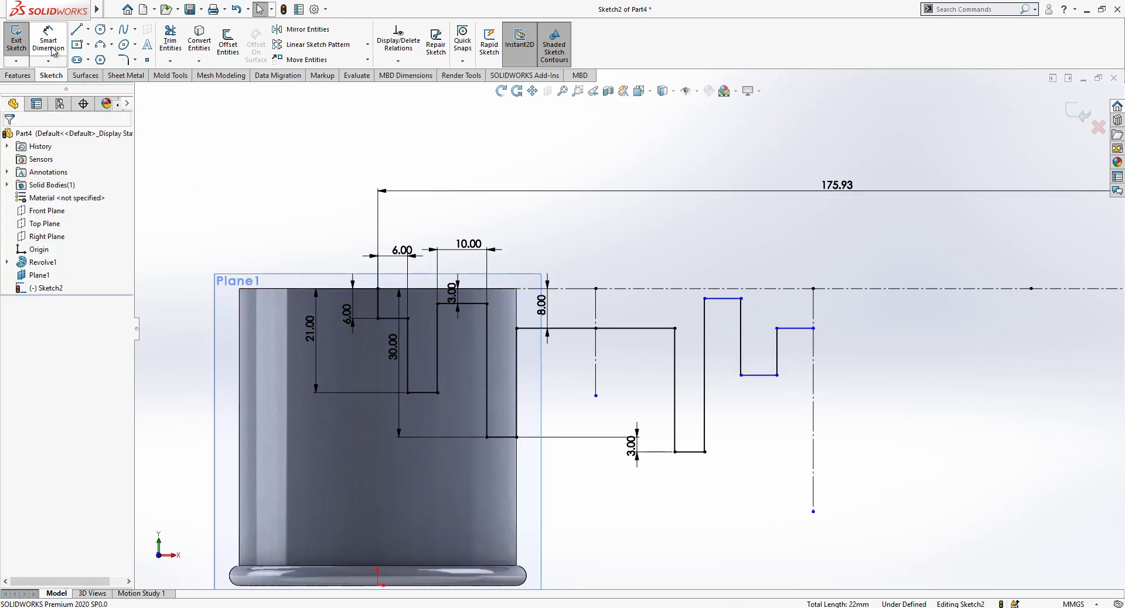
Set the final horizontal segment 5 mm below the horizontal construction line
{"action": "left_click", "coordinate": [52, 51]}
{"action": "left_click", "coordinate": [802, 329]}
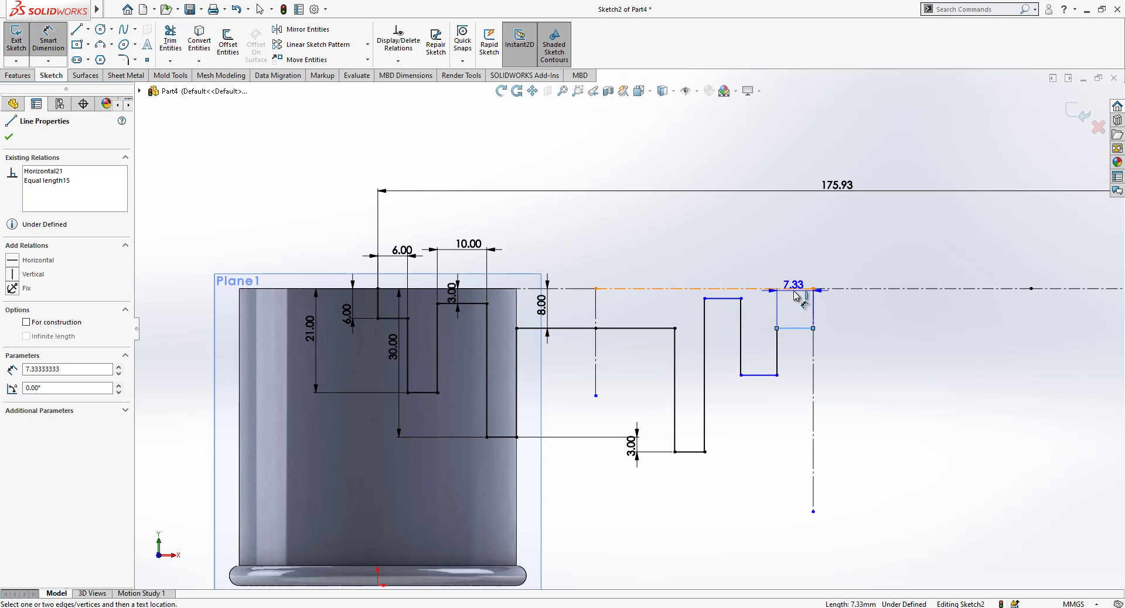
{"action": "left_click", "coordinate": [795, 291]}
{"action": "left_click", "coordinate": [852, 317]}
{"action": "key", "text": "Return"}
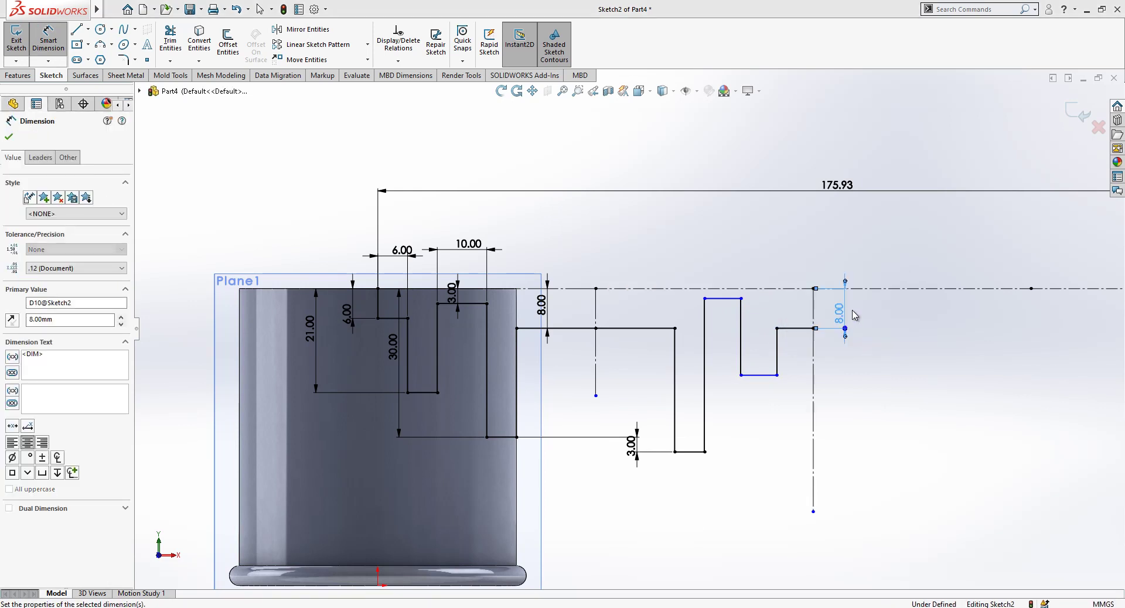
Add a 4 mm dimension between the horizontal construction line and the upper segment joining the third and fourth drips
{"action": "left_click", "coordinate": [722, 298]}
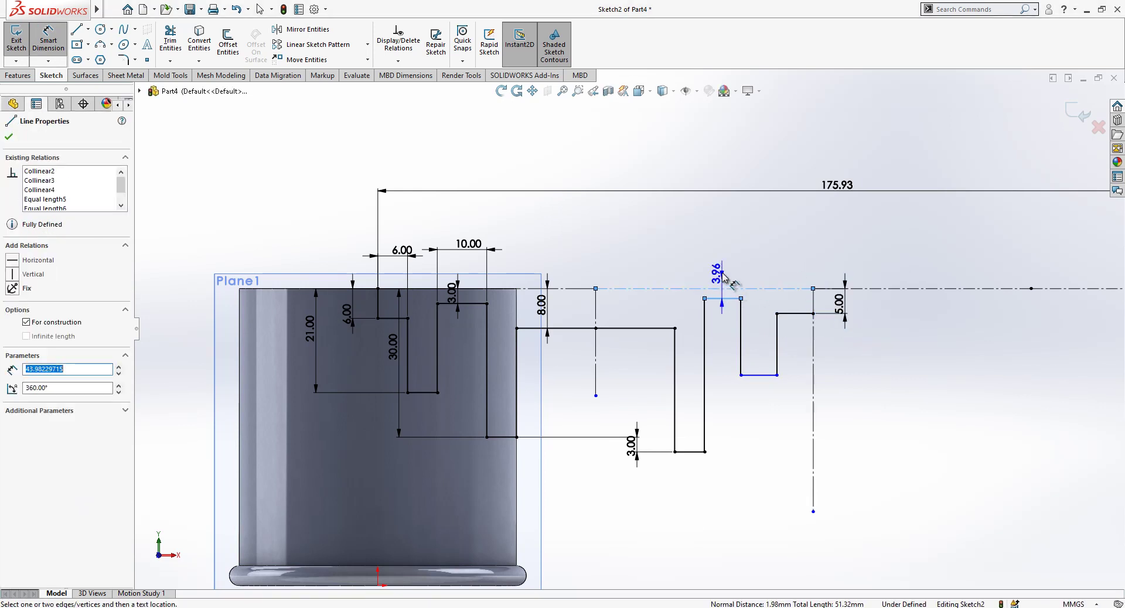
{"action": "left_click", "coordinate": [726, 278]}
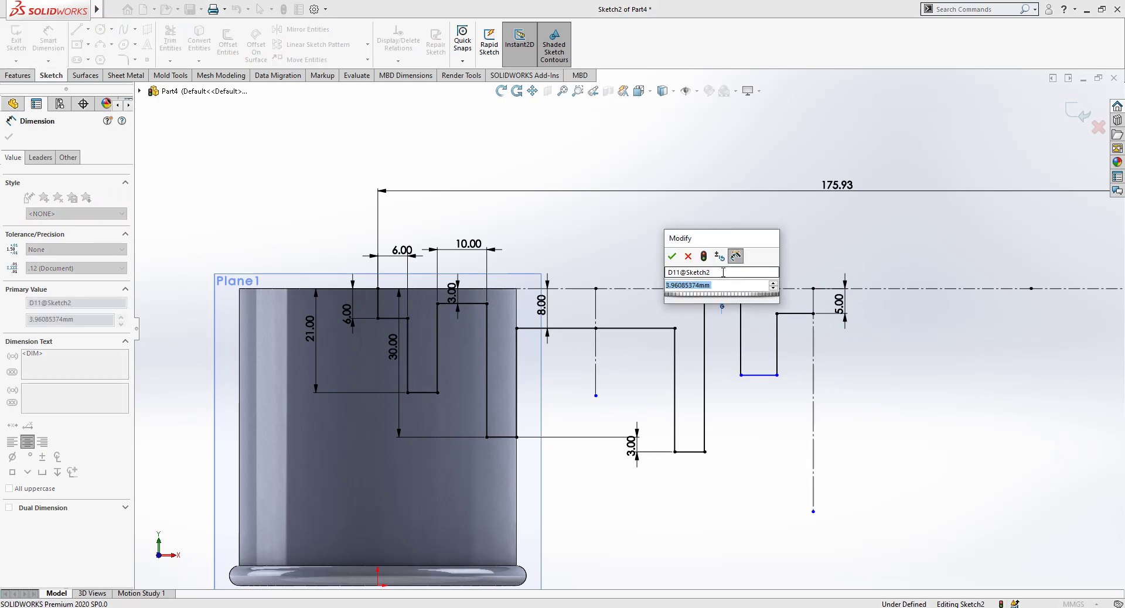
{"action": "type", "text": "4"}
{"action": "key", "text": "Return"}
{"action": "key", "text": "Escape"}
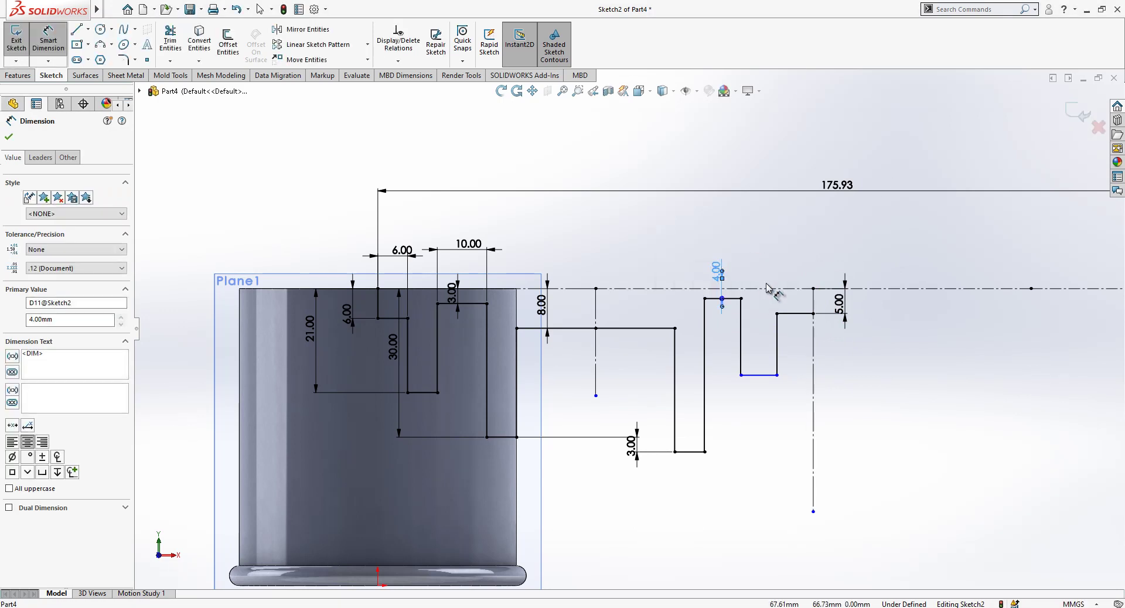
Set the fourth drip's bottom segment 15 mm below the final horizontal segment
{"action": "scroll", "coordinate": [765, 278], "scroll_direction": "down", "scroll_amount": 2}
{"action": "scroll", "coordinate": [698, 281], "scroll_direction": "down", "scroll_amount": 1}
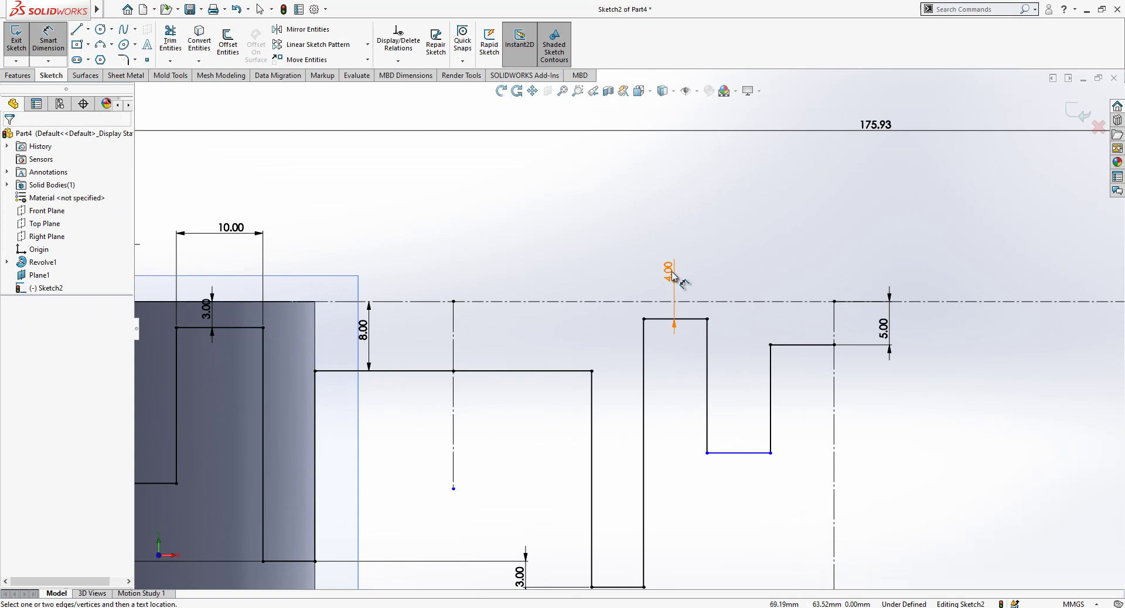
{"action": "left_click", "coordinate": [755, 452]}
{"action": "left_click", "coordinate": [792, 345]}
{"action": "left_click", "coordinate": [798, 392]}
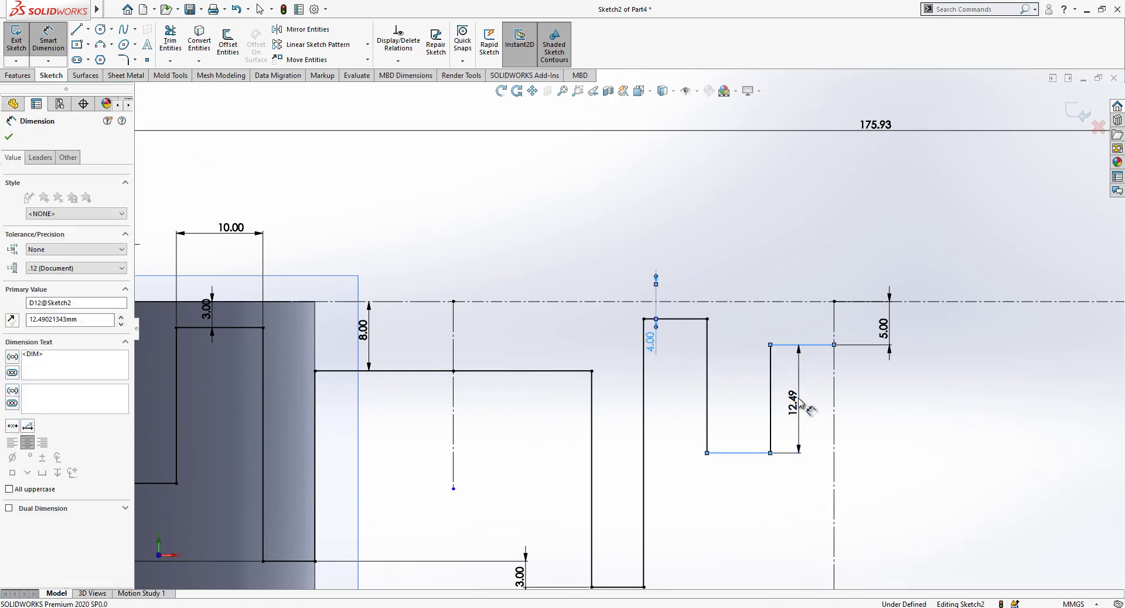
{"action": "key", "text": "Return"}
{"action": "scroll", "coordinate": [724, 239], "scroll_direction": "up", "scroll_amount": 5}
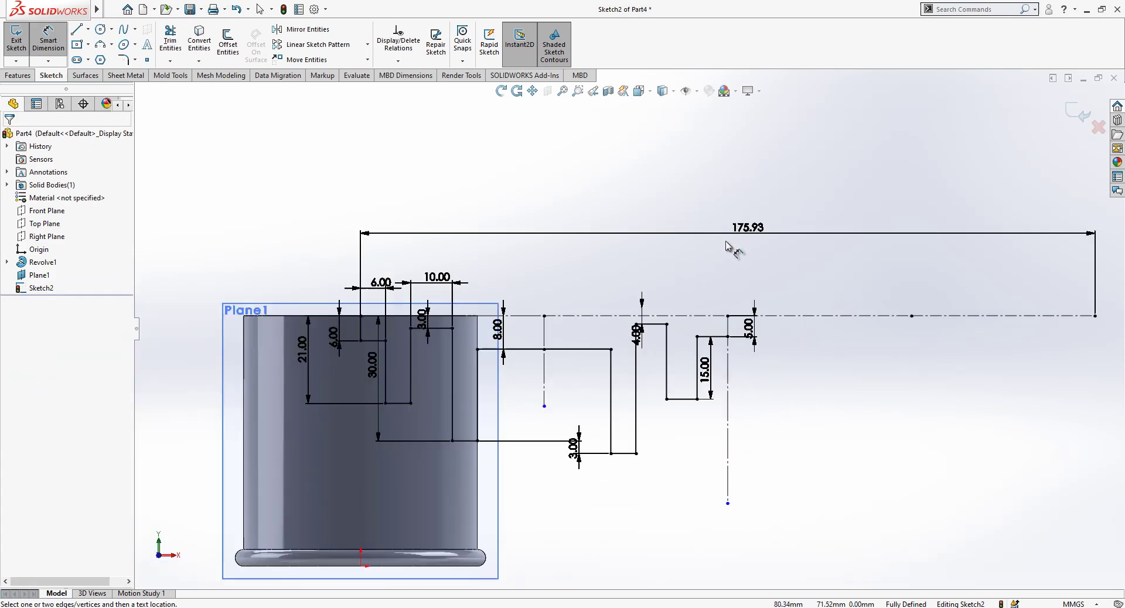
Start a new sketch on Plane1 and convert the drip outline of Sketch2 into it
{"action": "scroll", "coordinate": [668, 384], "scroll_direction": "down", "scroll_amount": 1}
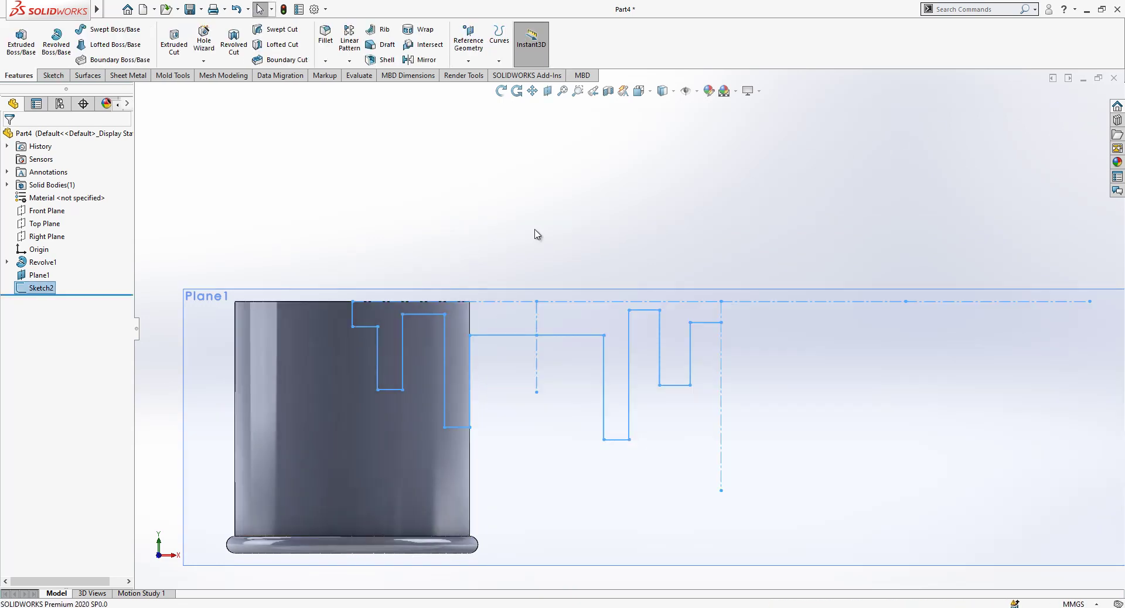
{"action": "left_click", "coordinate": [205, 297]}
{"action": "left_click", "coordinate": [257, 262]}
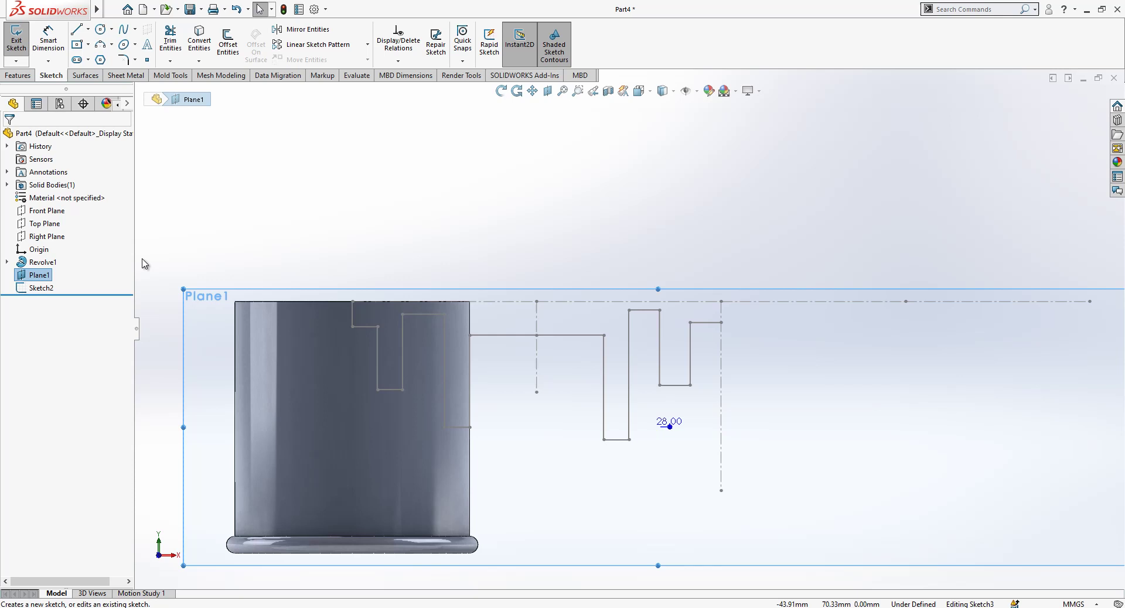
{"action": "left_click", "coordinate": [41, 288]}
{"action": "left_click", "coordinate": [193, 42]}
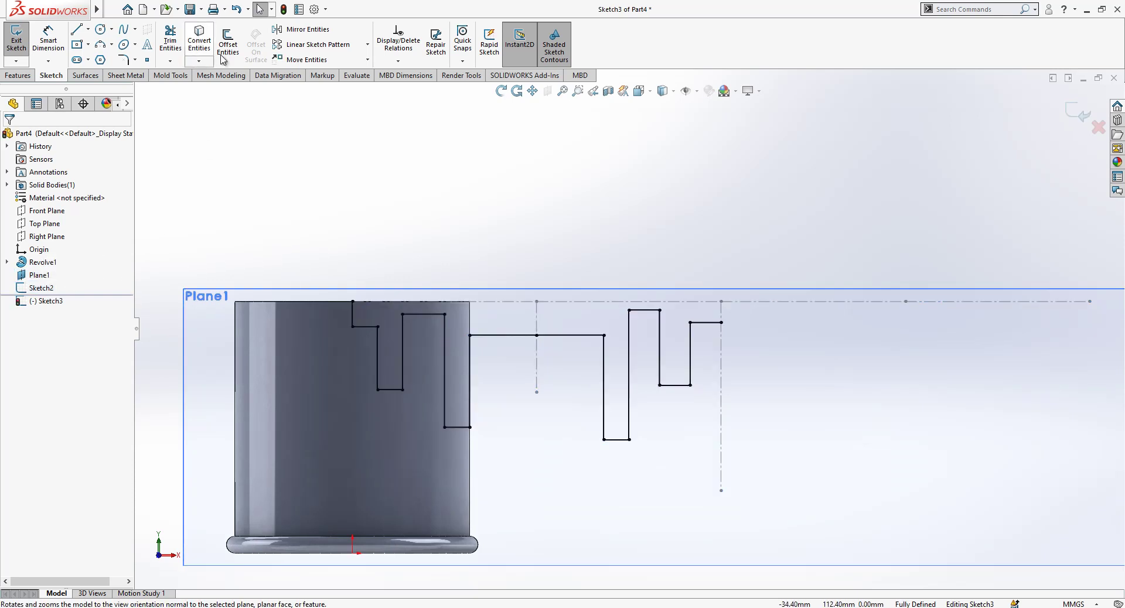
Hide the original Sketch2 so that only the converted drip outline is displayed
{"action": "key", "text": "f"}
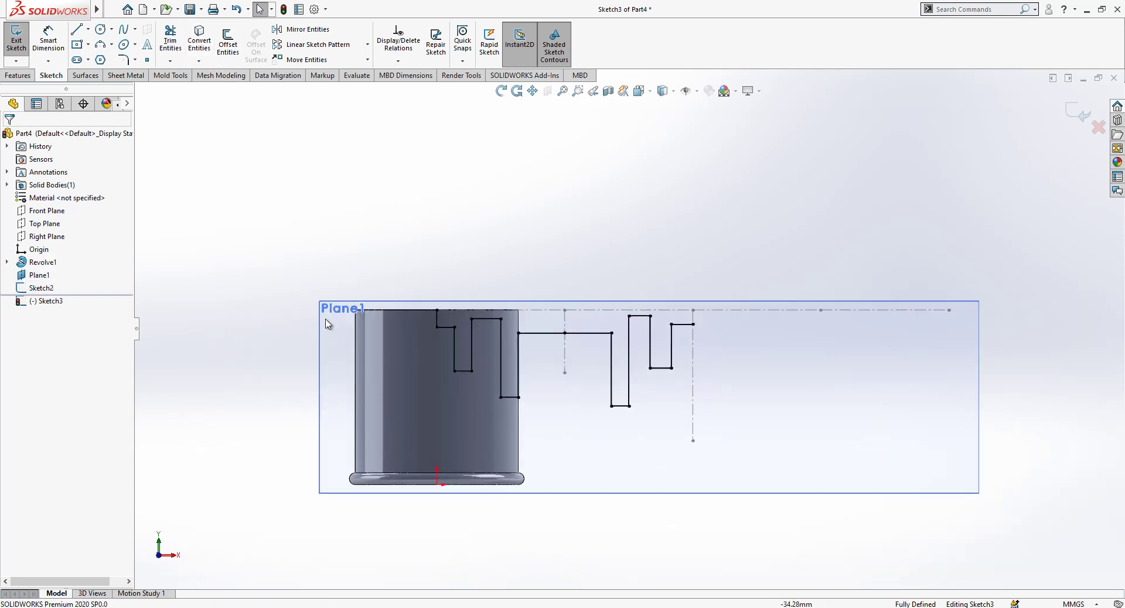
{"action": "right_click", "coordinate": [47, 286]}
{"action": "left_click", "coordinate": [58, 266]}
{"action": "scroll", "coordinate": [713, 356], "scroll_direction": "up", "scroll_amount": 1}
{"action": "scroll", "coordinate": [717, 362], "scroll_direction": "up", "scroll_amount": 2}
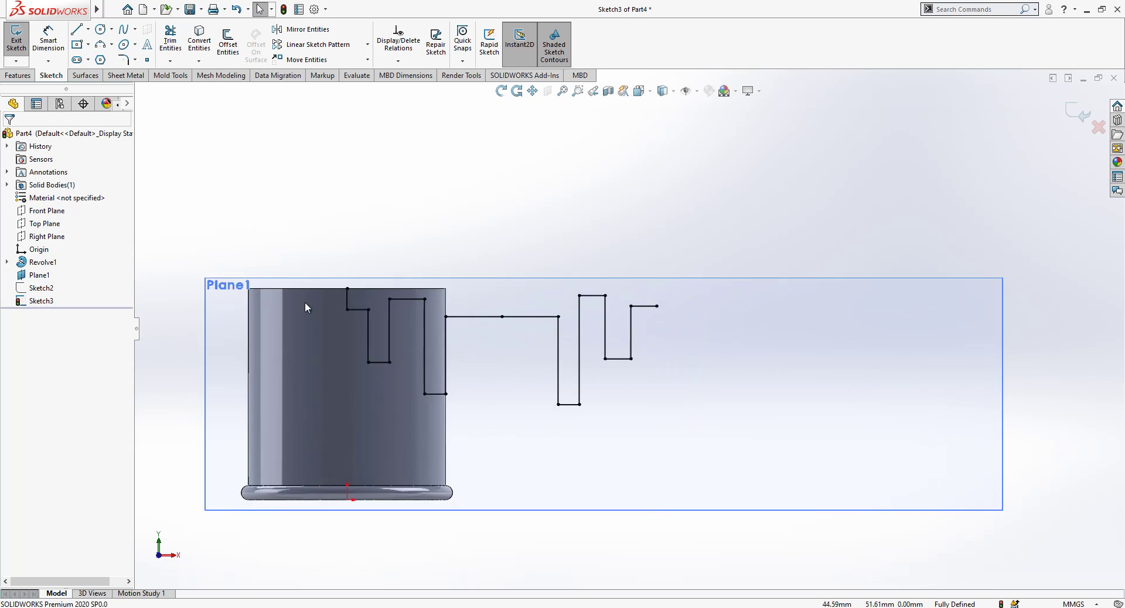
Show Sketch2 and trace its full-width horizontal line from the outline's start with a construction line in the new sketch
{"action": "right_click", "coordinate": [45, 291]}
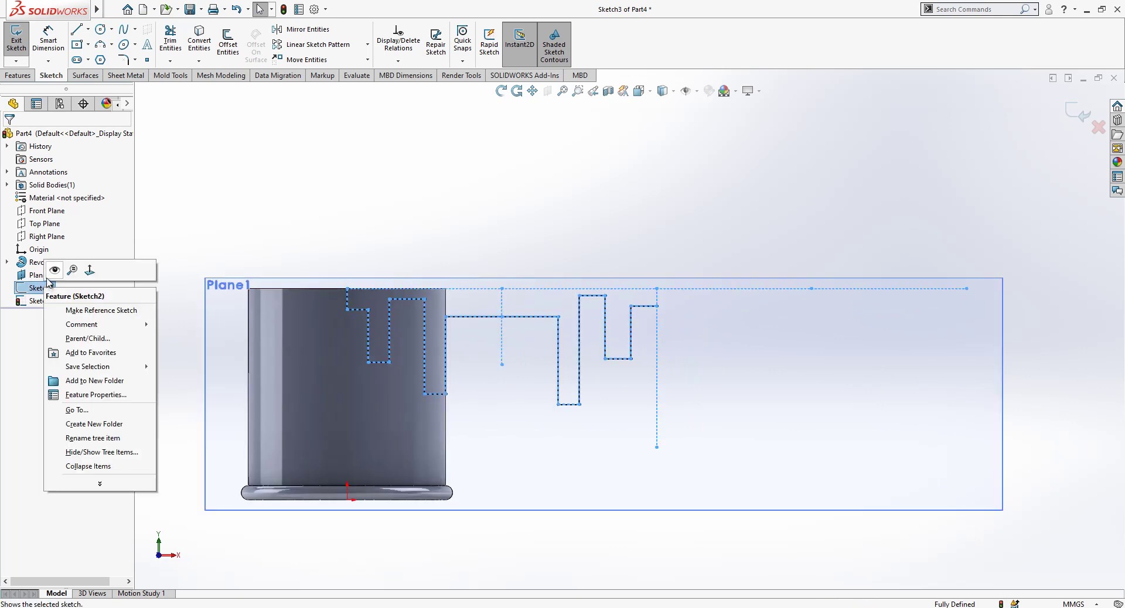
{"action": "left_click", "coordinate": [55, 264]}
{"action": "left_click", "coordinate": [656, 277]}
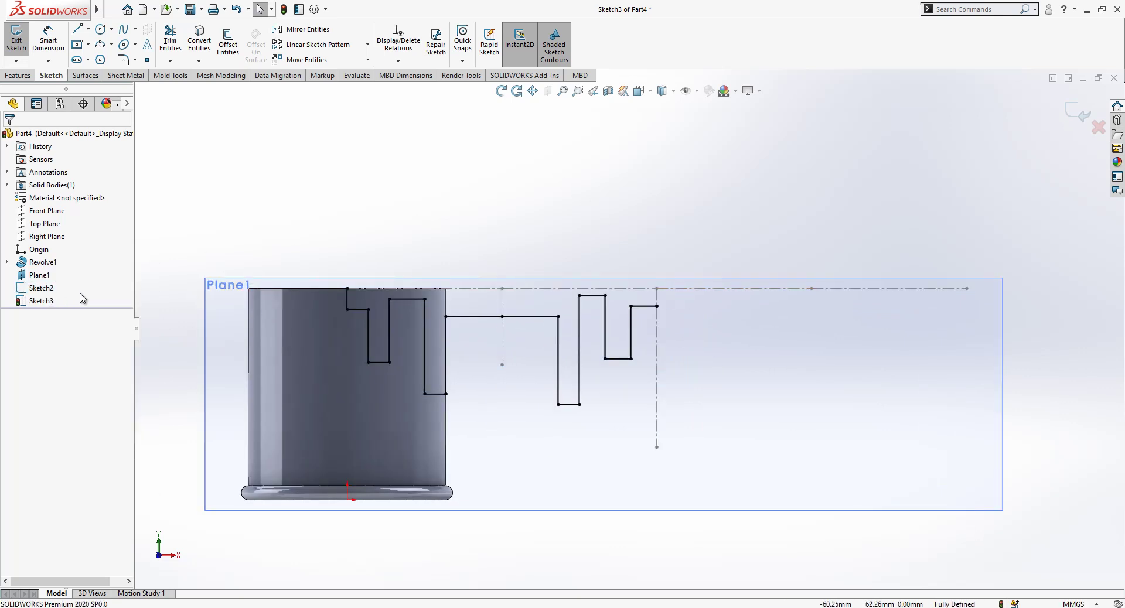
{"action": "left_click", "coordinate": [80, 33]}
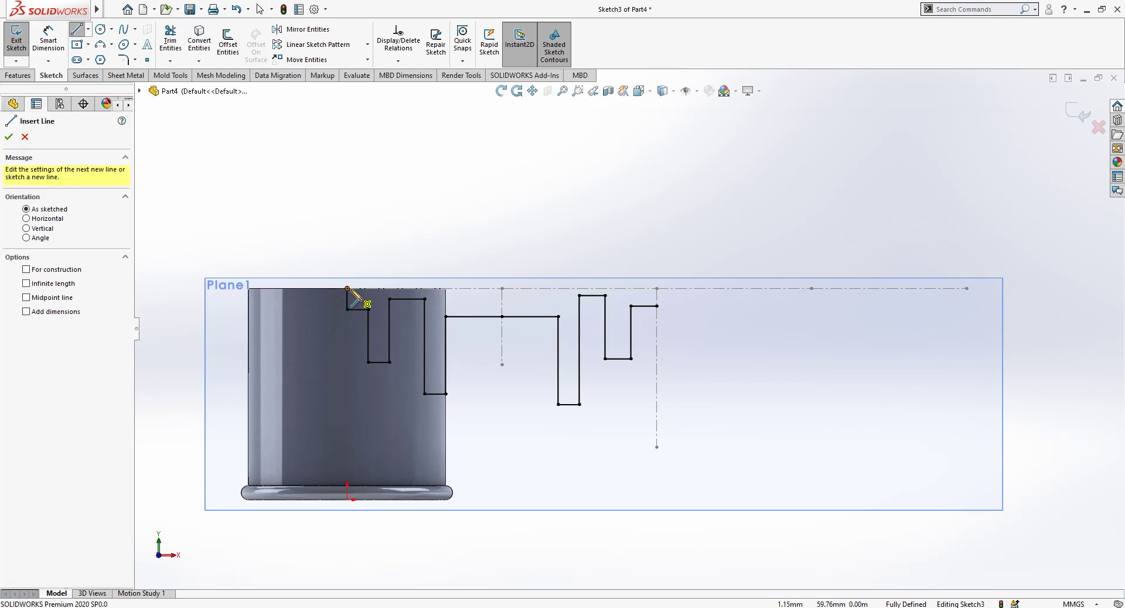
{"action": "left_click", "coordinate": [347, 288]}
{"action": "double_click", "coordinate": [966, 289]}
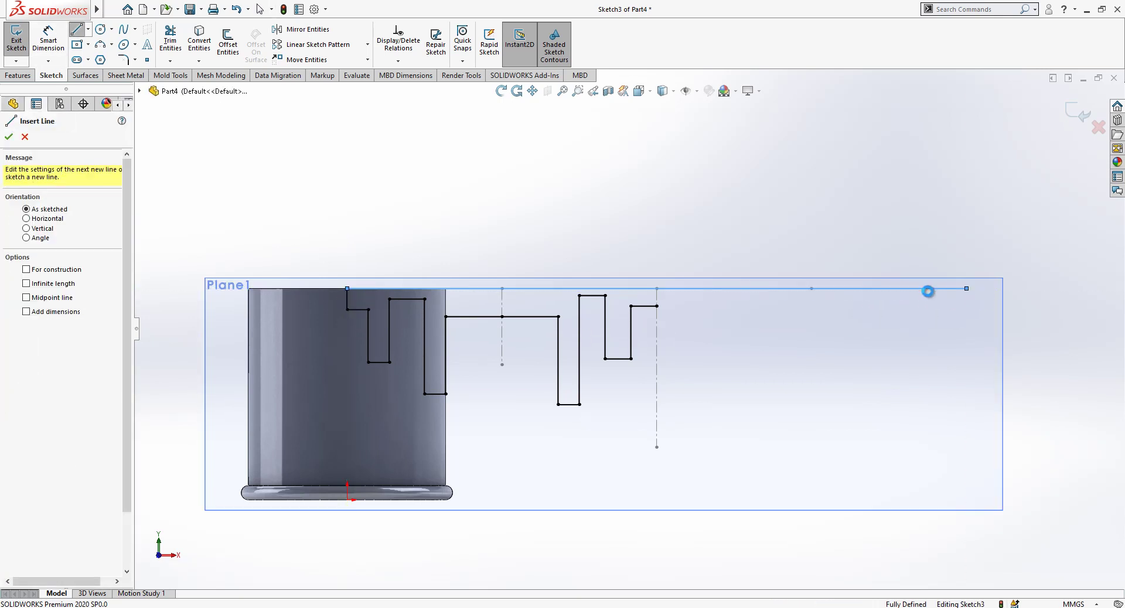
{"action": "key", "text": "Escape"}
{"action": "left_click", "coordinate": [958, 288]}
{"action": "left_click", "coordinate": [976, 257]}
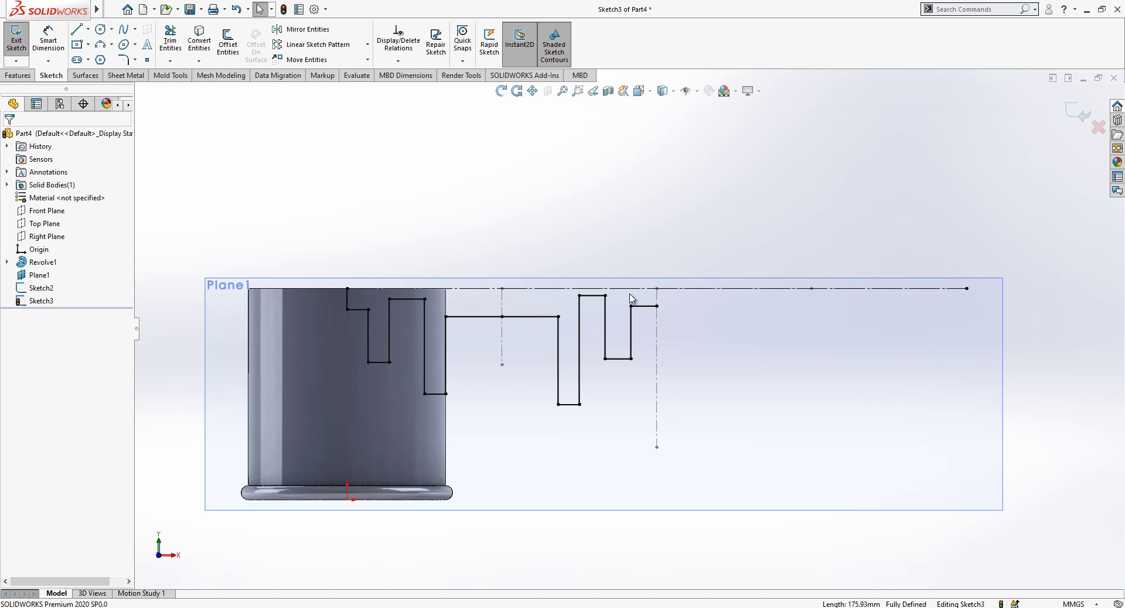
Trace Sketch2's long vertical centreline at the drip outline's far end with a vertical construction line about 45 mm long
{"action": "key", "text": "l"}
{"action": "left_click", "coordinate": [656, 288]}
{"action": "left_click", "coordinate": [656, 447]}
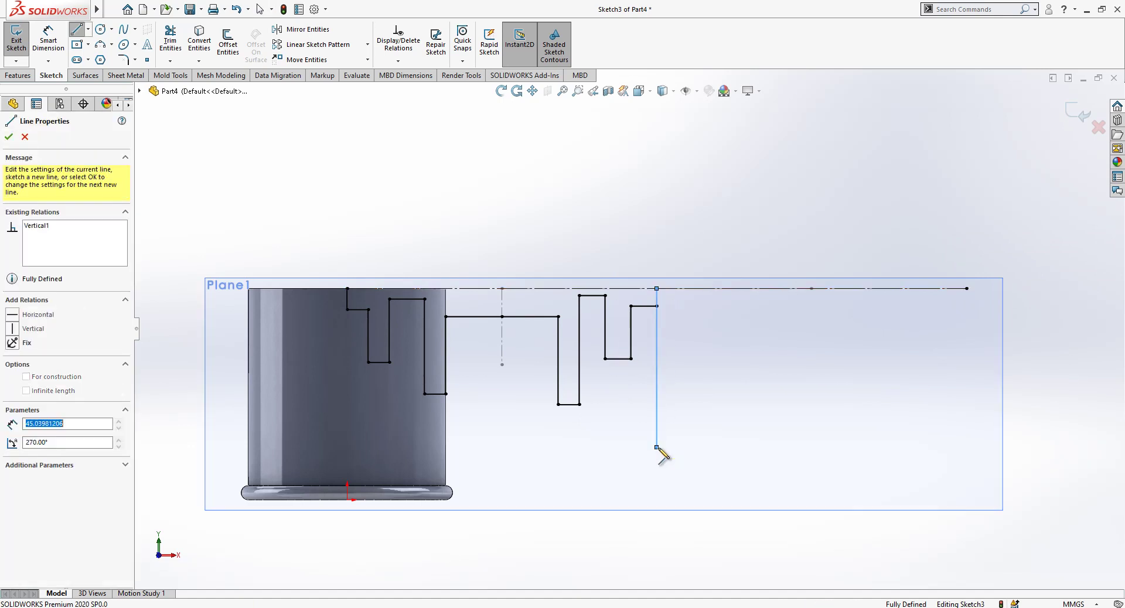
{"action": "key", "text": "Escape"}
{"action": "left_click", "coordinate": [657, 410]}
{"action": "left_click", "coordinate": [709, 377]}
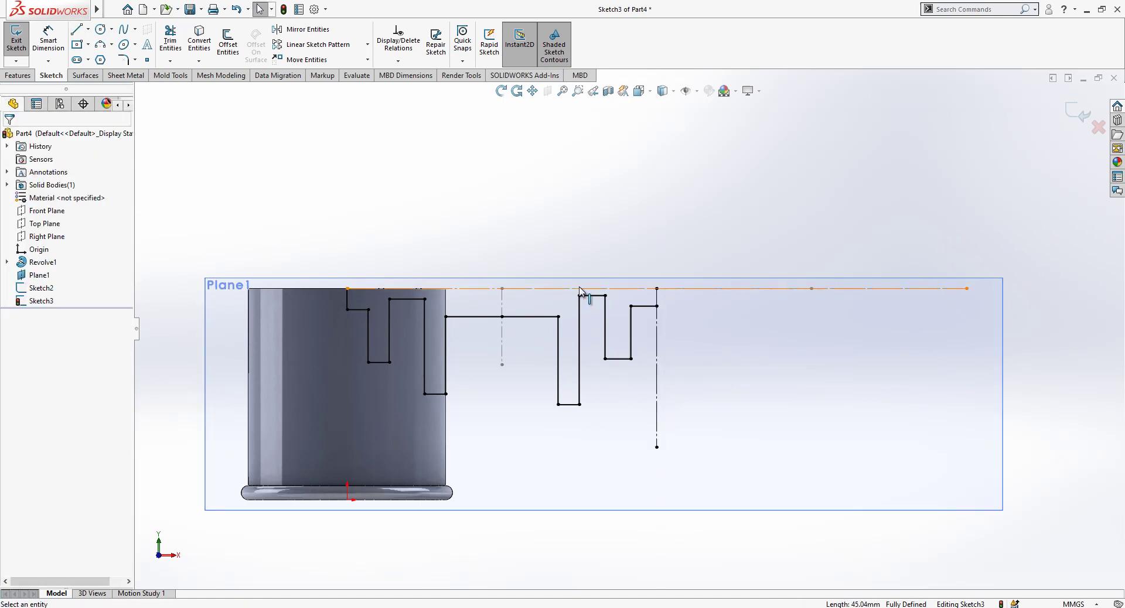
Hide Sketch2 and convert the new sketch's horizontal top line from construction to solid geometry
{"action": "right_click", "coordinate": [43, 289]}
{"action": "left_click", "coordinate": [54, 271]}
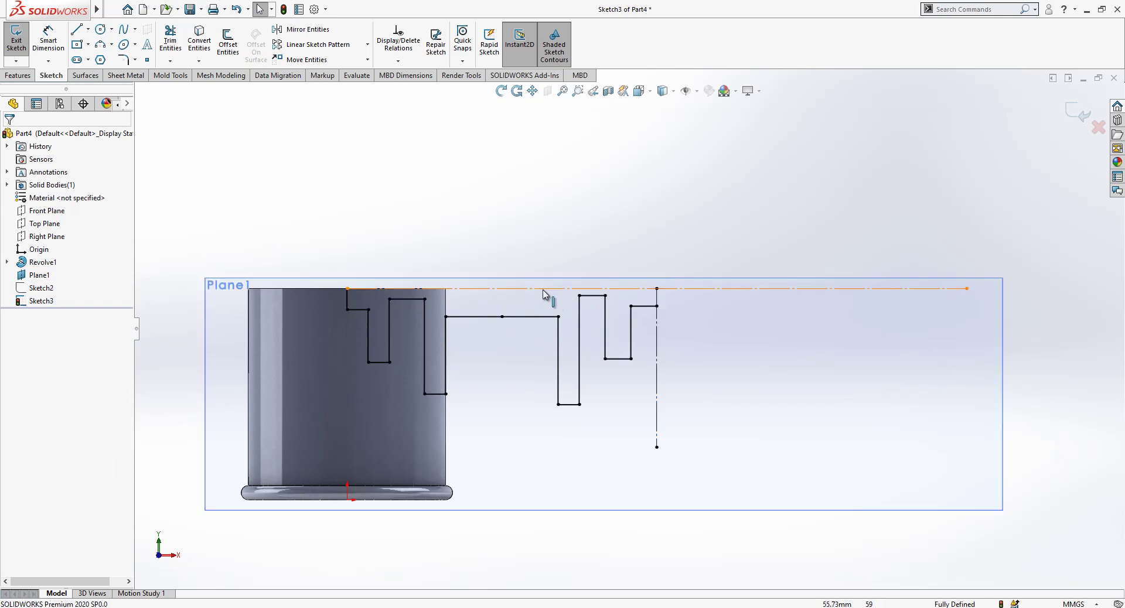
{"action": "left_click", "coordinate": [587, 288]}
{"action": "left_click", "coordinate": [663, 253]}
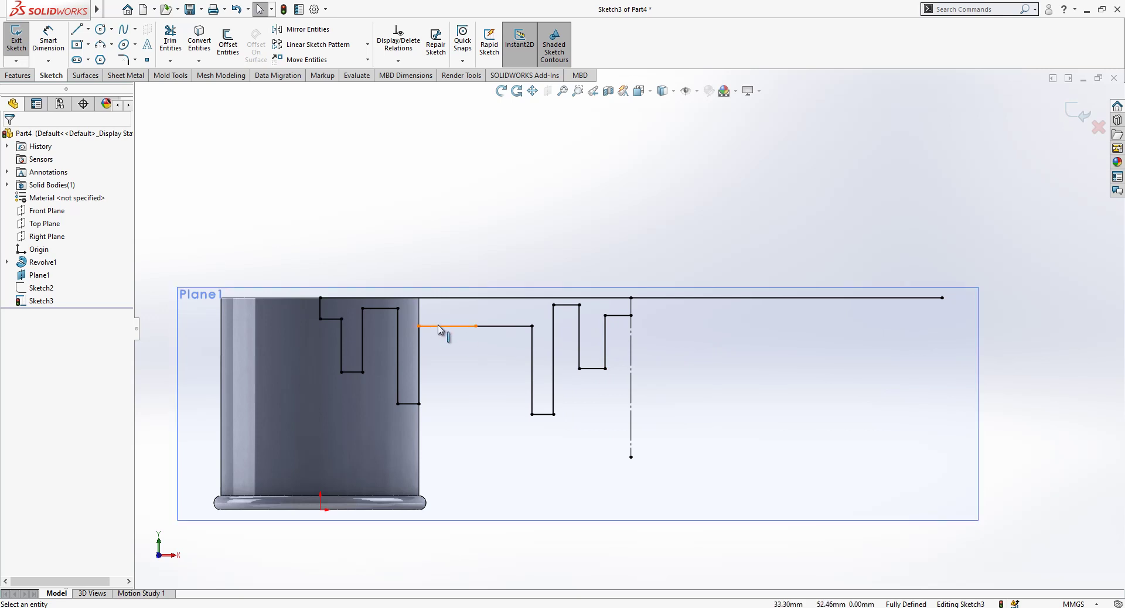
Mirror the selected drip outline segments about the vertical construction line, keeping the originals
{"action": "left_click", "coordinate": [298, 34]}
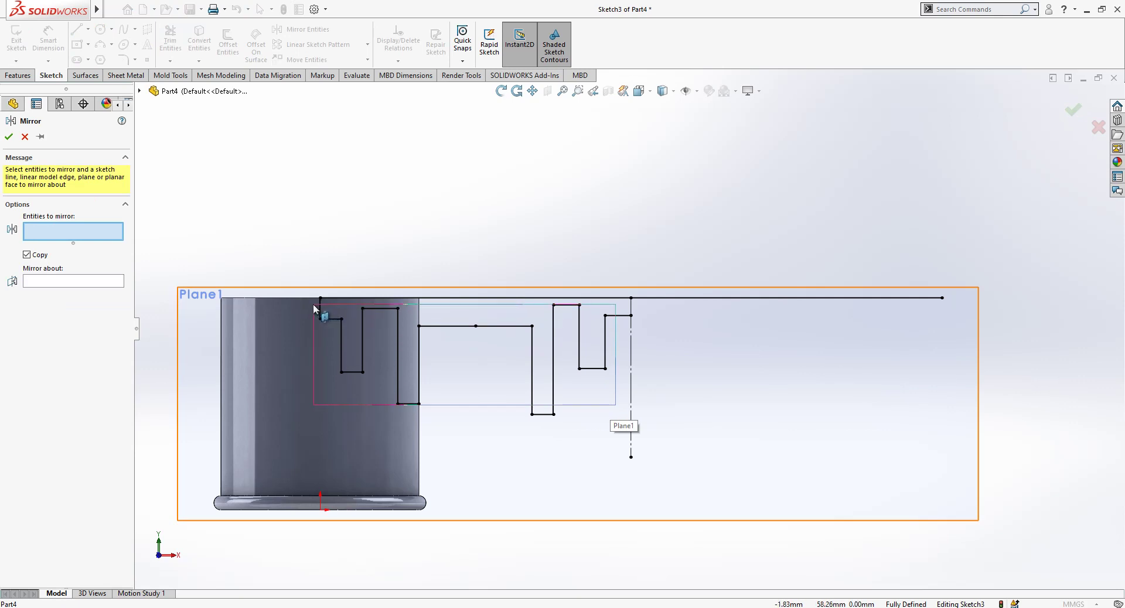
{"action": "left_click_drag", "start_coordinate": [314, 306], "coordinate": [313, 303]}
{"action": "left_click", "coordinate": [88, 441]}
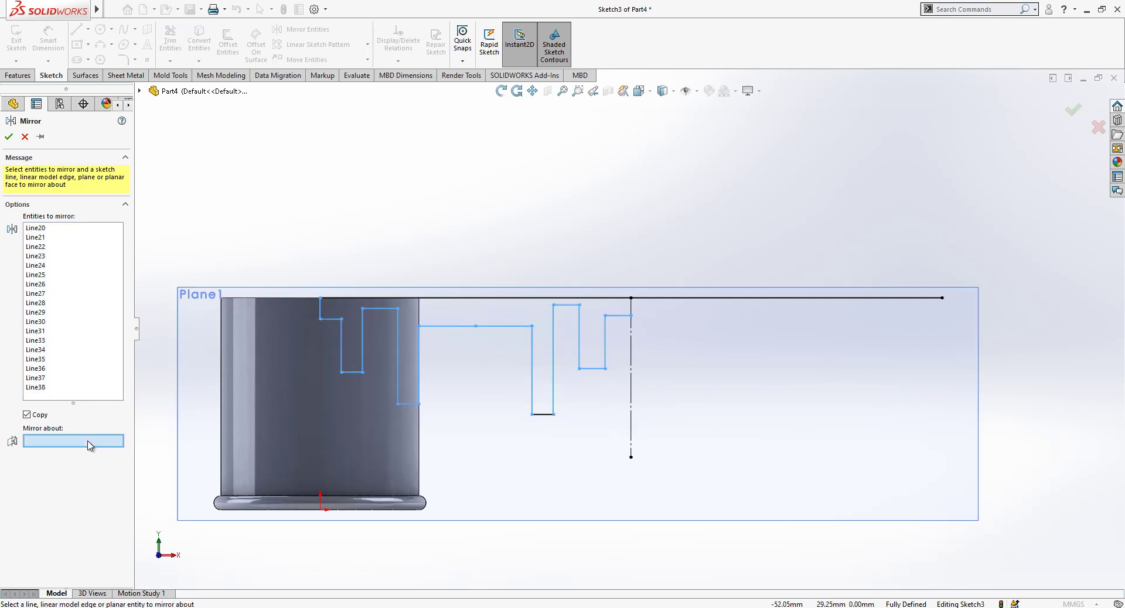
{"action": "left_click", "coordinate": [632, 353]}
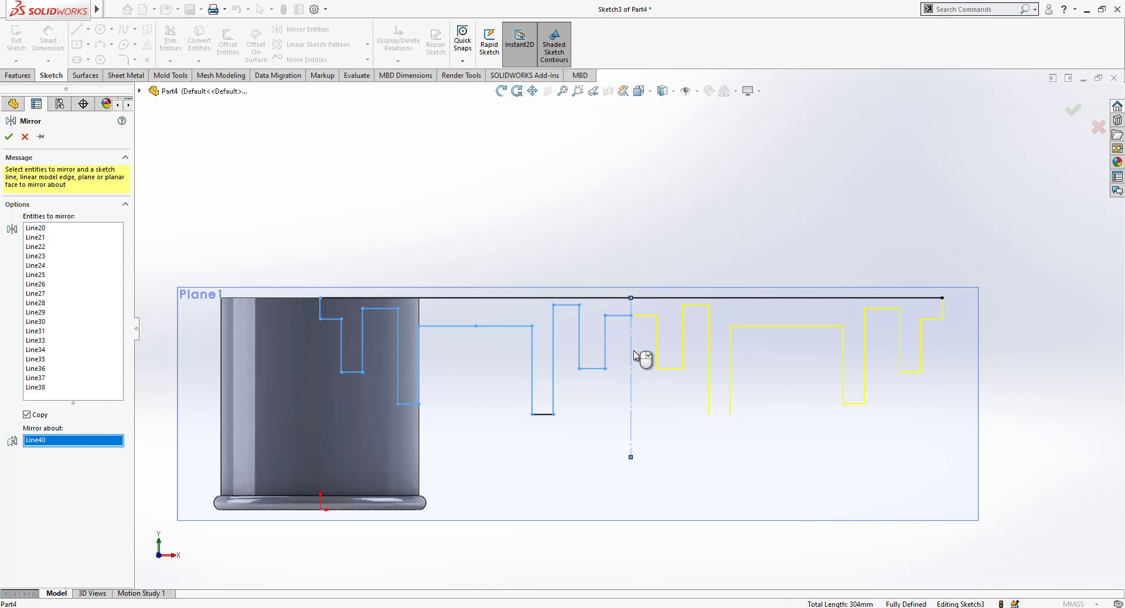
{"action": "right_click", "coordinate": [634, 352]}
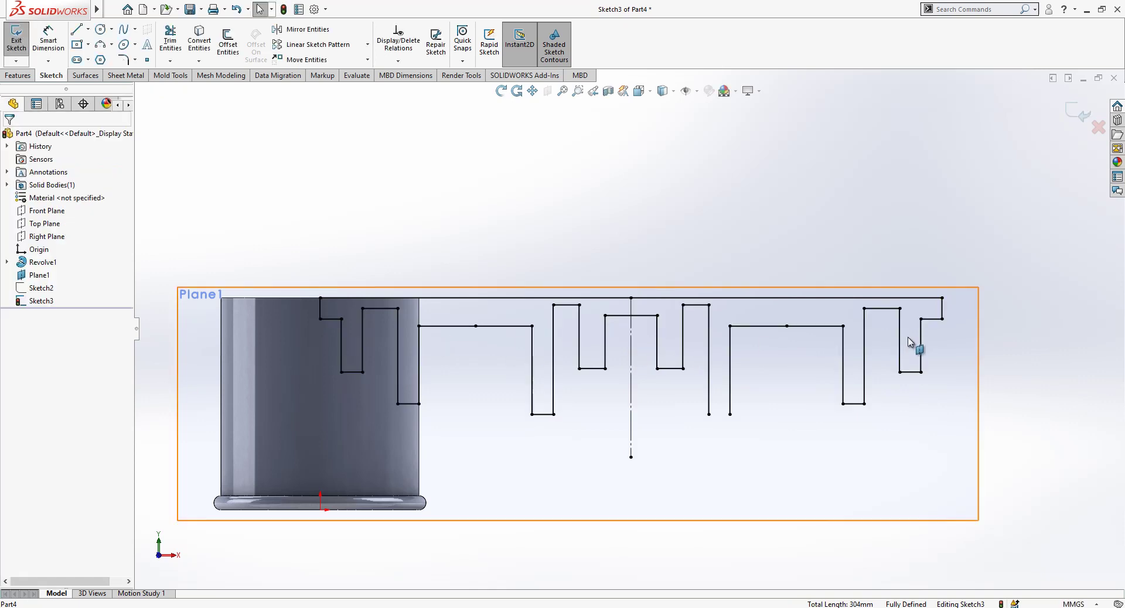
Draw a horizontal line across the mirrored fourth drip, about 12.5 mm below the top line
{"action": "scroll", "coordinate": [654, 341], "scroll_direction": "down", "scroll_amount": 3}
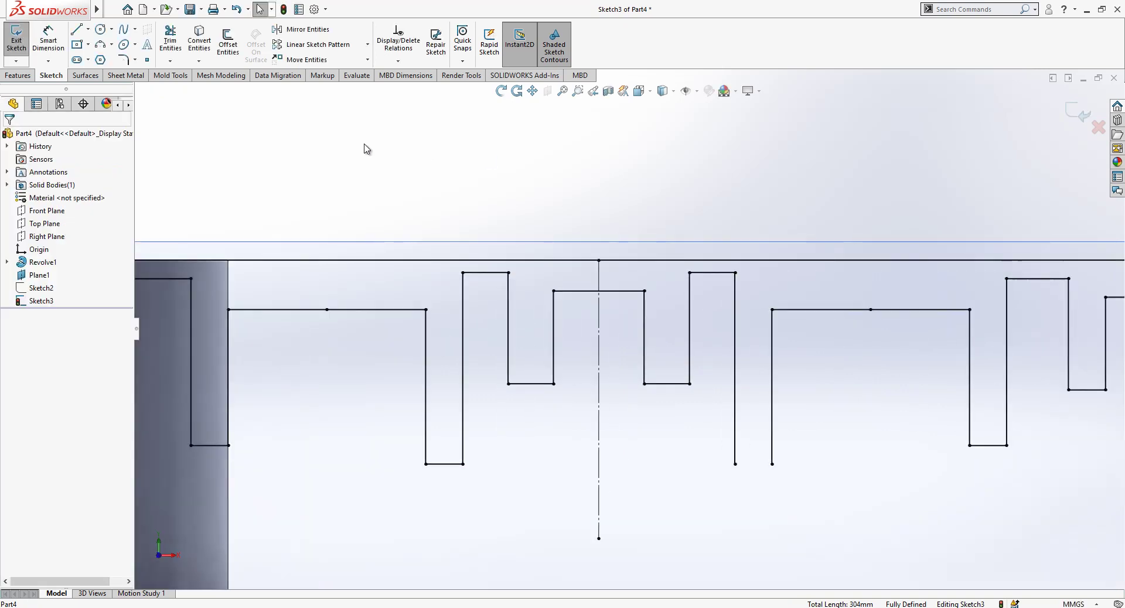
{"action": "left_click", "coordinate": [644, 337]}
{"action": "left_click", "coordinate": [690, 338]}
{"action": "key", "text": "Escape"}
Close the open bottom of the mirrored third drip with a horizontal line joining its two side endpoints
{"action": "scroll", "coordinate": [723, 373], "scroll_direction": "up", "scroll_amount": 3}
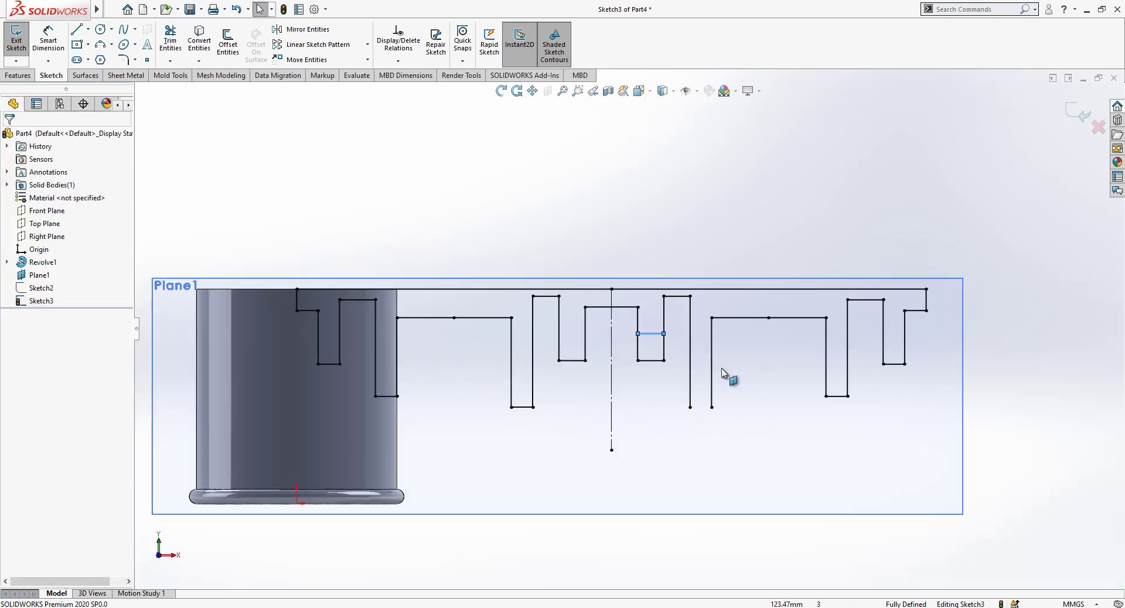
{"action": "scroll", "coordinate": [721, 368], "scroll_direction": "up", "scroll_amount": 1}
{"action": "key", "text": "l"}
{"action": "left_click", "coordinate": [679, 394]}
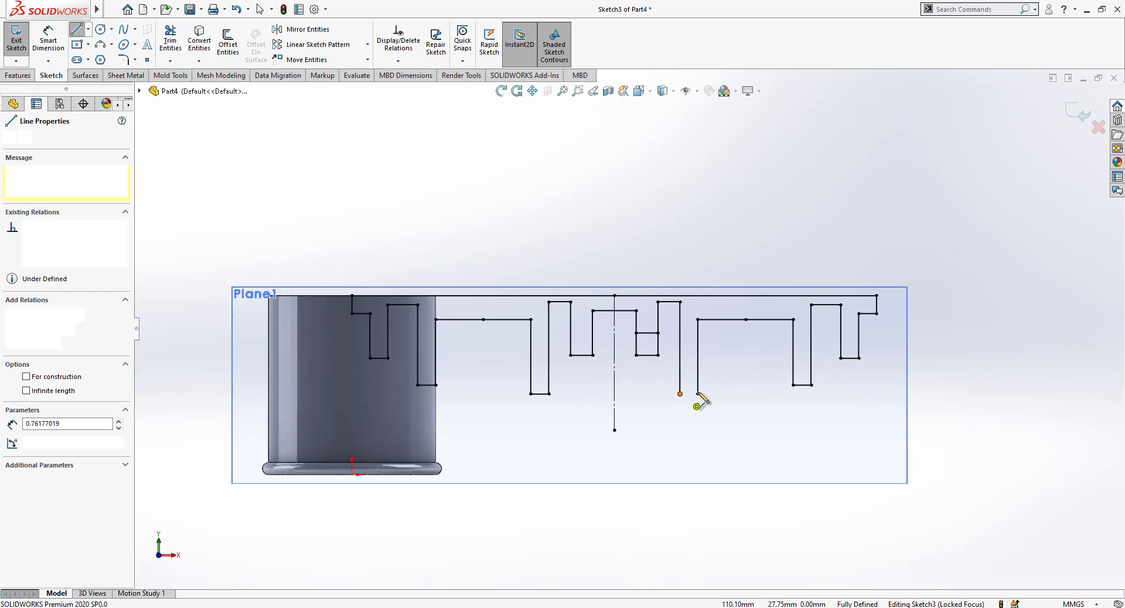
{"action": "left_click", "coordinate": [697, 393]}
{"action": "scroll", "coordinate": [718, 366], "scroll_direction": "down", "scroll_amount": 3}
{"action": "key", "text": "Escape"}
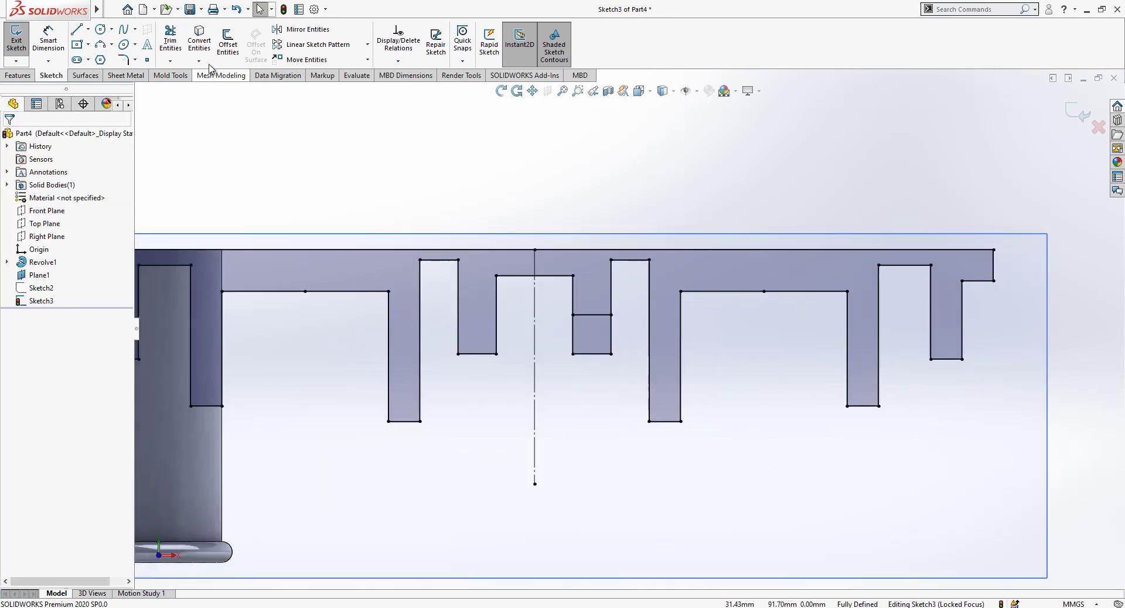
Trim away the part of the mirrored fourth drip below the new cross line to shorten it
{"action": "key", "text": "t"}
{"action": "mouse_move", "coordinate": [559, 339]}
{"action": "left_mouse_down"}
{"action": "mouse_move", "coordinate": [610, 356]}
{"action": "mouse_move", "coordinate": [621, 340]}
{"action": "left_mouse_up"}
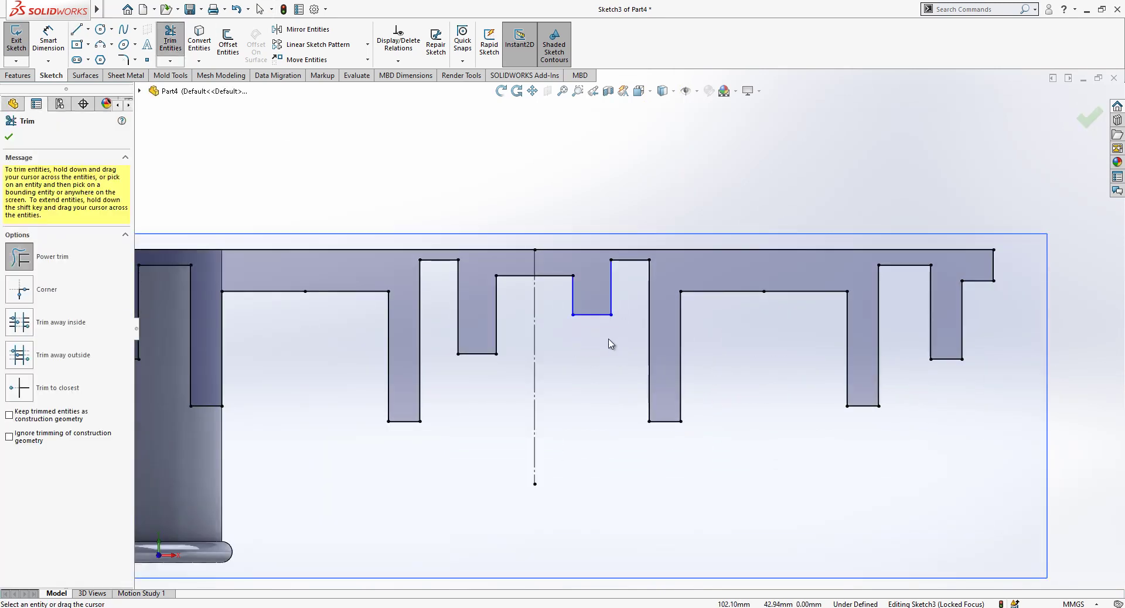
{"action": "scroll", "coordinate": [630, 321], "scroll_direction": "up", "scroll_amount": 3}
Add a 12.5 mm dimension between the shortened drip's bottom segment and the top line
{"action": "left_click", "coordinate": [58, 40]}
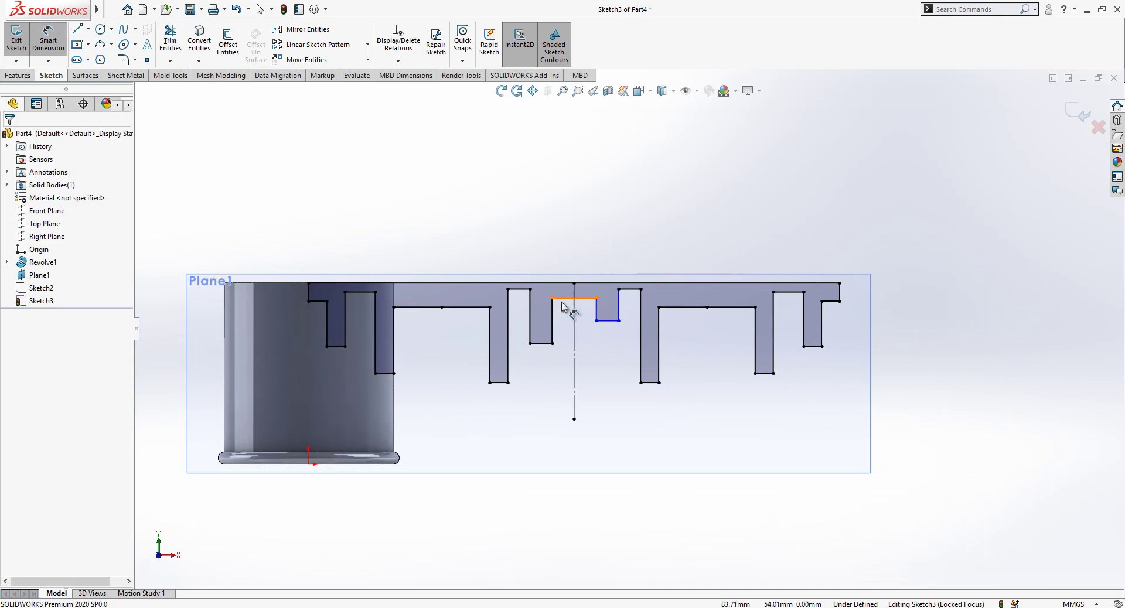
{"action": "left_click", "coordinate": [606, 320]}
{"action": "left_click", "coordinate": [609, 283]}
{"action": "left_click", "coordinate": [614, 243]}
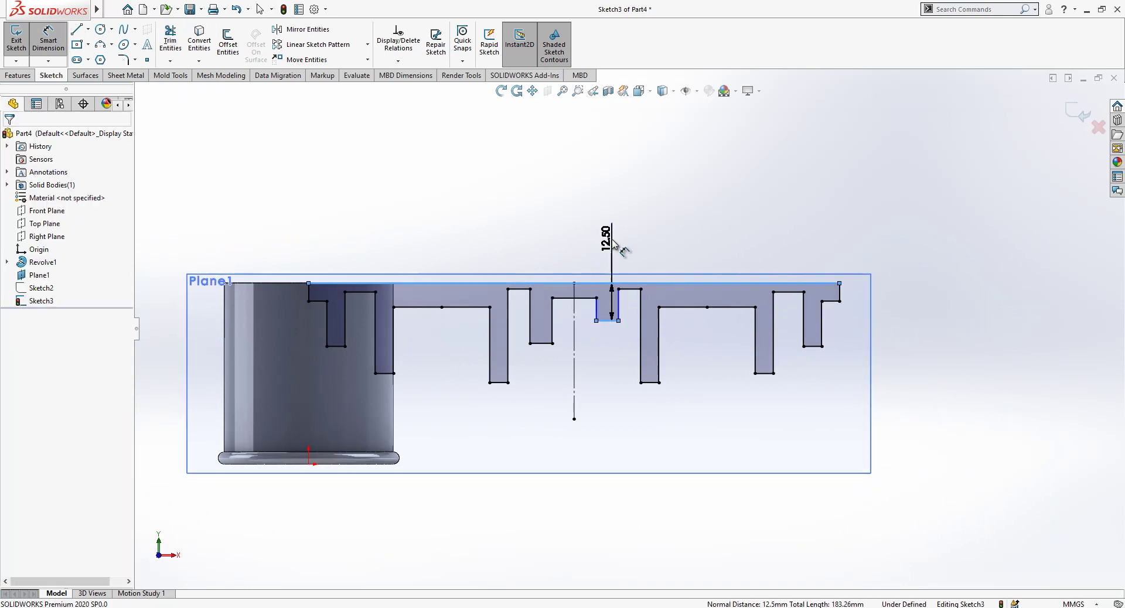
{"action": "key", "text": "Return"}
{"action": "scroll", "coordinate": [604, 308], "scroll_direction": "down", "scroll_amount": 4}
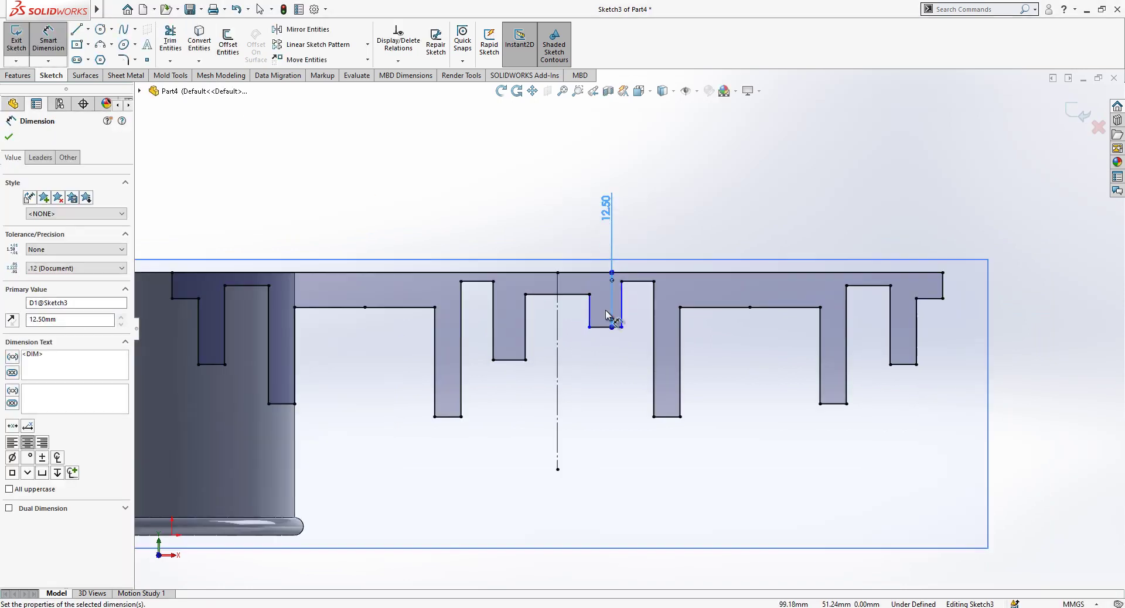
Make both sides of the shortened drip perpendicular to the horizontal segments they meet at their upper ends
{"action": "key", "text": "Escape"}
{"action": "left_click", "coordinate": [587, 311]}
{"action": "left_click", "coordinate": [533, 292], "text": "ctrl"}
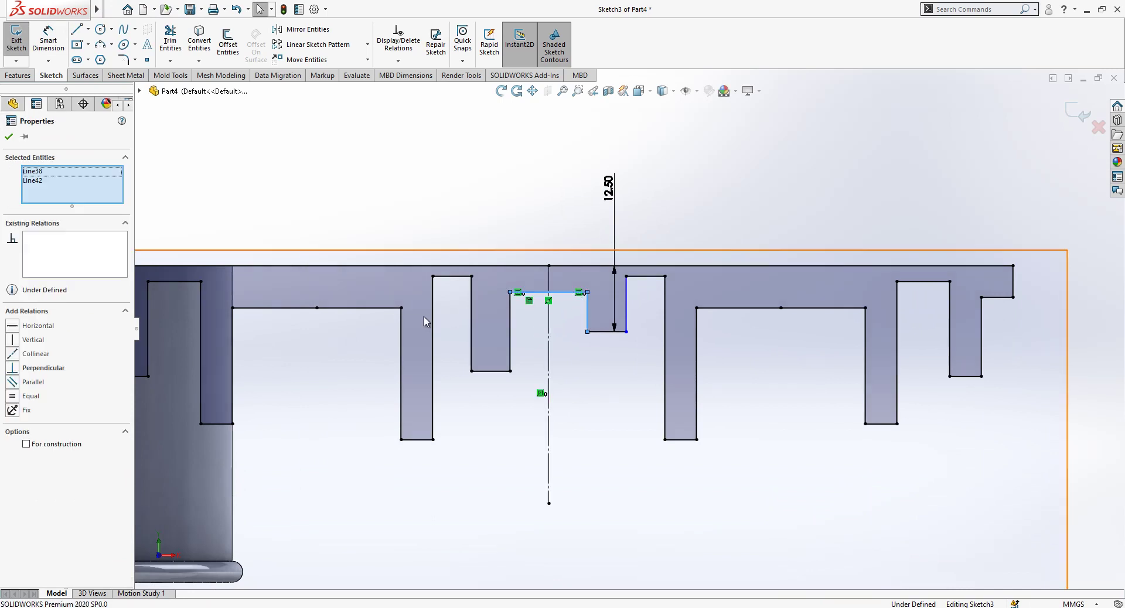
{"action": "left_click", "coordinate": [59, 368]}
{"action": "key", "text": "Escape"}
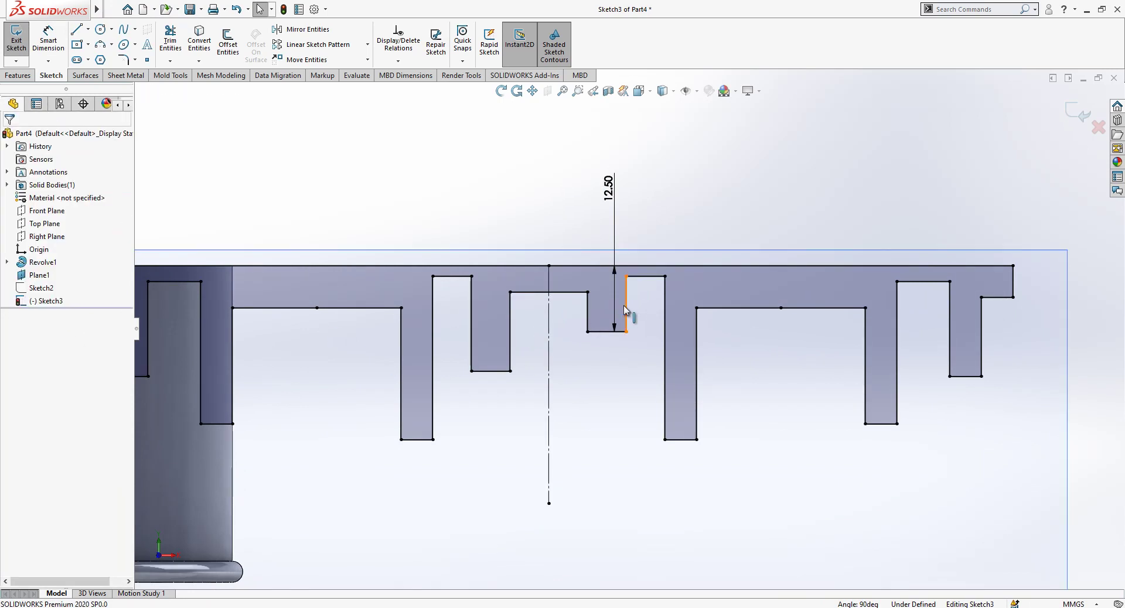
{"action": "left_click", "coordinate": [626, 308]}
{"action": "left_click", "coordinate": [642, 276], "text": "ctrl"}
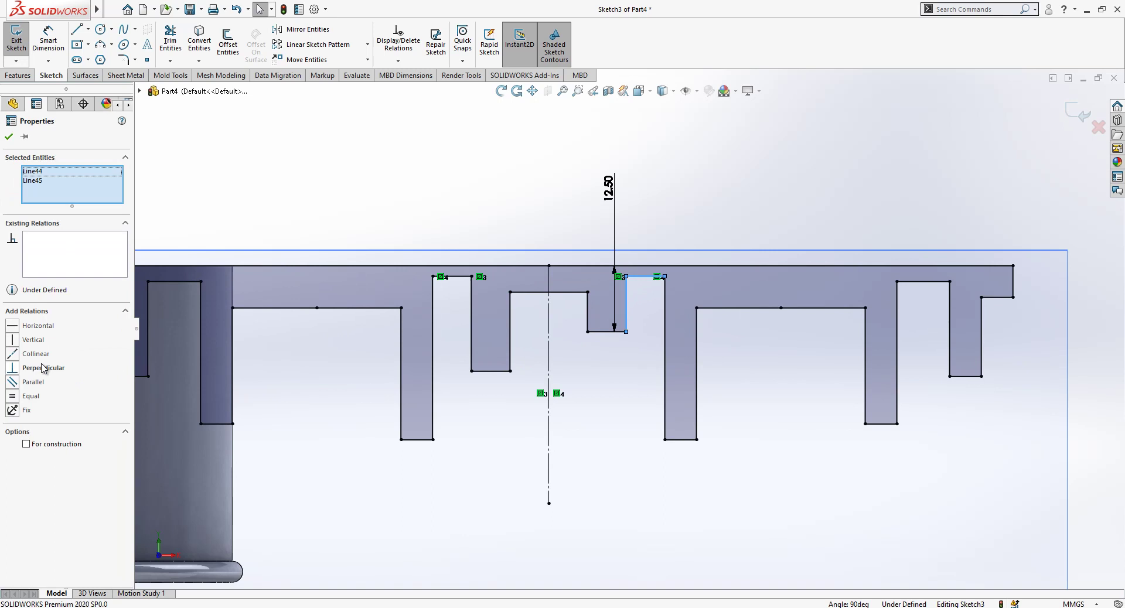
{"action": "left_click", "coordinate": [42, 367]}
{"action": "key", "text": "Escape"}
{"action": "scroll", "coordinate": [726, 264], "scroll_direction": "up", "scroll_amount": 4}
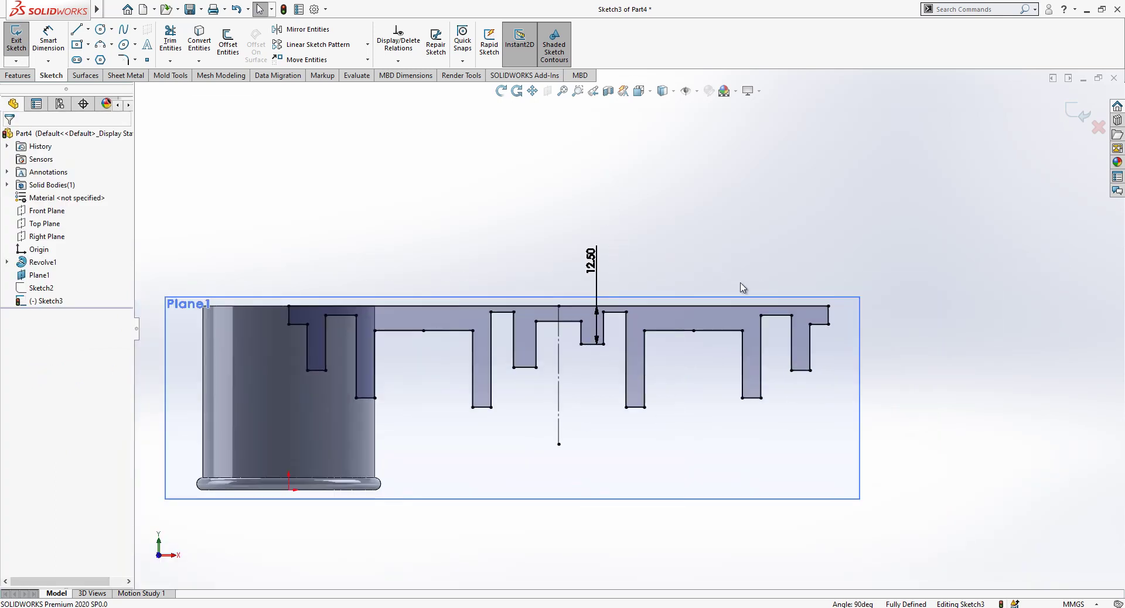
Draw a 6 mm horizontal line across the last mirrored drip, a little above its bottom segment
{"action": "scroll", "coordinate": [884, 335], "scroll_direction": "down", "scroll_amount": 2}
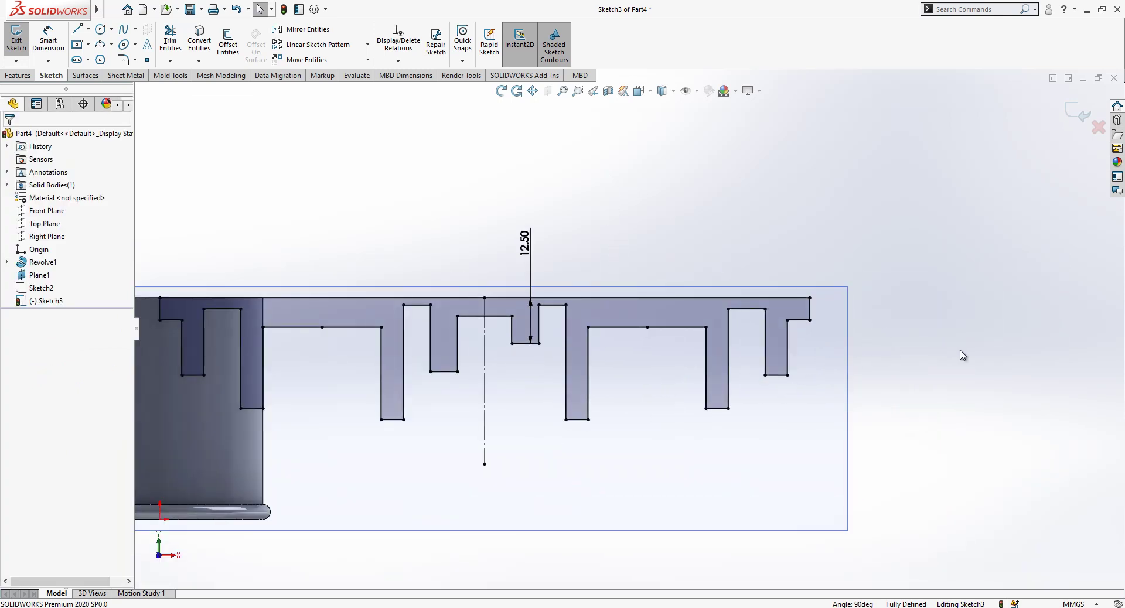
{"action": "key", "text": "l"}
{"action": "left_click", "coordinate": [765, 354]}
{"action": "left_click", "coordinate": [788, 354]}
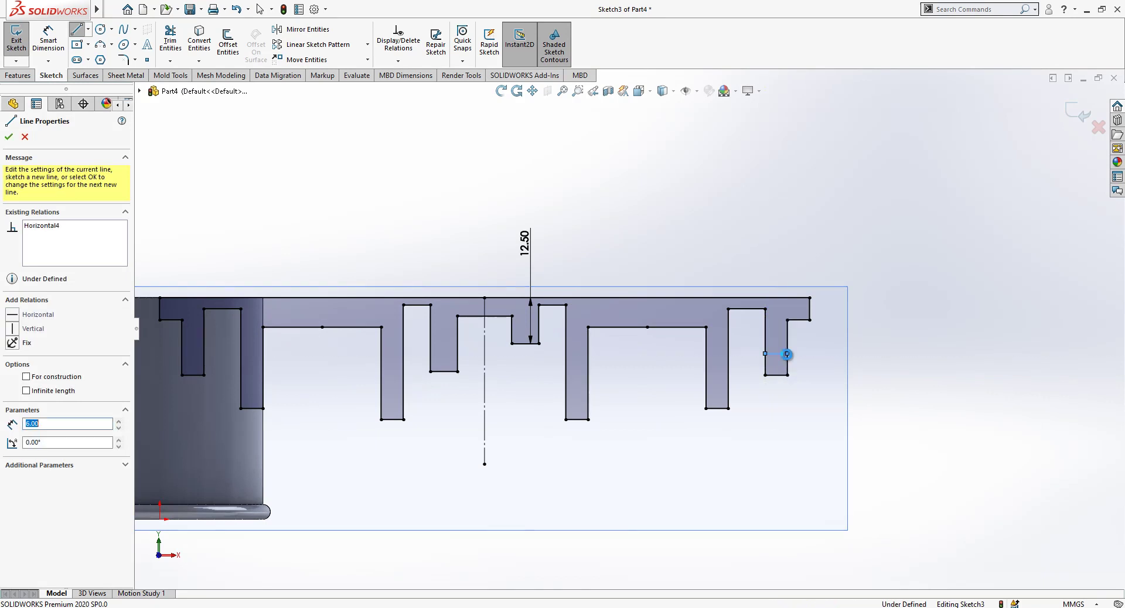
{"action": "key", "text": "Escape"}
Trim off the last mirrored drip below its new cross line to shorten it
{"action": "scroll", "coordinate": [792, 360], "scroll_direction": "down", "scroll_amount": 2}
{"action": "left_click", "coordinate": [171, 41]}
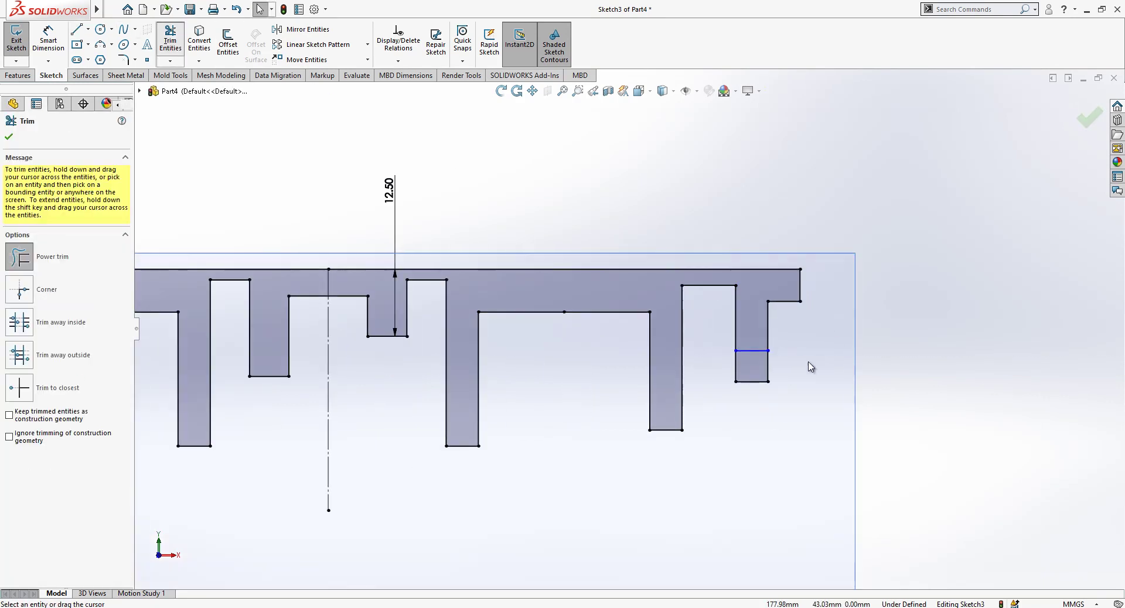
{"action": "mouse_move", "coordinate": [812, 360]}
{"action": "left_mouse_down"}
{"action": "mouse_move", "coordinate": [735, 381]}
{"action": "mouse_move", "coordinate": [768, 372]}
{"action": "left_mouse_up"}
{"action": "key", "text": "Escape"}
{"action": "scroll", "coordinate": [752, 393], "scroll_direction": "up", "scroll_amount": 1}
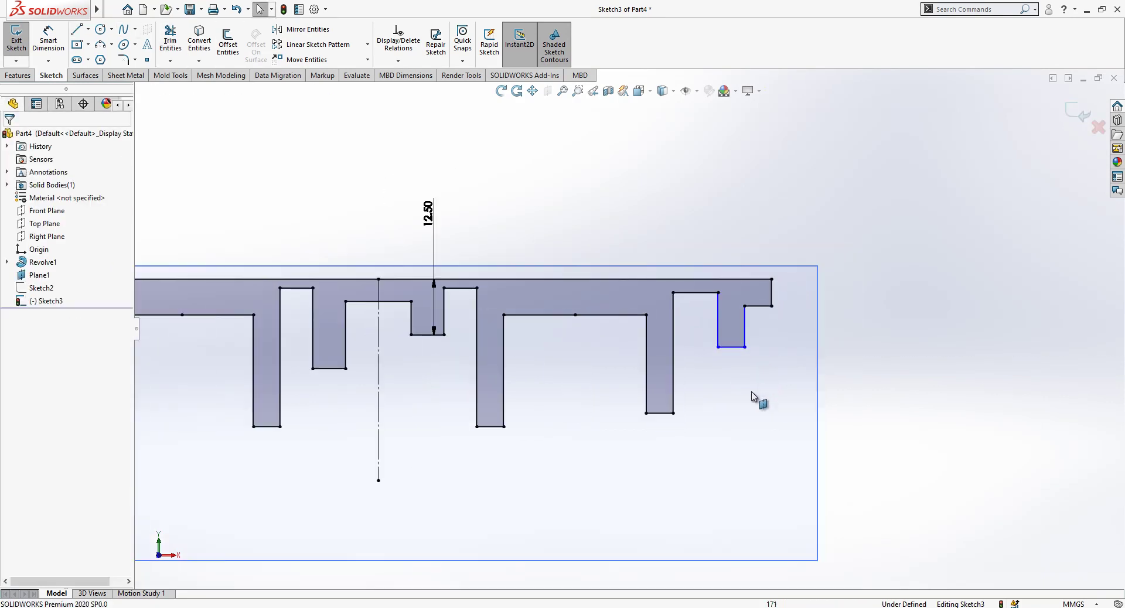
{"action": "scroll", "coordinate": [745, 336], "scroll_direction": "up", "scroll_amount": 1}
{"action": "scroll", "coordinate": [680, 329], "scroll_direction": "up", "scroll_amount": 1}
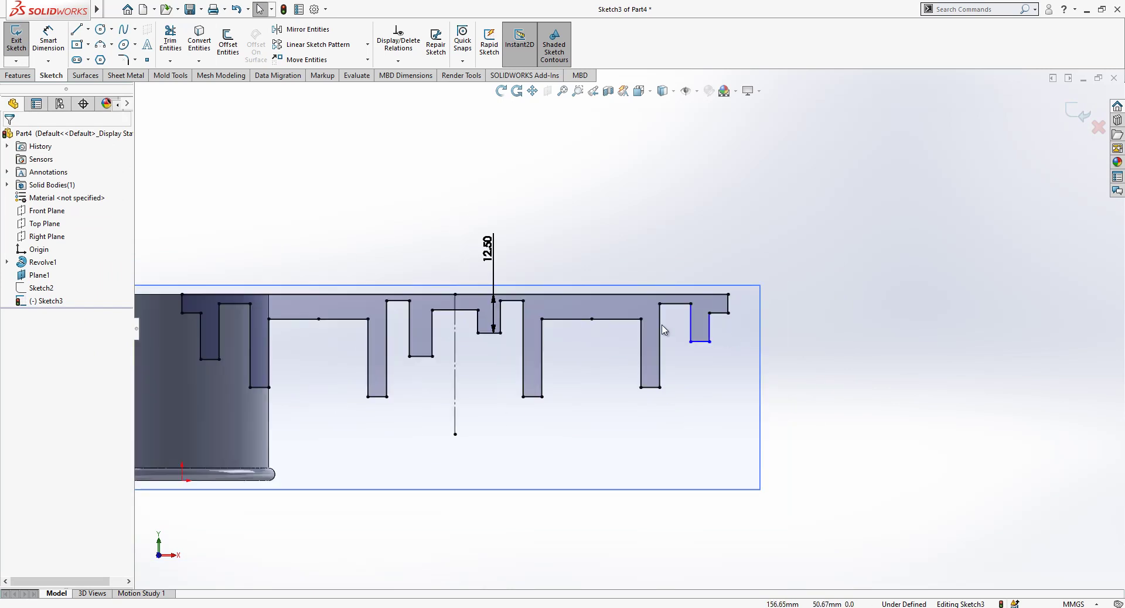
Exit the mirrored drip outline sketch and reopen it for editing
{"action": "scroll", "coordinate": [661, 329], "scroll_direction": "down", "scroll_amount": 1}
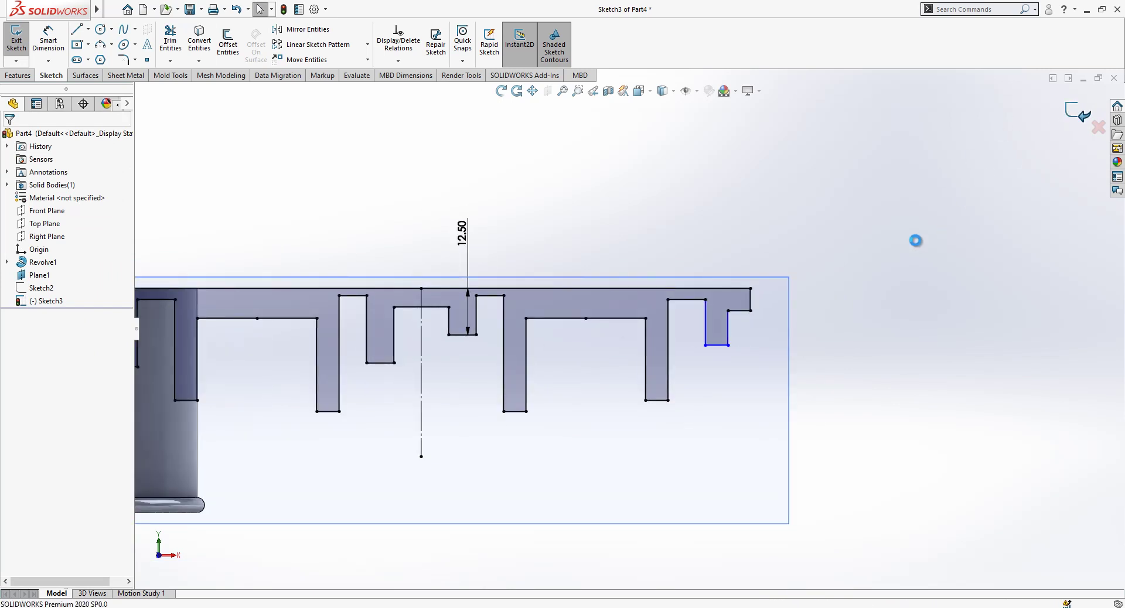
{"action": "right_click", "coordinate": [51, 301]}
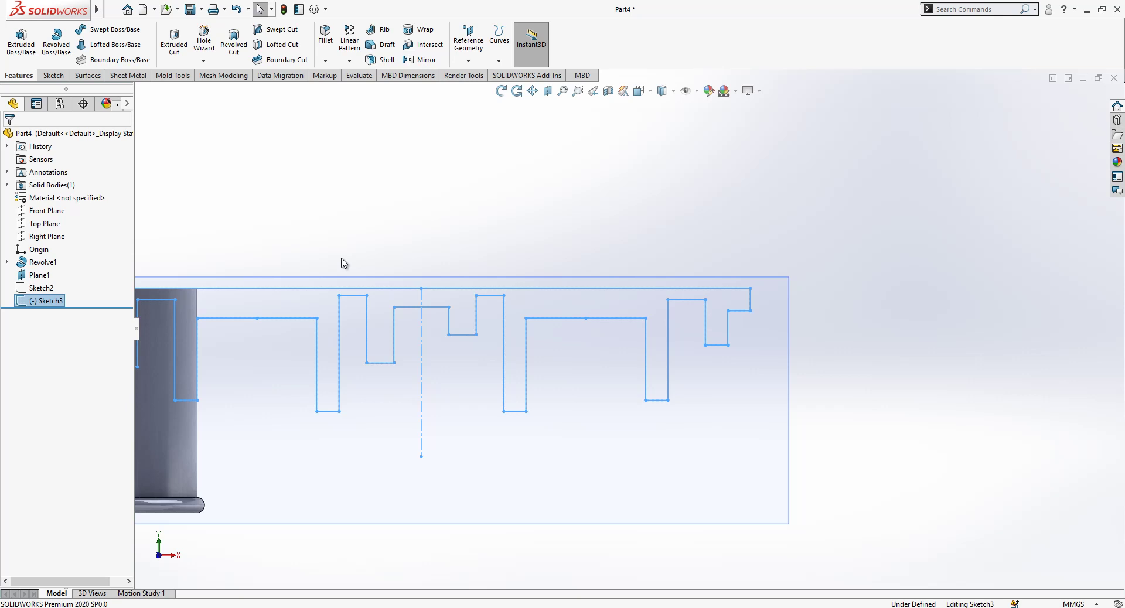
{"action": "scroll", "coordinate": [976, 326], "scroll_direction": "up", "scroll_amount": 2}
{"action": "scroll", "coordinate": [338, 338], "scroll_direction": "down", "scroll_amount": 1}
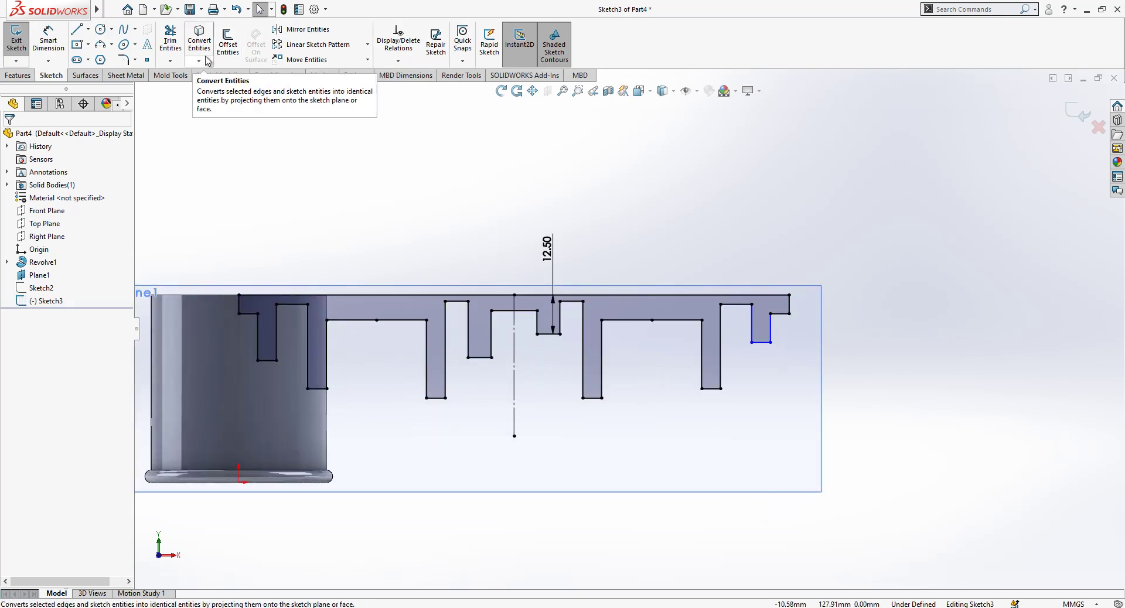
Round the corners of all the paint drips in the outline with 2.9 mm sketch fillets, accepting removal of conflicting relations
{"action": "left_click", "coordinate": [123, 59]}
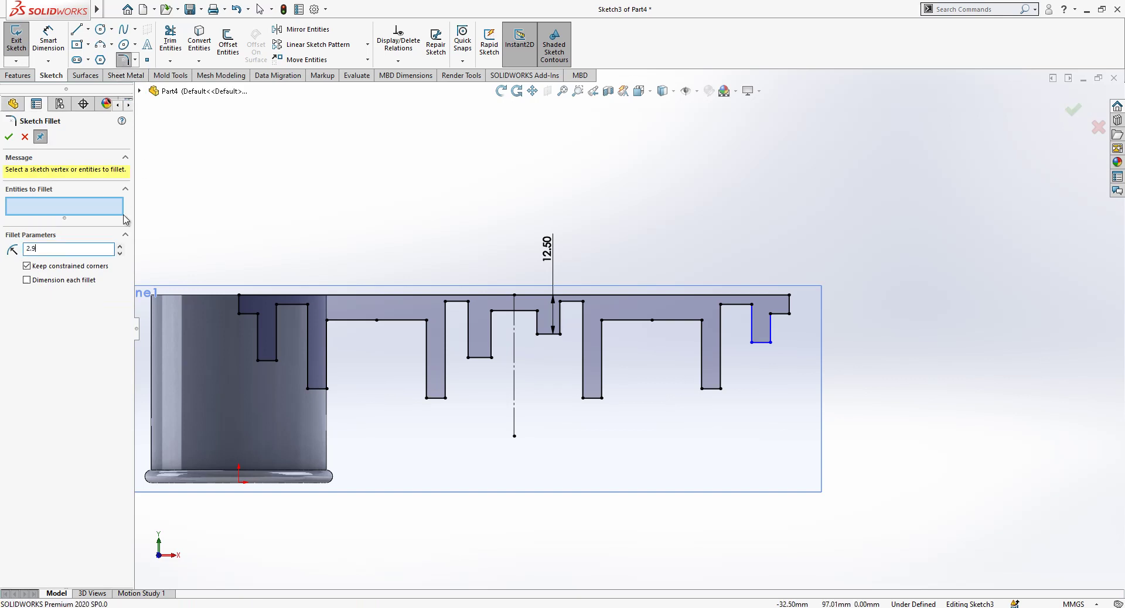
{"action": "scroll", "coordinate": [223, 312], "scroll_direction": "down", "scroll_amount": 1}
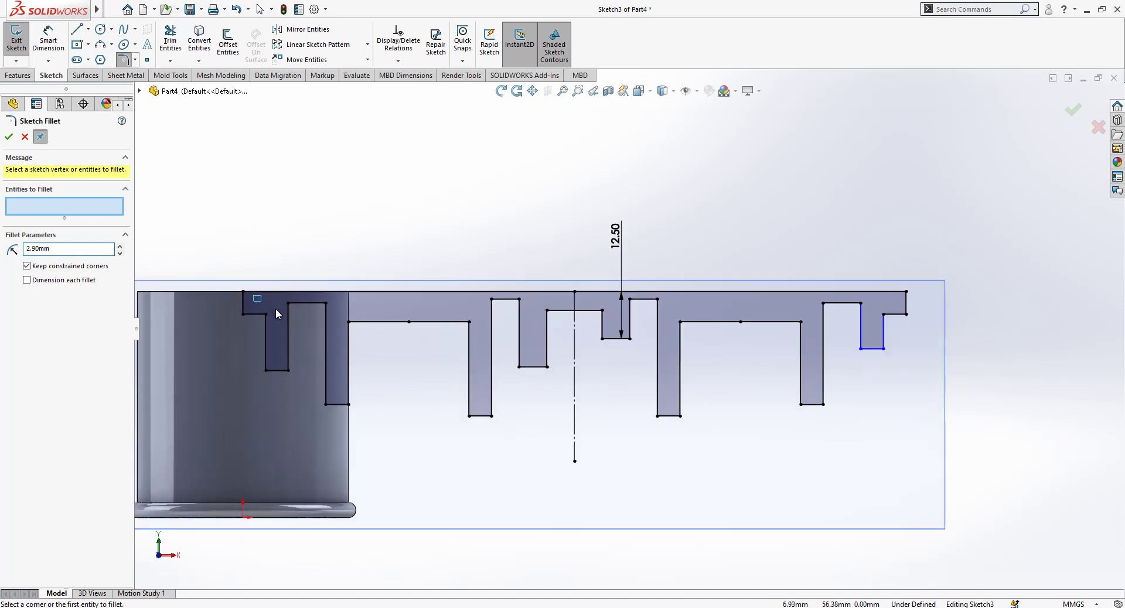
{"action": "left_click_drag", "start_coordinate": [253, 295], "coordinate": [890, 432]}
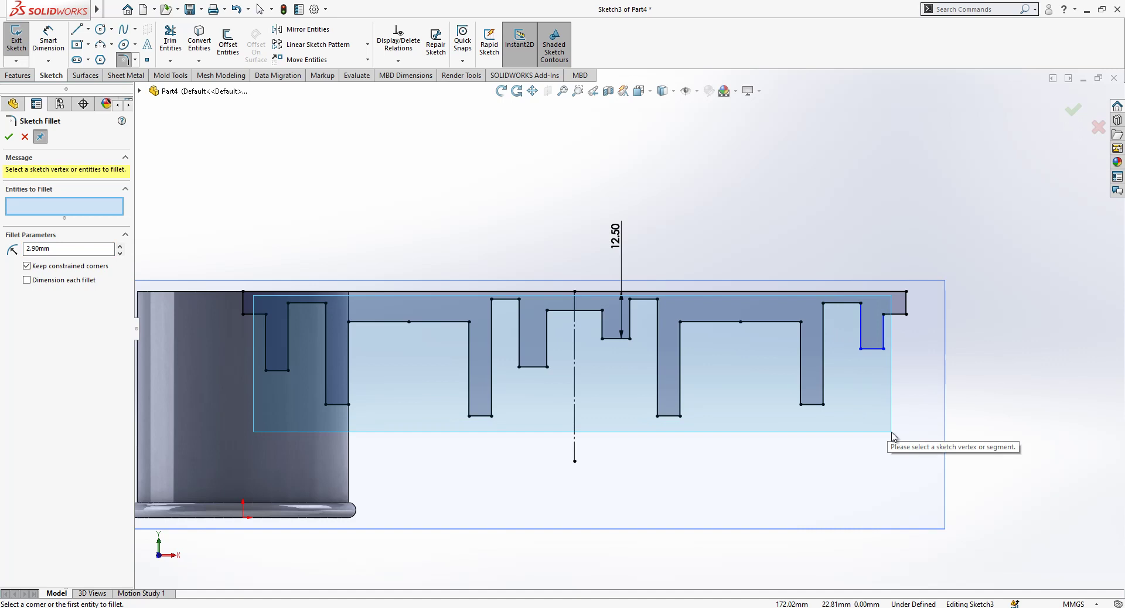
{"action": "left_click", "coordinate": [588, 320]}
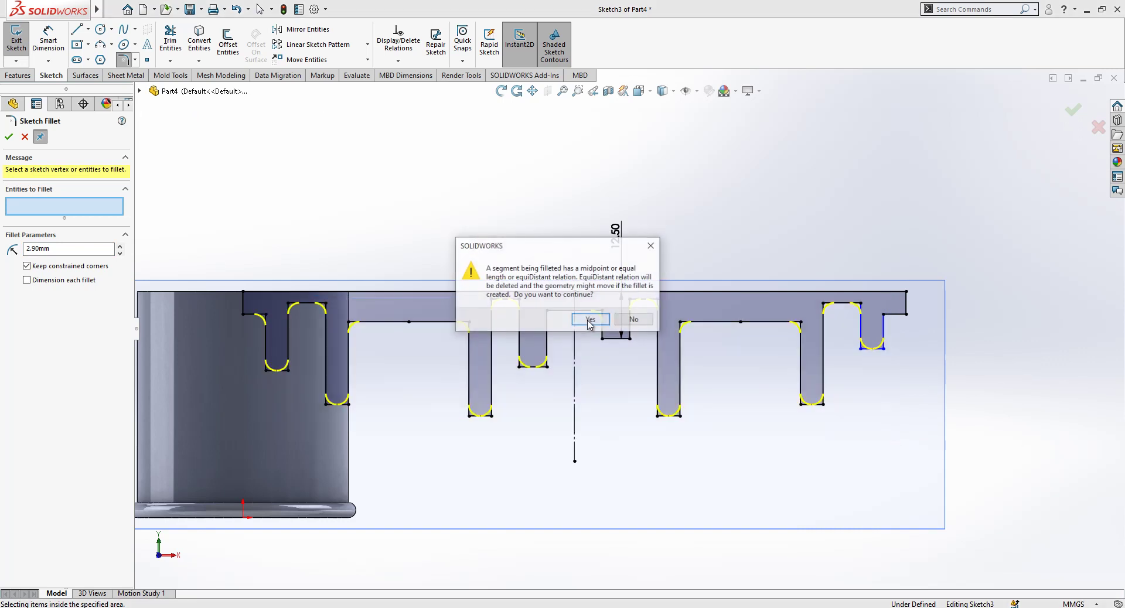
{"action": "left_click", "coordinate": [587, 321]}
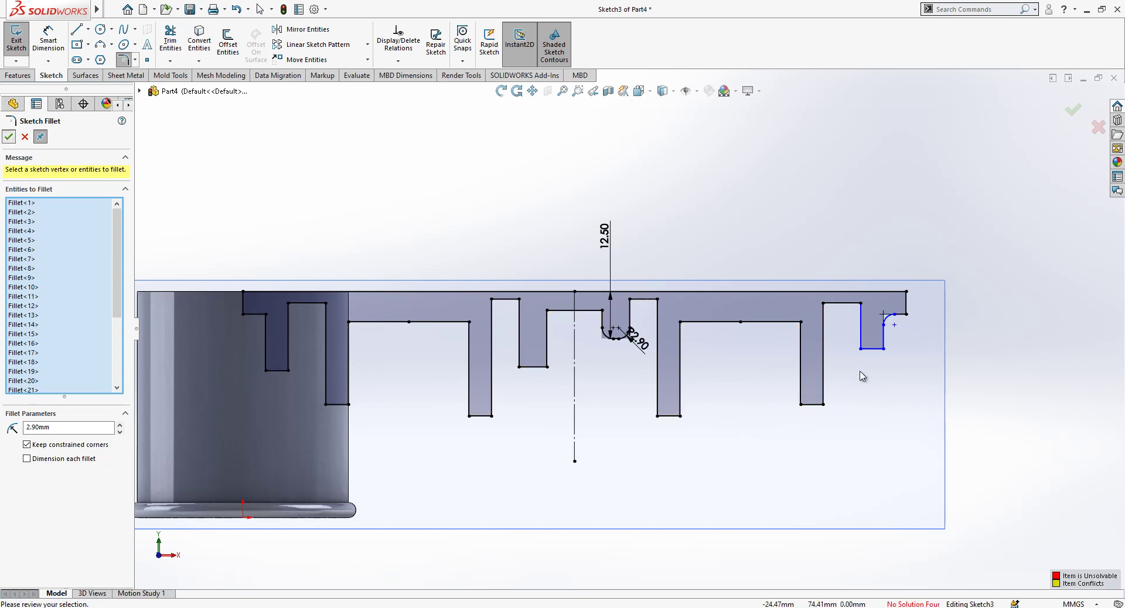
{"action": "scroll", "coordinate": [897, 444], "scroll_direction": "down", "scroll_amount": 1}
{"action": "scroll", "coordinate": [901, 434], "scroll_direction": "up", "scroll_amount": 2}
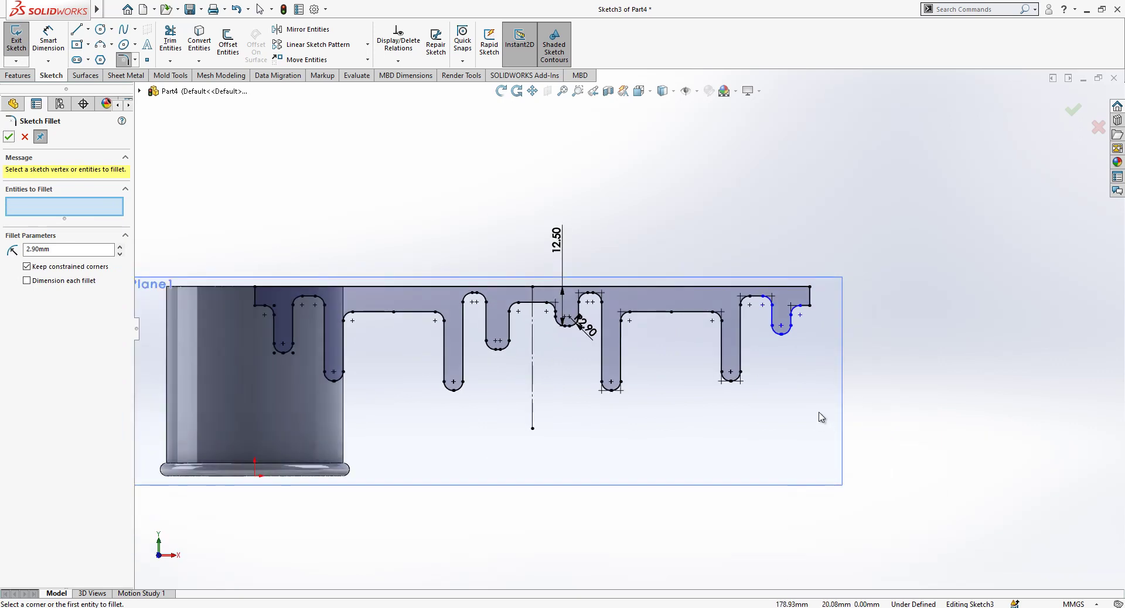
{"action": "scroll", "coordinate": [750, 318], "scroll_direction": "down", "scroll_amount": 2}
{"action": "scroll", "coordinate": [911, 297], "scroll_direction": "up", "scroll_amount": 3}
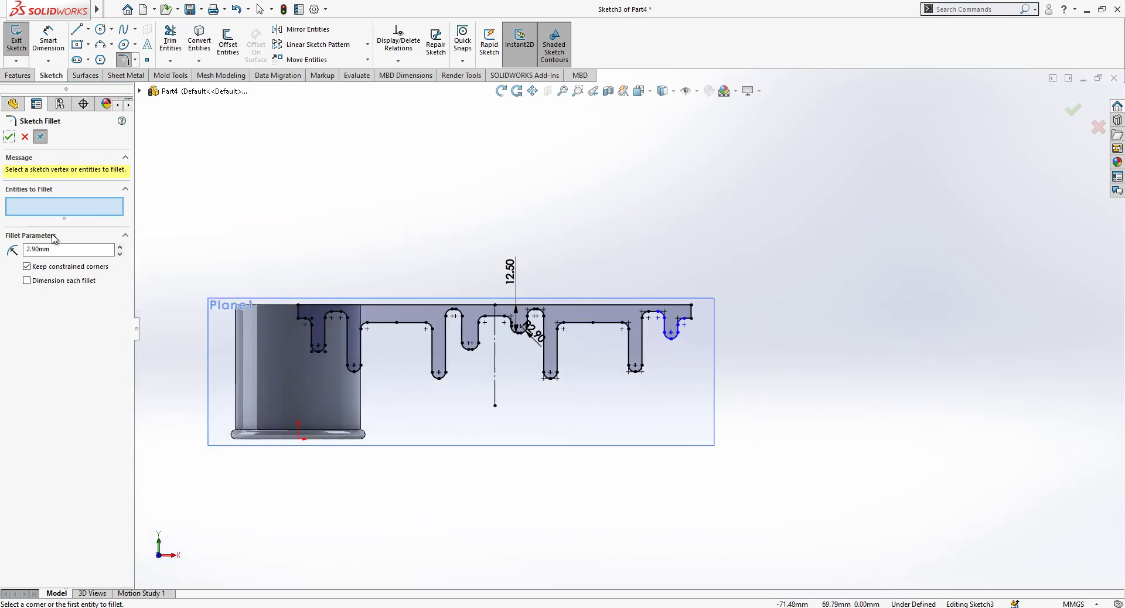
{"action": "left_click", "coordinate": [24, 137]}
Exit the drip outline sketch and hide the reference plane it lies on
{"action": "left_click", "coordinate": [1098, 128]}
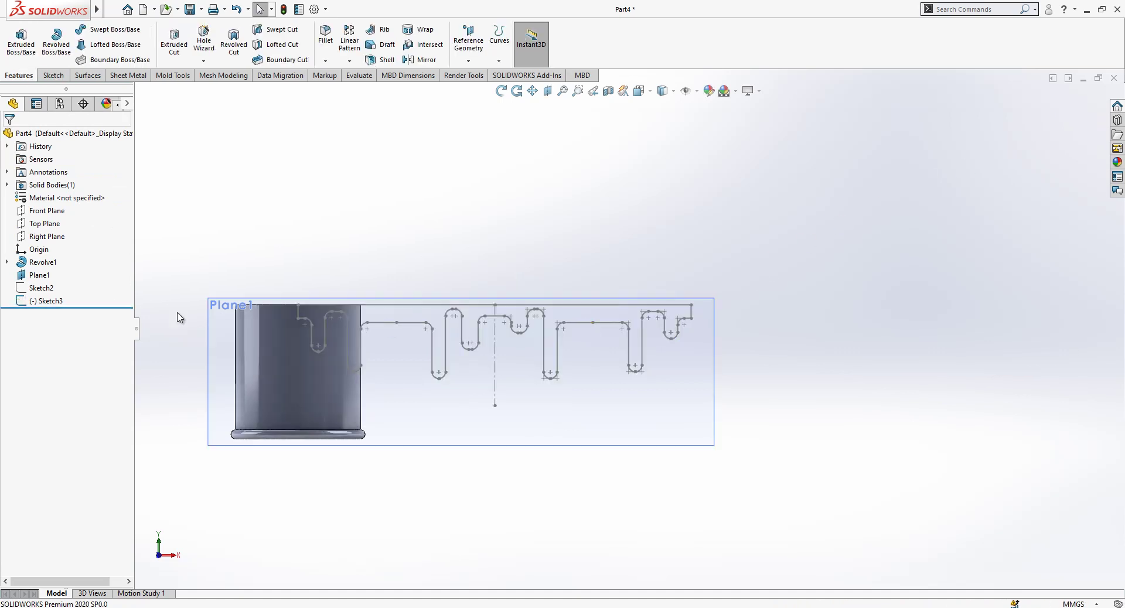
{"action": "left_click", "coordinate": [221, 321]}
{"action": "left_click", "coordinate": [279, 277]}
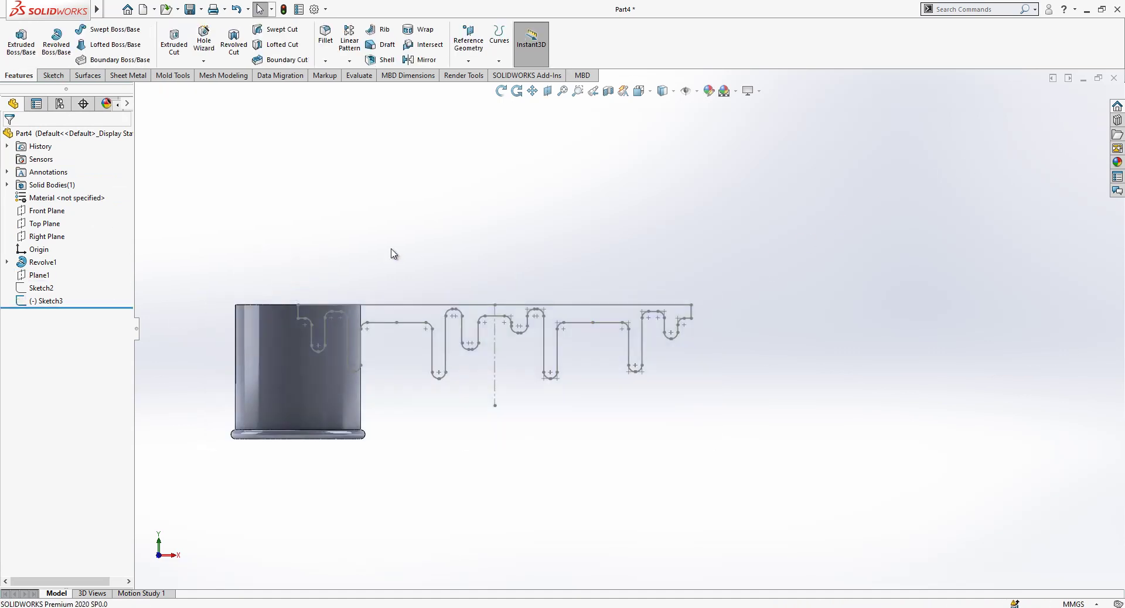
Wrap the drip outline sketch onto the container's outer cylindrical face using the Scribe type
{"action": "middle_click_drag", "start_coordinate": [389, 251], "coordinate": [246, 333]}
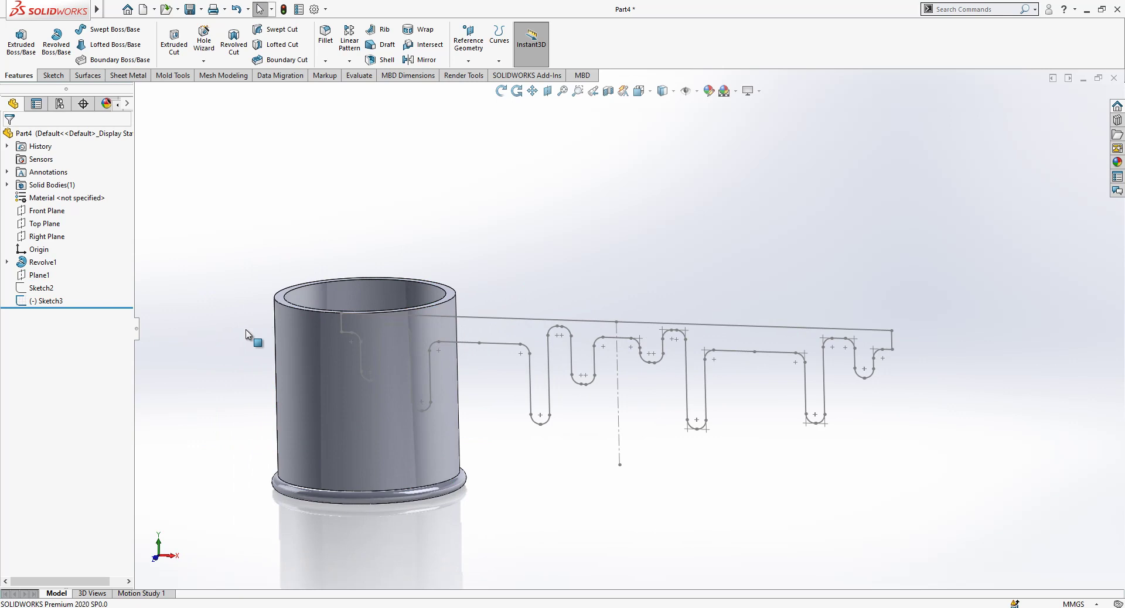
{"action": "left_click", "coordinate": [49, 301]}
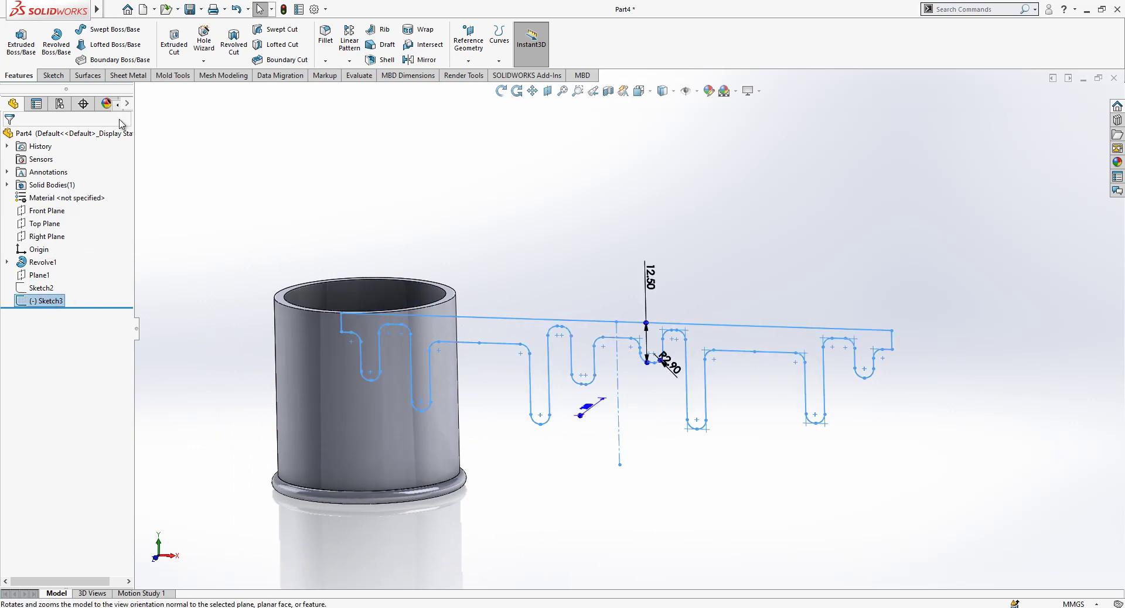
{"action": "left_click", "coordinate": [417, 30]}
{"action": "left_click", "coordinate": [308, 334]}
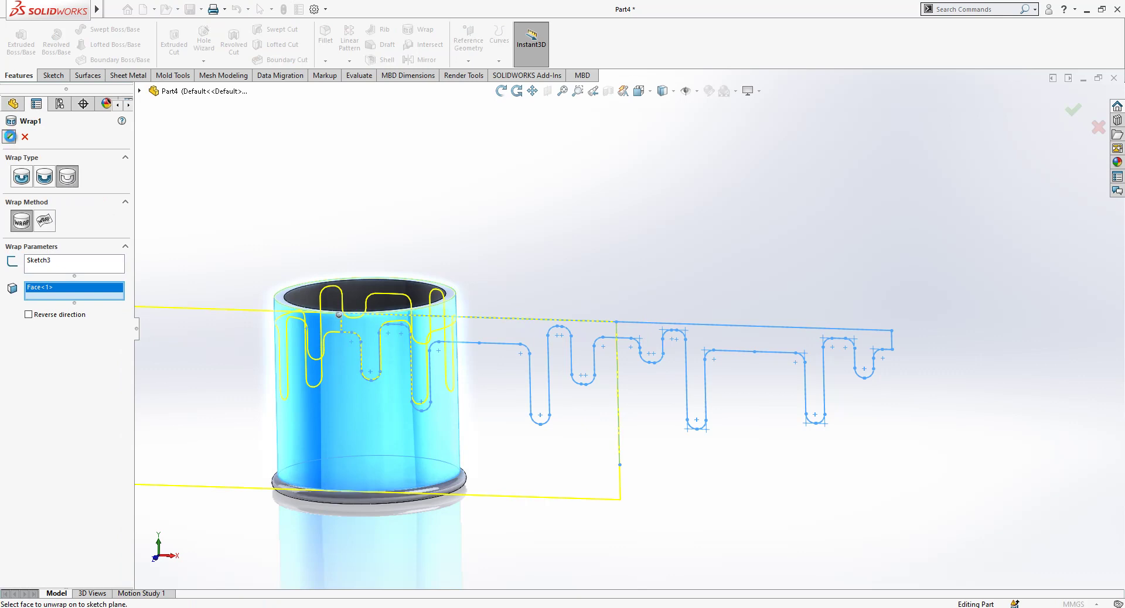
{"action": "scroll", "coordinate": [544, 357], "scroll_direction": "up", "scroll_amount": 3}
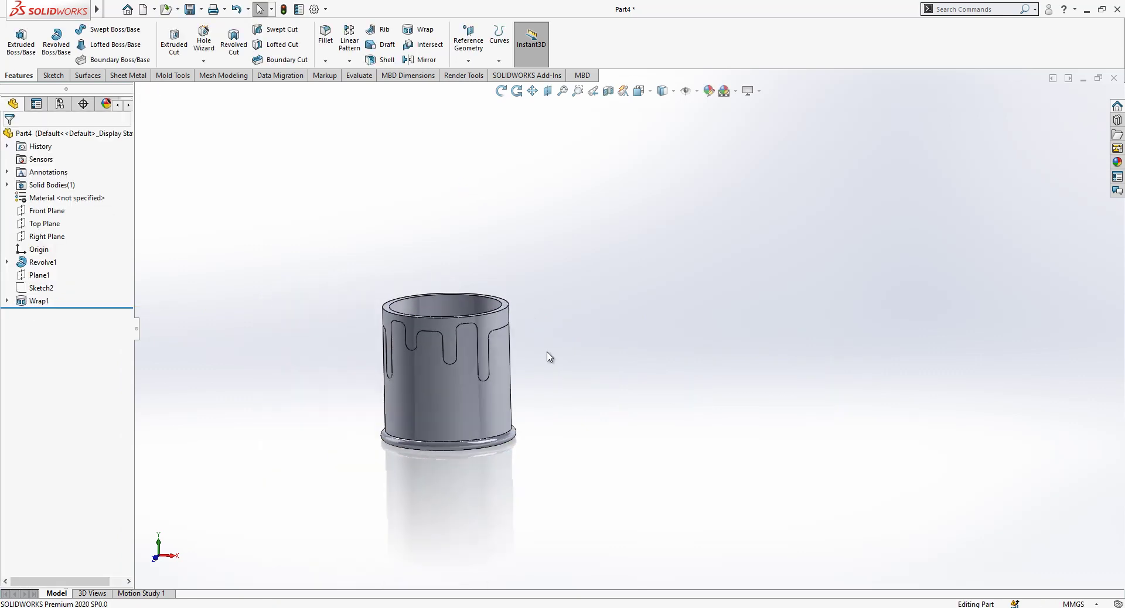
Create an offset surface from the scribed drip face, lying directly on the container's outer wall
{"action": "scroll", "coordinate": [445, 334], "scroll_direction": "down", "scroll_amount": 3}
{"action": "left_click", "coordinate": [155, 9]}
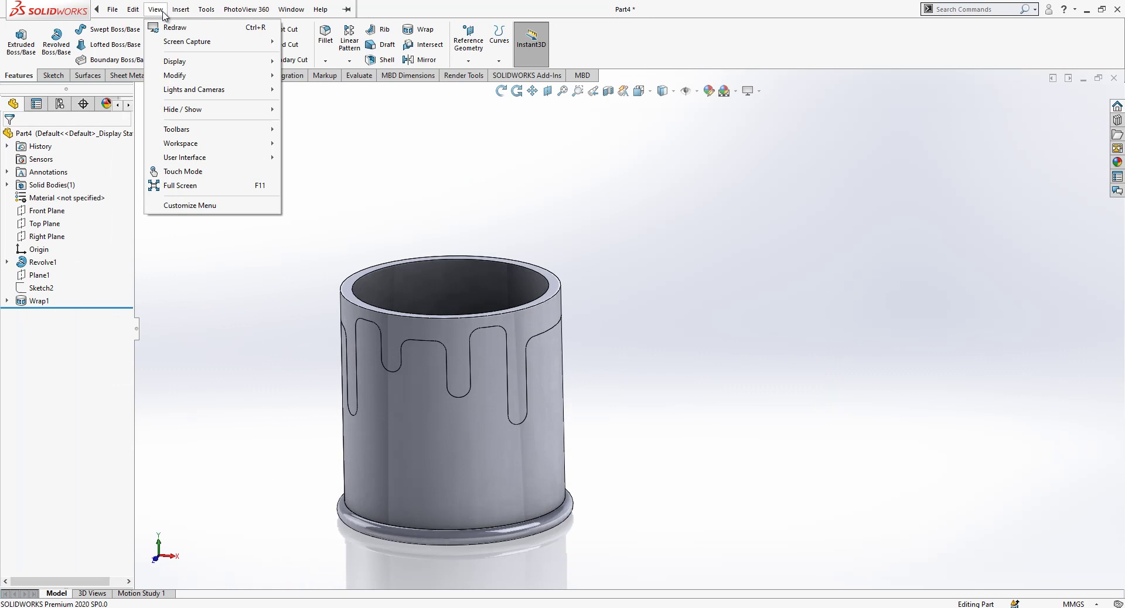
{"action": "mouse_move", "coordinate": [180, 12]}
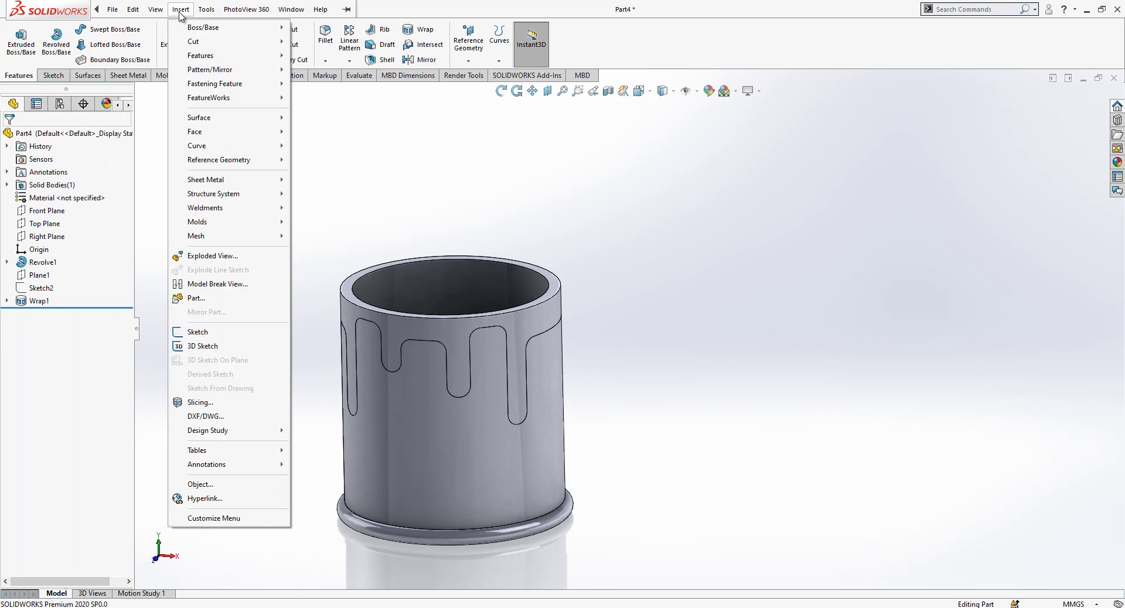
{"action": "left_click", "coordinate": [82, 77]}
{"action": "left_click", "coordinate": [253, 45]}
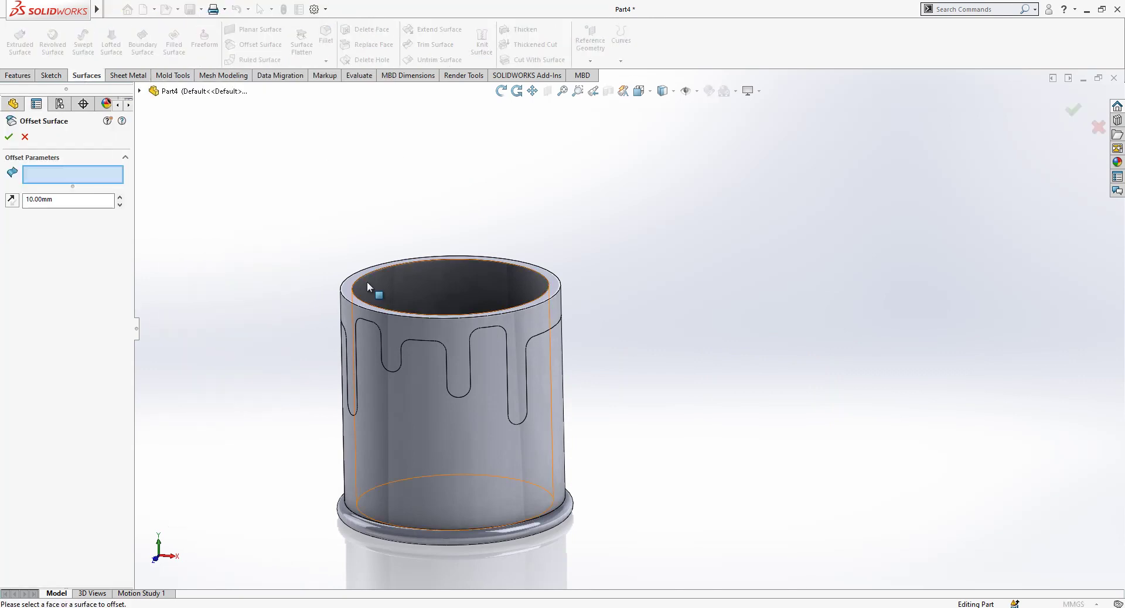
{"action": "left_click", "coordinate": [391, 319]}
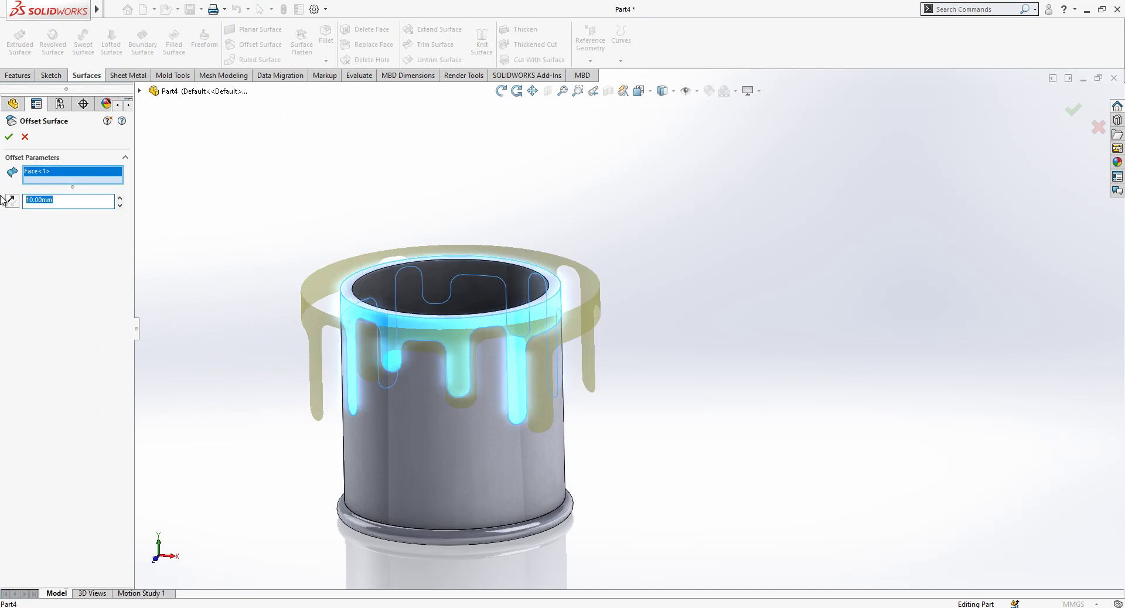
{"action": "key", "text": "Return"}
{"action": "key", "text": "Return"}
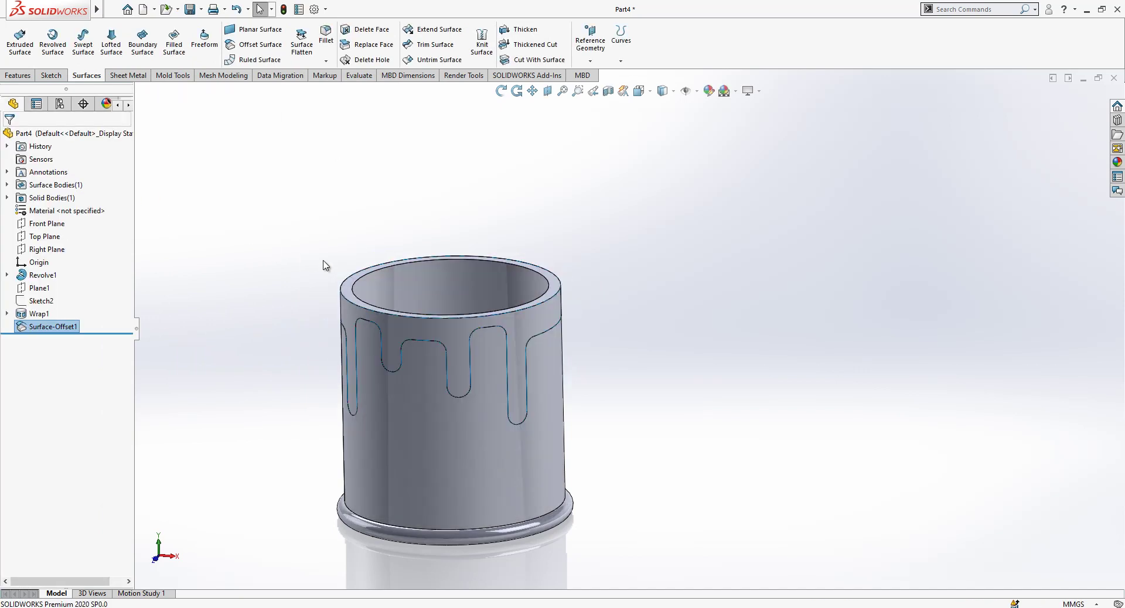
Hide the container's solid body to leave only the drip surface displayed
{"action": "left_click", "coordinate": [404, 277]}
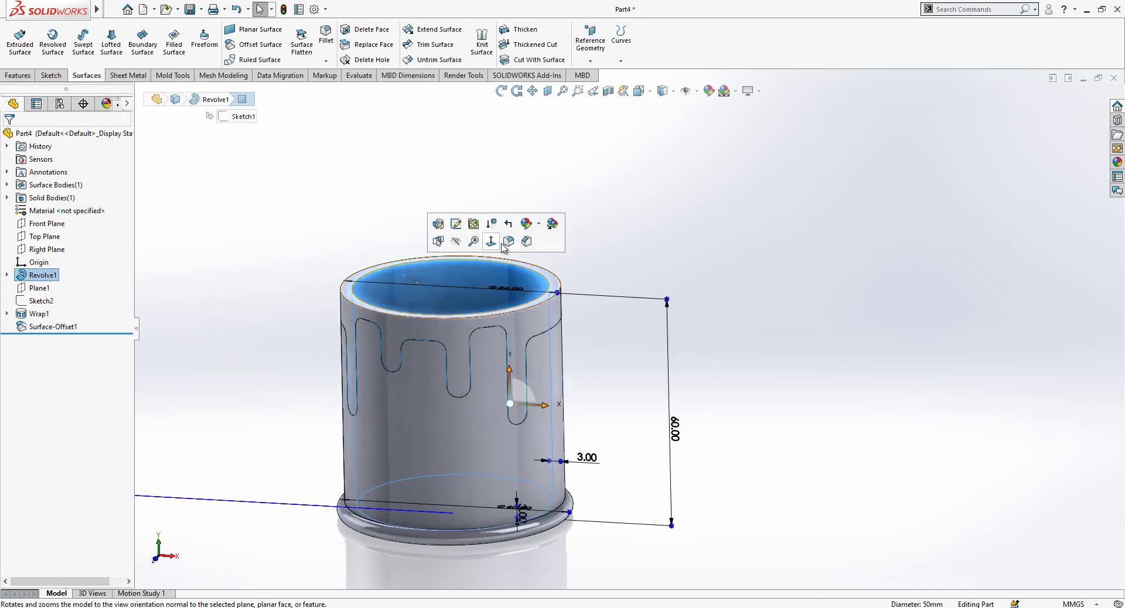
{"action": "left_click", "coordinate": [458, 241]}
{"action": "middle_click_drag", "start_coordinate": [372, 240], "coordinate": [381, 249]}
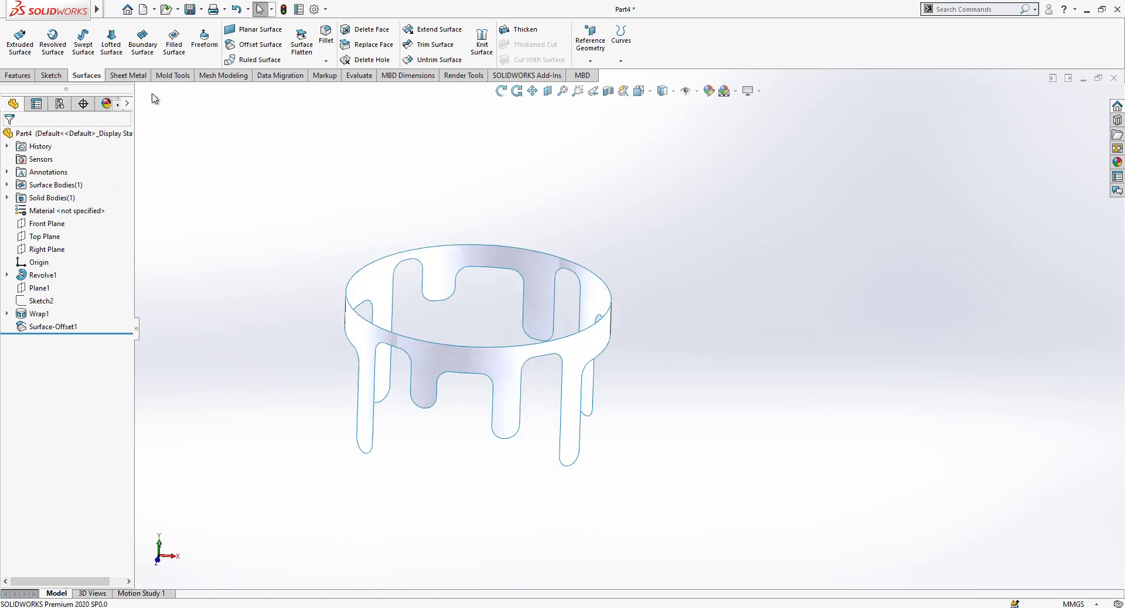
Thicken the drip surface outward by 2 mm as a separate solid body, without merging the result
{"action": "mouse_move", "coordinate": [100, 10]}
{"action": "left_click", "coordinate": [156, 10]}
{"action": "mouse_move", "coordinate": [178, 13]}
{"action": "mouse_move", "coordinate": [215, 59]}
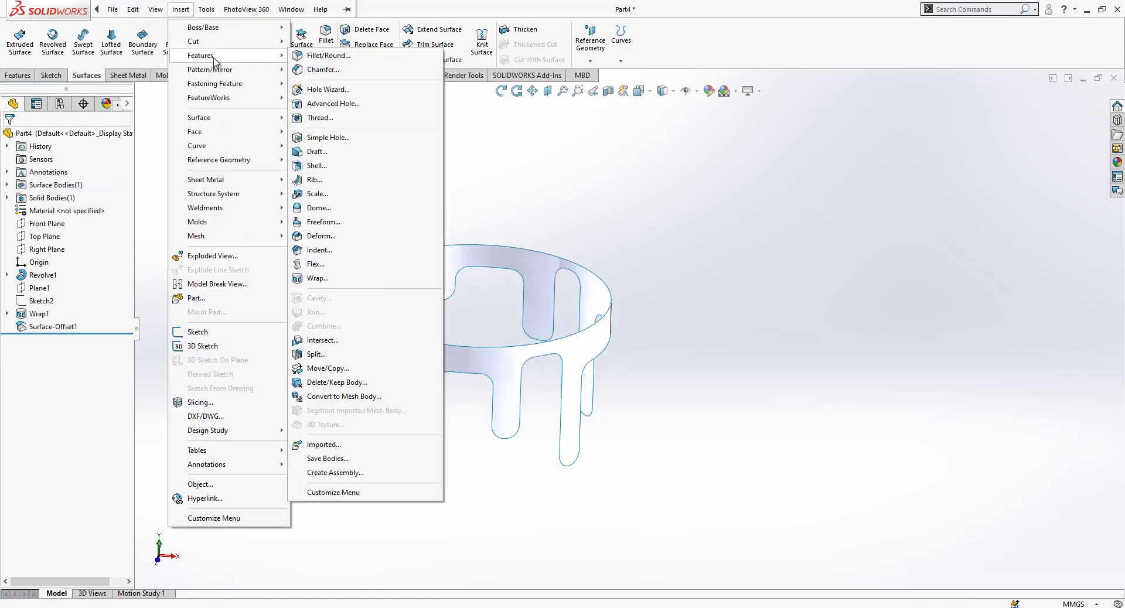
{"action": "left_click", "coordinate": [547, 145]}
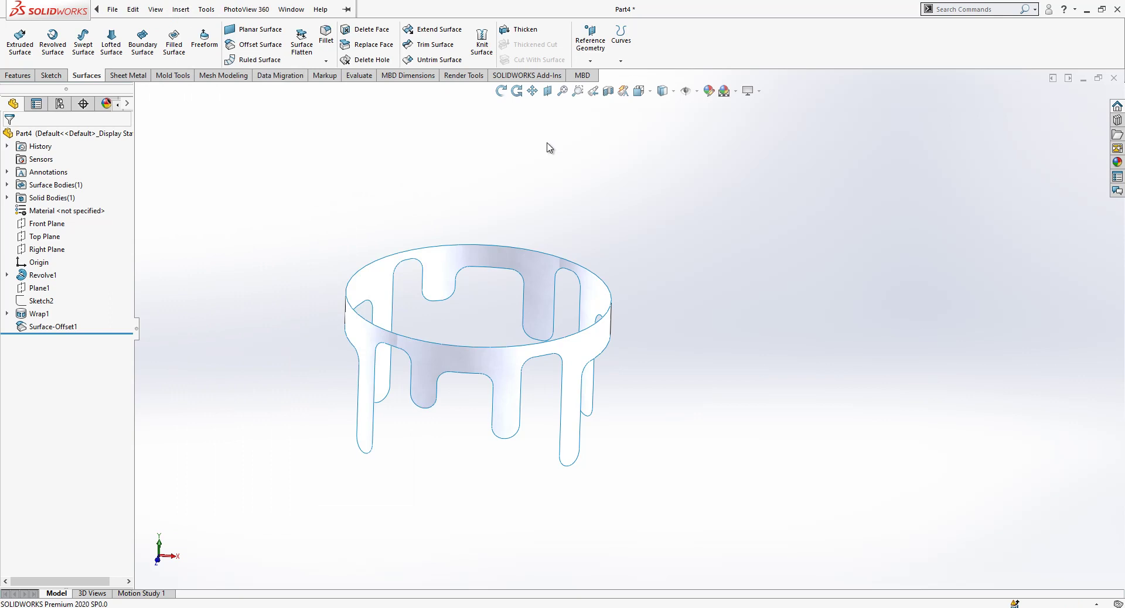
{"action": "left_click", "coordinate": [518, 29]}
{"action": "left_click", "coordinate": [410, 344]}
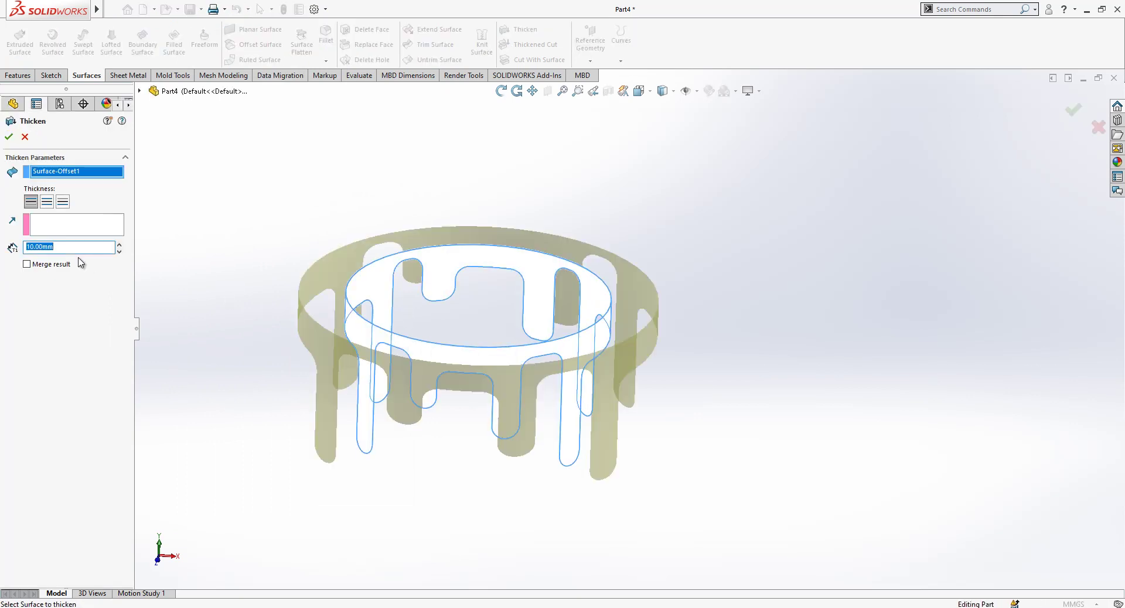
{"action": "type", "text": "2"}
{"action": "key", "text": "Return"}
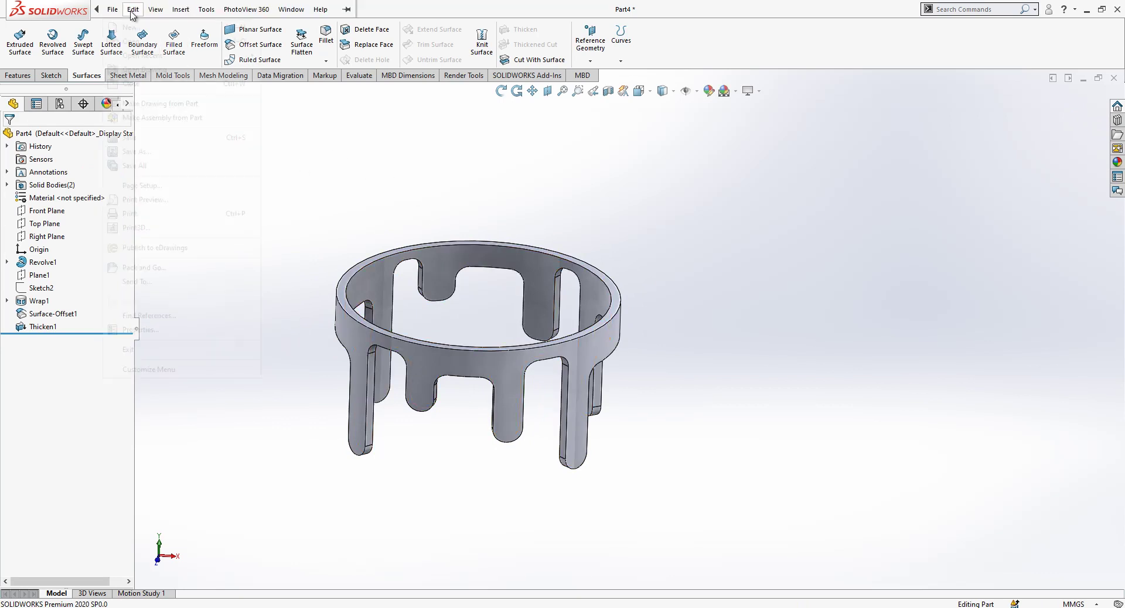
Offset the inner cylindrical face of the thickened drip ring inward by 1 mm with Move Face
{"action": "left_click", "coordinate": [157, 11]}
{"action": "left_click", "coordinate": [192, 12]}
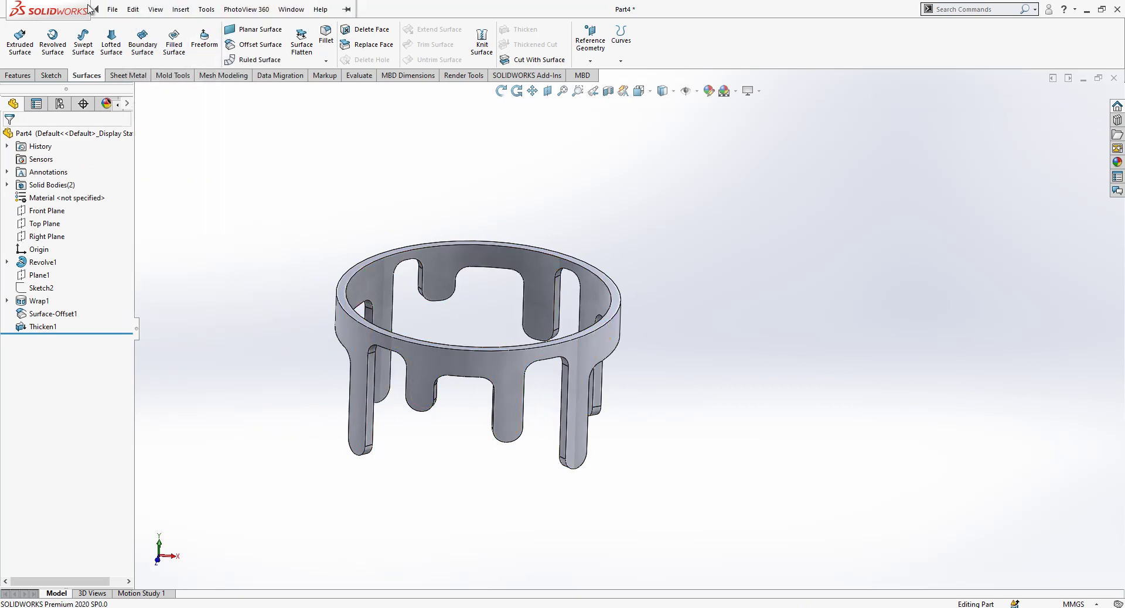
{"action": "left_click", "coordinate": [115, 11]}
{"action": "mouse_move", "coordinate": [162, 14]}
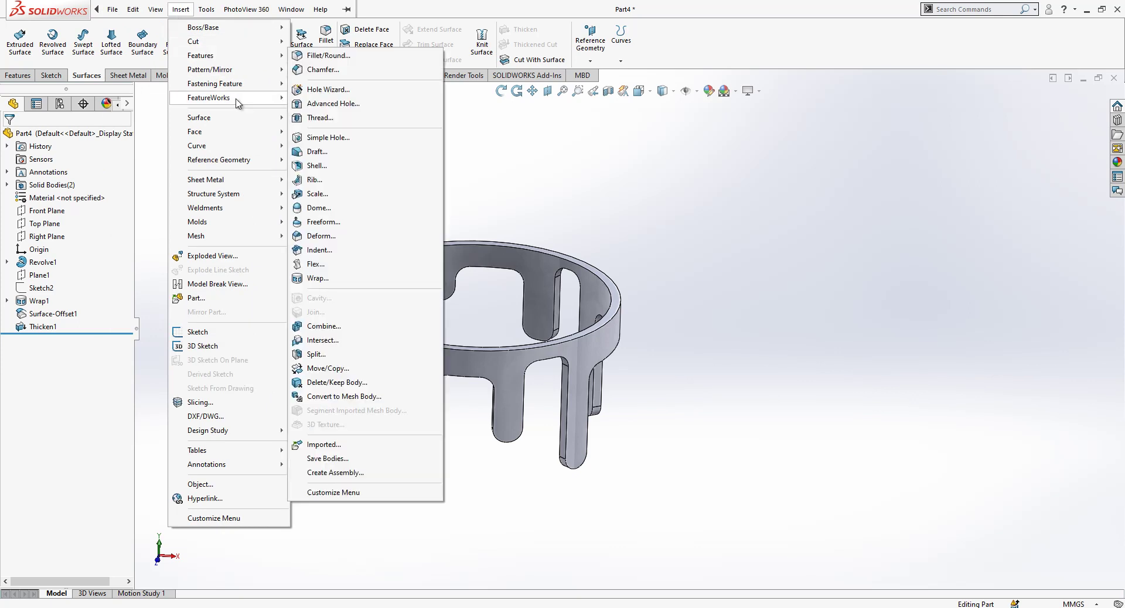
{"action": "mouse_move", "coordinate": [232, 132]}
{"action": "left_click", "coordinate": [321, 160]}
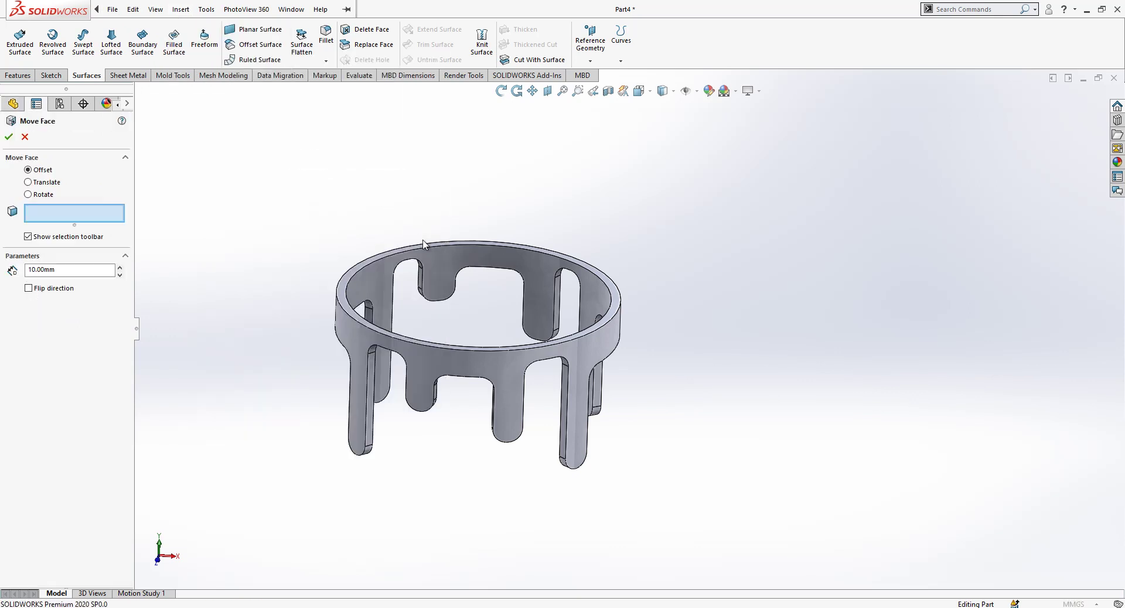
{"action": "left_click", "coordinate": [443, 269]}
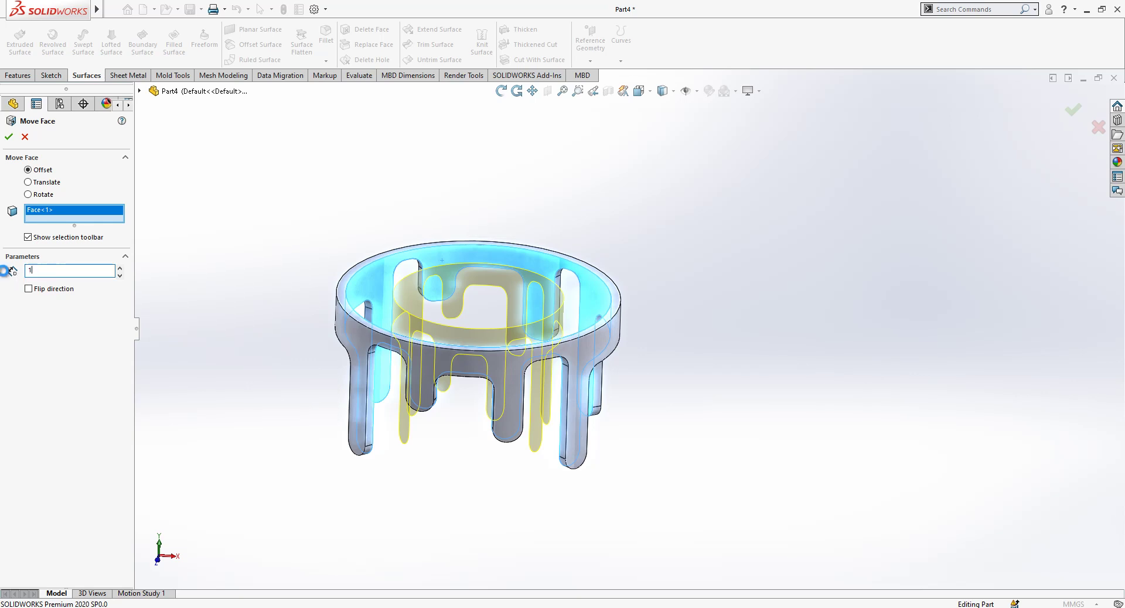
{"action": "type", "text": "1"}
{"action": "key", "text": "Return"}
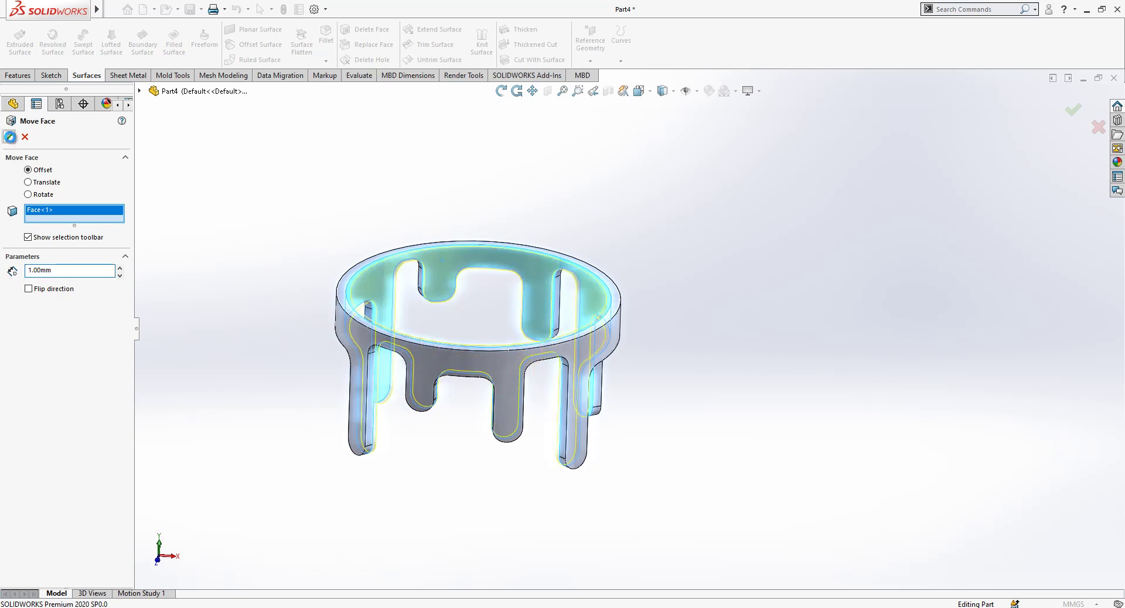
{"action": "key", "text": "Return"}
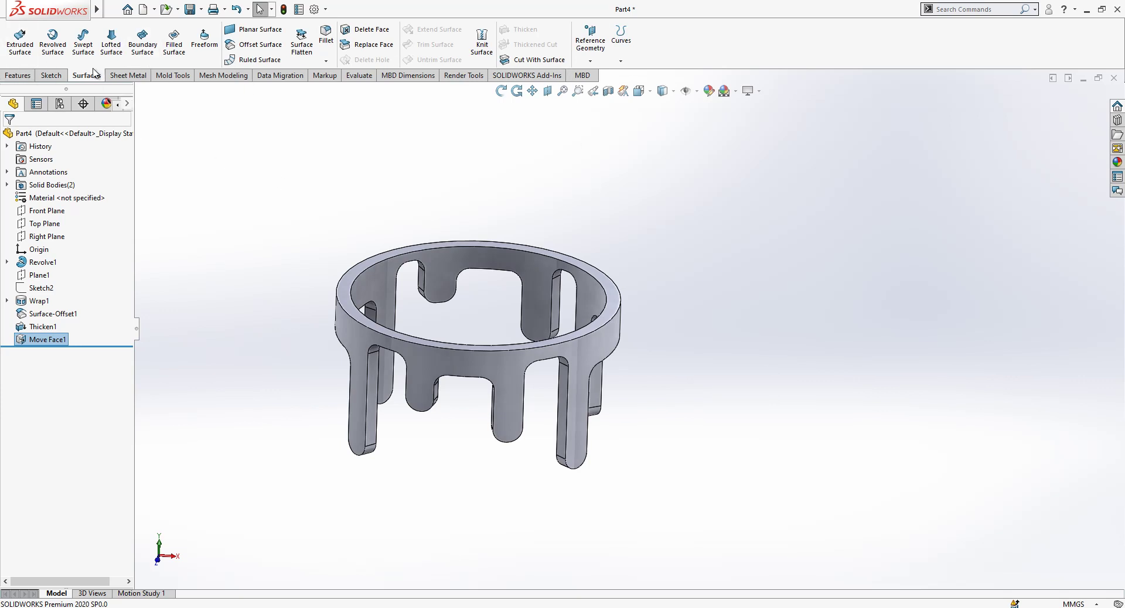
Show the hidden container body again together with the drip ring
{"action": "middle_click_drag", "start_coordinate": [466, 309], "coordinate": [472, 307]}
{"action": "scroll", "coordinate": [481, 287], "scroll_direction": "down", "scroll_amount": 1}
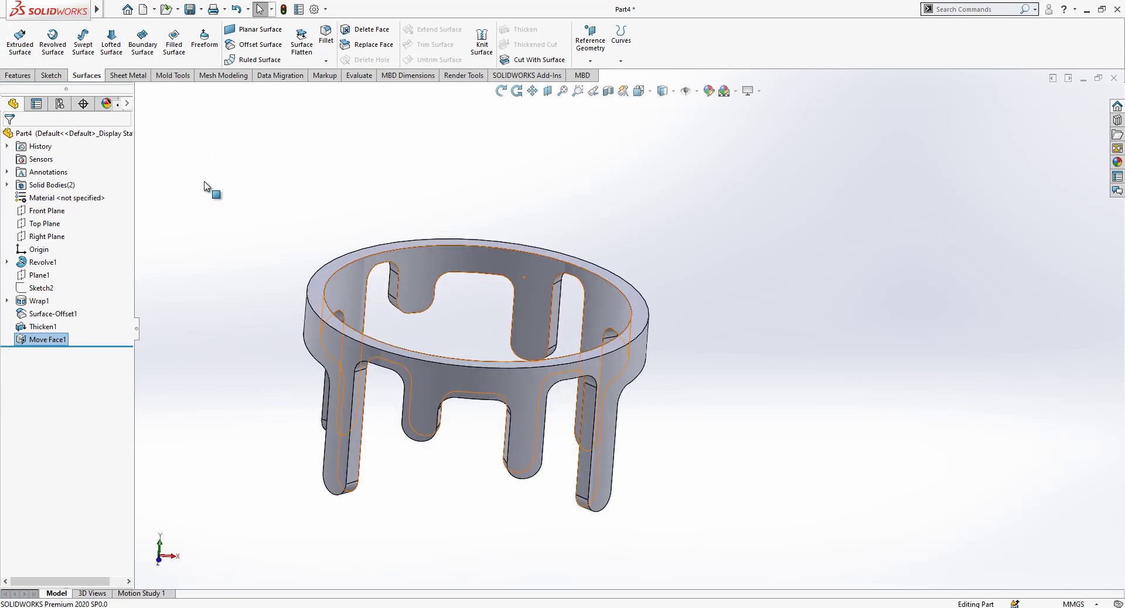
{"action": "left_click", "coordinate": [7, 184]}
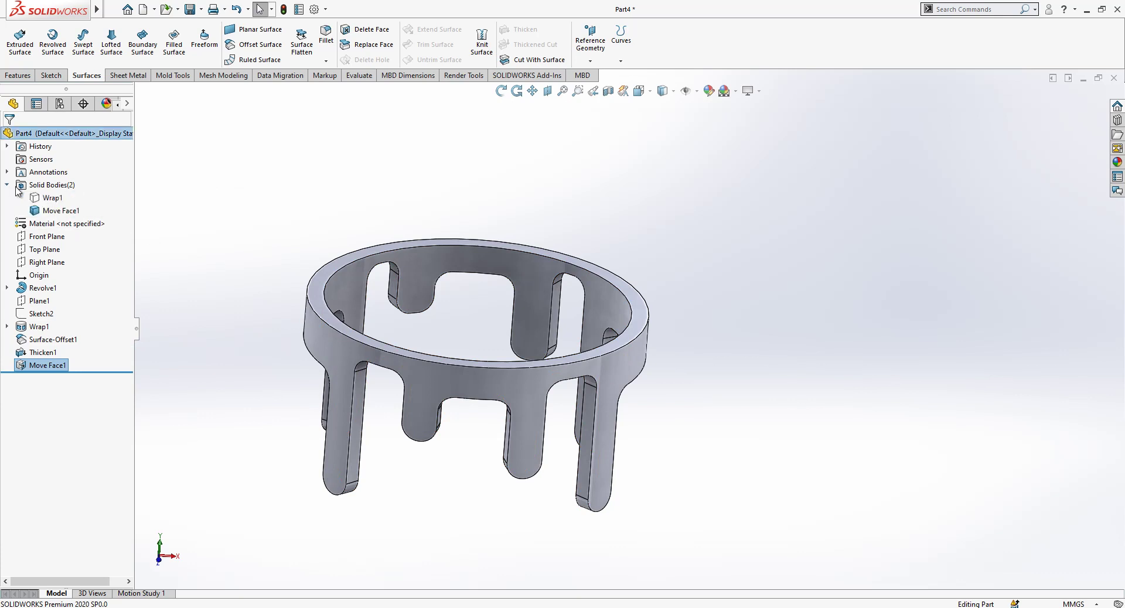
{"action": "left_click", "coordinate": [51, 197]}
{"action": "scroll", "coordinate": [494, 293], "scroll_direction": "up", "scroll_amount": 2}
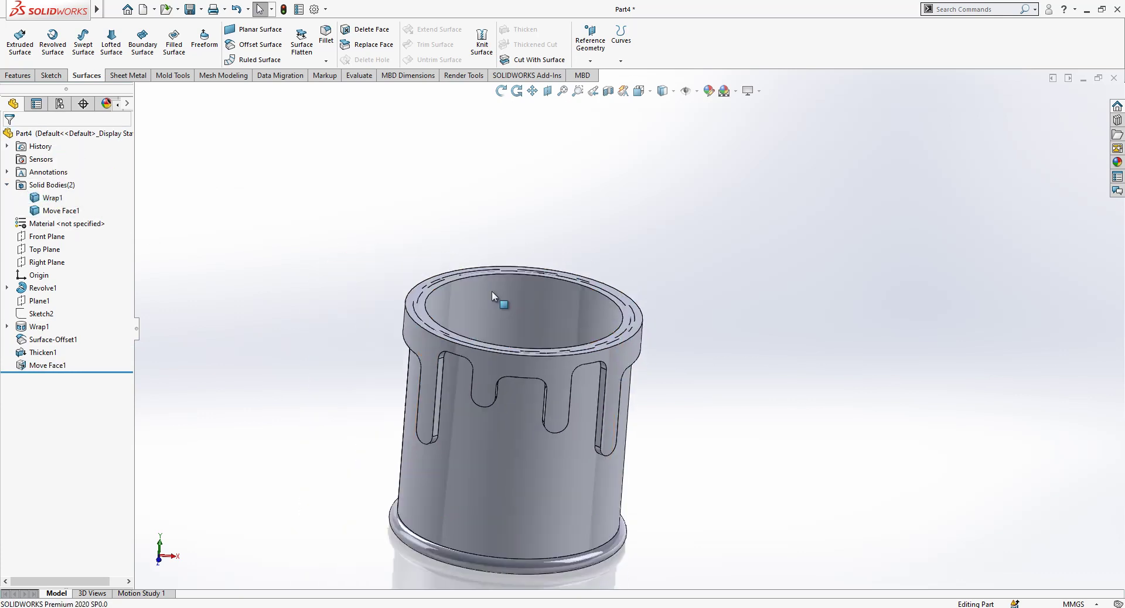
{"action": "middle_click_drag", "start_coordinate": [578, 344], "coordinate": [571, 366]}
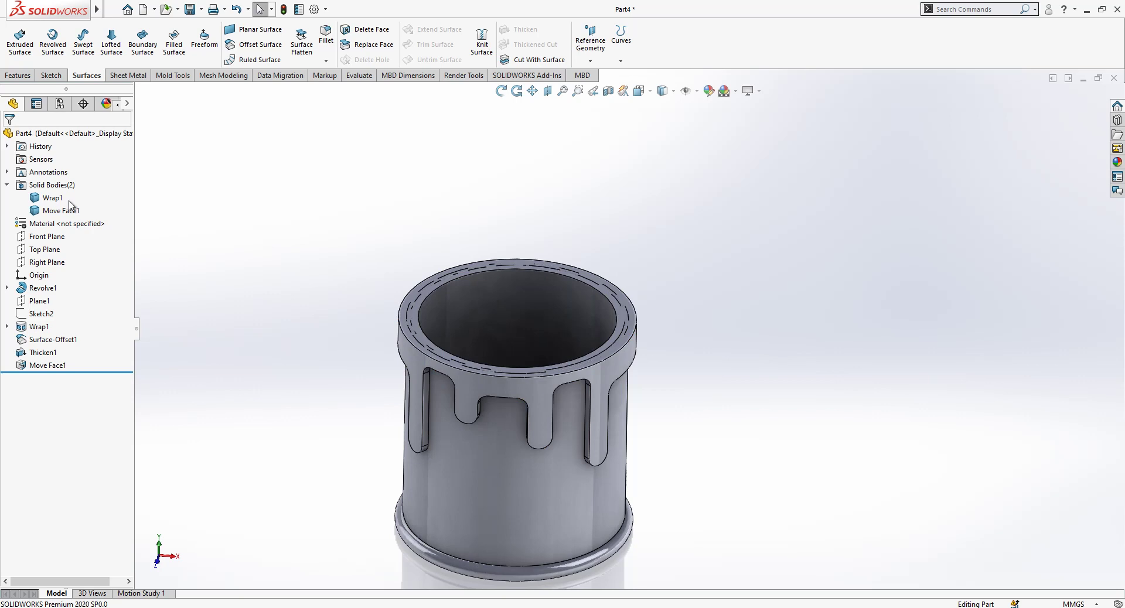
Make one copy of the drip ring body in place with Move/Copy Body, and hide the original ring body
{"action": "left_click", "coordinate": [112, 9]}
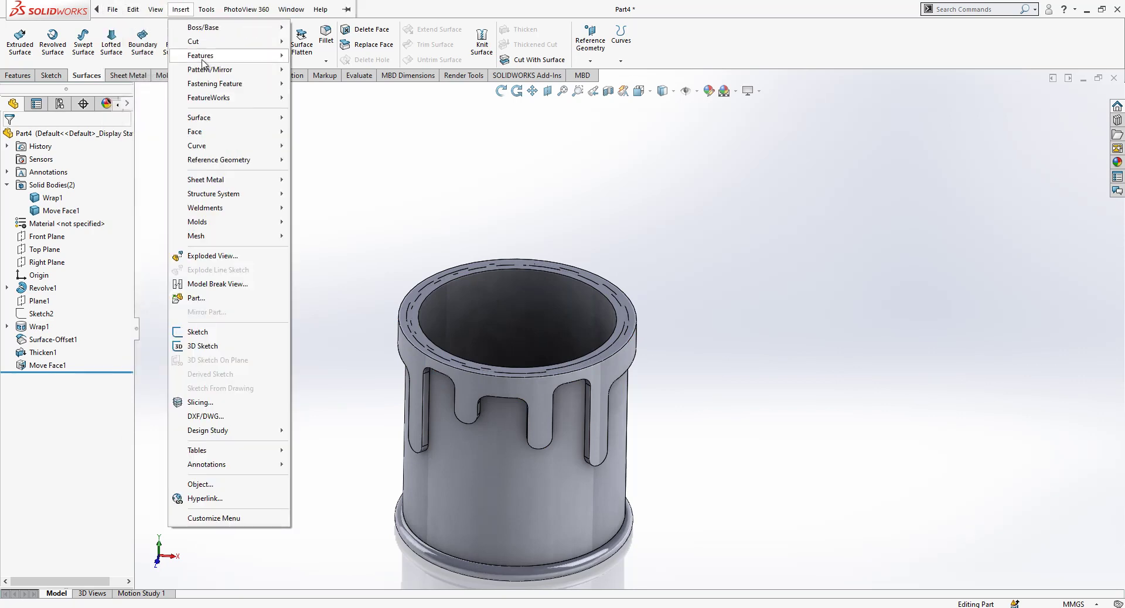
{"action": "mouse_move", "coordinate": [216, 59]}
{"action": "left_click", "coordinate": [365, 372]}
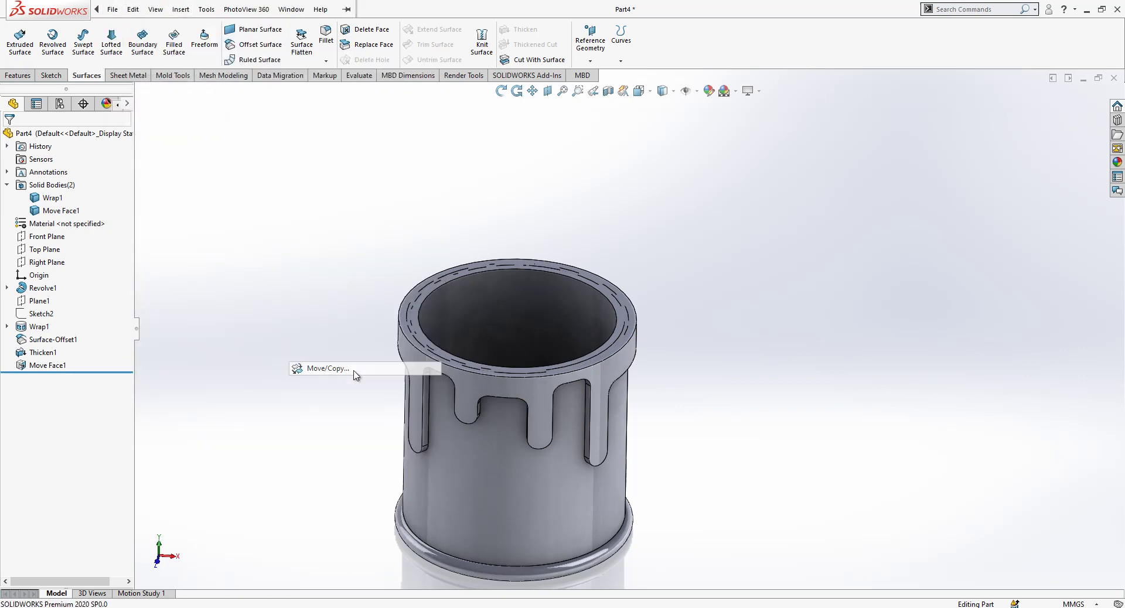
{"action": "left_click", "coordinate": [403, 359]}
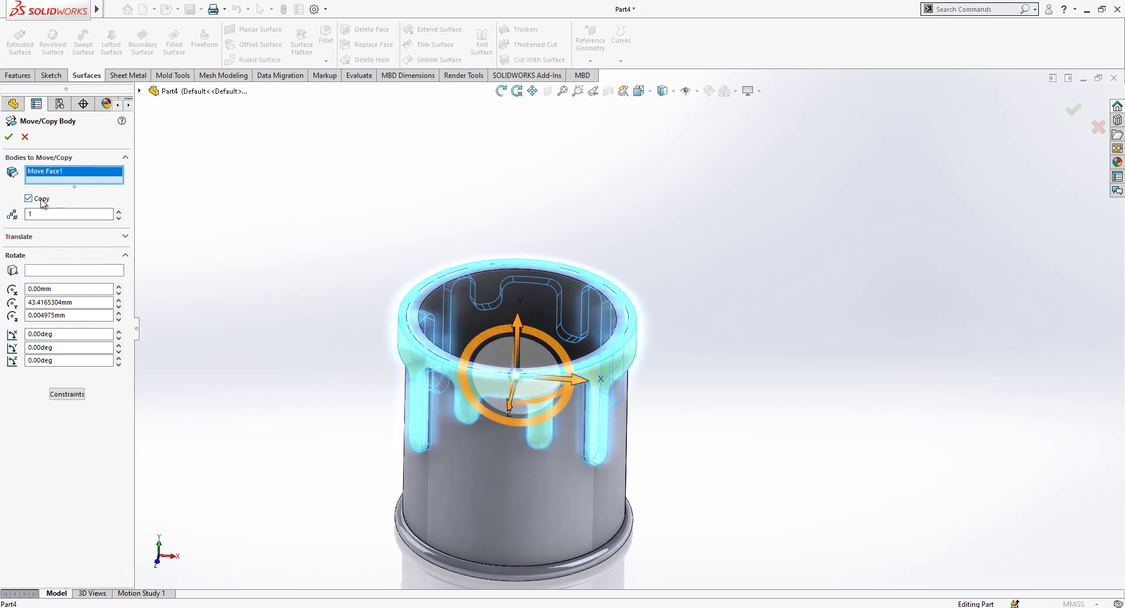
{"action": "left_click", "coordinate": [9, 137]}
{"action": "left_click", "coordinate": [586, 311]}
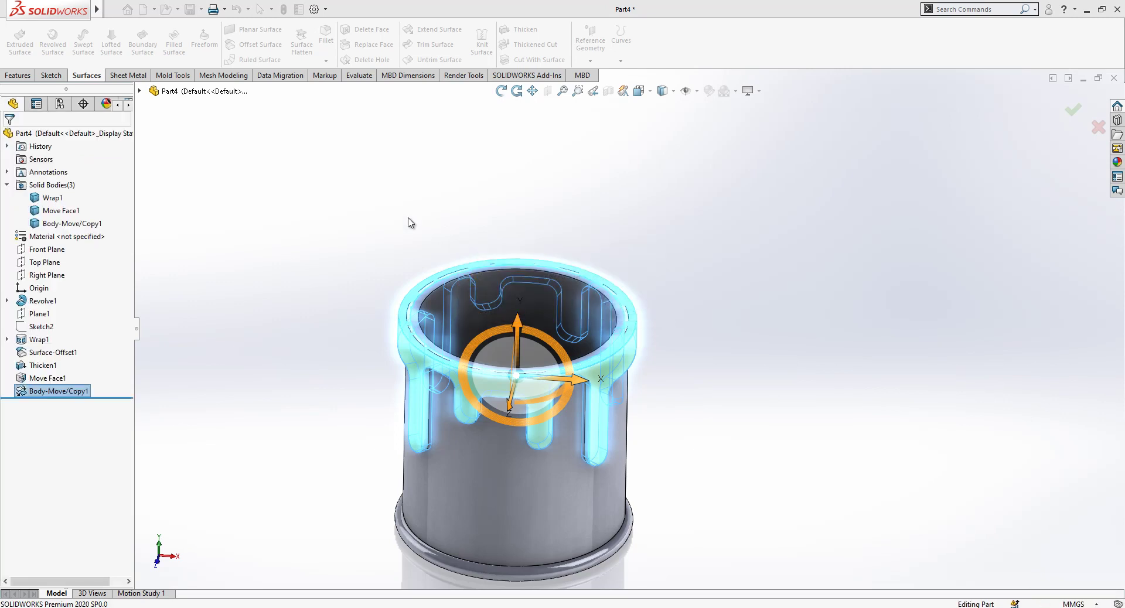
{"action": "left_click", "coordinate": [61, 211]}
{"action": "left_click", "coordinate": [240, 214]}
Set up a Combine feature with the Subtract operation, using the container as the main body
{"action": "scroll", "coordinate": [556, 353], "scroll_direction": "up", "scroll_amount": 1}
{"action": "scroll", "coordinate": [554, 348], "scroll_direction": "down", "scroll_amount": 1}
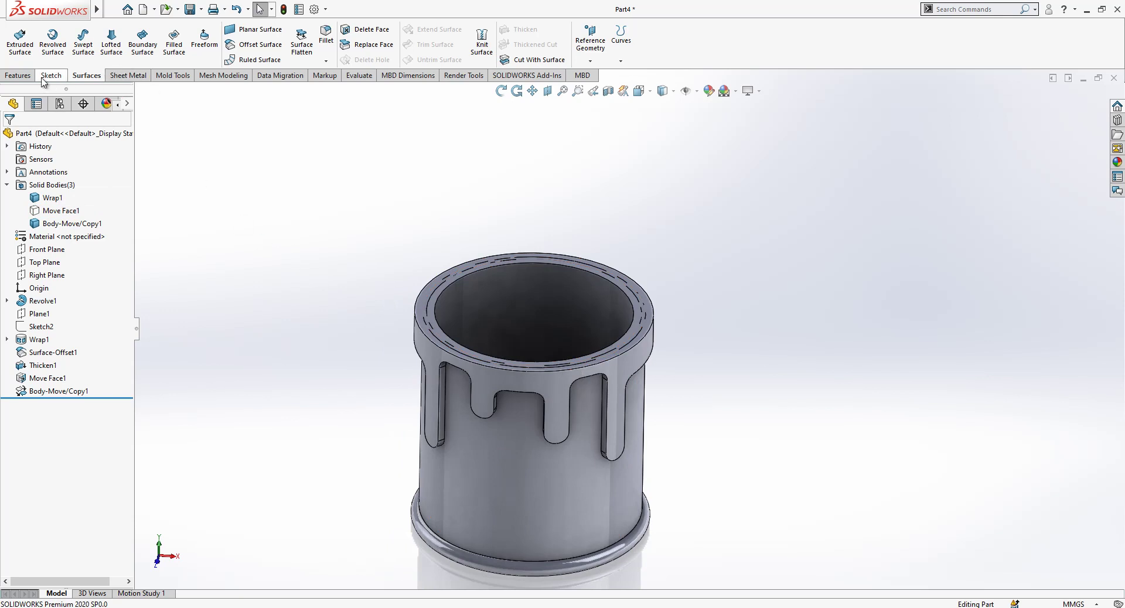
{"action": "mouse_move", "coordinate": [97, 11]}
{"action": "left_click", "coordinate": [178, 9]}
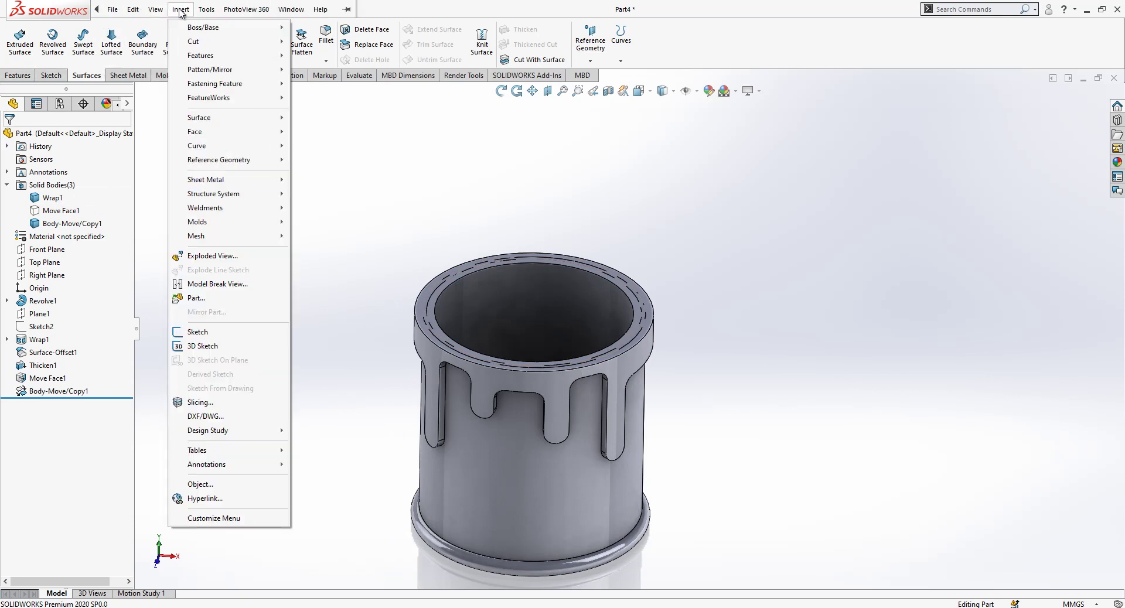
{"action": "mouse_move", "coordinate": [245, 61]}
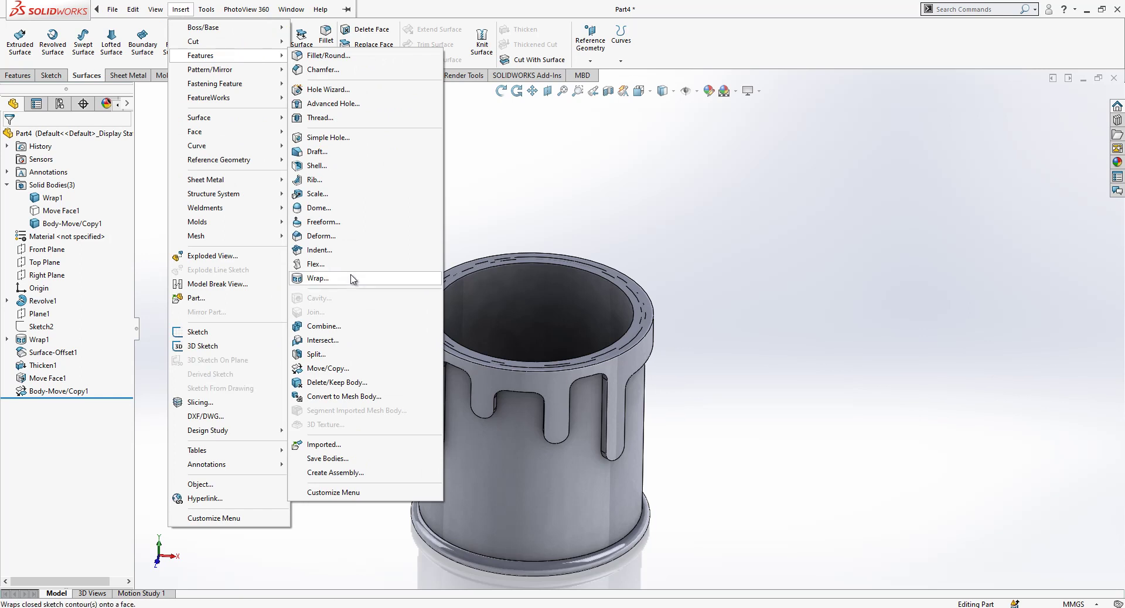
{"action": "left_click", "coordinate": [339, 326]}
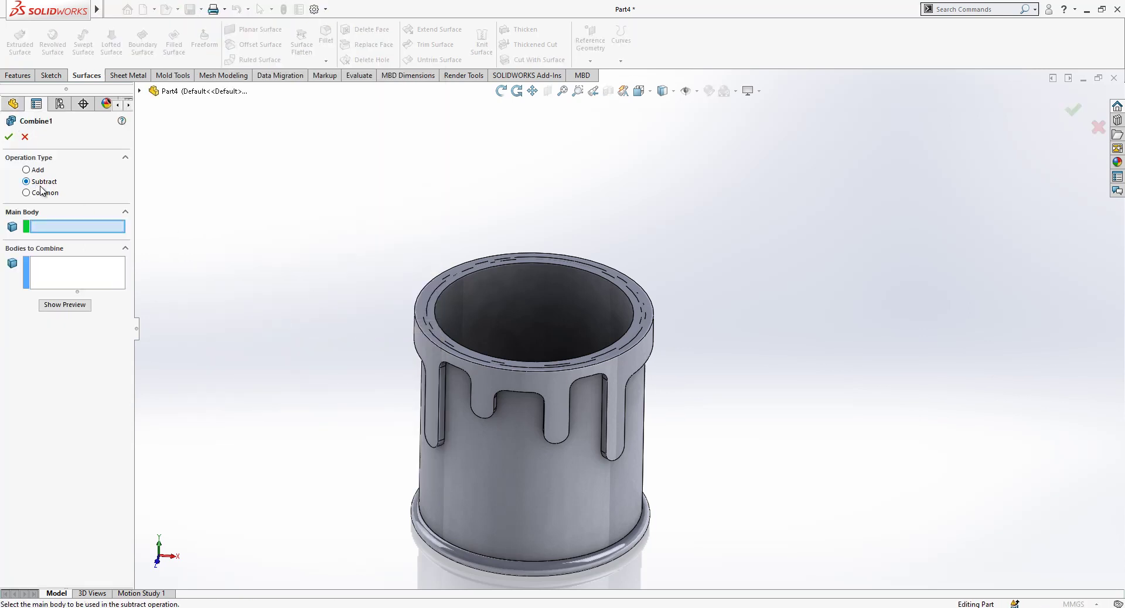
{"action": "left_click", "coordinate": [565, 289]}
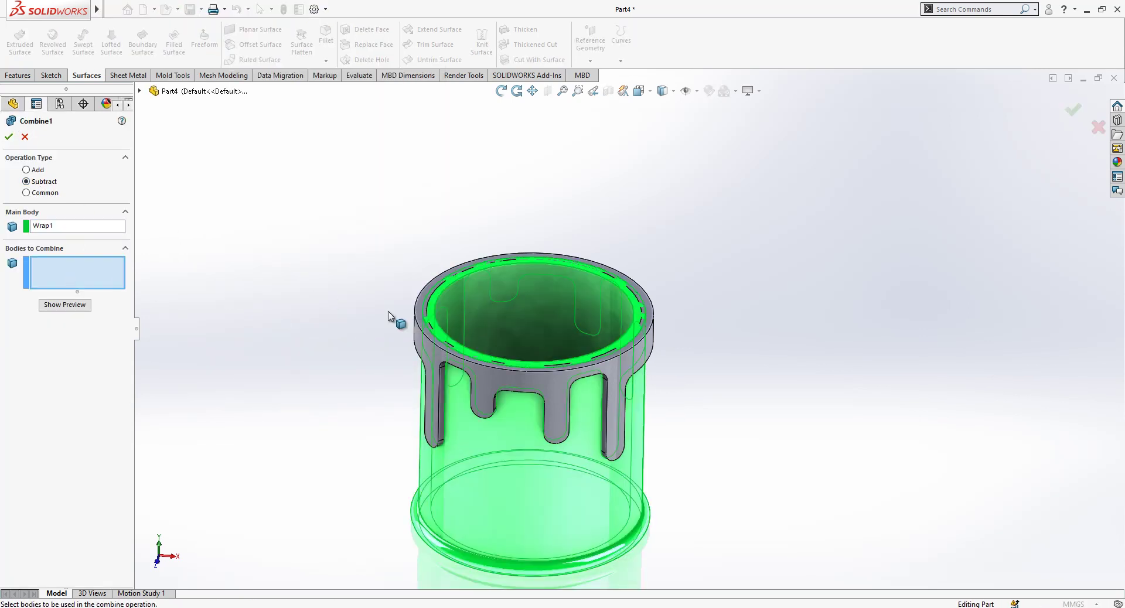
Subtract the drip-shaped ring body from the cup body with the Combine operation
{"action": "left_click", "coordinate": [455, 354]}
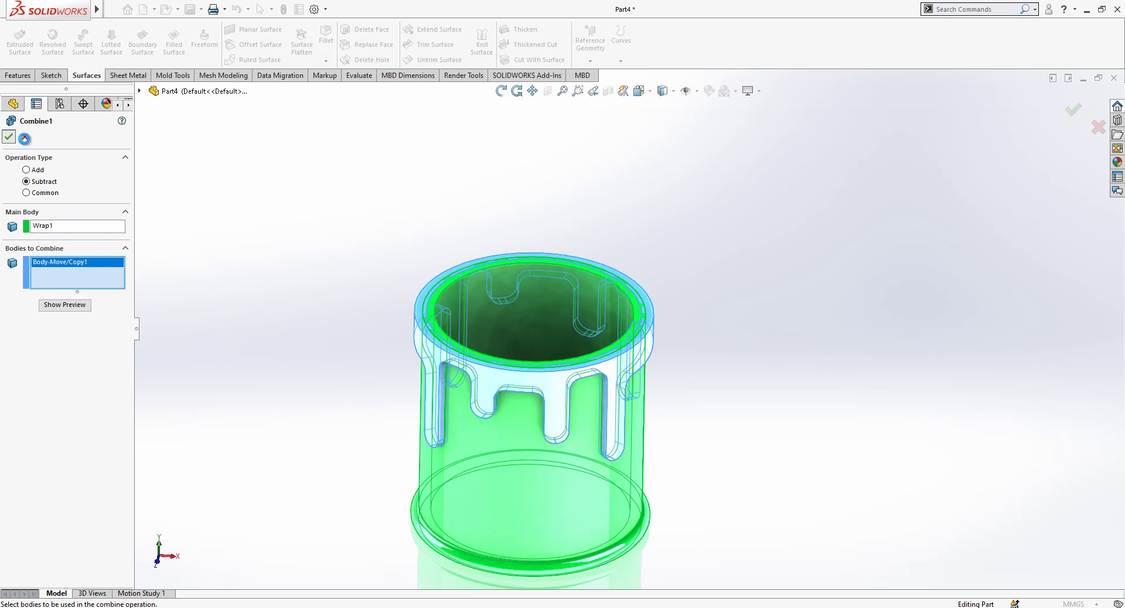
{"action": "key", "text": "Return"}
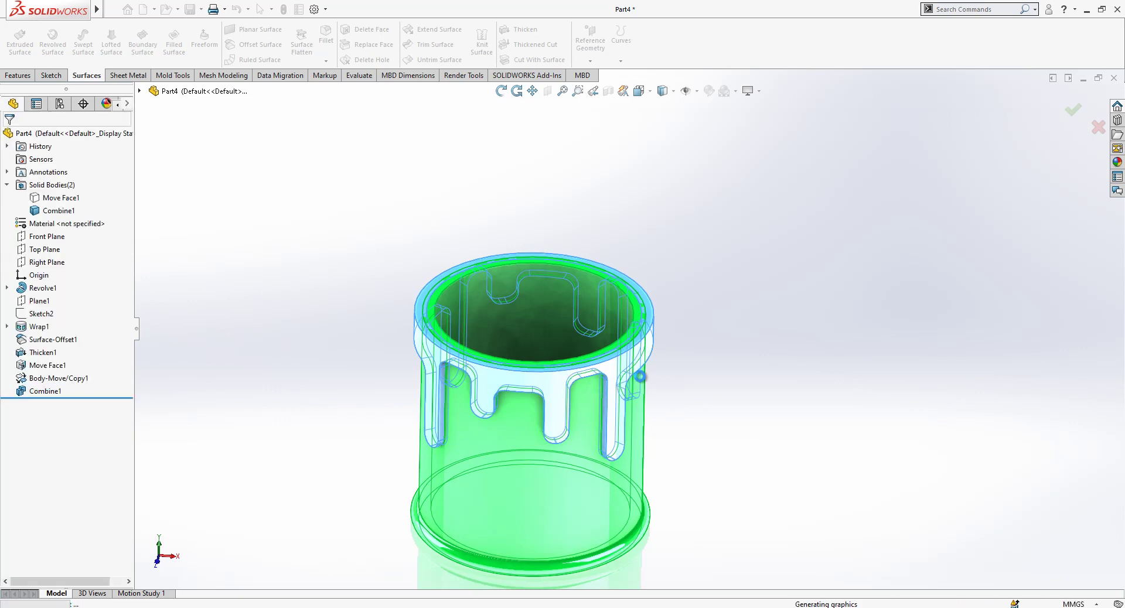
{"action": "scroll", "coordinate": [711, 371], "scroll_direction": "down", "scroll_amount": 2}
{"action": "scroll", "coordinate": [445, 368], "scroll_direction": "up", "scroll_amount": 2}
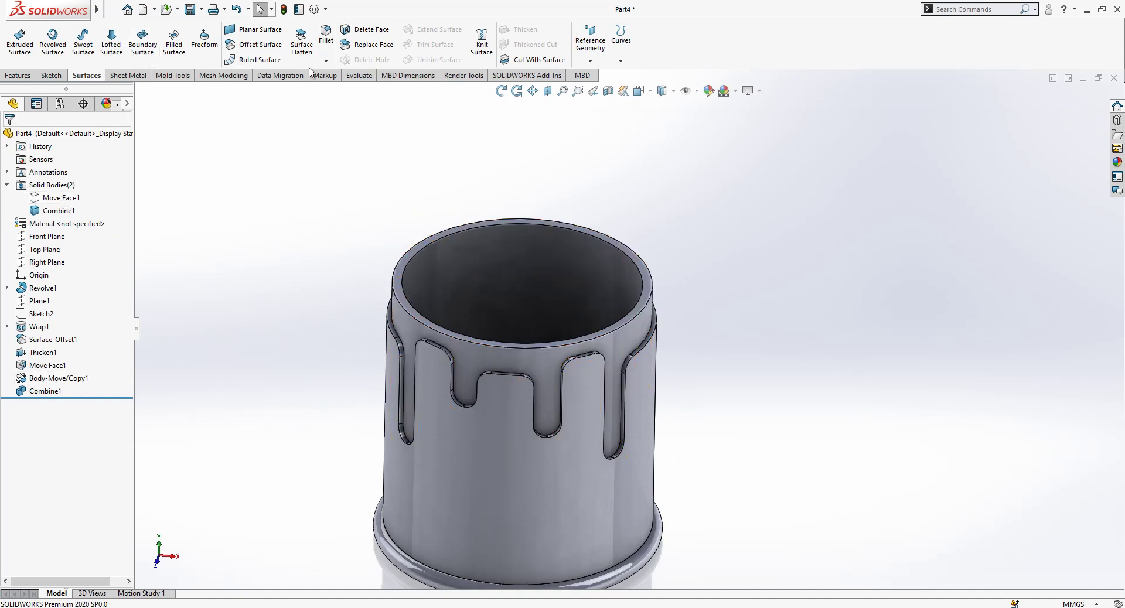
Chamfer the outline edge of the drip recess on the cup by 0.95 mm at 45°, with tangent propagation
{"action": "left_click", "coordinate": [326, 60]}
{"action": "left_click", "coordinate": [344, 91]}
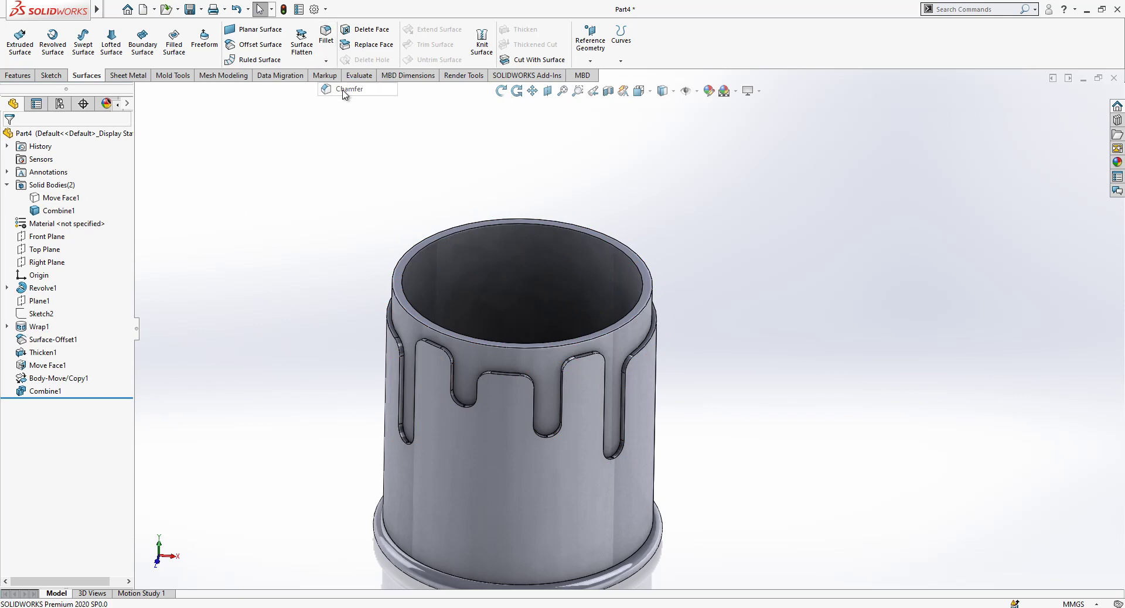
{"action": "scroll", "coordinate": [422, 299], "scroll_direction": "down", "scroll_amount": 5}
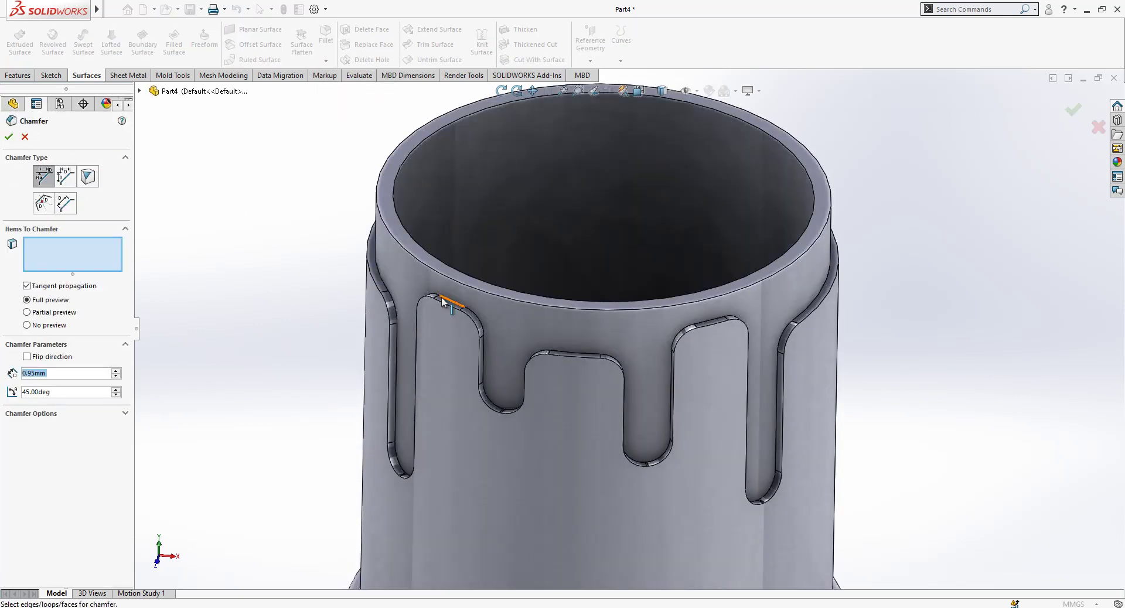
{"action": "left_click", "coordinate": [445, 305]}
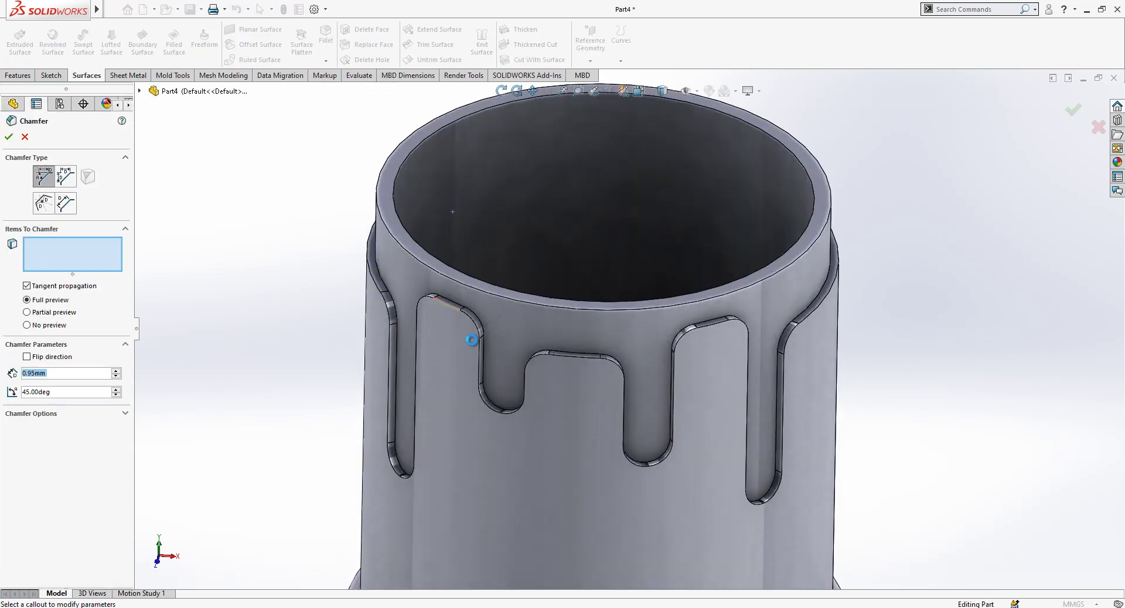
{"action": "scroll", "coordinate": [735, 353], "scroll_direction": "up", "scroll_amount": 4}
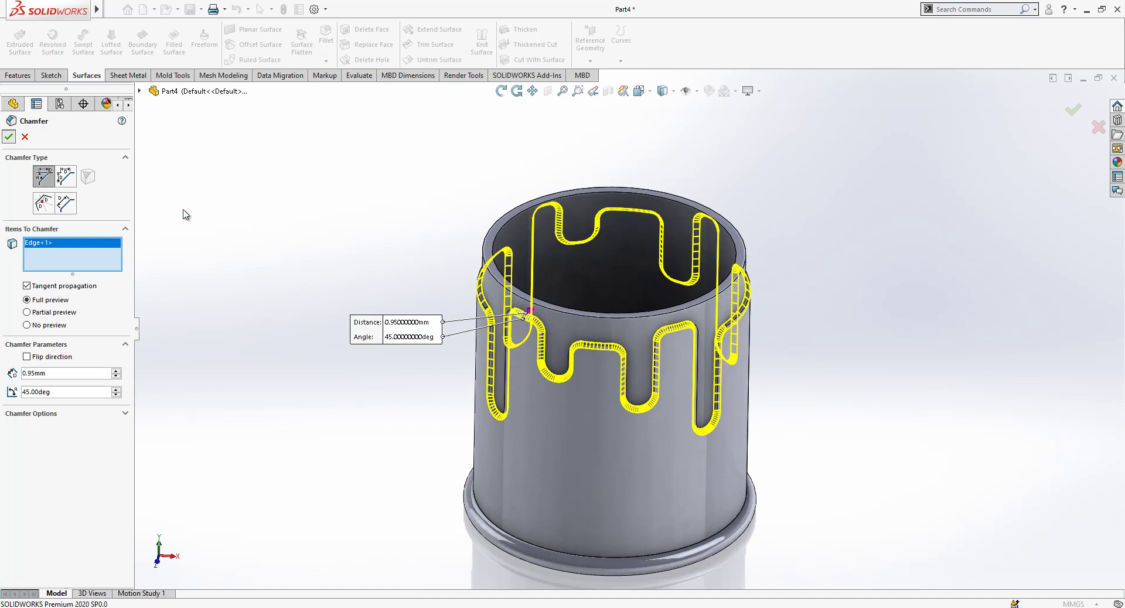
Show the hidden drip body Move Face1 again and clear the selection
{"action": "left_click", "coordinate": [74, 199]}
{"action": "left_click", "coordinate": [75, 199]}
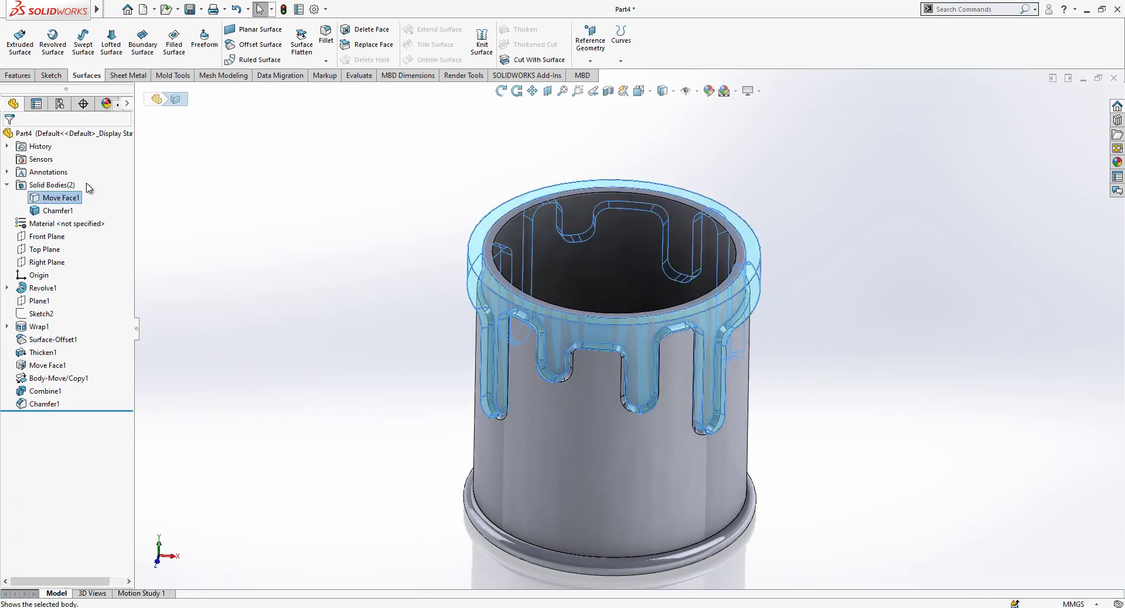
{"action": "left_click", "coordinate": [249, 245]}
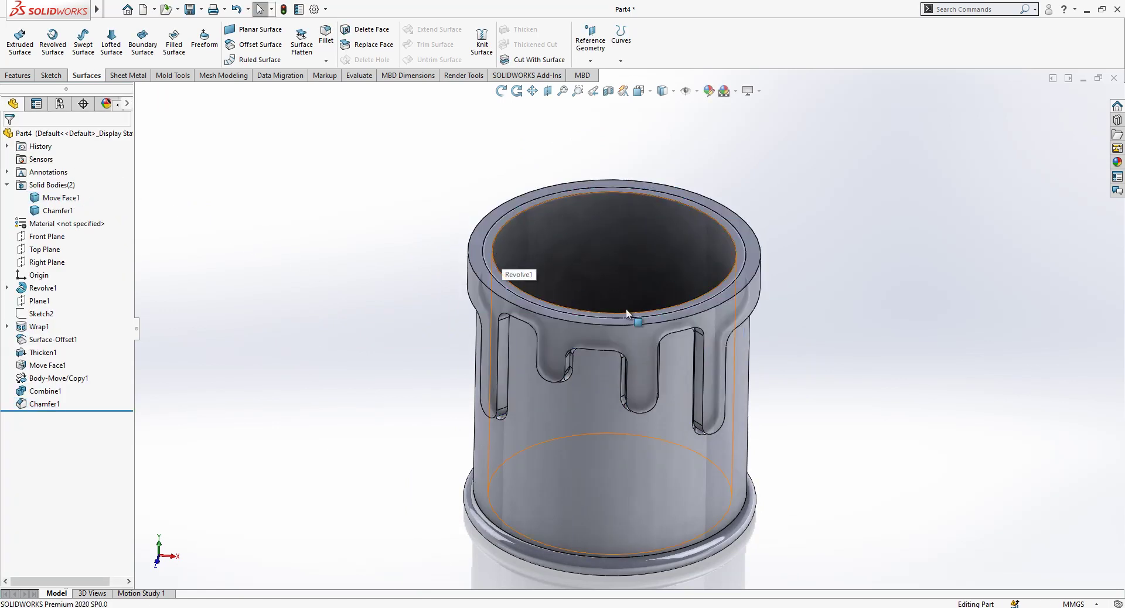
Start a sketch on the drip ring's upper face and convert that face's outline and the cup's inner rim edge
{"action": "scroll", "coordinate": [753, 289], "scroll_direction": "up", "scroll_amount": 2}
{"action": "left_click", "coordinate": [749, 249]}
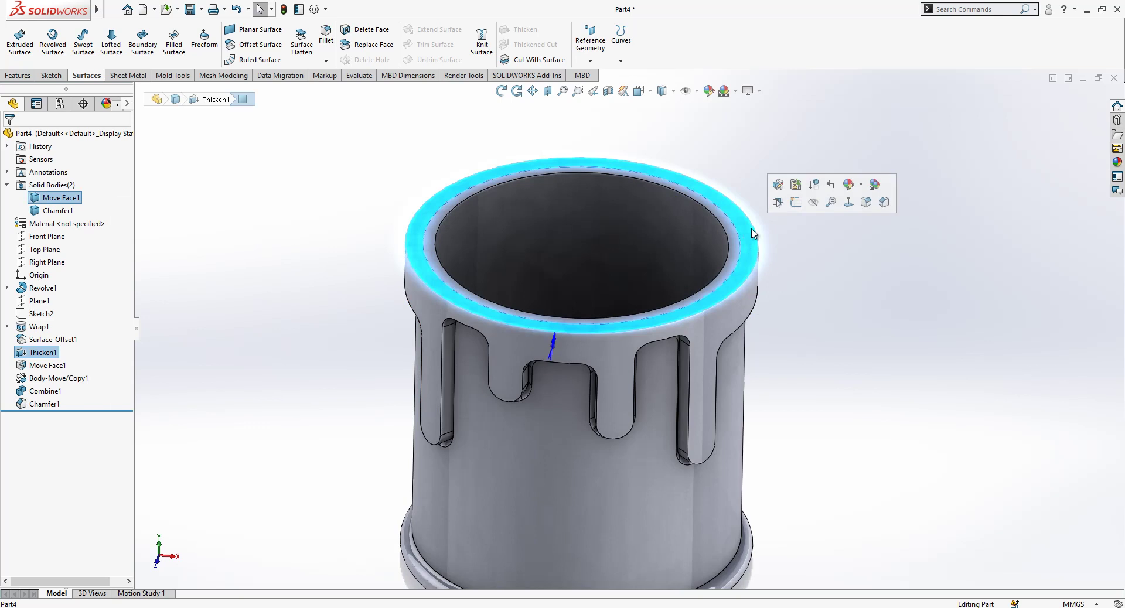
{"action": "left_click", "coordinate": [793, 202]}
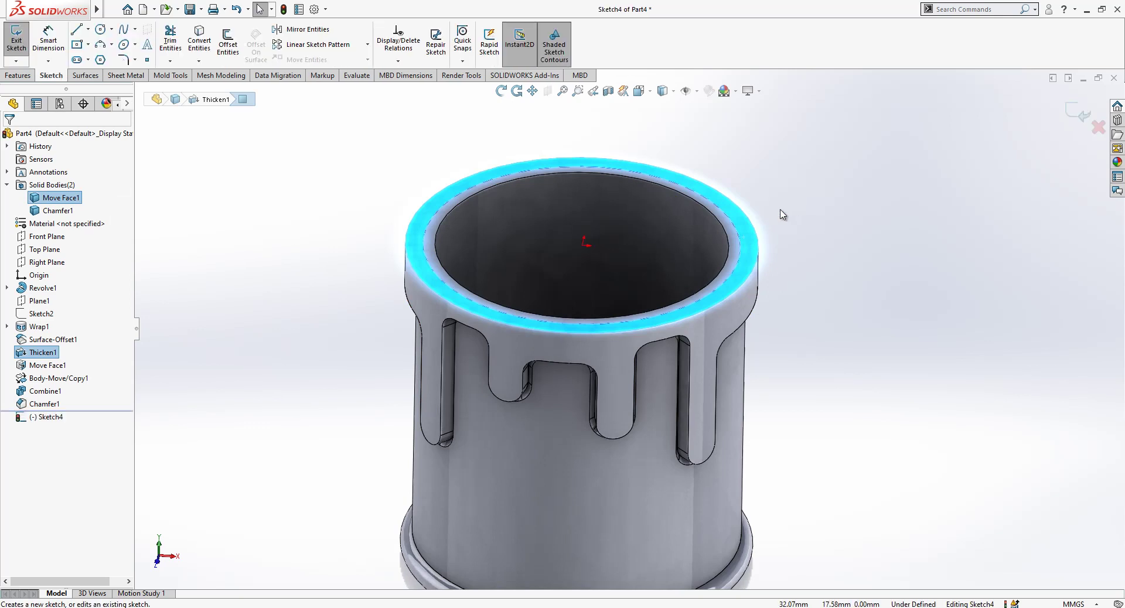
{"action": "left_click", "coordinate": [722, 226]}
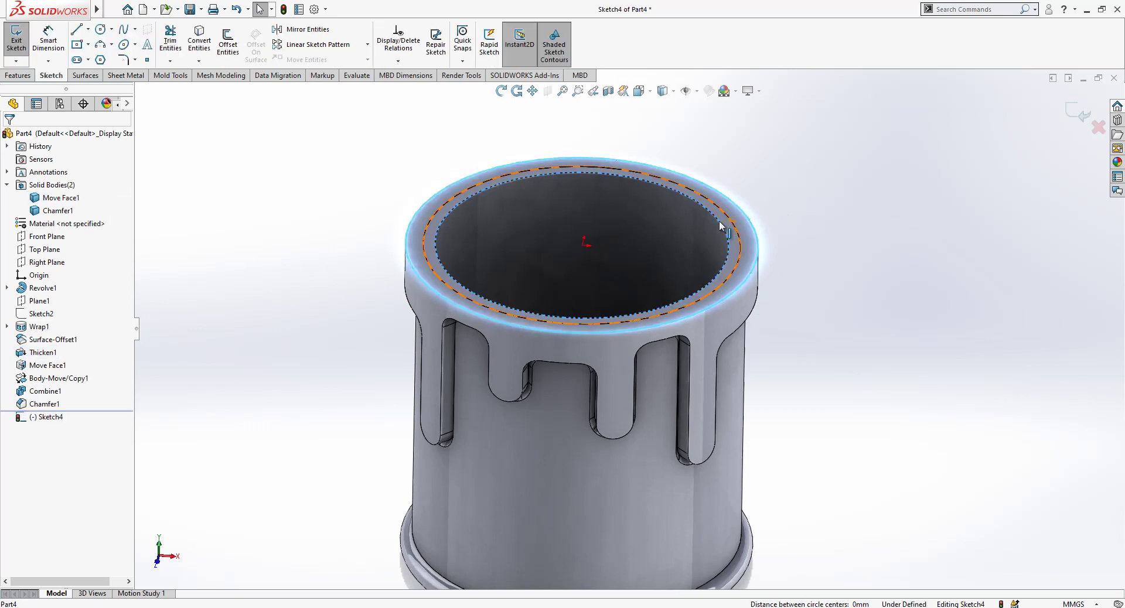
{"action": "left_click", "coordinate": [202, 61]}
Extrude the ring profile upward 3 mm, limiting the feature scope to the drip body with the result merged
{"action": "left_click", "coordinate": [26, 73]}
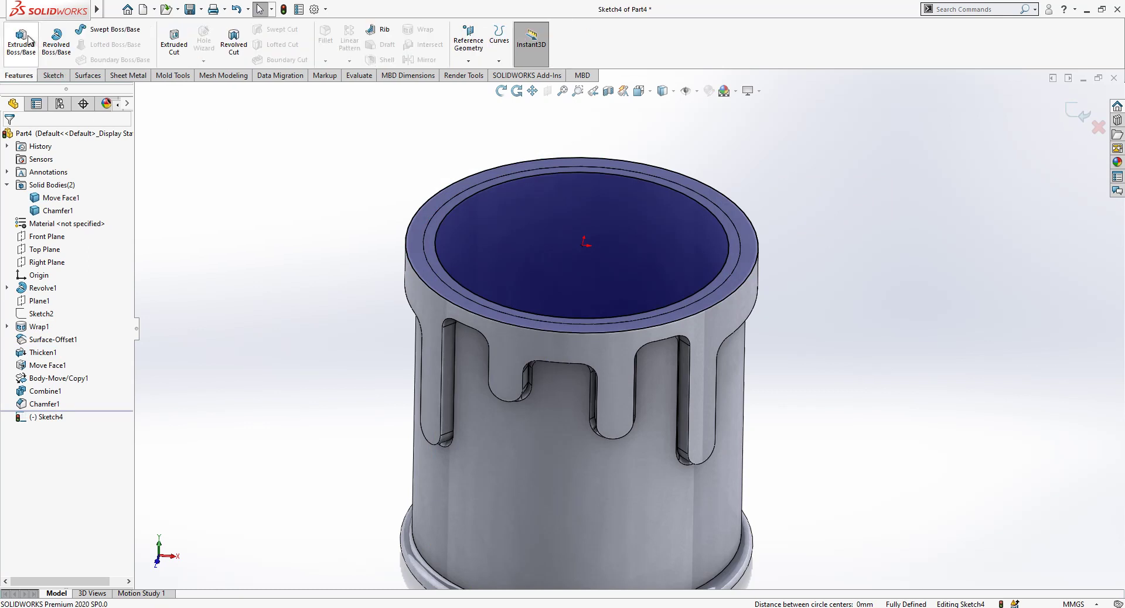
{"action": "left_click", "coordinate": [28, 40]}
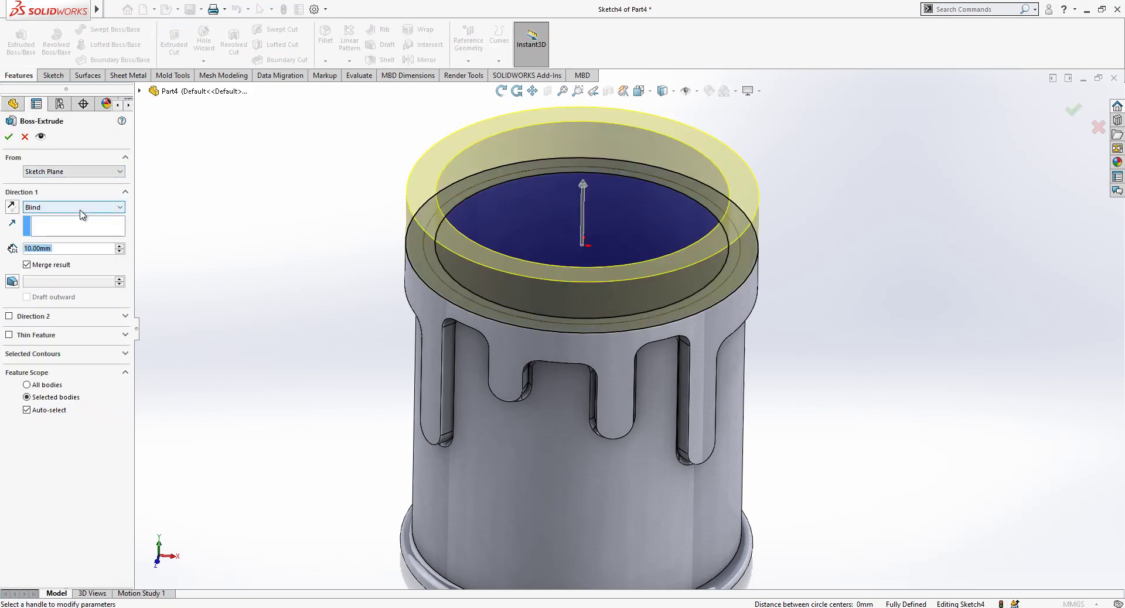
{"action": "type", "text": "3"}
{"action": "key", "text": "Return"}
{"action": "left_click", "coordinate": [50, 410]}
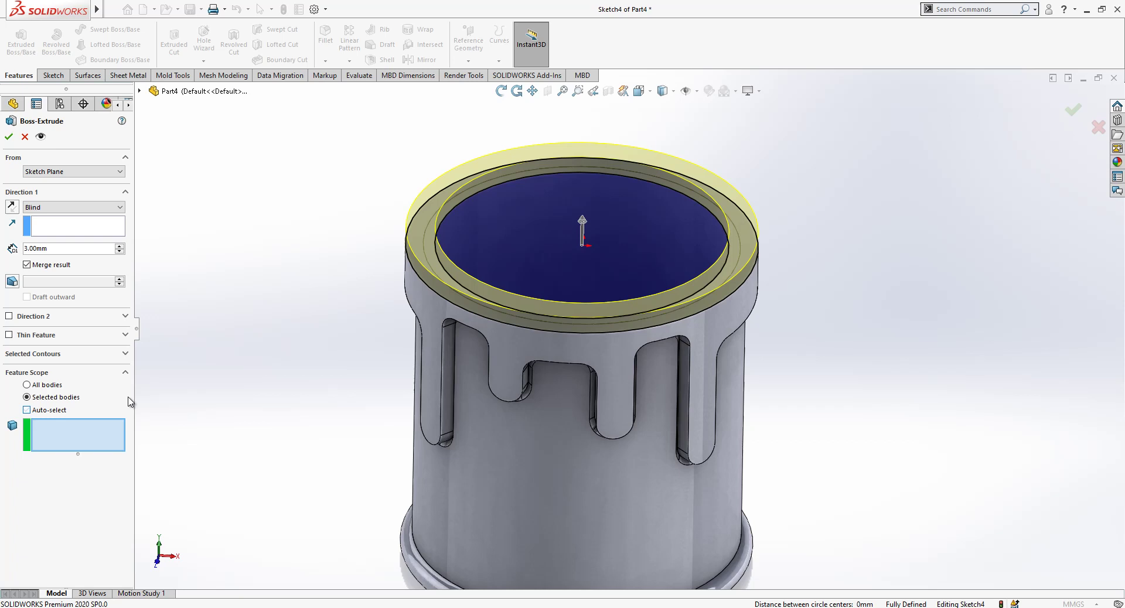
{"action": "left_click", "coordinate": [419, 310]}
{"action": "left_click", "coordinate": [9, 137]}
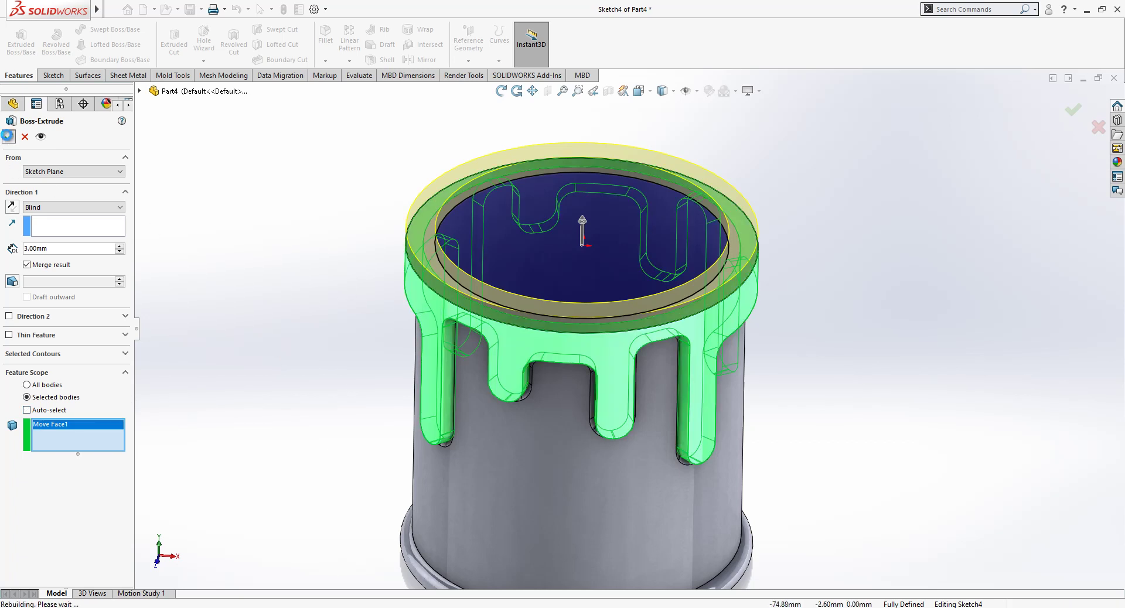
{"action": "left_click", "coordinate": [316, 255]}
Apply a grey colour with RGB 128, 128, 128 to the whole cup body
{"action": "scroll", "coordinate": [625, 264], "scroll_direction": "up", "scroll_amount": 2}
{"action": "middle_click_drag", "start_coordinate": [624, 263], "coordinate": [606, 304]}
{"action": "right_click", "coordinate": [588, 415]}
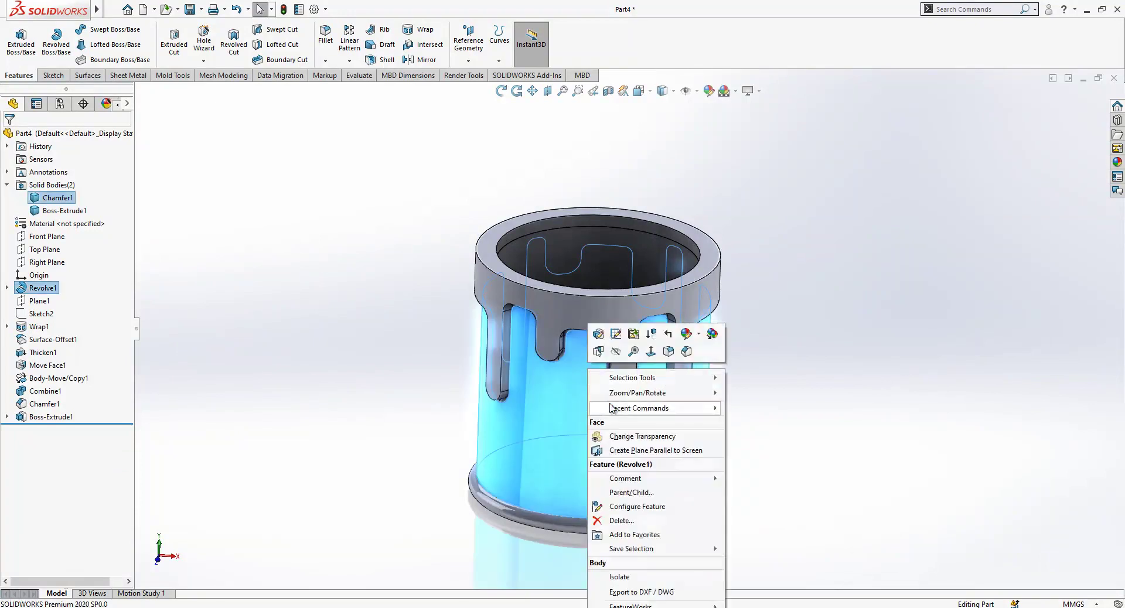
{"action": "left_click", "coordinate": [687, 334]}
{"action": "left_click", "coordinate": [702, 387]}
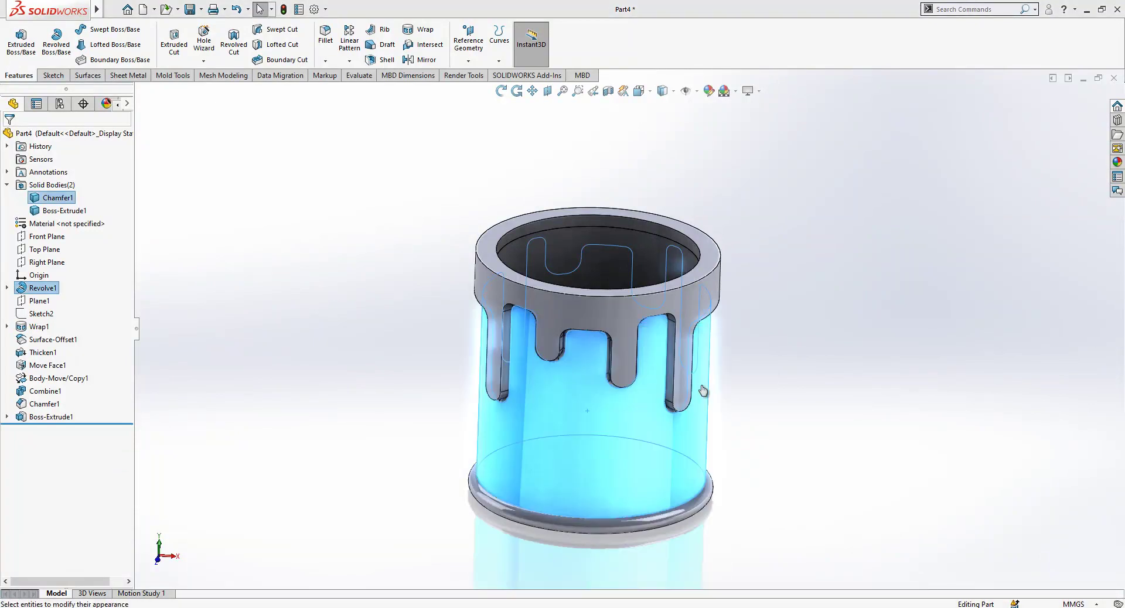
{"action": "left_click", "coordinate": [590, 407]}
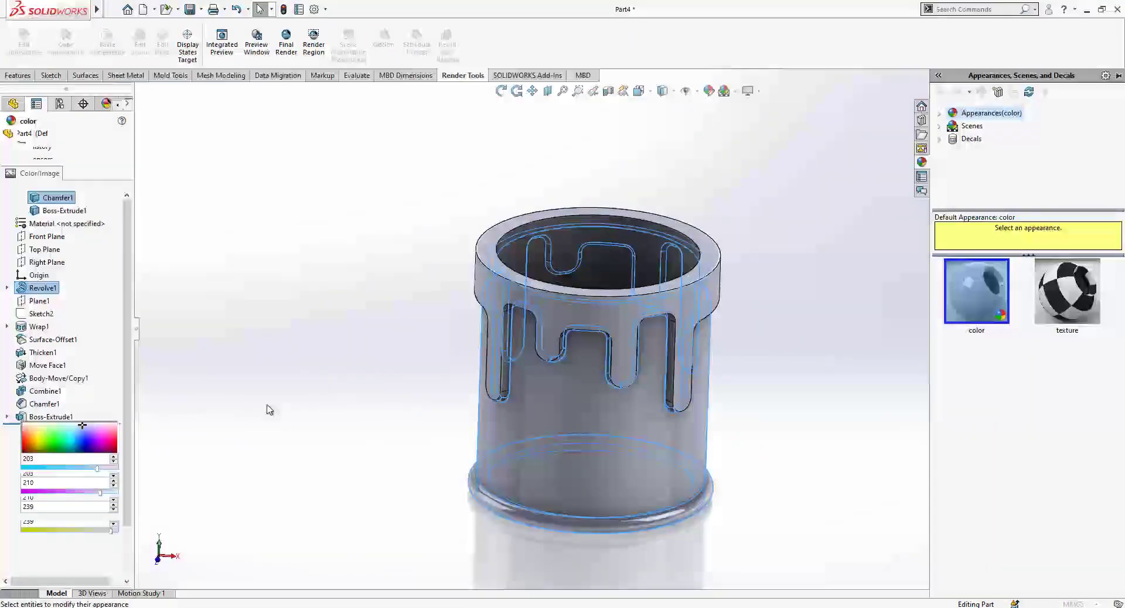
{"action": "left_click", "coordinate": [91, 386]}
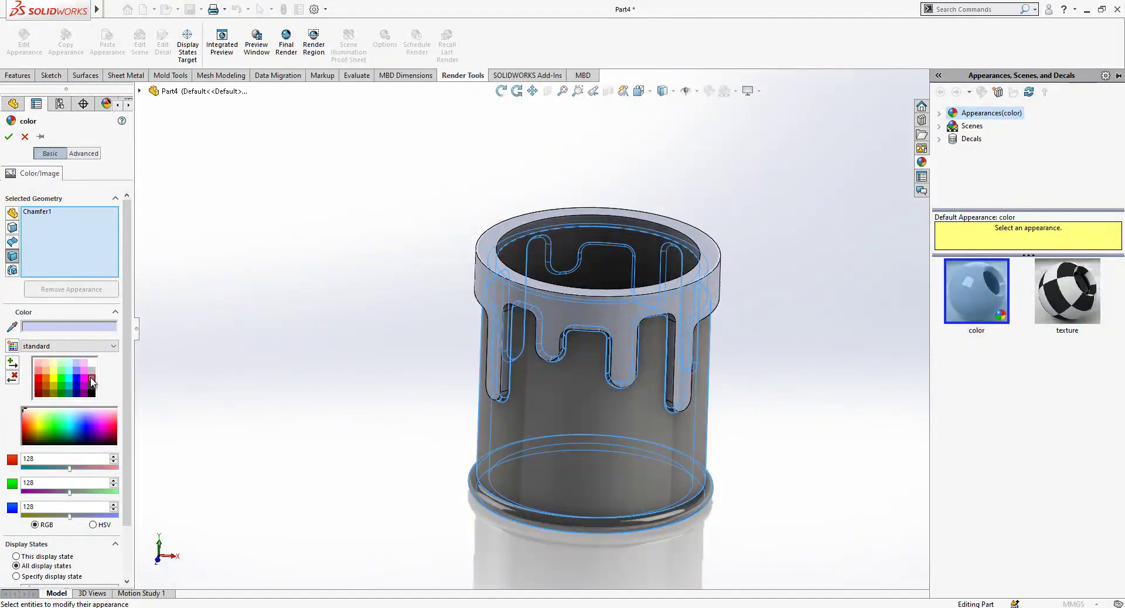
{"action": "left_click", "coordinate": [8, 137]}
Apply an orange colour to the whole drip body
{"action": "right_click", "coordinate": [489, 279]}
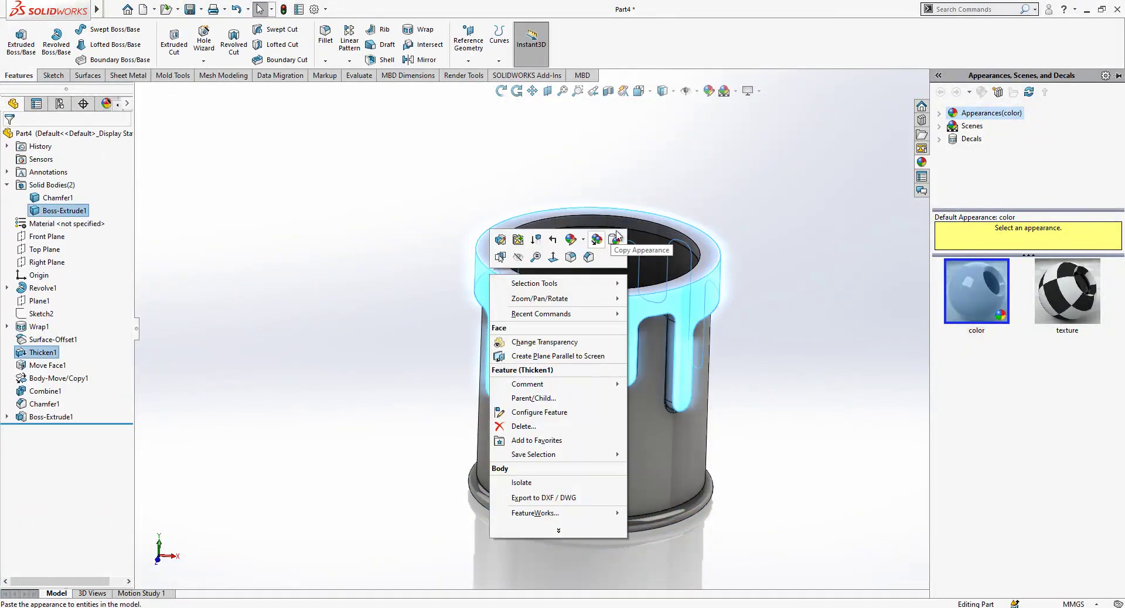
{"action": "left_click", "coordinate": [572, 239]}
{"action": "left_click", "coordinate": [593, 292]}
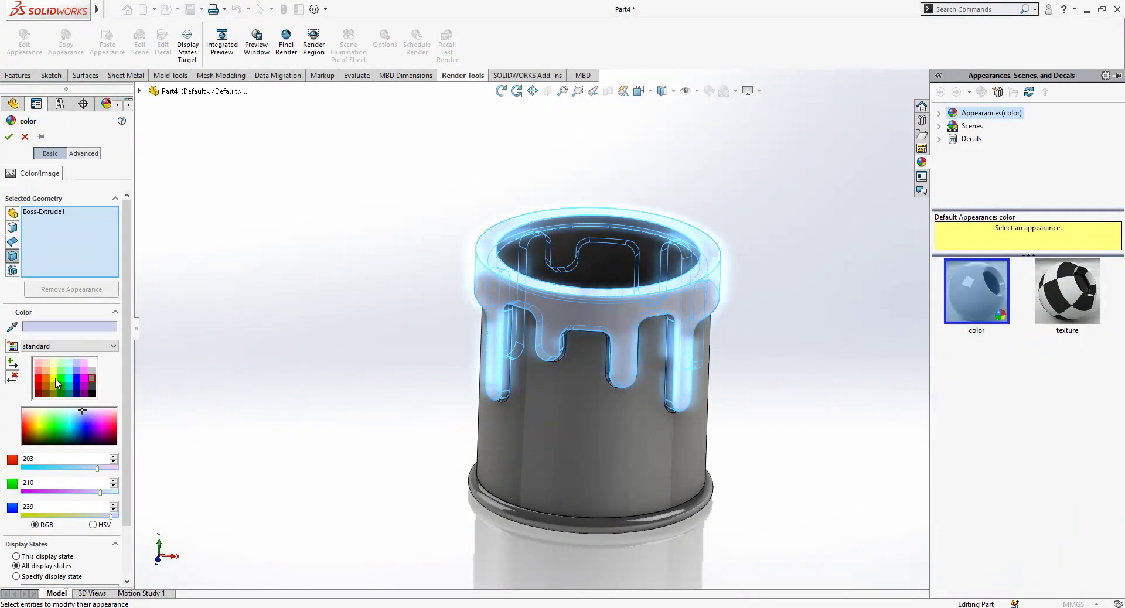
{"action": "left_click", "coordinate": [56, 384]}
{"action": "left_click", "coordinate": [47, 377]}
{"action": "left_click", "coordinate": [9, 136]}
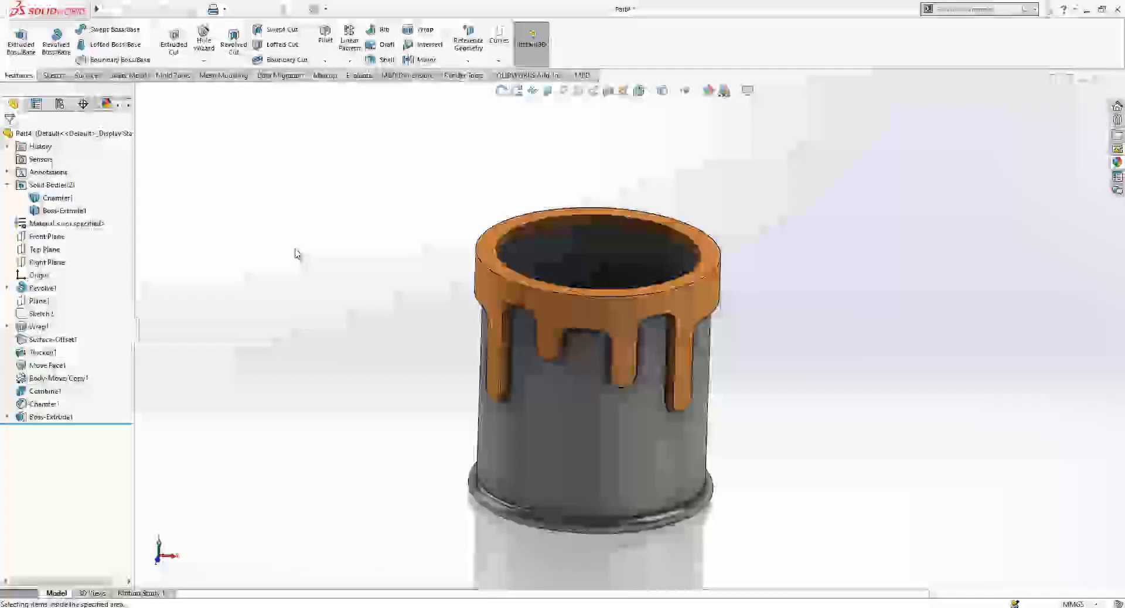
Chamfer the drip body's outer face edges and the inner edge of its upper rim by 1 mm at 45°
{"action": "scroll", "coordinate": [623, 296], "scroll_direction": "down", "scroll_amount": 3}
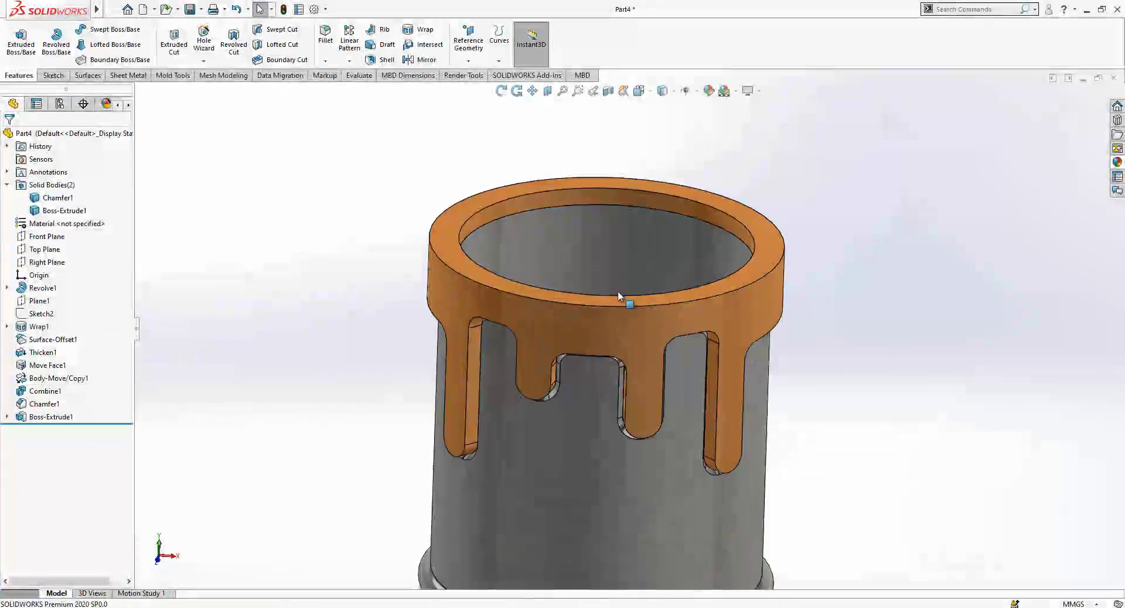
{"action": "left_click", "coordinate": [335, 61]}
{"action": "left_click", "coordinate": [348, 88]}
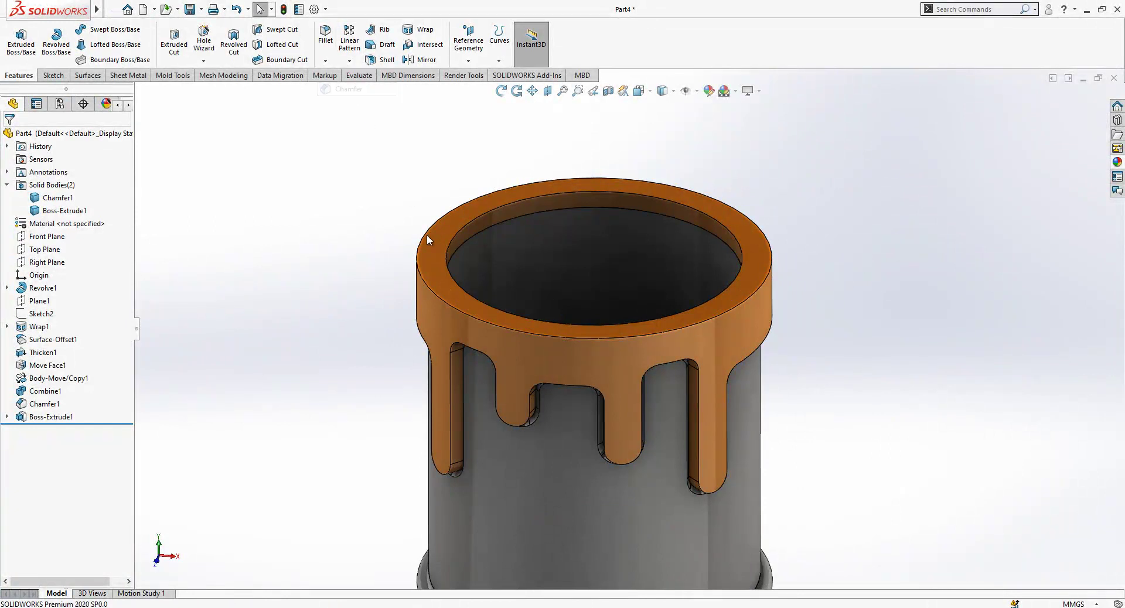
{"action": "left_click", "coordinate": [436, 312]}
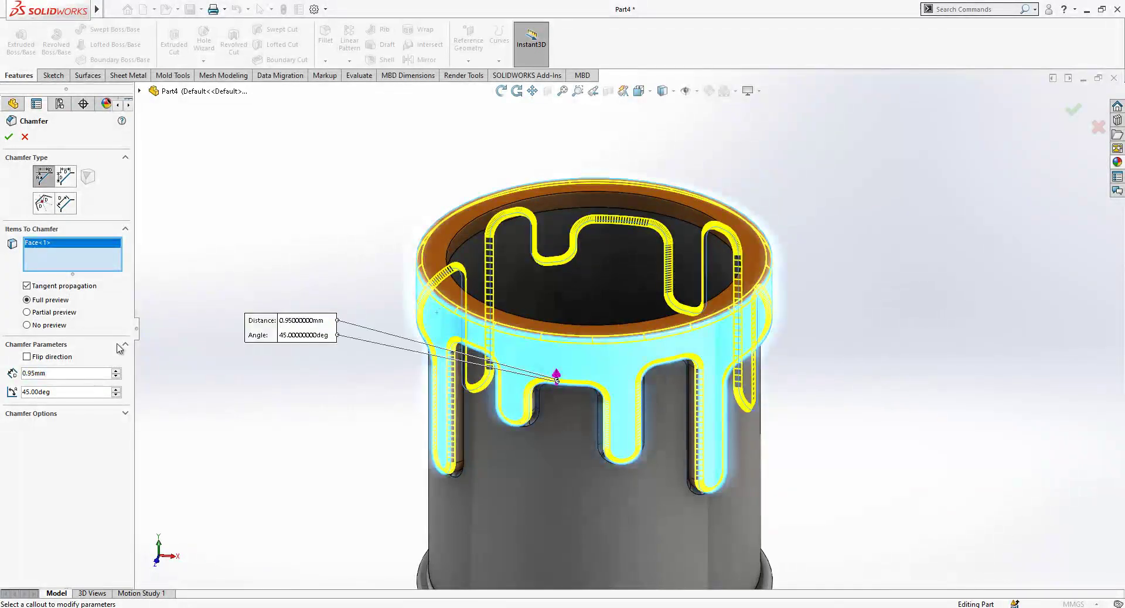
{"action": "double_click", "coordinate": [52, 374]}
{"action": "type", "text": "1"}
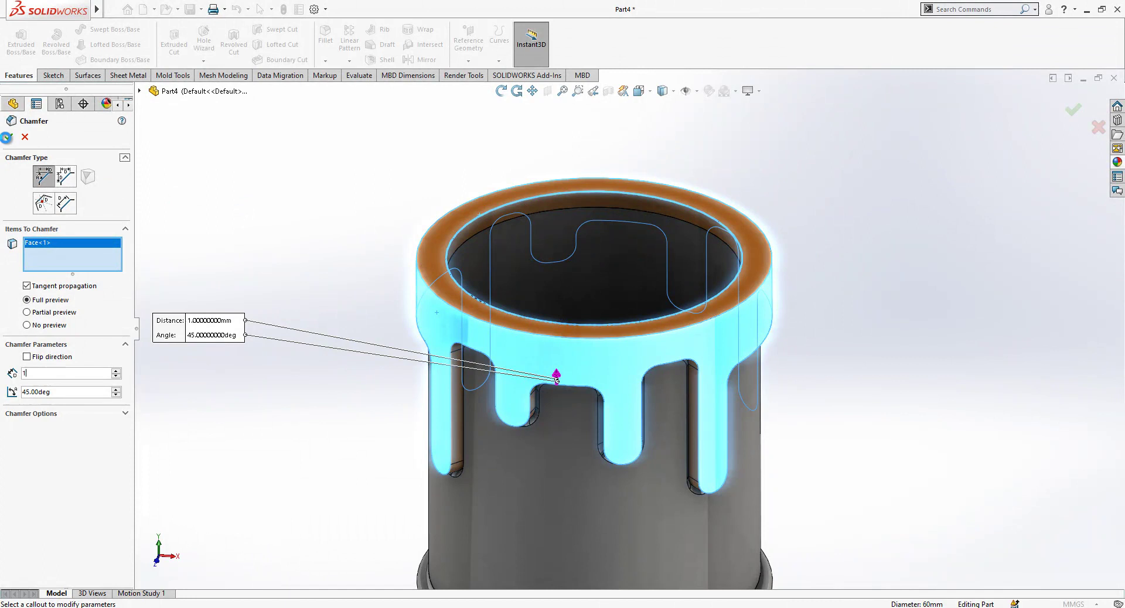
{"action": "left_click", "coordinate": [618, 188]}
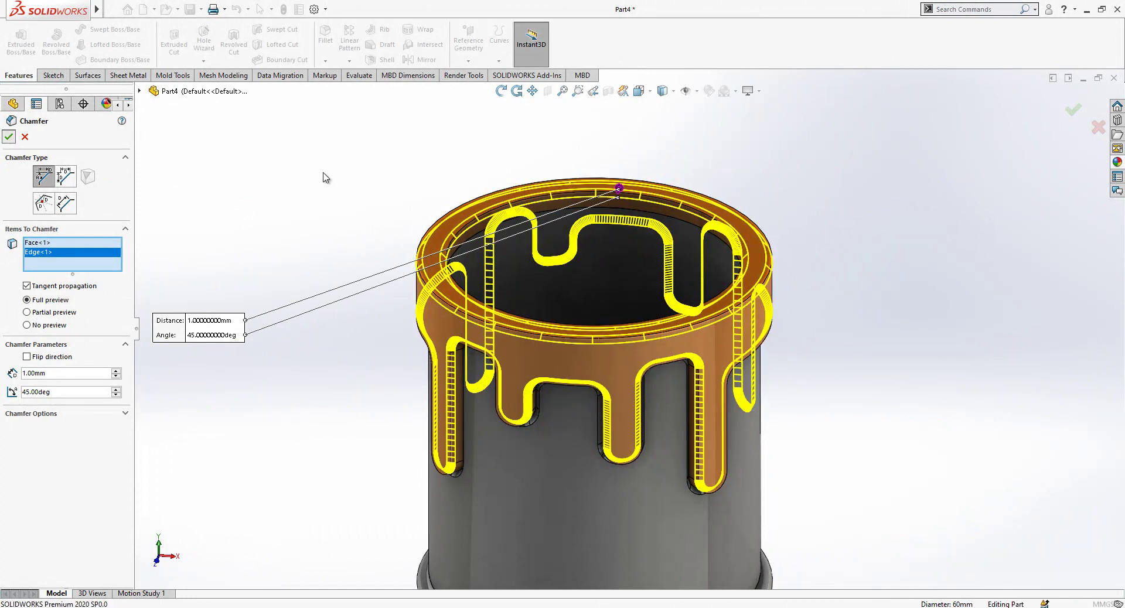
{"action": "scroll", "coordinate": [624, 326], "scroll_direction": "up", "scroll_amount": 2}
{"action": "middle_click_drag", "start_coordinate": [623, 326], "coordinate": [697, 428]}
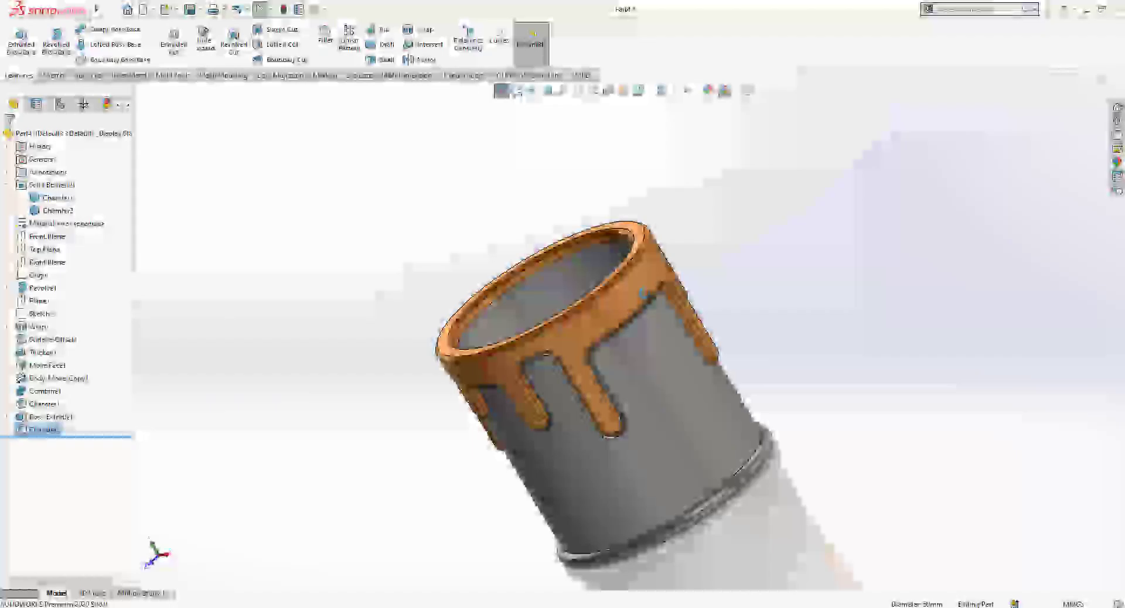
{"action": "left_click_drag", "start_coordinate": [642, 292], "coordinate": [673, 234]}
{"action": "key", "text": "Escape"}
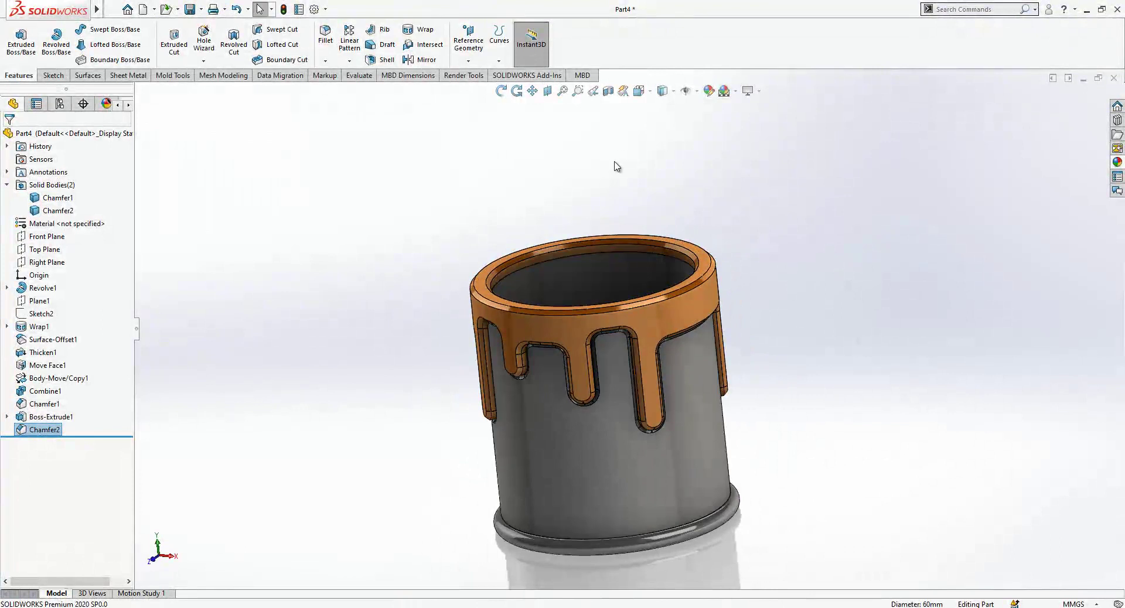
Sketch on the Front Plane a vertical construction line about 37 mm up from the origin and a horizontal one about 34 mm long past the wall
{"action": "left_click", "coordinate": [47, 236]}
{"action": "left_click", "coordinate": [92, 227]}
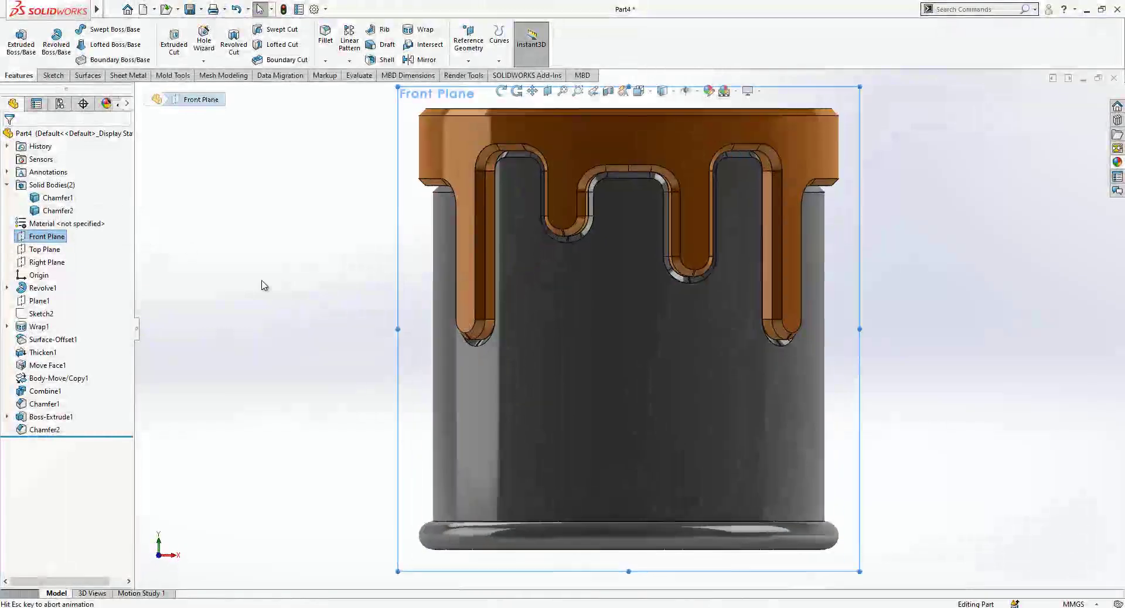
{"action": "right_click", "coordinate": [61, 238]}
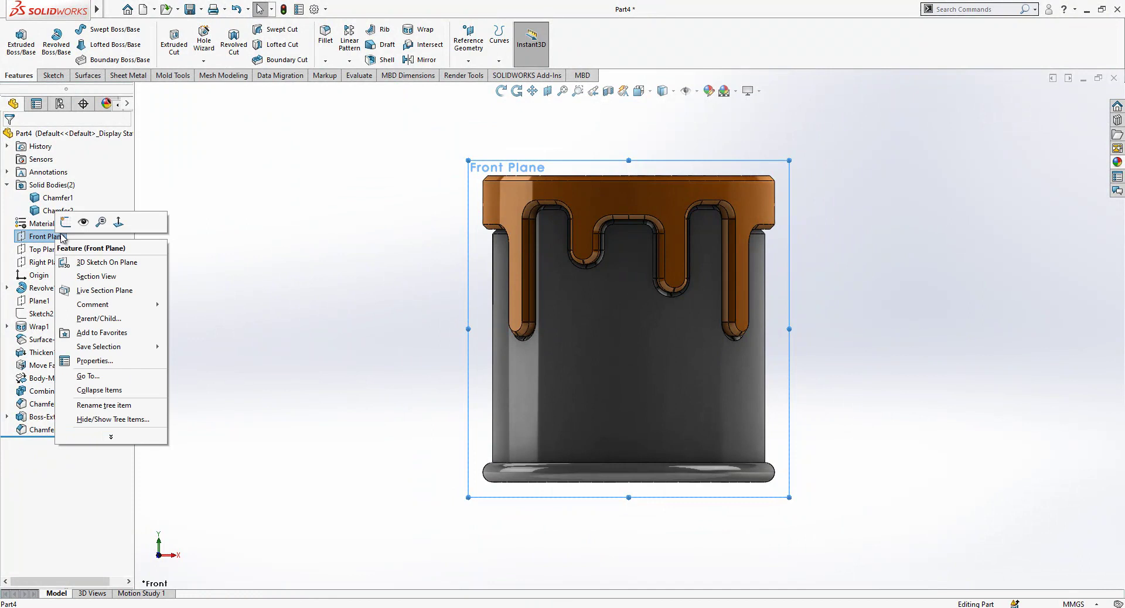
{"action": "left_click", "coordinate": [65, 223]}
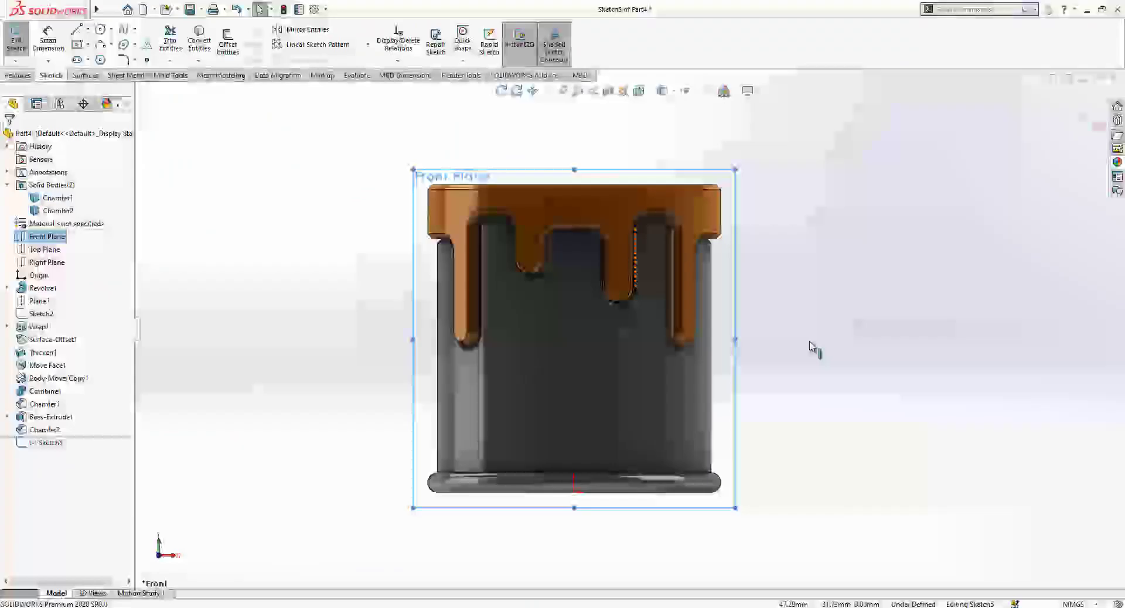
{"action": "key", "text": "l"}
{"action": "left_click", "coordinate": [574, 492]}
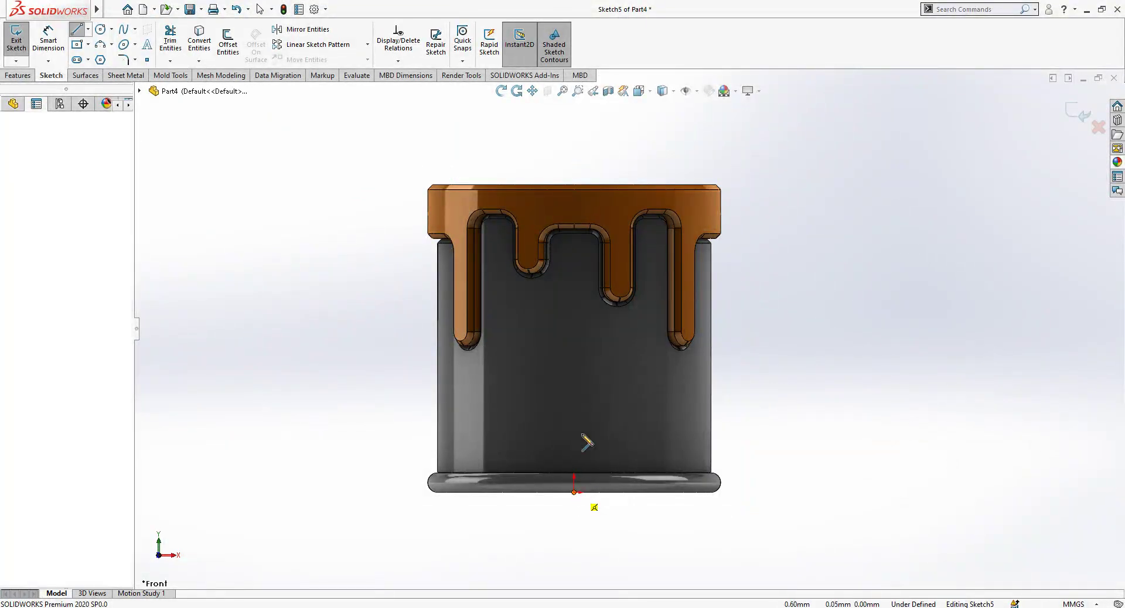
{"action": "left_click", "coordinate": [575, 311]}
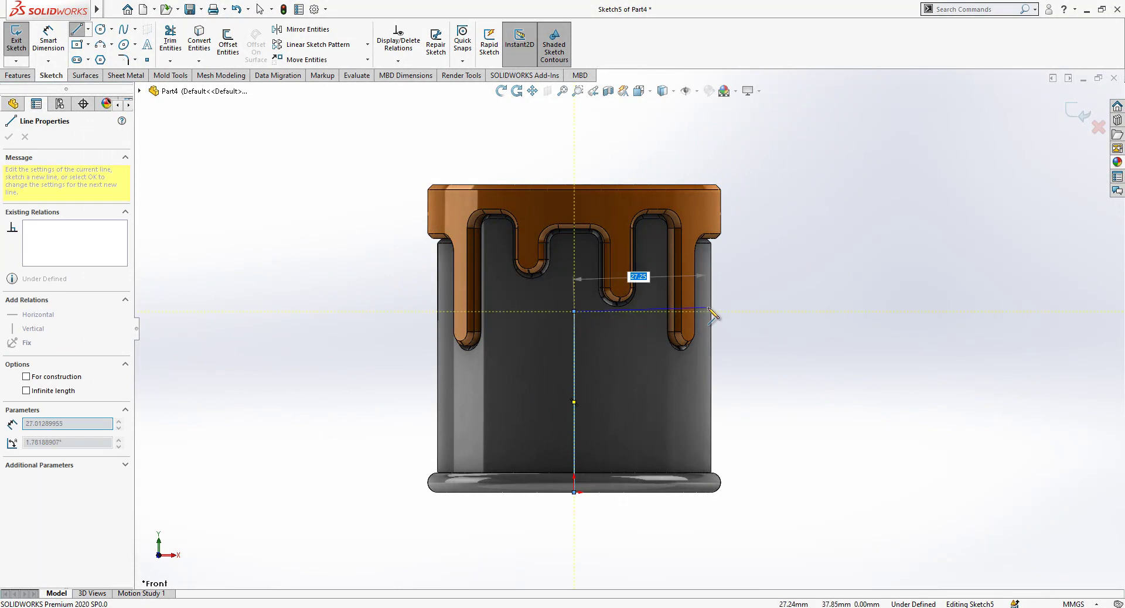
{"action": "left_click", "coordinate": [742, 312]}
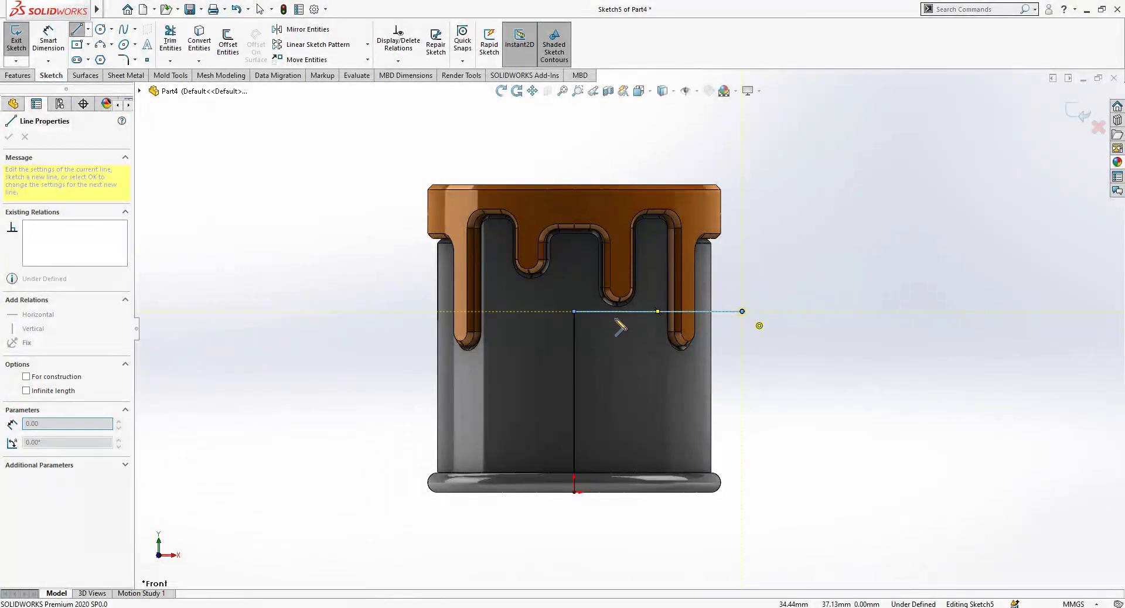
{"action": "key", "text": "Escape"}
{"action": "left_click_drag", "start_coordinate": [589, 297], "coordinate": [550, 338]}
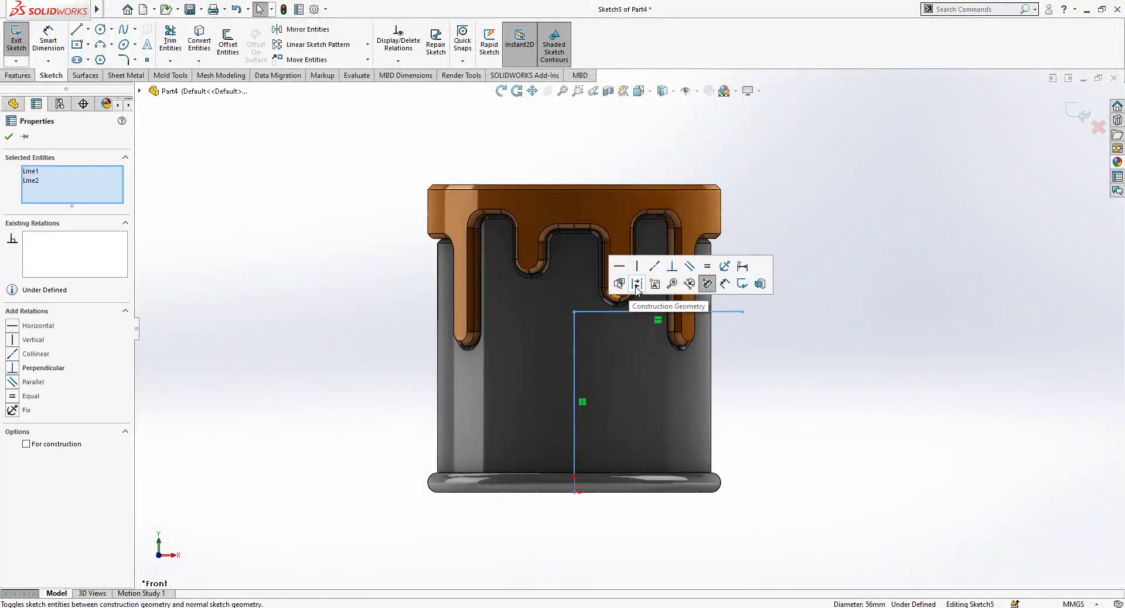
{"action": "left_click", "coordinate": [805, 299]}
Dimension the vertical construction line's length at 40 mm
{"action": "scroll", "coordinate": [791, 302], "scroll_direction": "down", "scroll_amount": 4}
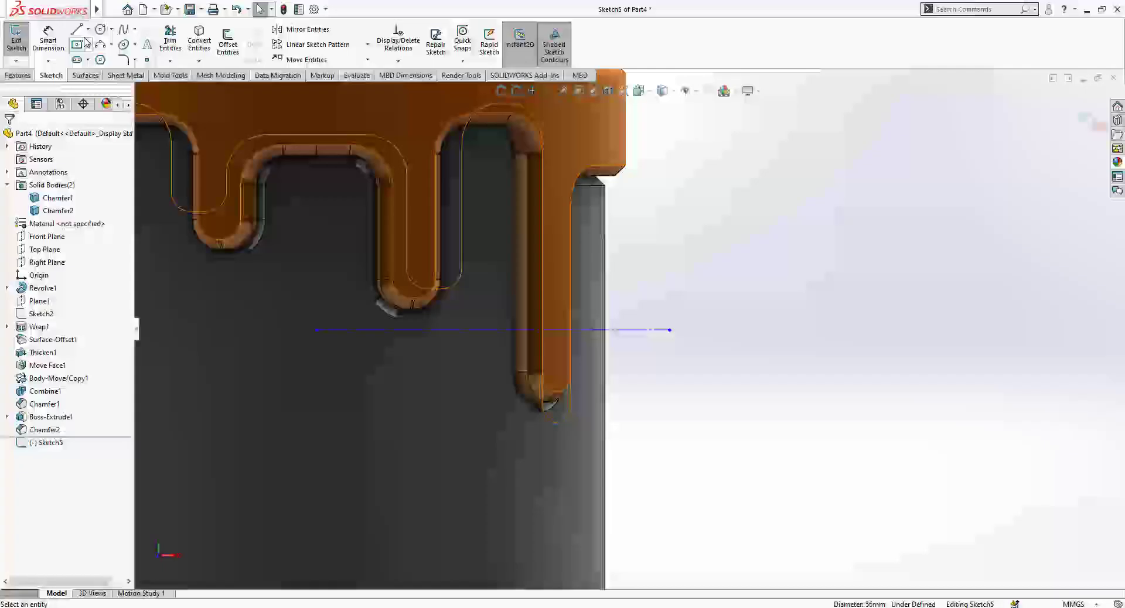
{"action": "left_click", "coordinate": [76, 30]}
{"action": "key", "text": "Escape"}
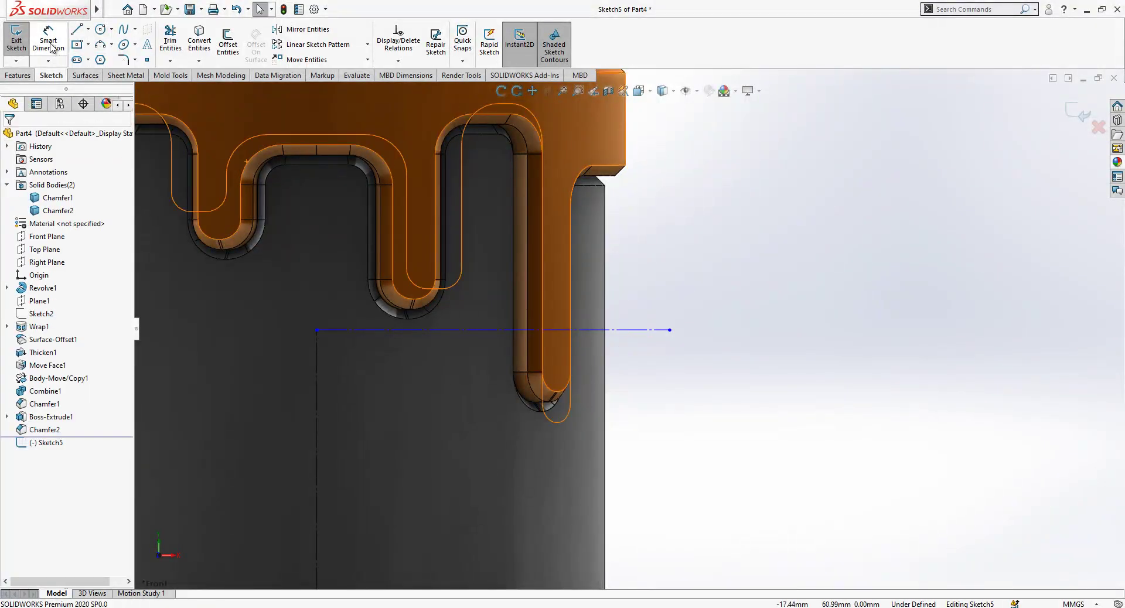
{"action": "left_click", "coordinate": [48, 41]}
{"action": "left_click", "coordinate": [315, 381]}
{"action": "left_click", "coordinate": [280, 385]}
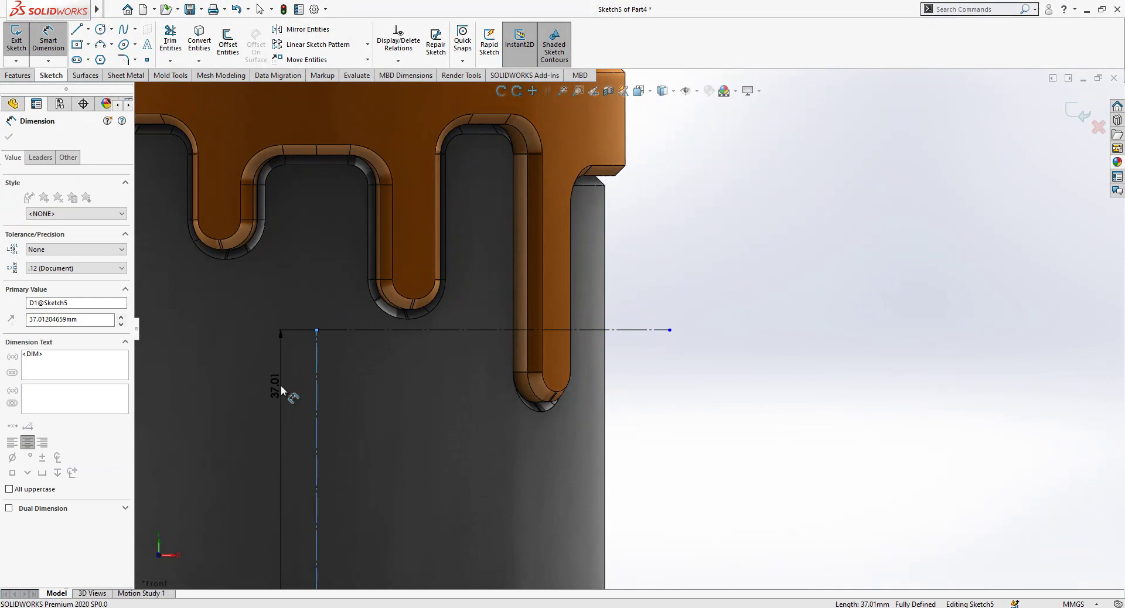
{"action": "type", "text": "40"}
{"action": "key", "text": "Return"}
{"action": "key", "text": "Escape"}
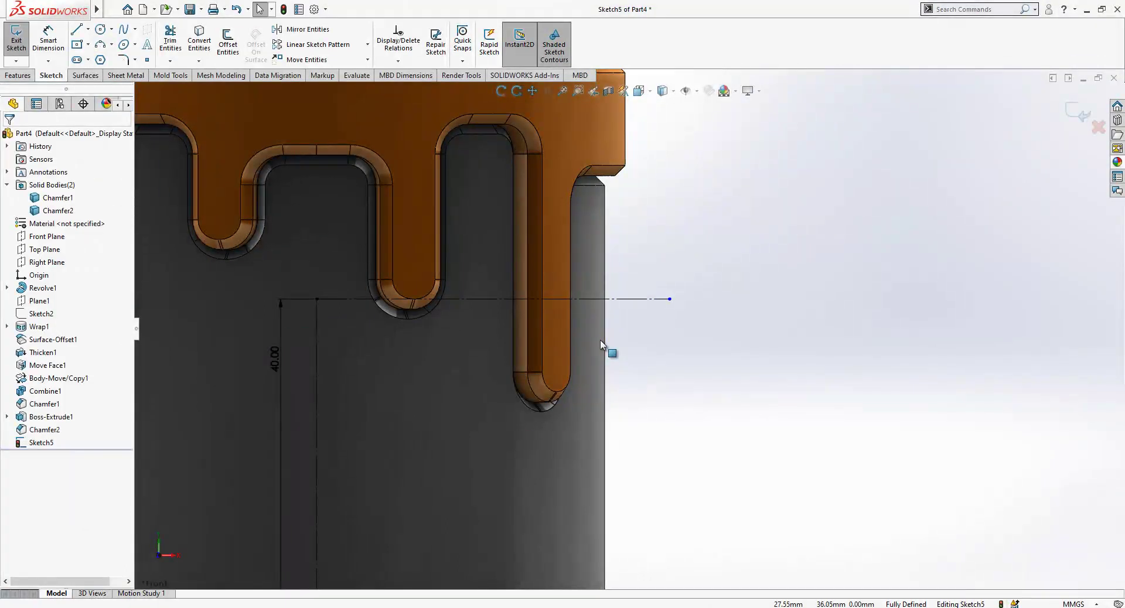
Draw a closed hook-shaped line profile about 4 mm wide above the horizontal construction line, straddling the cup's outer wall edge
{"action": "scroll", "coordinate": [603, 352], "scroll_direction": "up", "scroll_amount": 2}
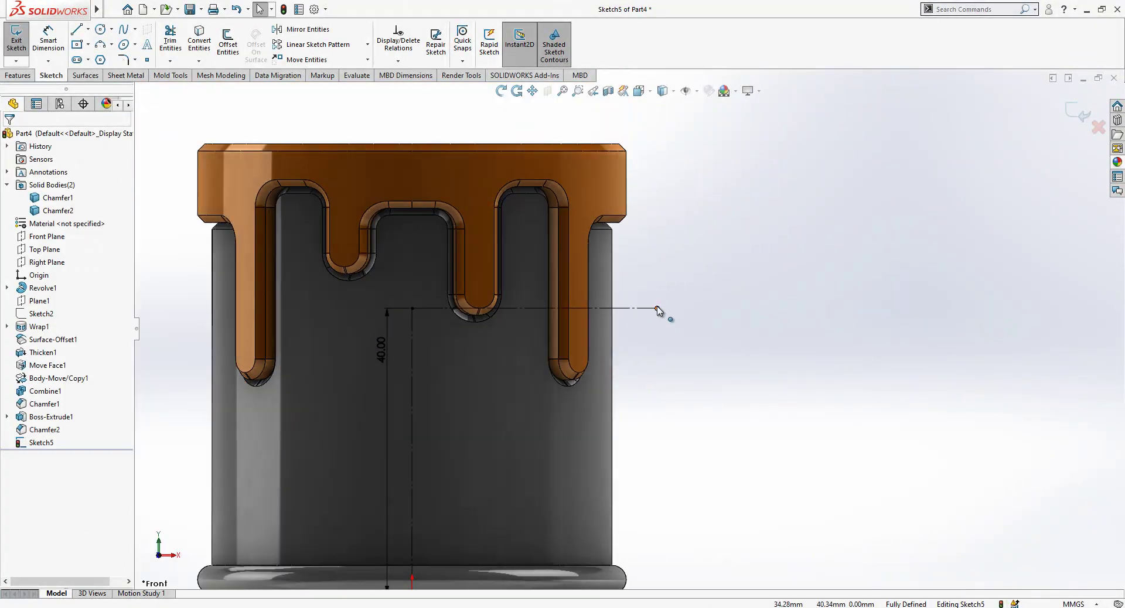
{"action": "scroll", "coordinate": [610, 296], "scroll_direction": "down", "scroll_amount": 5}
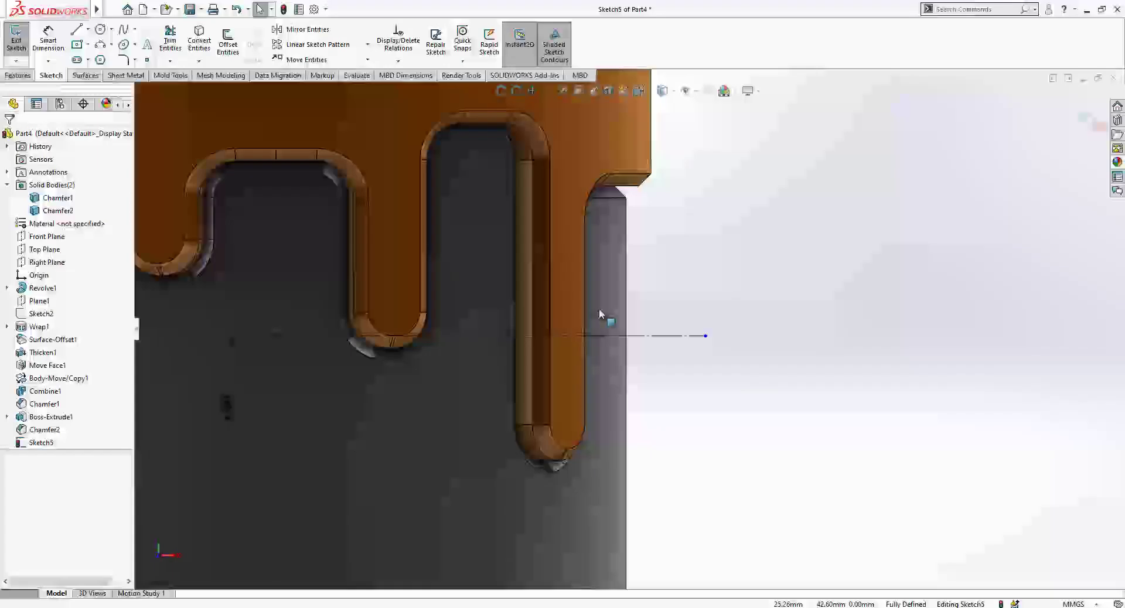
{"action": "left_click", "coordinate": [76, 29]}
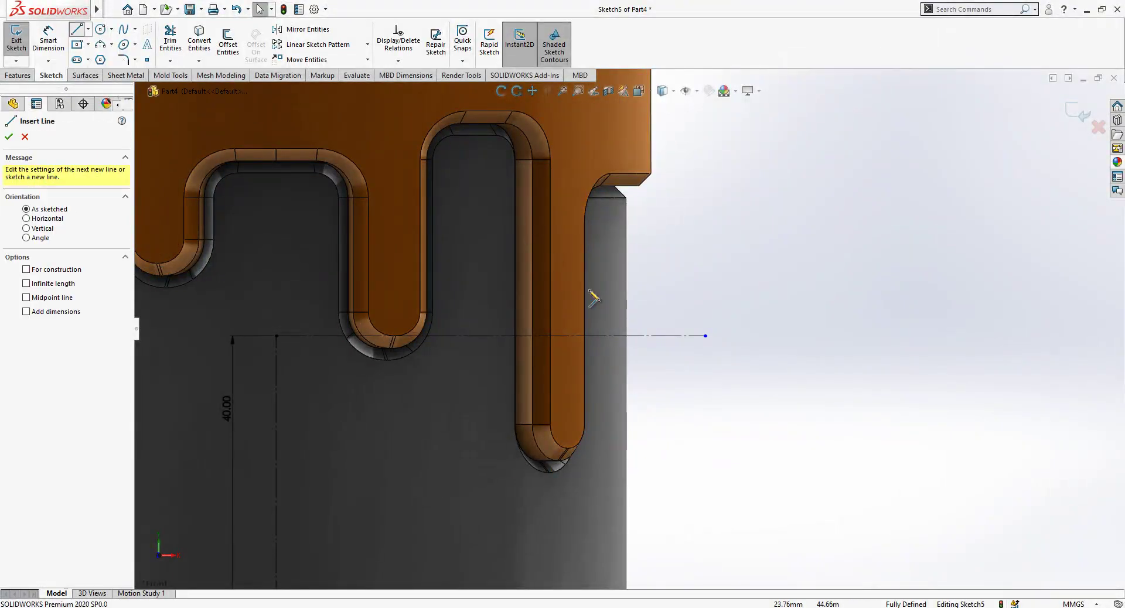
{"action": "left_click", "coordinate": [661, 278]}
{"action": "left_click", "coordinate": [615, 278]}
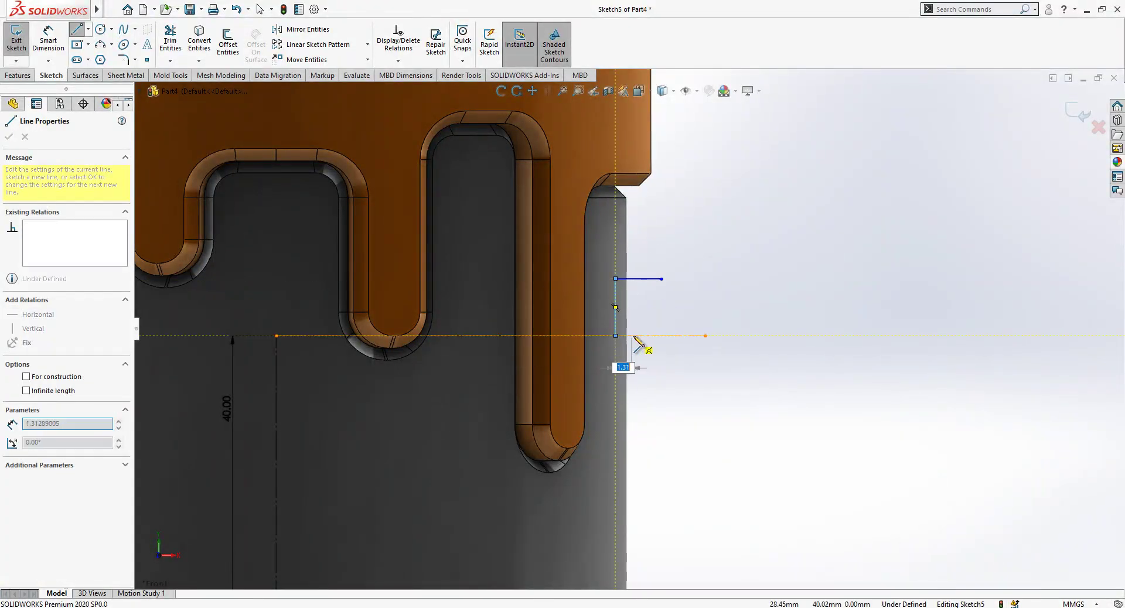
{"action": "left_click", "coordinate": [615, 336]}
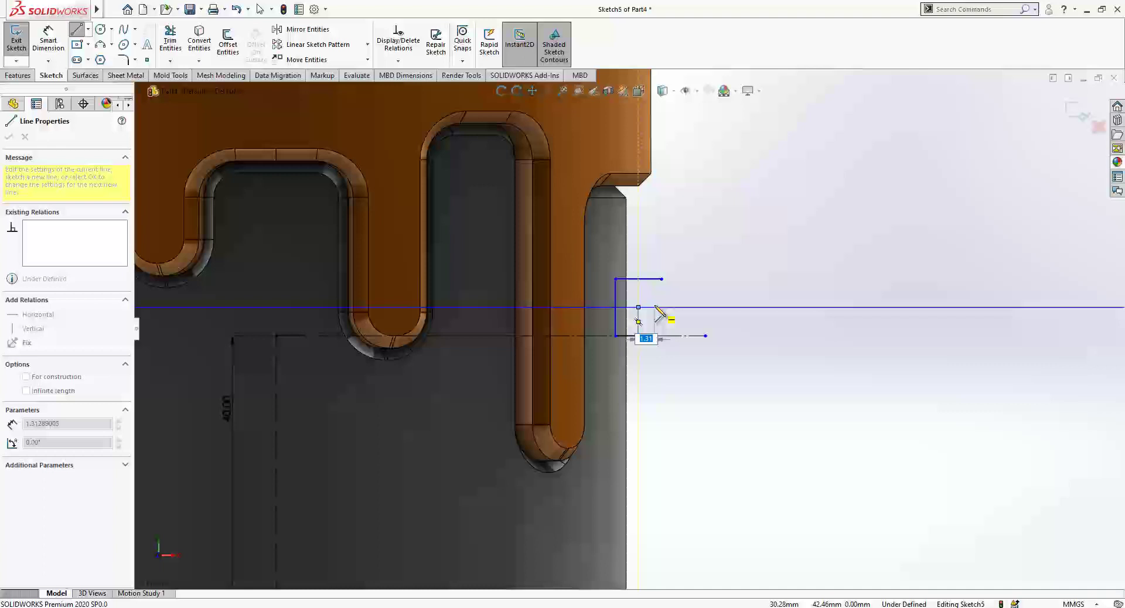
{"action": "left_click", "coordinate": [638, 336]}
{"action": "left_click", "coordinate": [638, 307]}
{"action": "left_click", "coordinate": [654, 307]}
{"action": "left_click", "coordinate": [654, 321]}
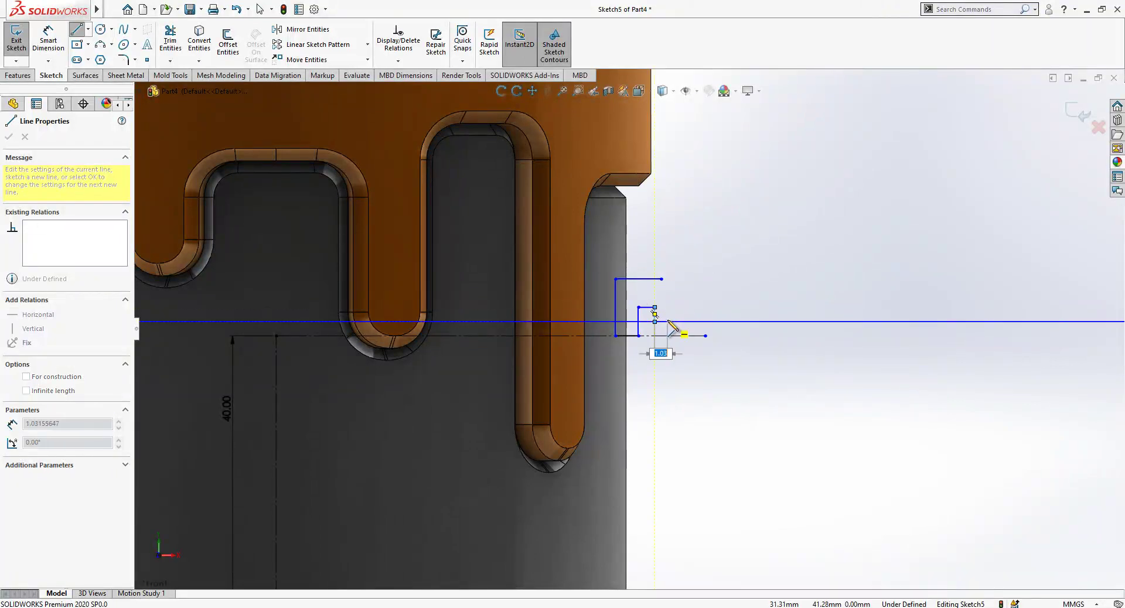
{"action": "left_click", "coordinate": [667, 321]}
{"action": "left_click", "coordinate": [668, 279]}
{"action": "key", "text": "Escape"}
{"action": "mouse_move", "coordinate": [660, 279]}
{"action": "left_mouse_down"}
{"action": "mouse_move", "coordinate": [678, 279]}
{"action": "mouse_move", "coordinate": [667, 280]}
{"action": "left_mouse_up"}
Dimension the end edge of the hook's short leg at 1 mm and the width of the notch at 1.25 mm
{"action": "scroll", "coordinate": [687, 297], "scroll_direction": "down", "scroll_amount": 5}
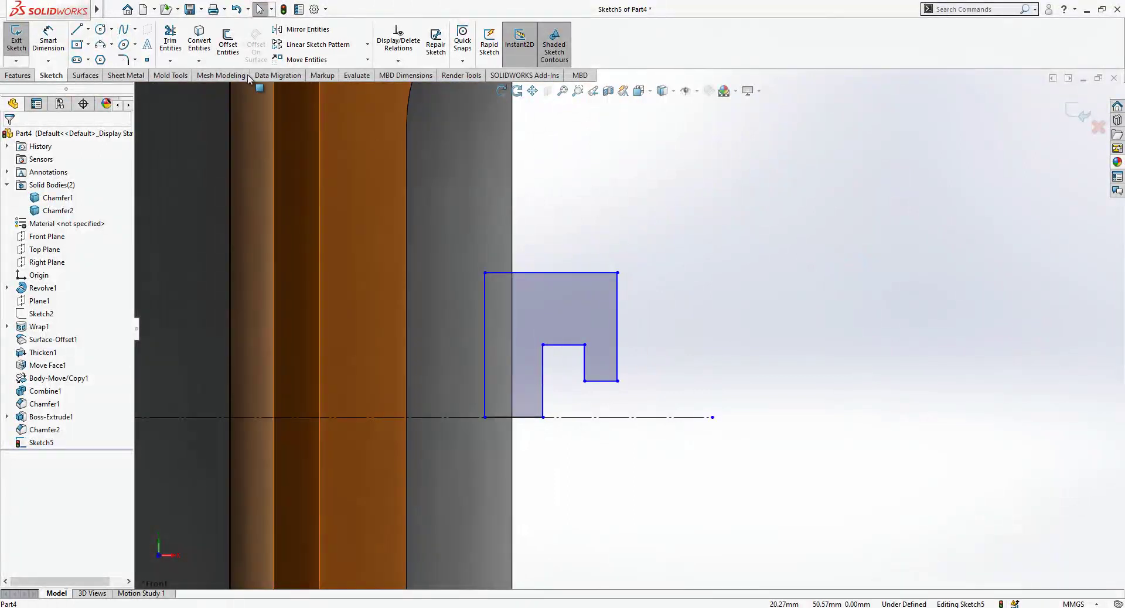
{"action": "left_click", "coordinate": [54, 40]}
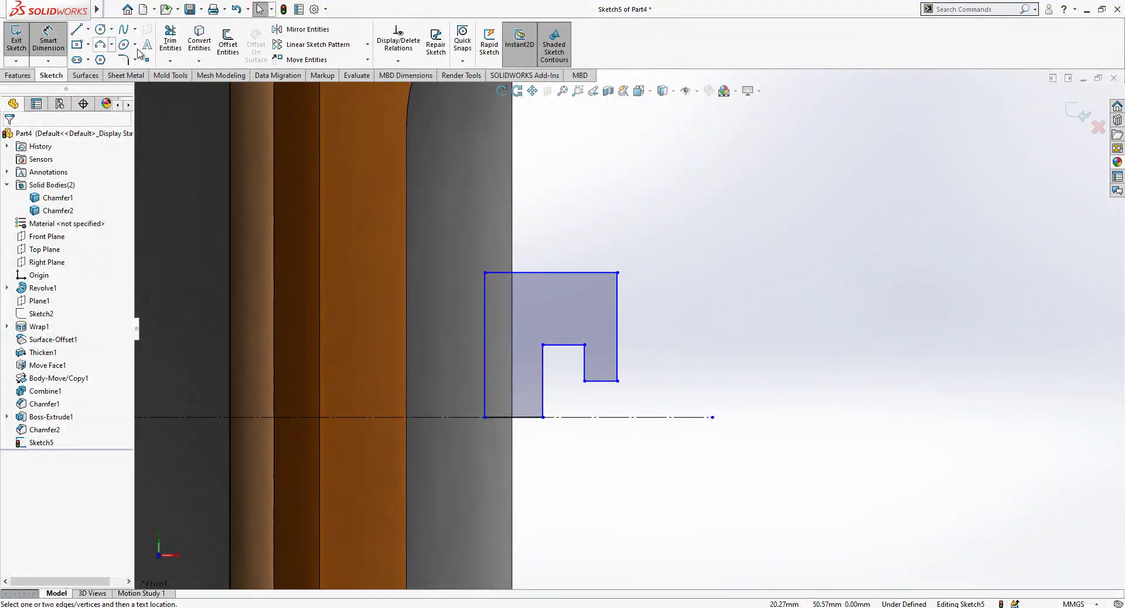
{"action": "left_click", "coordinate": [601, 381]}
{"action": "left_click", "coordinate": [697, 397]}
{"action": "type", "text": "41"}
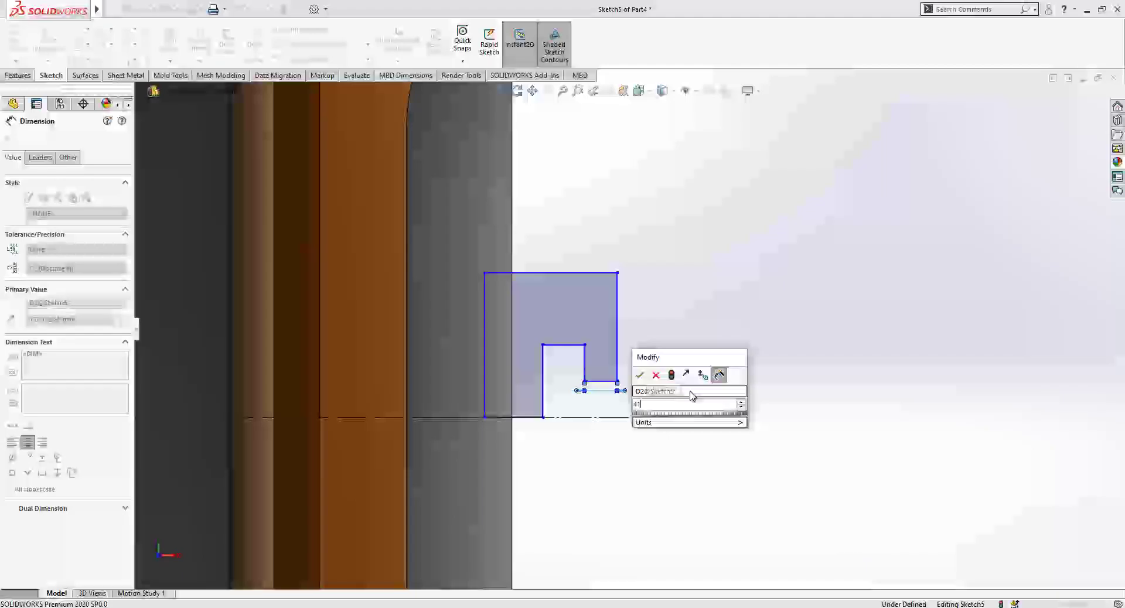
{"action": "key", "text": "Return"}
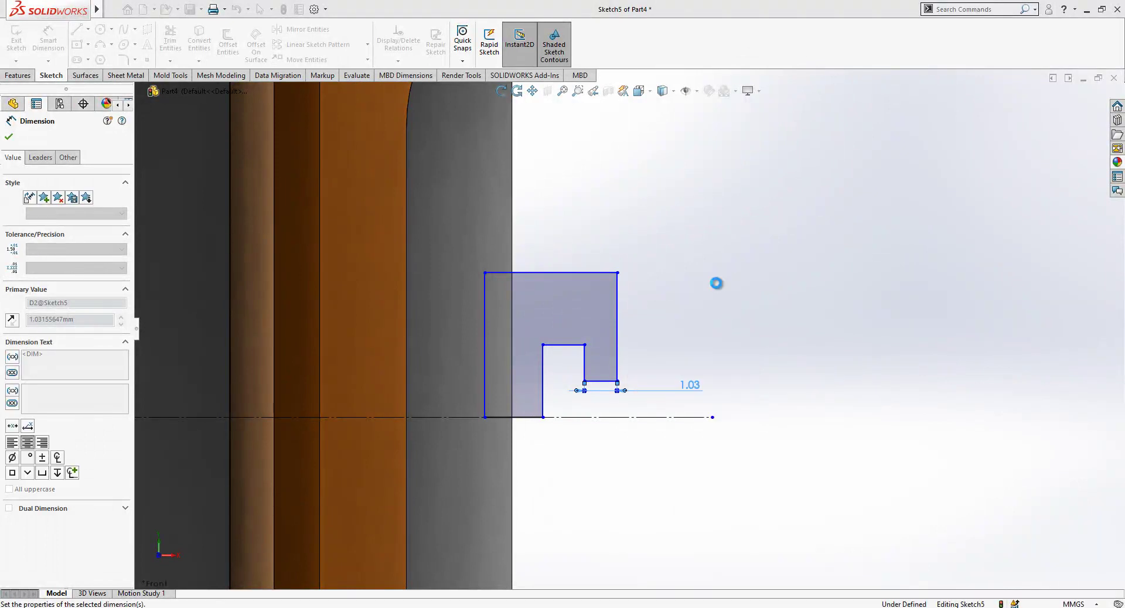
{"action": "left_click", "coordinate": [574, 345]}
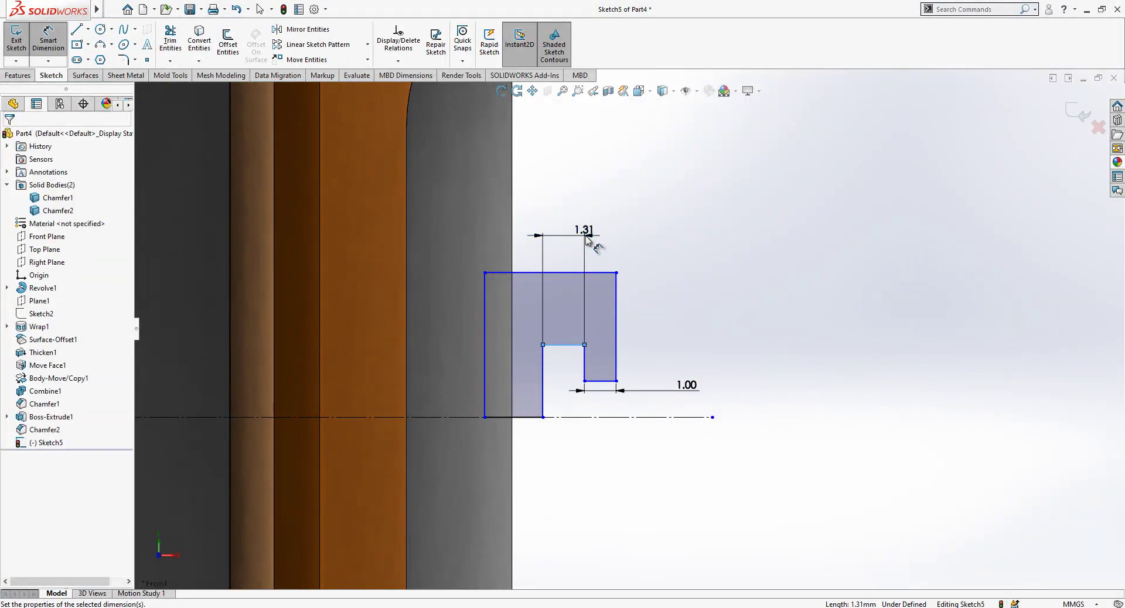
{"action": "left_click", "coordinate": [587, 237]}
{"action": "key", "text": "Return"}
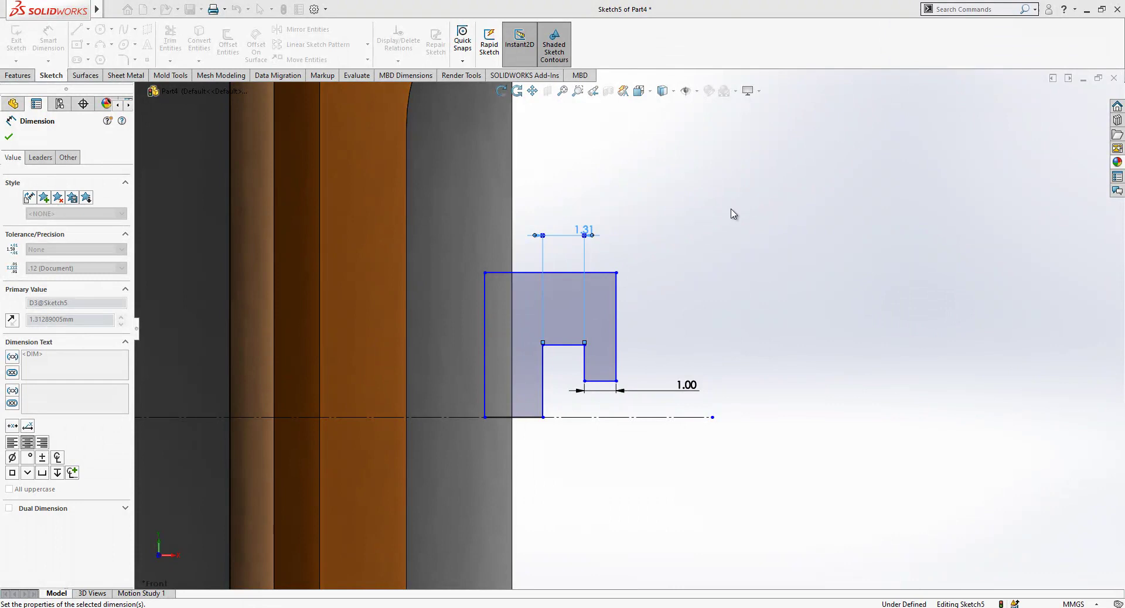
Add a 4.5 mm diameter dimension between the horizontal construction line and the end edge of the hook's short leg
{"action": "left_click", "coordinate": [607, 417]}
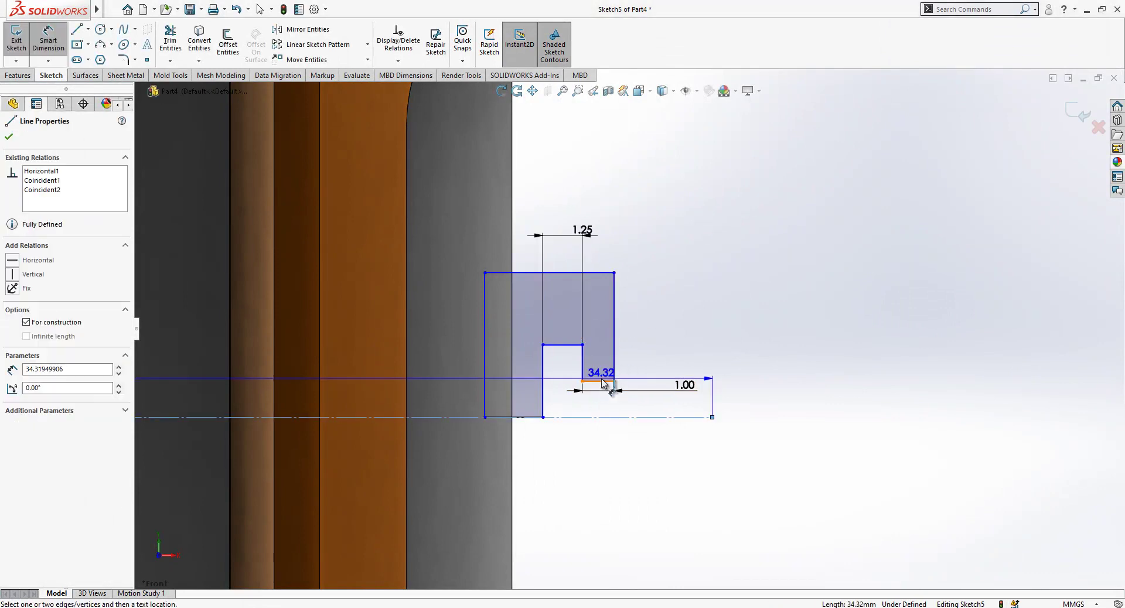
{"action": "left_click", "coordinate": [608, 381]}
{"action": "left_click", "coordinate": [698, 456]}
{"action": "type", "text": "4"}
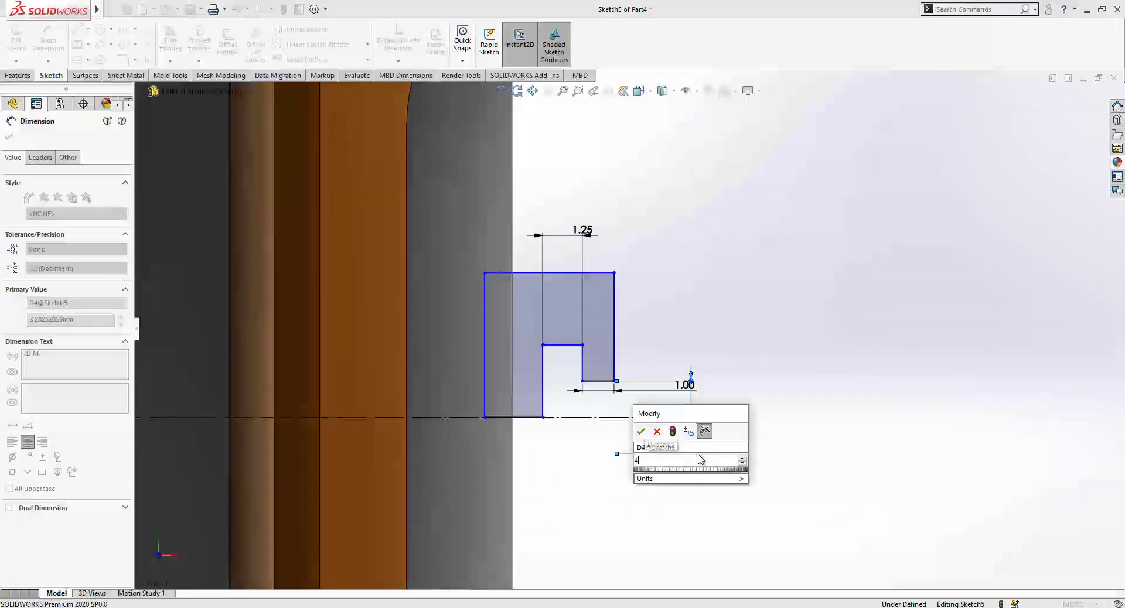
{"action": "type", "text": ".5"}
{"action": "key", "text": "Return"}
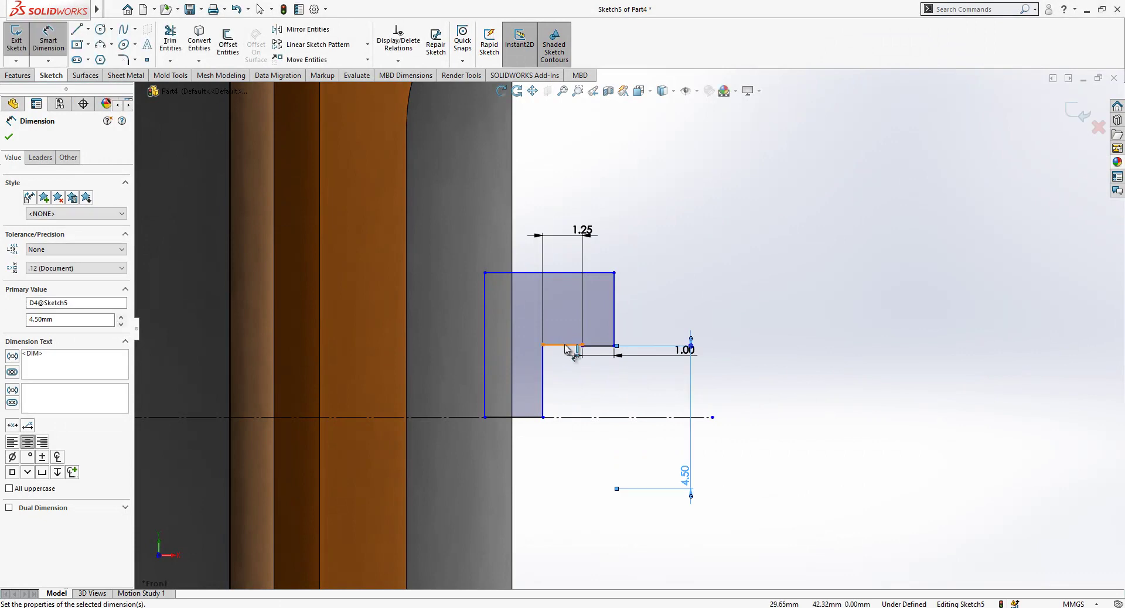
Add an 8 mm diameter dimension between the horizontal construction line and the notch's horizontal edge
{"action": "left_click", "coordinate": [584, 417]}
{"action": "left_click", "coordinate": [622, 446]}
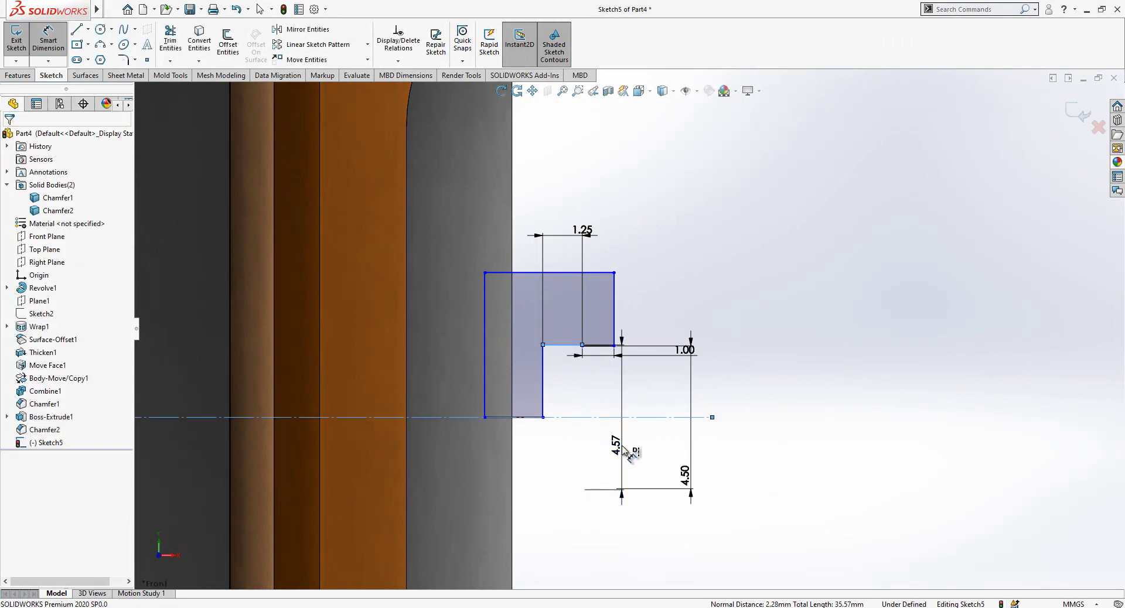
{"action": "type", "text": "4"}
{"action": "key", "text": "Return"}
{"action": "left_click", "coordinate": [742, 276]}
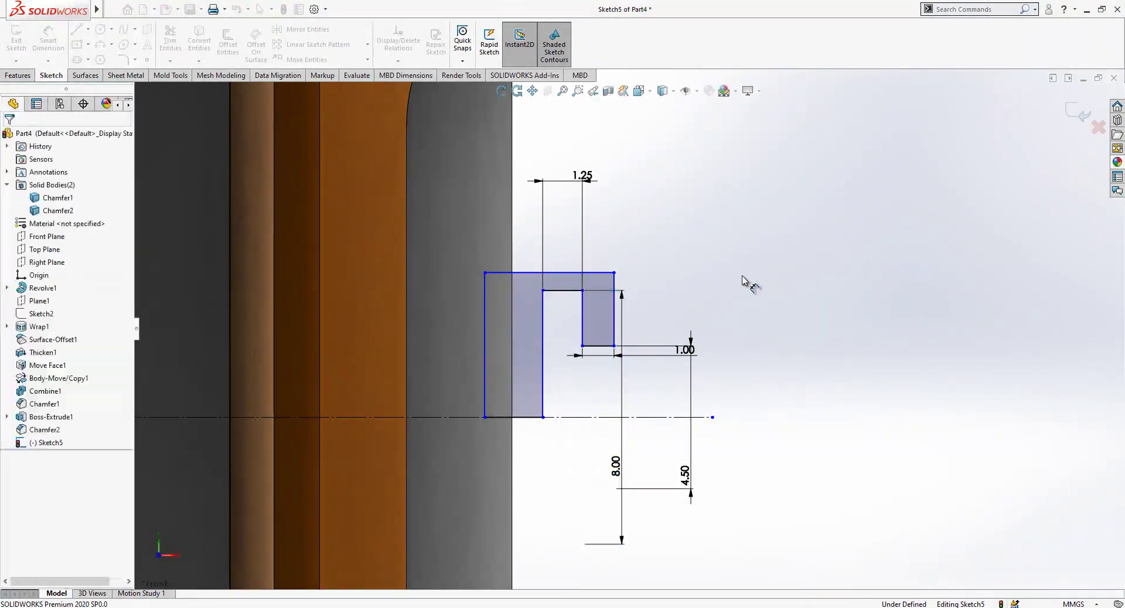
Add a 10 mm diameter dimension between the profile's uppermost edge and the horizontal construction line
{"action": "scroll", "coordinate": [630, 293], "scroll_direction": "up", "scroll_amount": 1}
{"action": "left_click", "coordinate": [608, 283]}
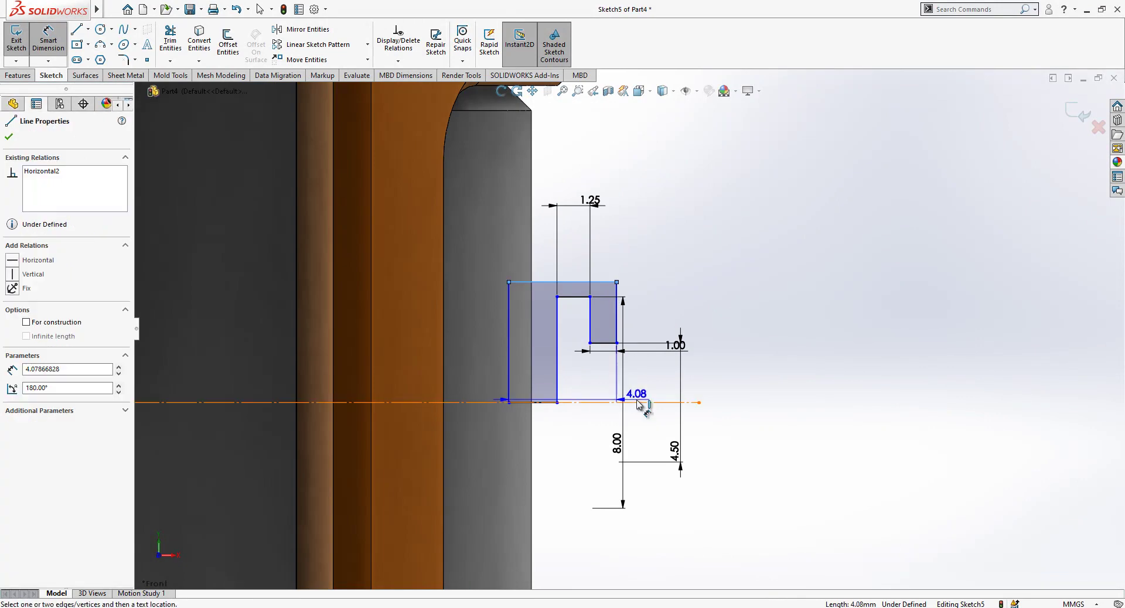
{"action": "left_click", "coordinate": [637, 401]}
{"action": "left_click", "coordinate": [720, 434]}
{"action": "type", "text": "10"}
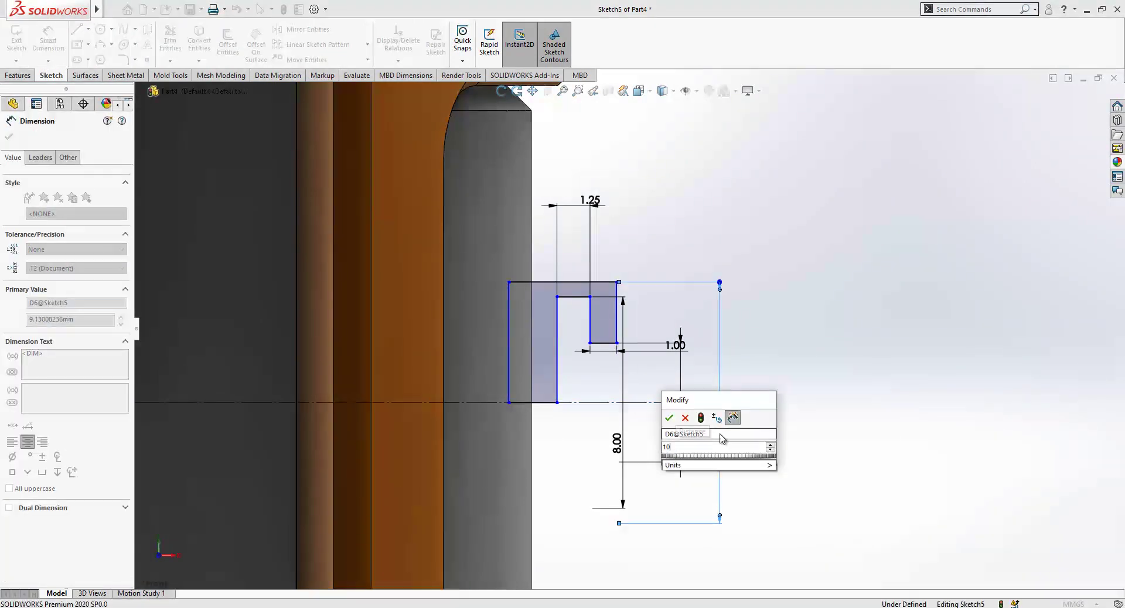
{"action": "key", "text": "Return"}
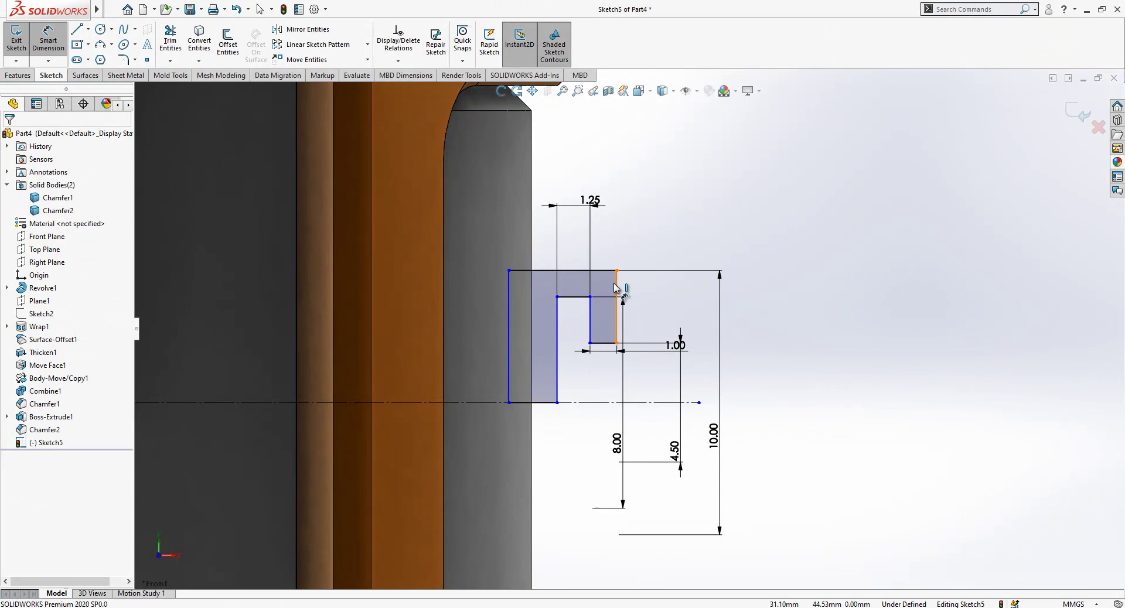
Set the distance from the cup's outer wall edge to the profile's outermost vertical line to 2.5 mm
{"action": "left_click", "coordinate": [557, 381]}
{"action": "left_click", "coordinate": [531, 382]}
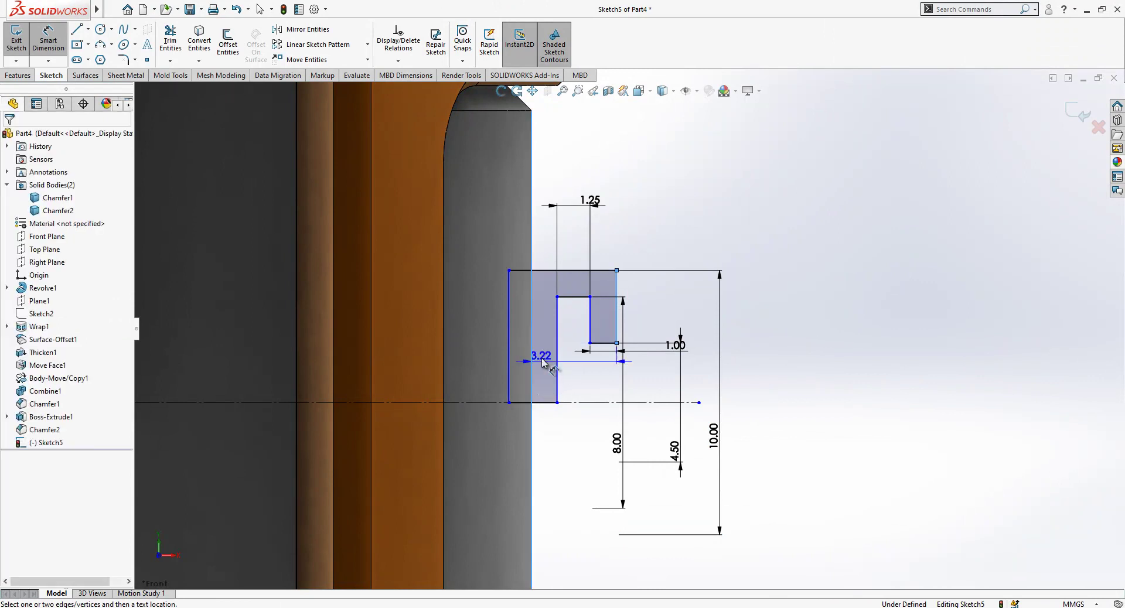
{"action": "left_click", "coordinate": [630, 235]}
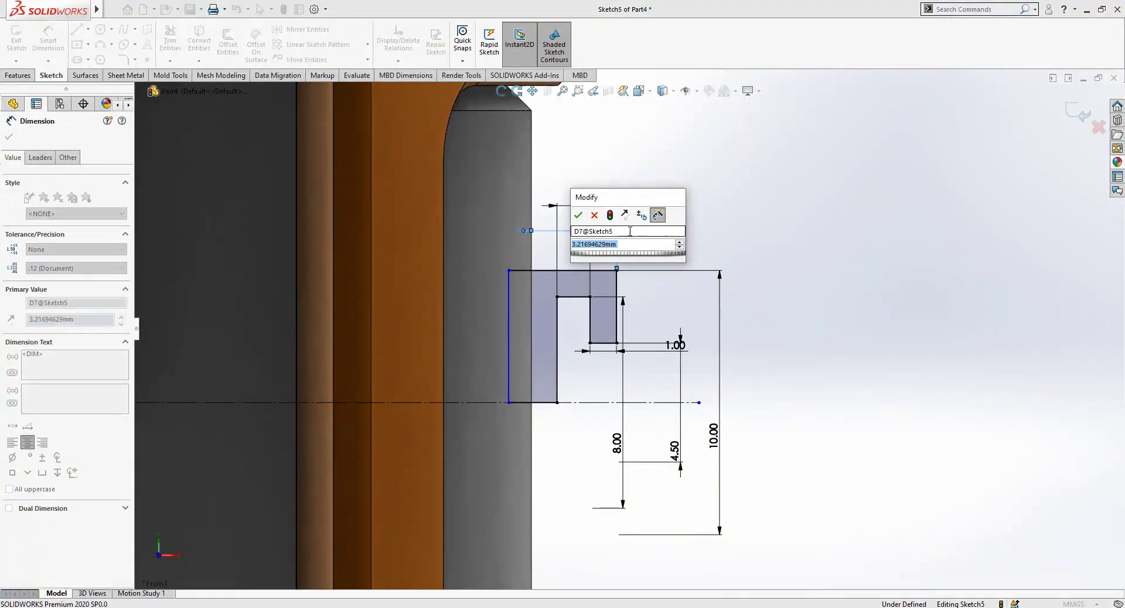
{"action": "type", "text": "2.5"}
{"action": "key", "text": "Return"}
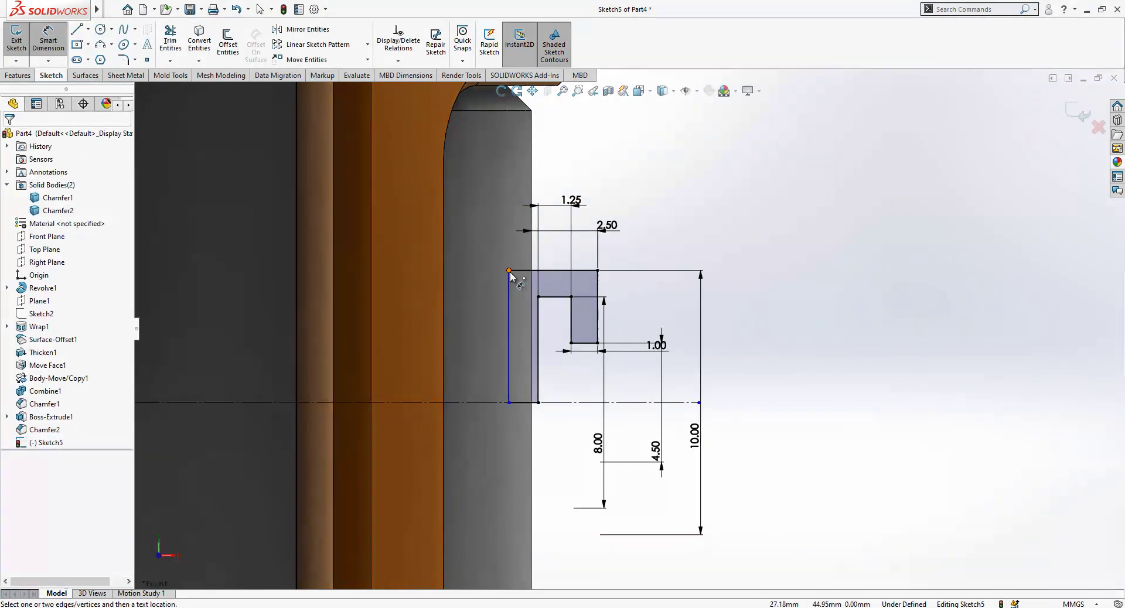
Set the distance between the profile's innermost vertical line and the adjacent vertical line to 1 mm
{"action": "left_click", "coordinate": [538, 314]}
{"action": "left_click", "coordinate": [525, 260]}
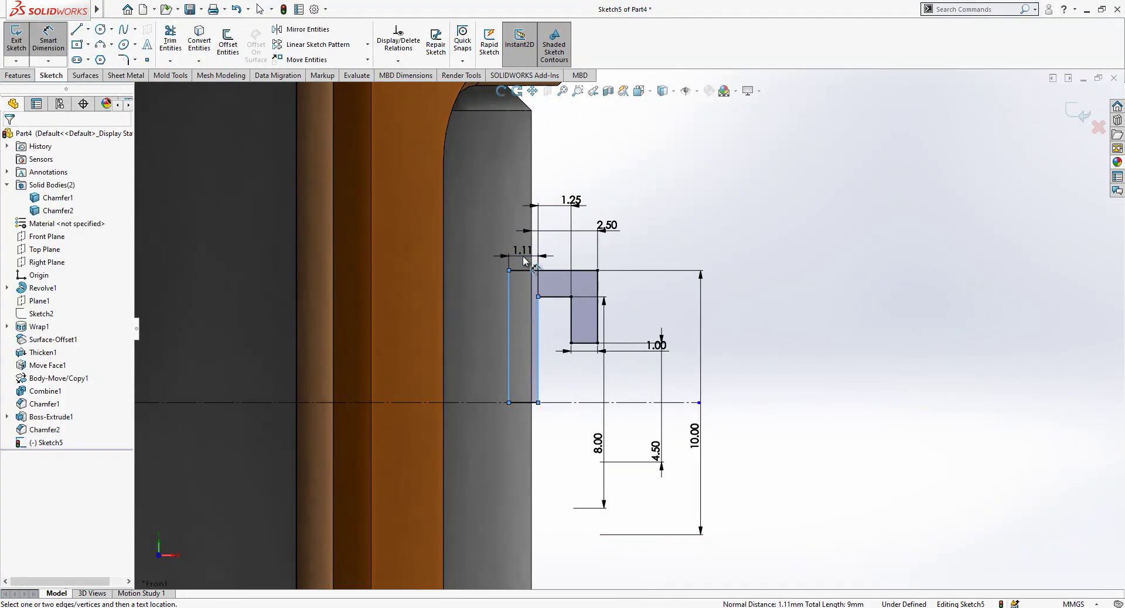
{"action": "type", "text": "1"}
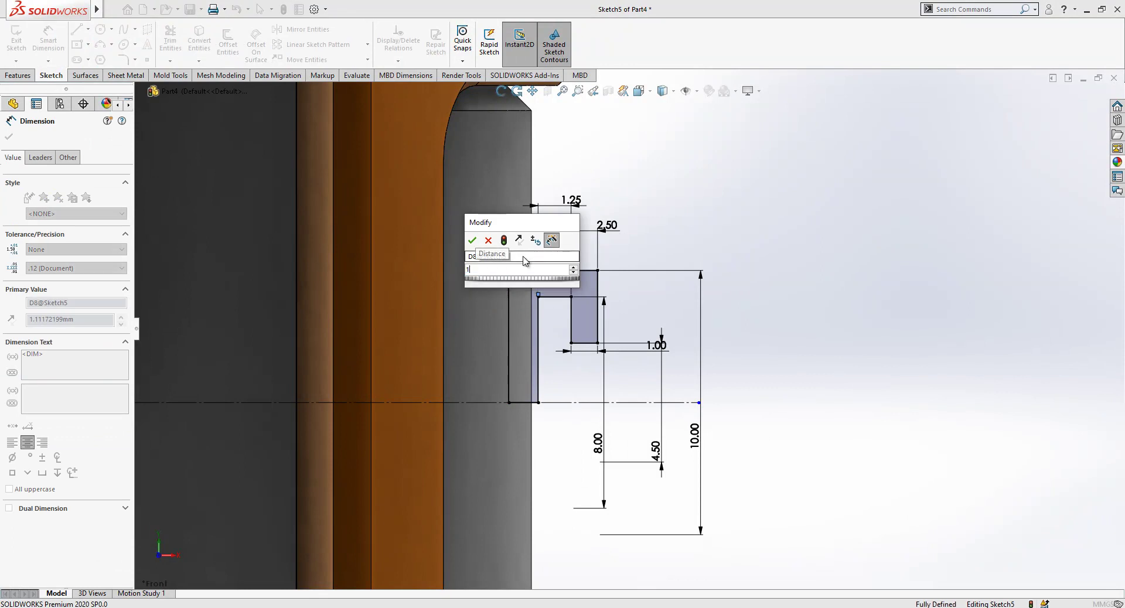
{"action": "key", "text": "Return"}
{"action": "scroll", "coordinate": [593, 330], "scroll_direction": "up", "scroll_amount": 2}
{"action": "scroll", "coordinate": [592, 330], "scroll_direction": "up", "scroll_amount": 4}
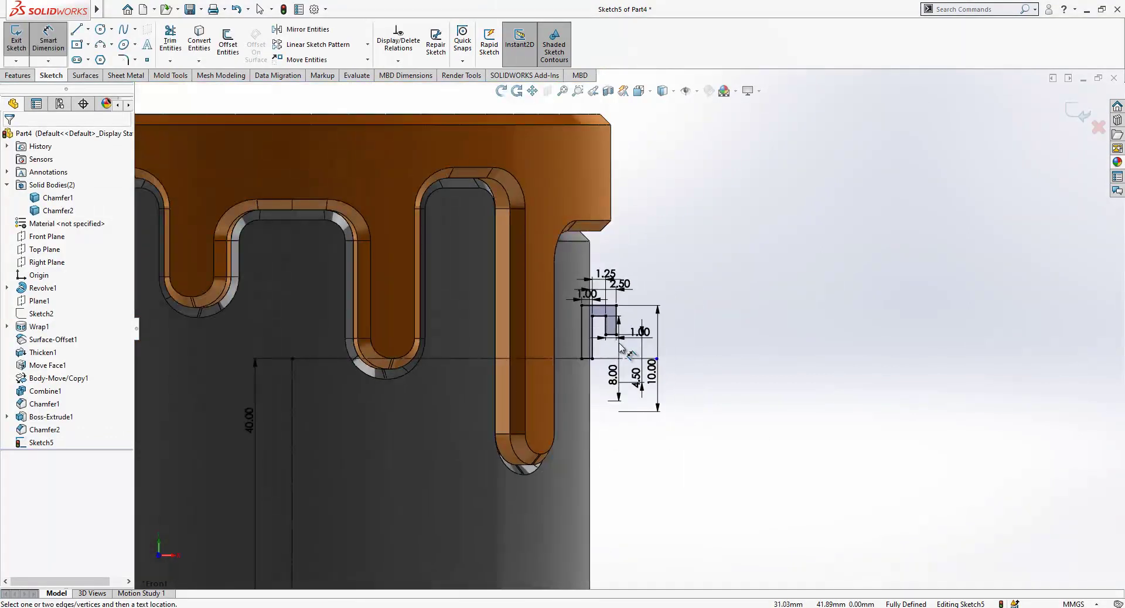
{"action": "scroll", "coordinate": [688, 331], "scroll_direction": "down", "scroll_amount": 2}
{"action": "key", "text": "Escape"}
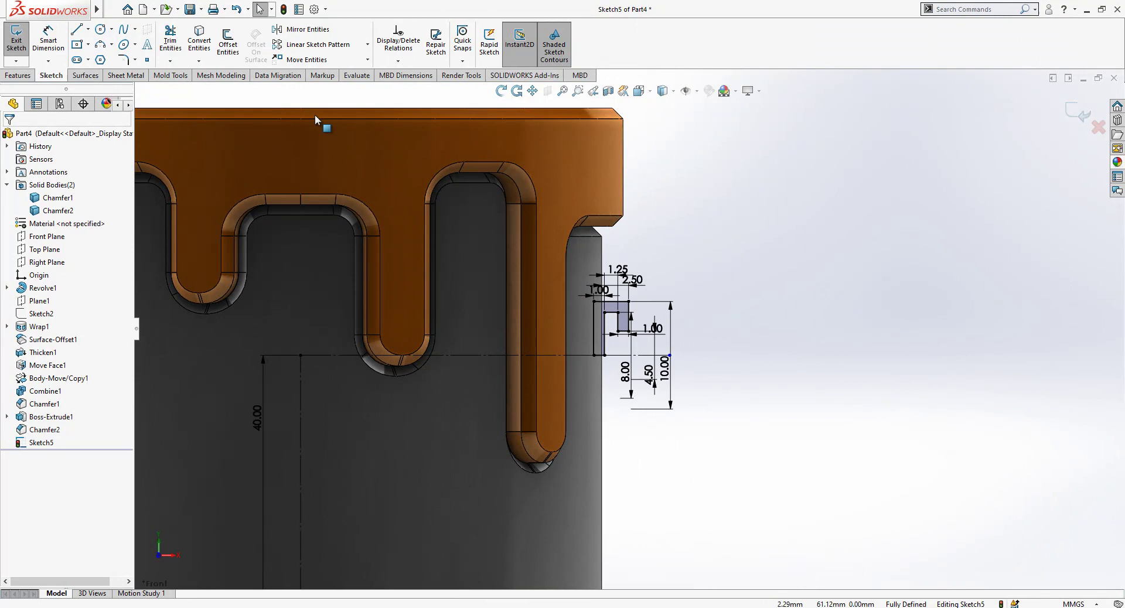
Mirror all lines of the hook-shaped profile, keeping the original, about the vertical construction line at the cup's centre
{"action": "left_click", "coordinate": [307, 30]}
{"action": "left_click_drag", "start_coordinate": [728, 246], "coordinate": [592, 352]}
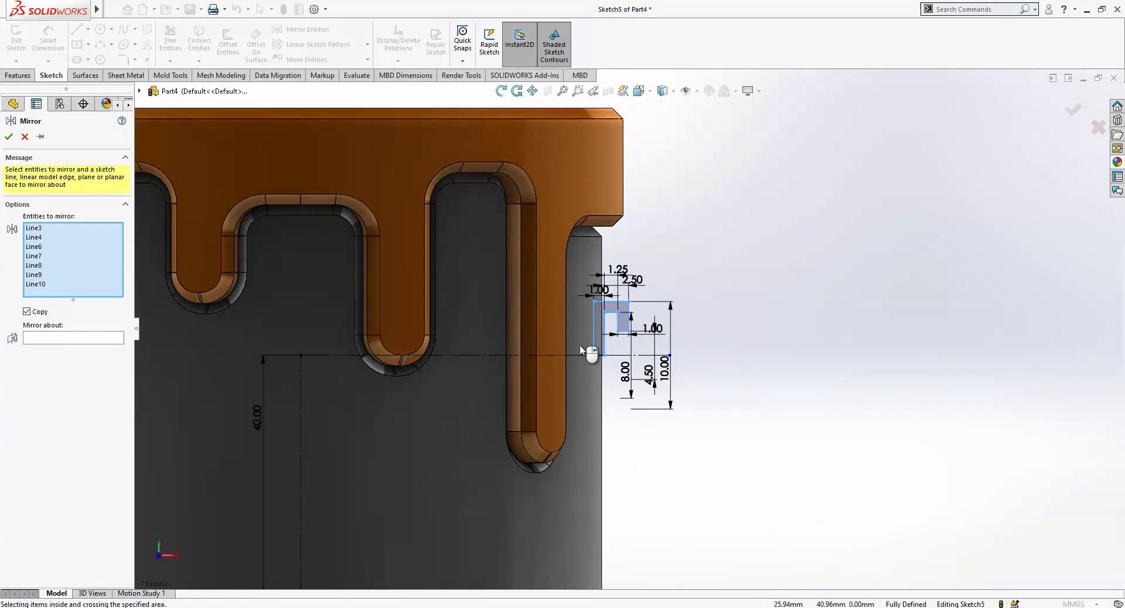
{"action": "scroll", "coordinate": [591, 356], "scroll_direction": "down", "scroll_amount": 2}
{"action": "left_click", "coordinate": [613, 355]}
{"action": "scroll", "coordinate": [613, 357], "scroll_direction": "up", "scroll_amount": 3}
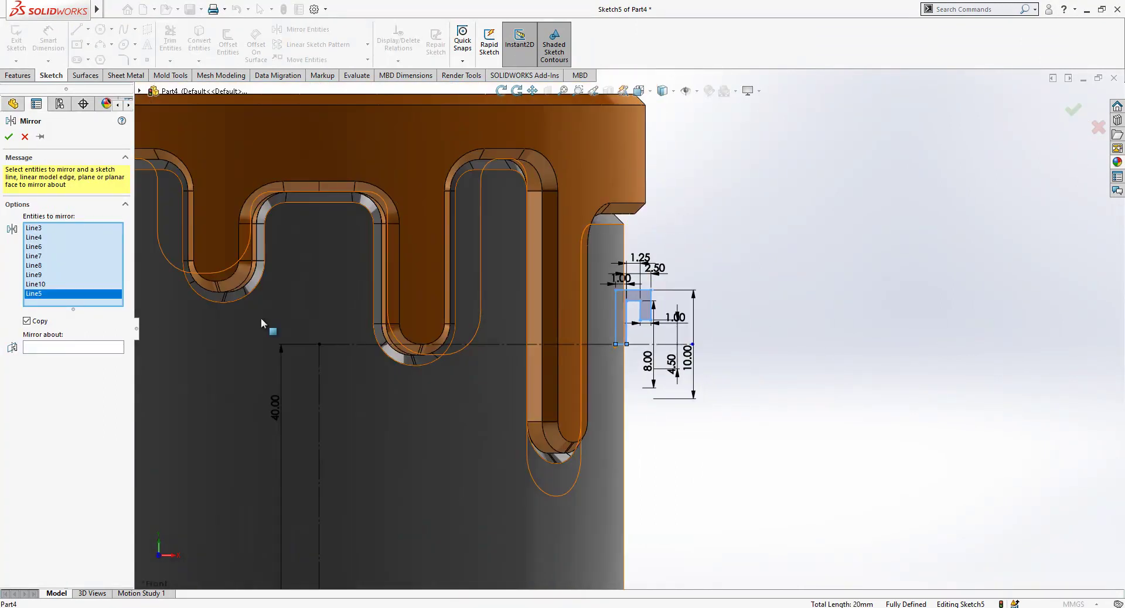
{"action": "left_click", "coordinate": [103, 348]}
{"action": "scroll", "coordinate": [310, 377], "scroll_direction": "up", "scroll_amount": 3}
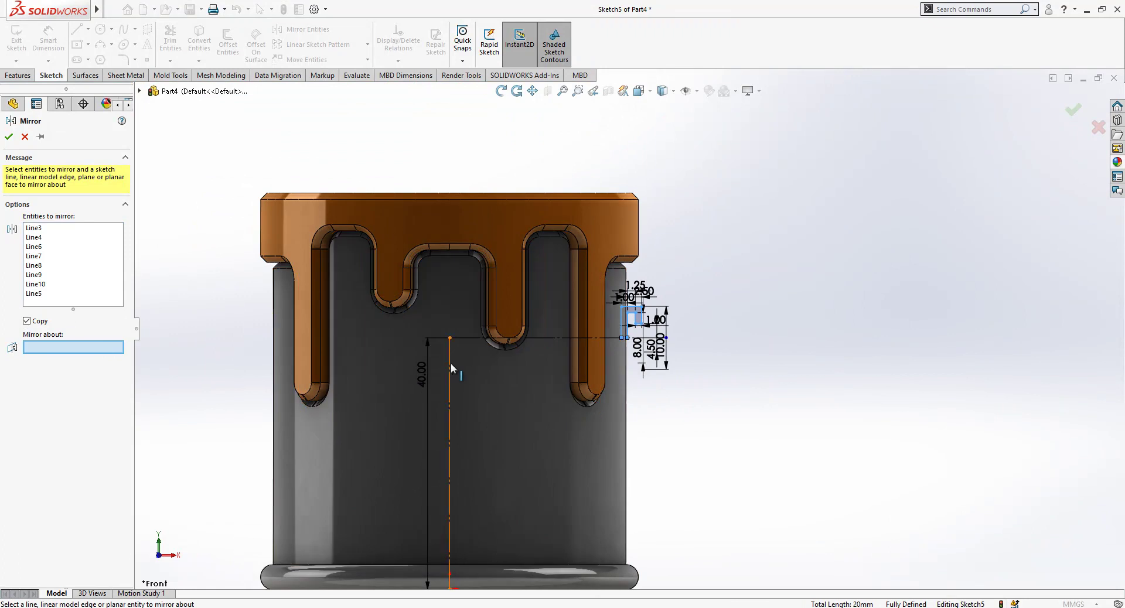
{"action": "left_click", "coordinate": [9, 137]}
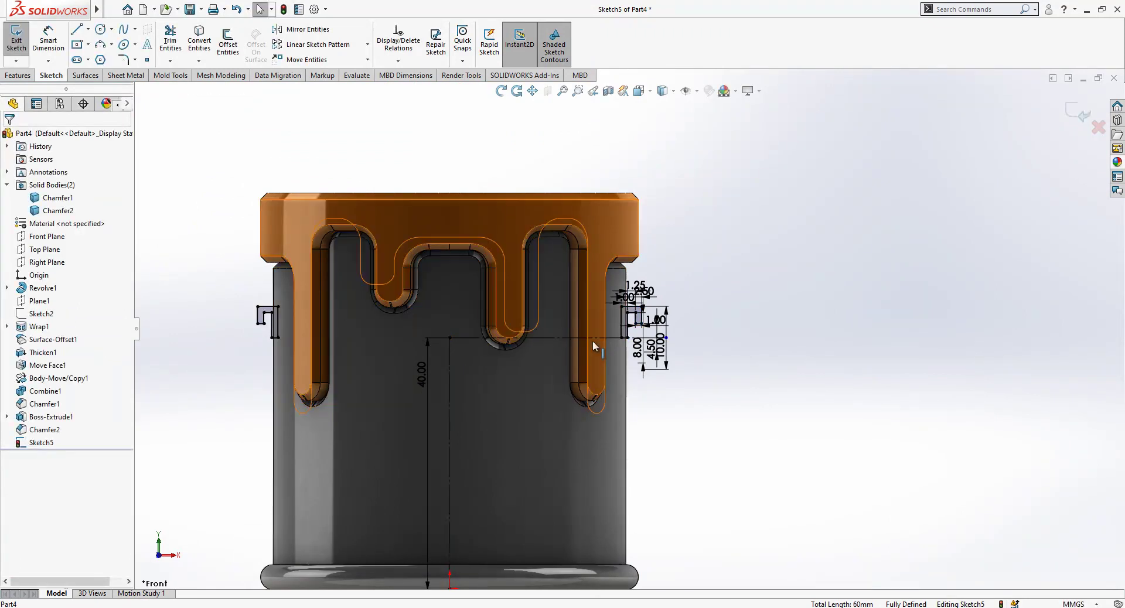
Revolve both profiles 360 degrees around the horizontal construction line, merging the result with only the grey cup body
{"action": "scroll", "coordinate": [628, 329], "scroll_direction": "up", "scroll_amount": 1}
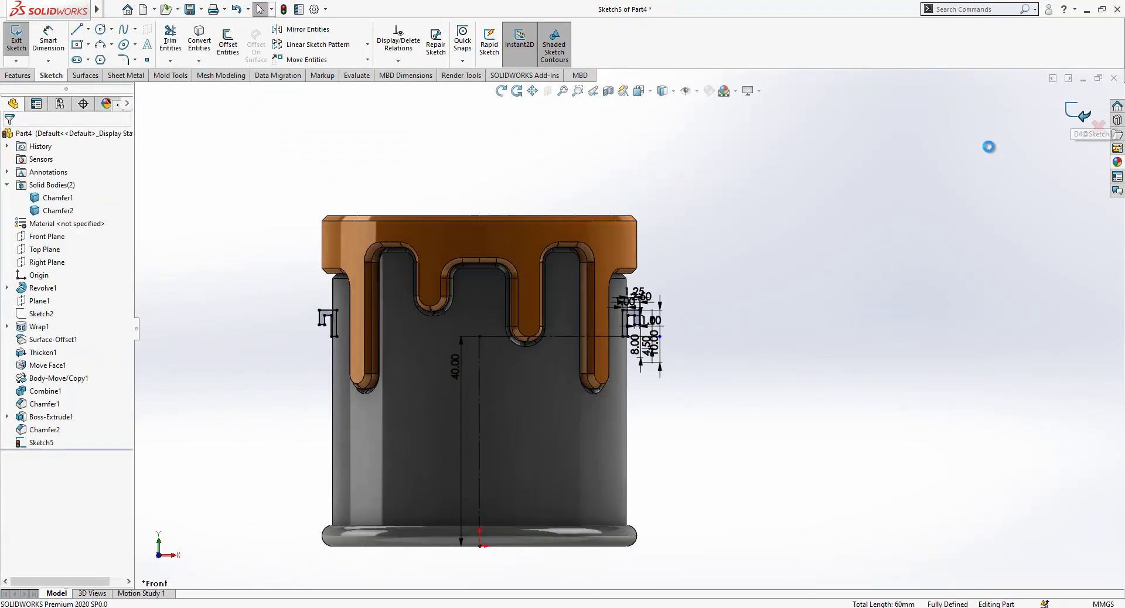
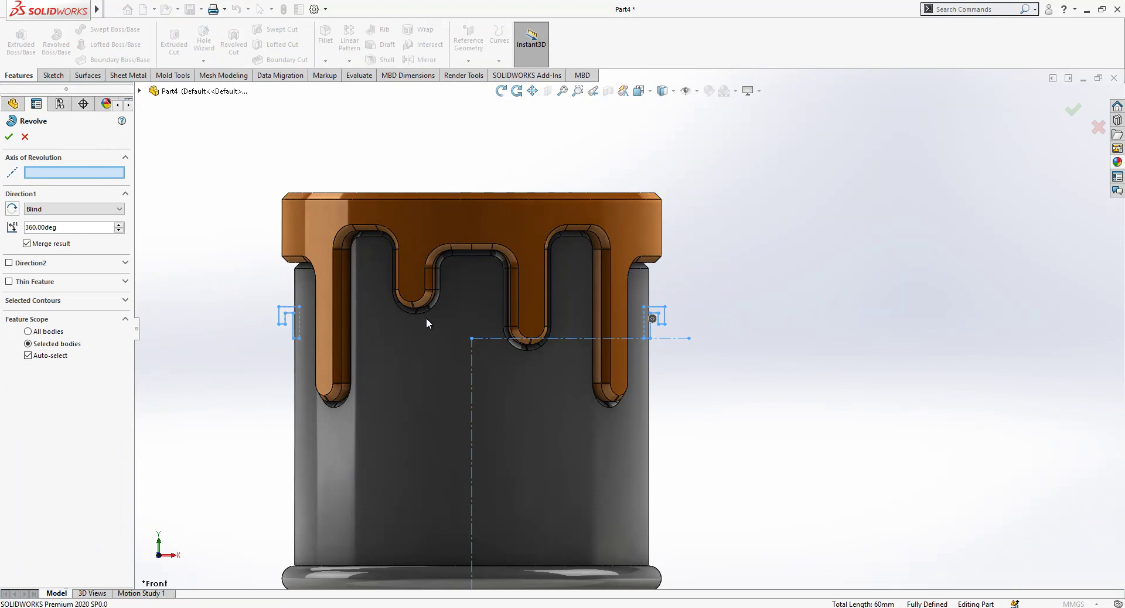
{"action": "left_click", "coordinate": [491, 338]}
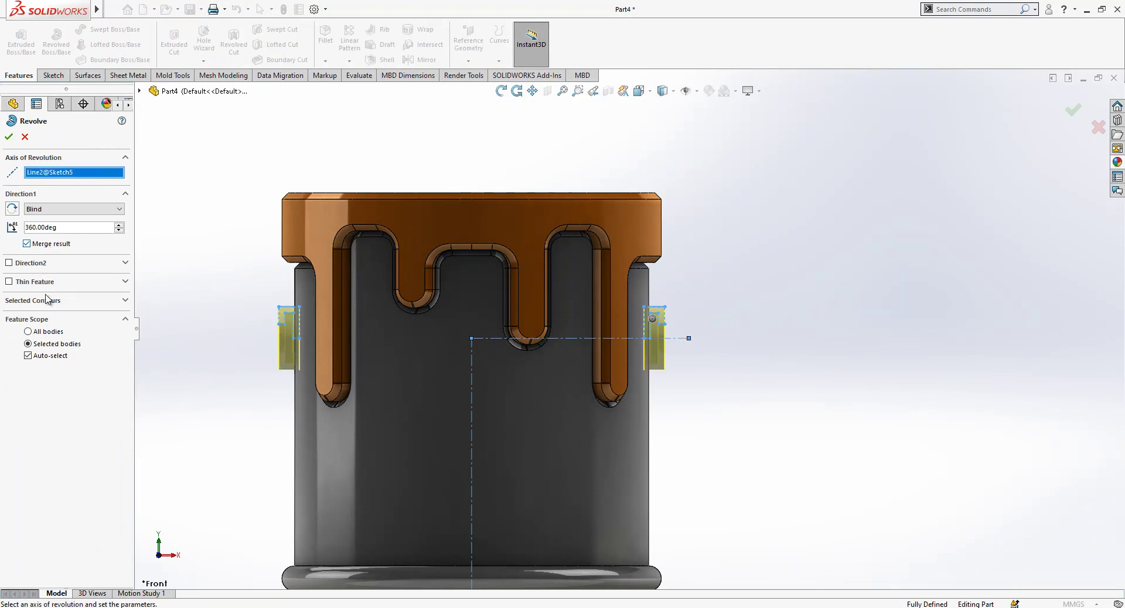
{"action": "left_click", "coordinate": [50, 356]}
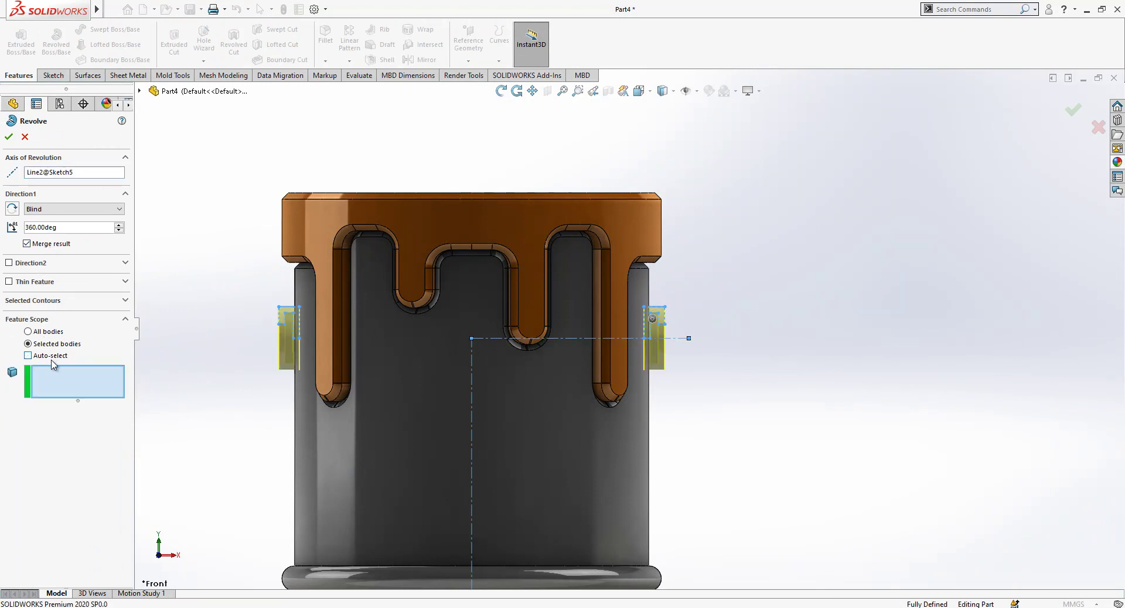
{"action": "left_click", "coordinate": [405, 436]}
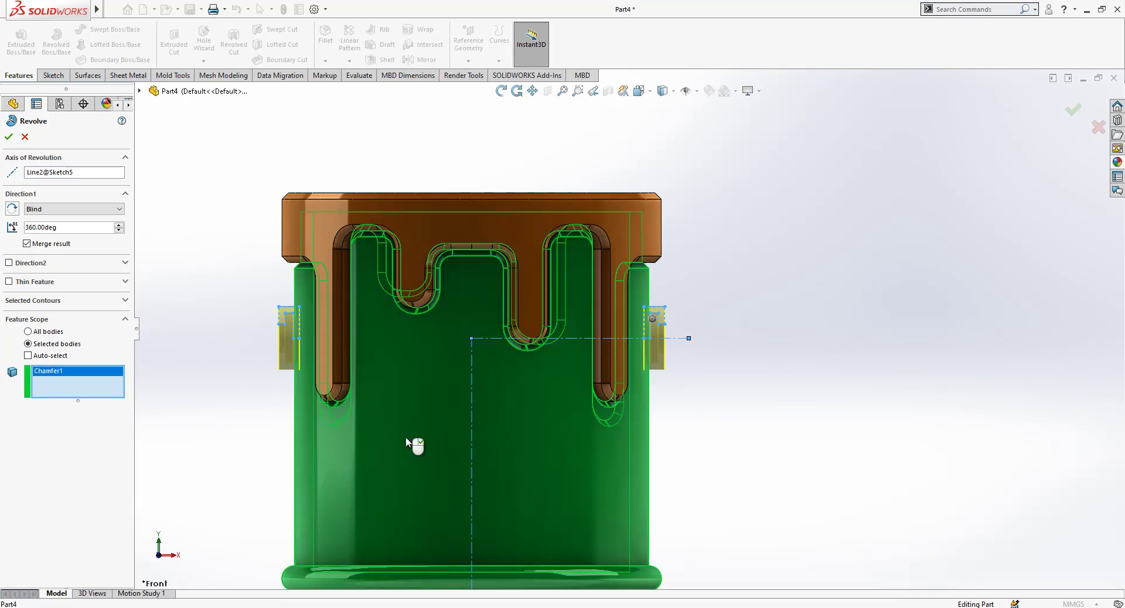
{"action": "key", "text": "Return"}
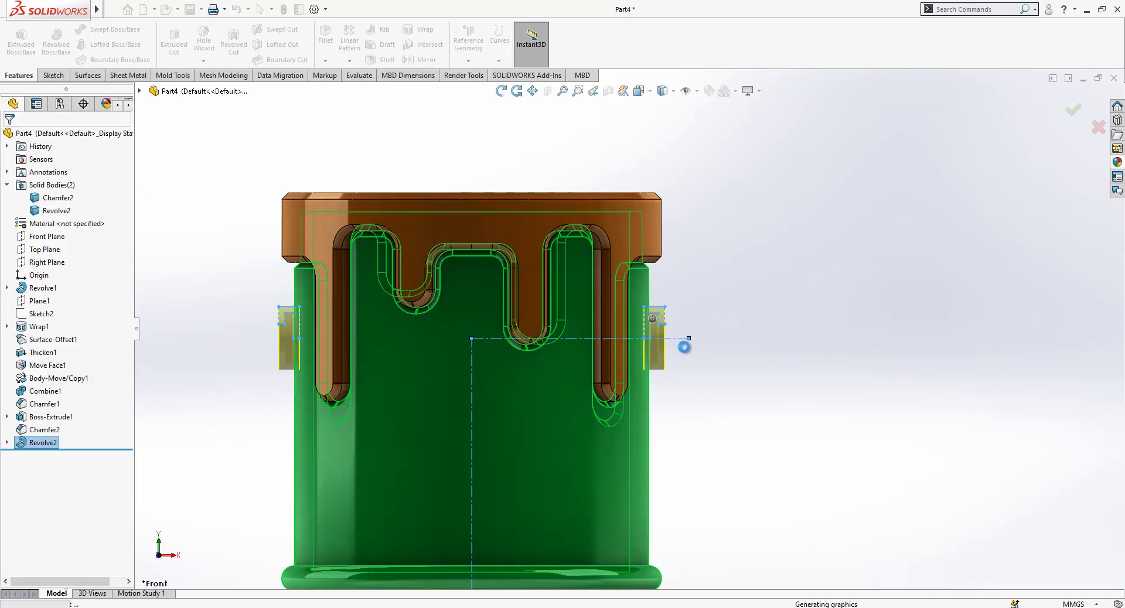
Fillet the circular edges where both round side bosses meet the cup wall with a 2 mm radius
{"action": "middle_click_drag", "start_coordinate": [721, 348], "coordinate": [678, 369]}
{"action": "scroll", "coordinate": [644, 339], "scroll_direction": "down", "scroll_amount": 5}
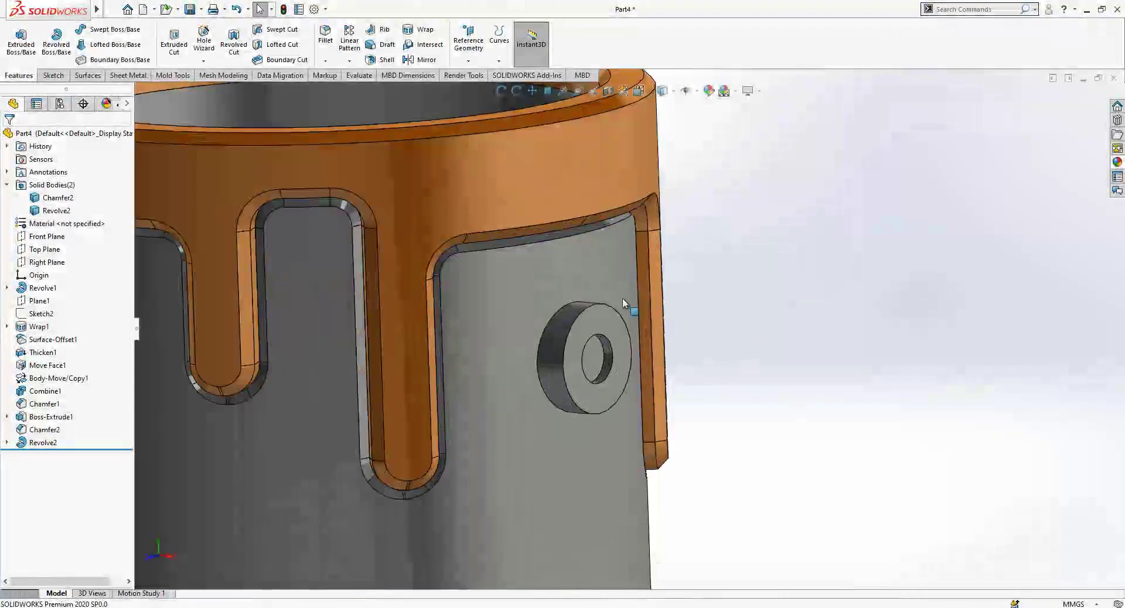
{"action": "left_click", "coordinate": [543, 339]}
{"action": "scroll", "coordinate": [554, 343], "scroll_direction": "up", "scroll_amount": 3}
{"action": "middle_click_drag", "start_coordinate": [555, 344], "coordinate": [625, 355]}
{"action": "scroll", "coordinate": [352, 322], "scroll_direction": "down", "scroll_amount": 1}
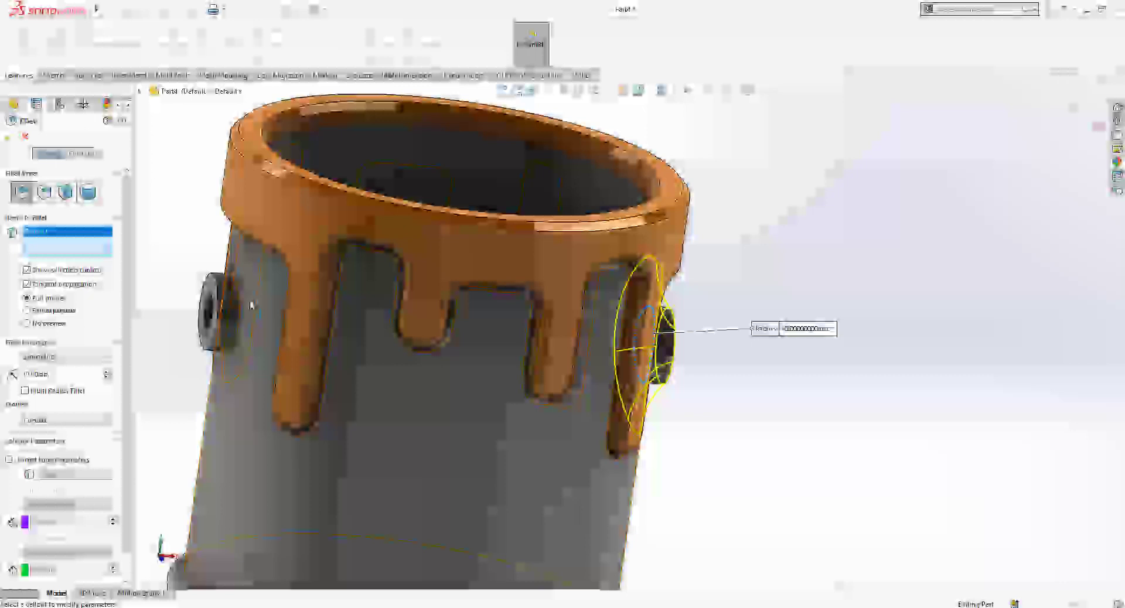
{"action": "left_click", "coordinate": [238, 301]}
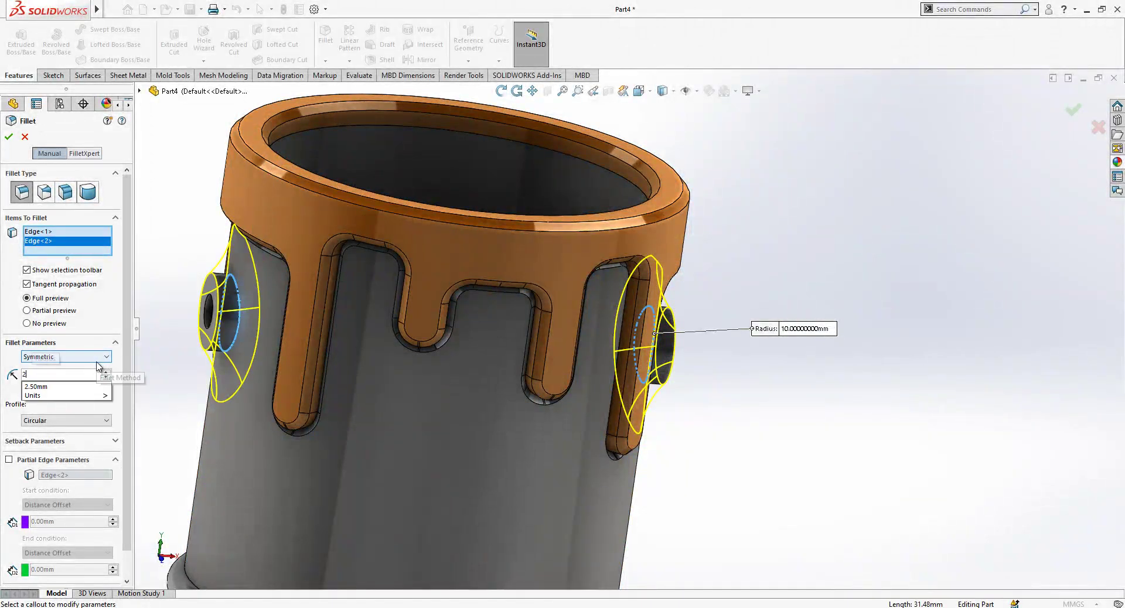
{"action": "type", "text": "2"}
{"action": "key", "text": "Return"}
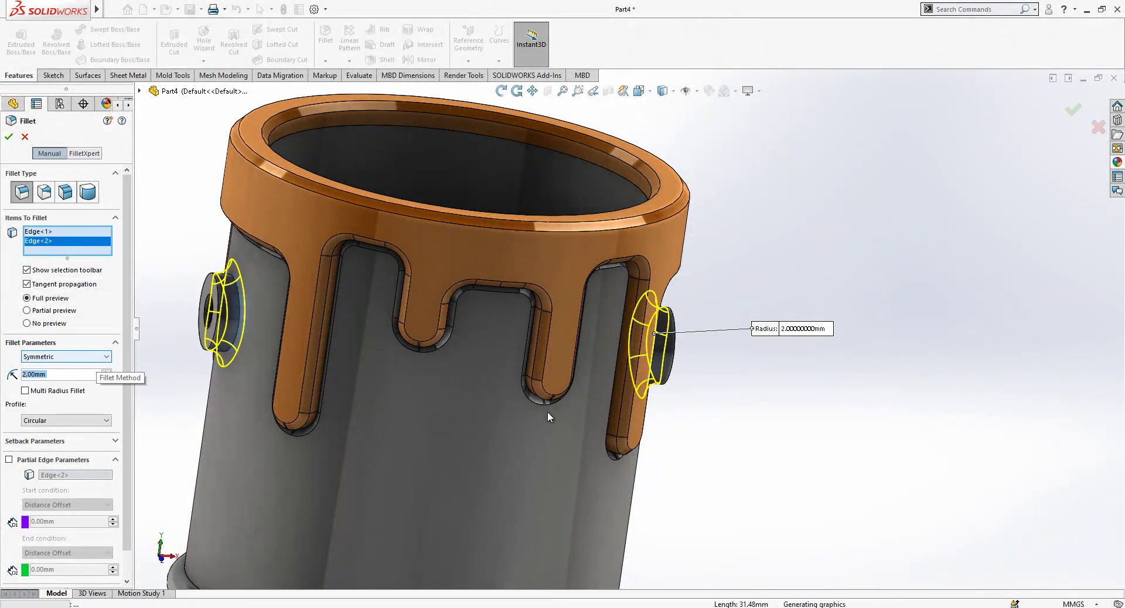
Set the radius of the fillet at the base of both side bosses to 1.5 mm
{"action": "middle_click_drag", "start_coordinate": [559, 413], "coordinate": [430, 391]}
{"action": "scroll", "coordinate": [901, 352], "scroll_direction": "down", "scroll_amount": 2}
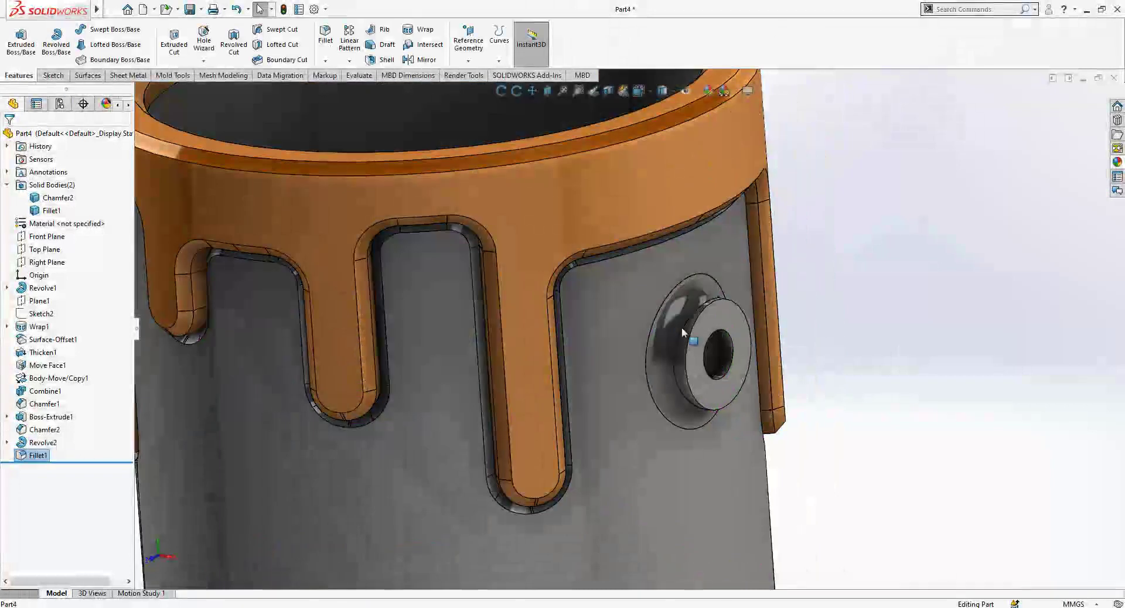
{"action": "left_click", "coordinate": [682, 332]}
{"action": "key", "text": "Escape"}
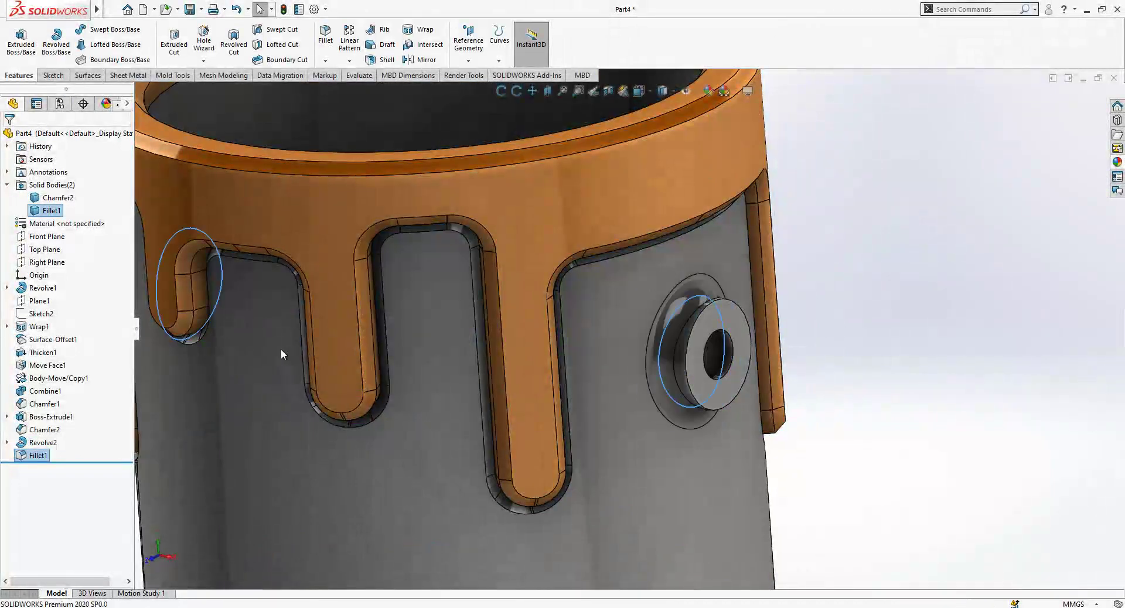
{"action": "type", "text": "1.5"}
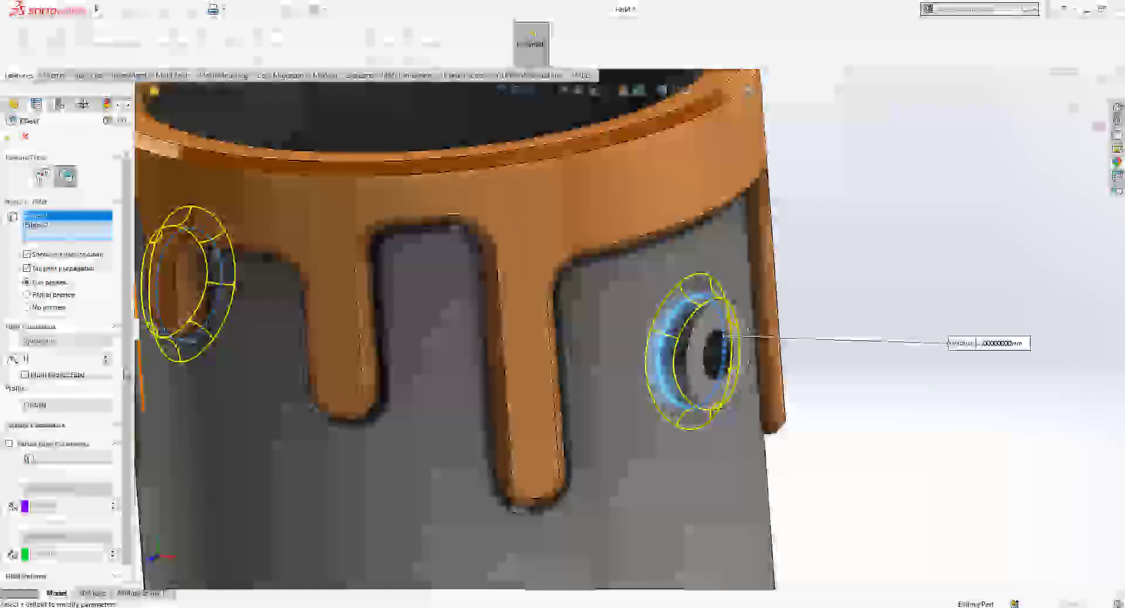
{"action": "key", "text": "Return"}
{"action": "key", "text": "Return"}
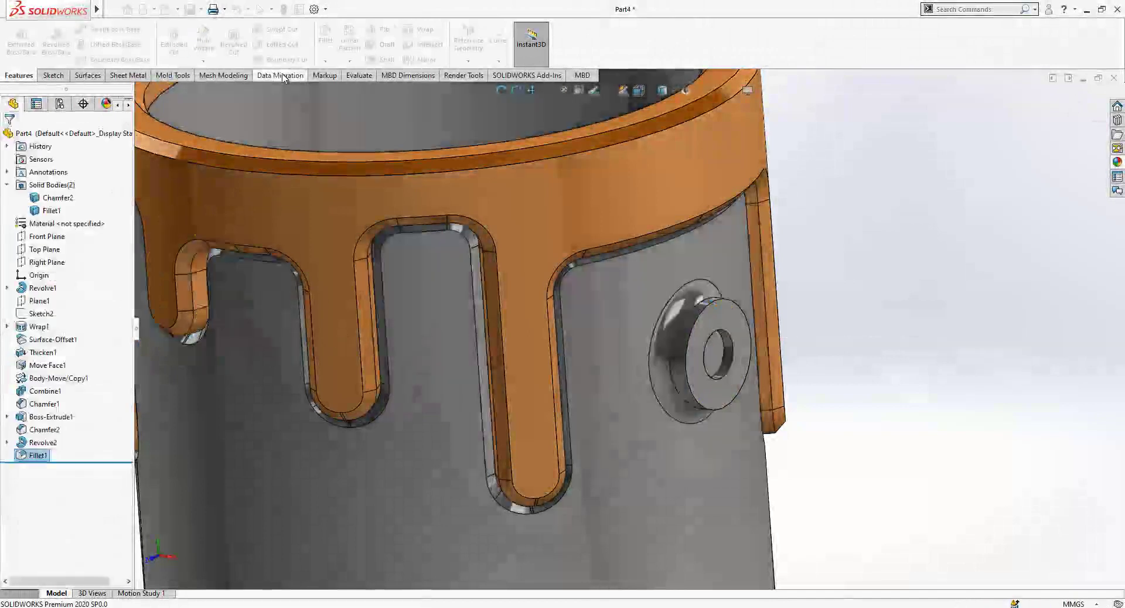
Chamfer the outer circular edges of both side bosses by 1 mm at 45 degrees
{"action": "key", "text": "c"}
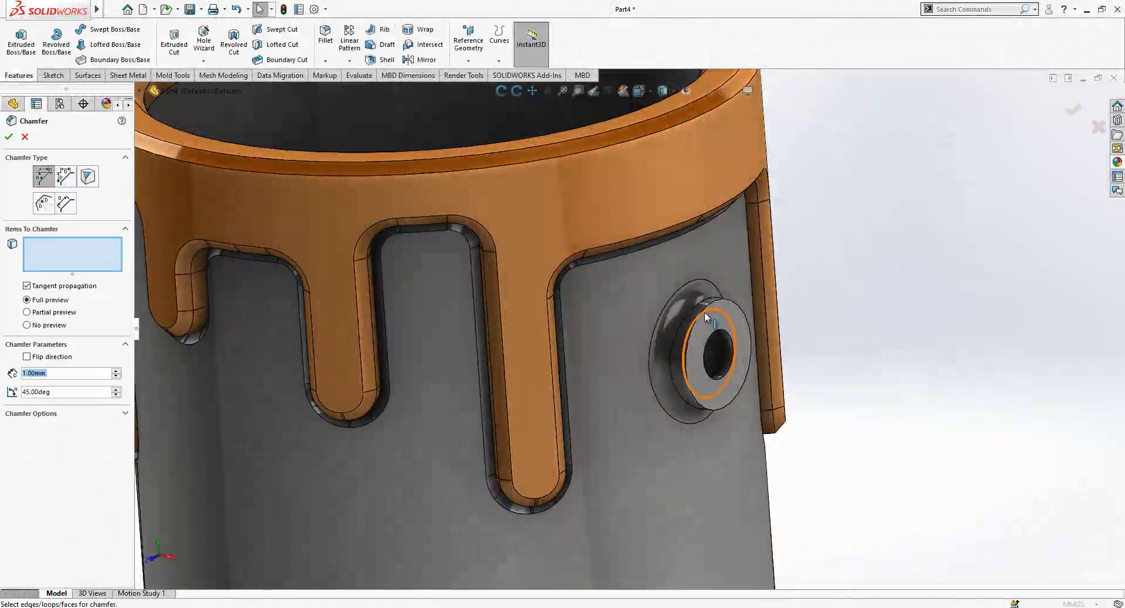
{"action": "left_click", "coordinate": [703, 310]}
{"action": "scroll", "coordinate": [706, 311], "scroll_direction": "up", "scroll_amount": 2}
{"action": "middle_click_drag", "start_coordinate": [707, 312], "coordinate": [801, 334]}
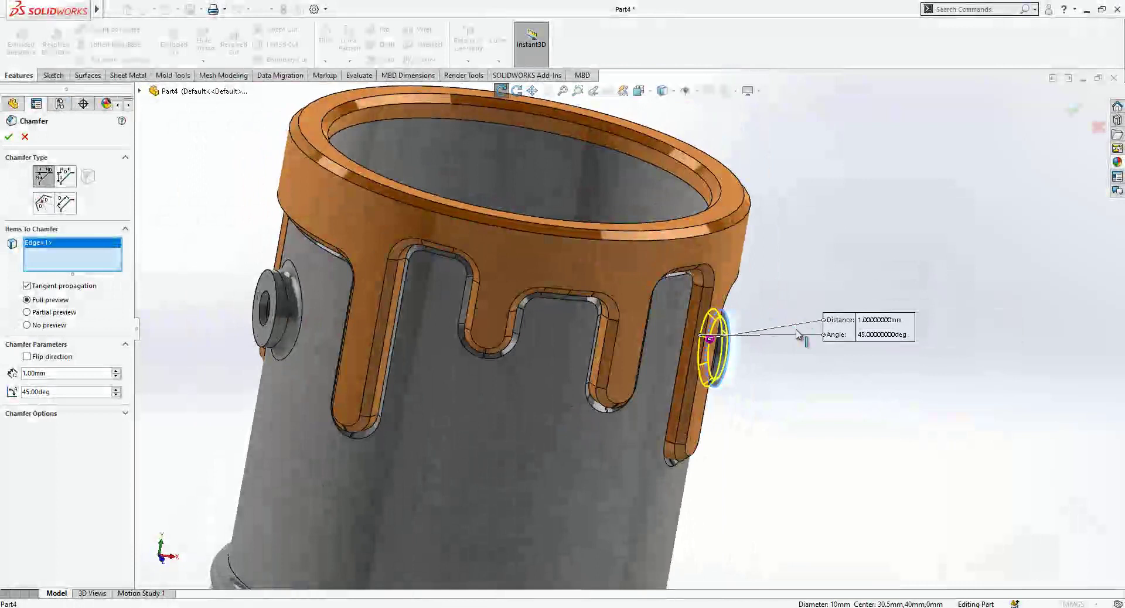
{"action": "left_click", "coordinate": [277, 295]}
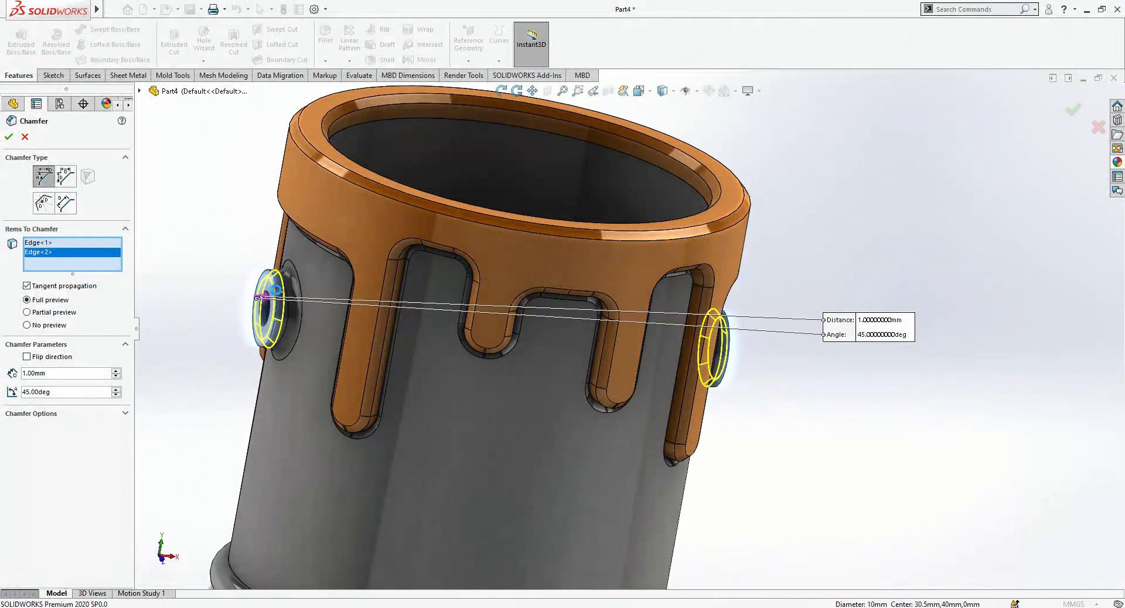
{"action": "right_click", "coordinate": [773, 398]}
{"action": "scroll", "coordinate": [611, 381], "scroll_direction": "up", "scroll_amount": 2}
{"action": "middle_click_drag", "start_coordinate": [611, 381], "coordinate": [539, 391]}
{"action": "scroll", "coordinate": [539, 391], "scroll_direction": "up", "scroll_amount": 1}
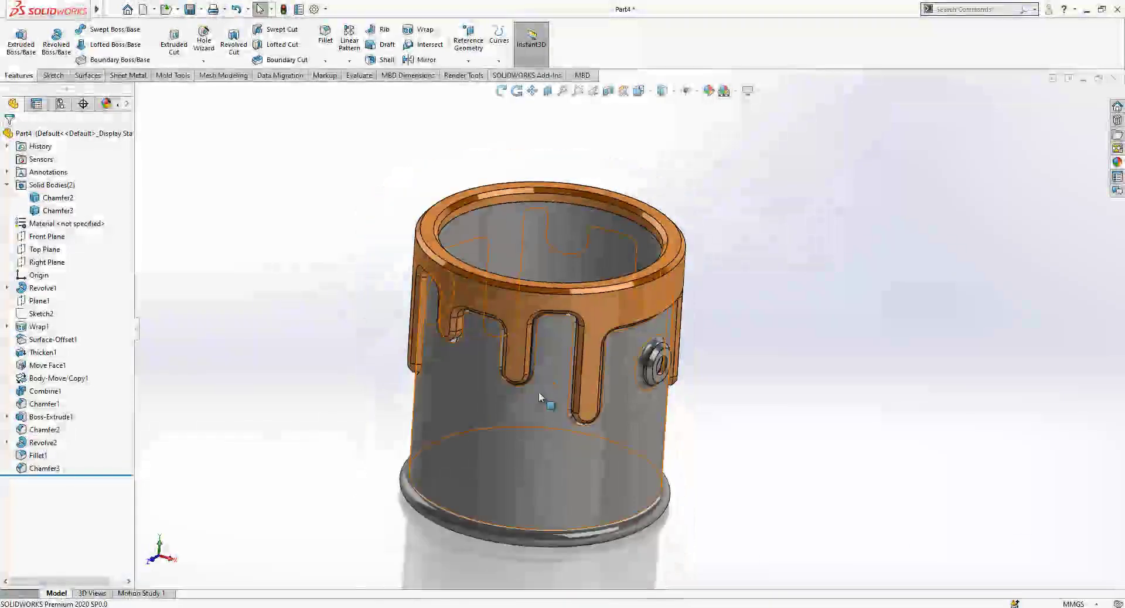
Show the sketch used for the revolved side bosses
{"action": "left_click", "coordinate": [7, 442]}
{"action": "left_click", "coordinate": [47, 456]}
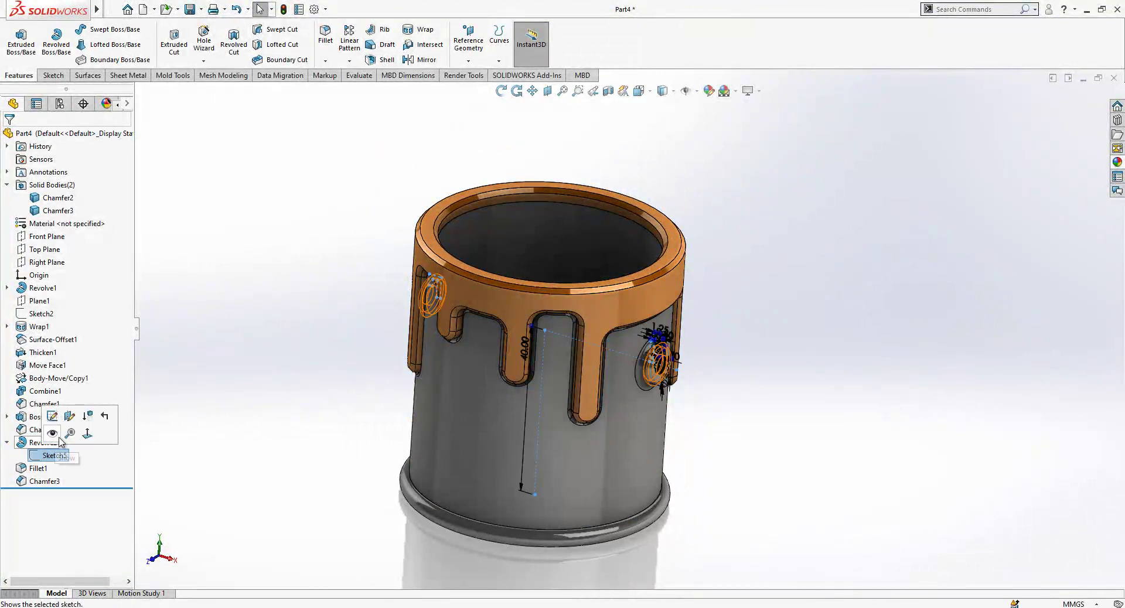
{"action": "left_click", "coordinate": [220, 418]}
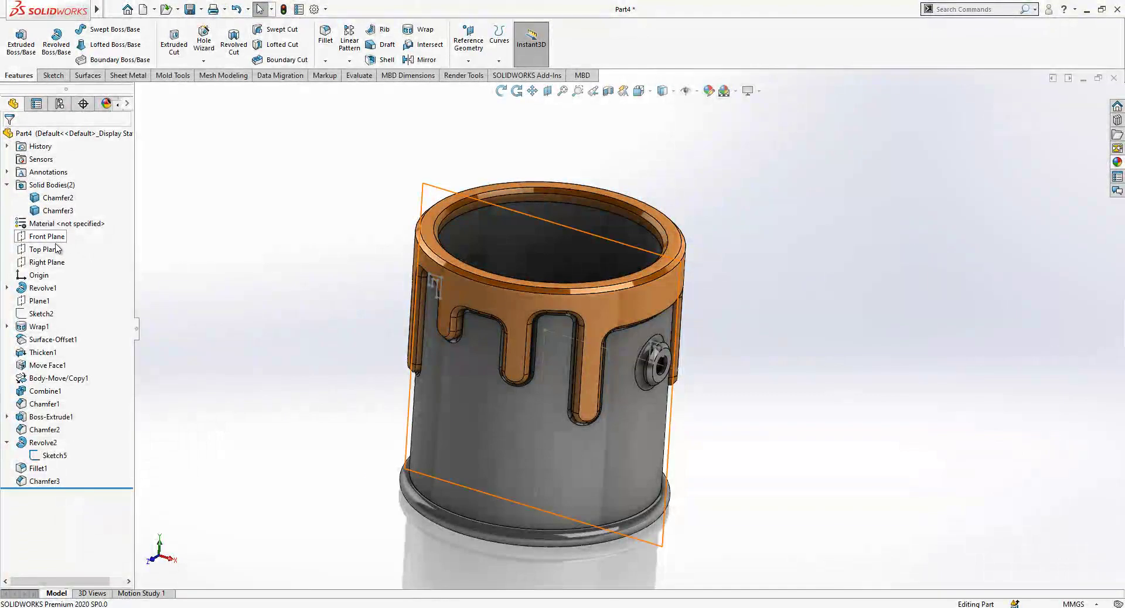
Create a reference plane parallel to the Top Plane through the upper endpoint of the boss sketch's vertical construction line
{"action": "left_click", "coordinate": [57, 250]}
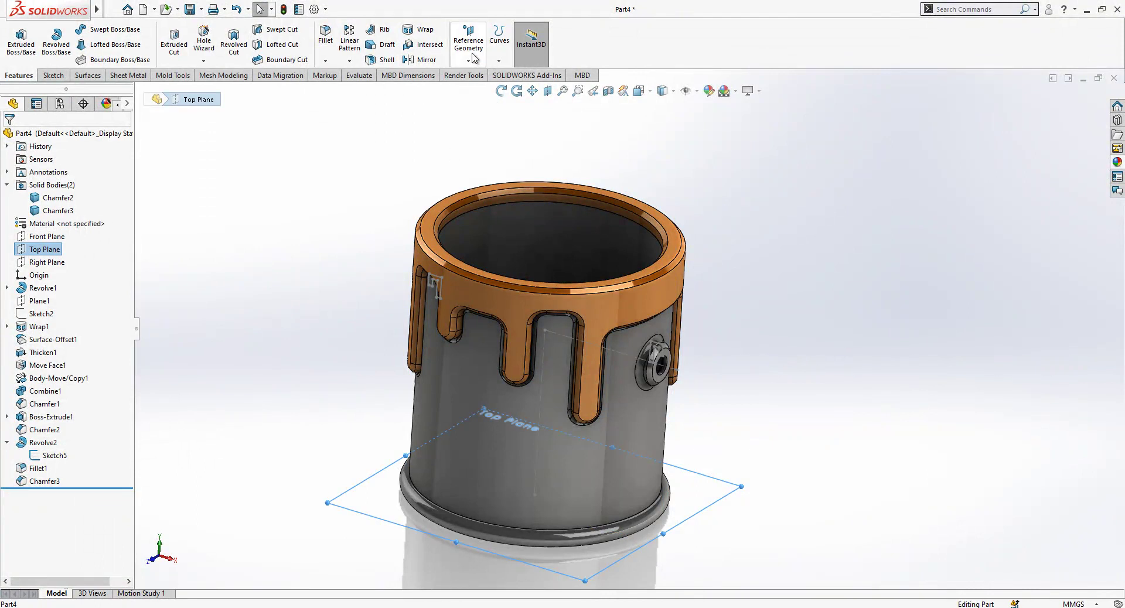
{"action": "left_click", "coordinate": [468, 61]}
{"action": "left_click", "coordinate": [480, 75]}
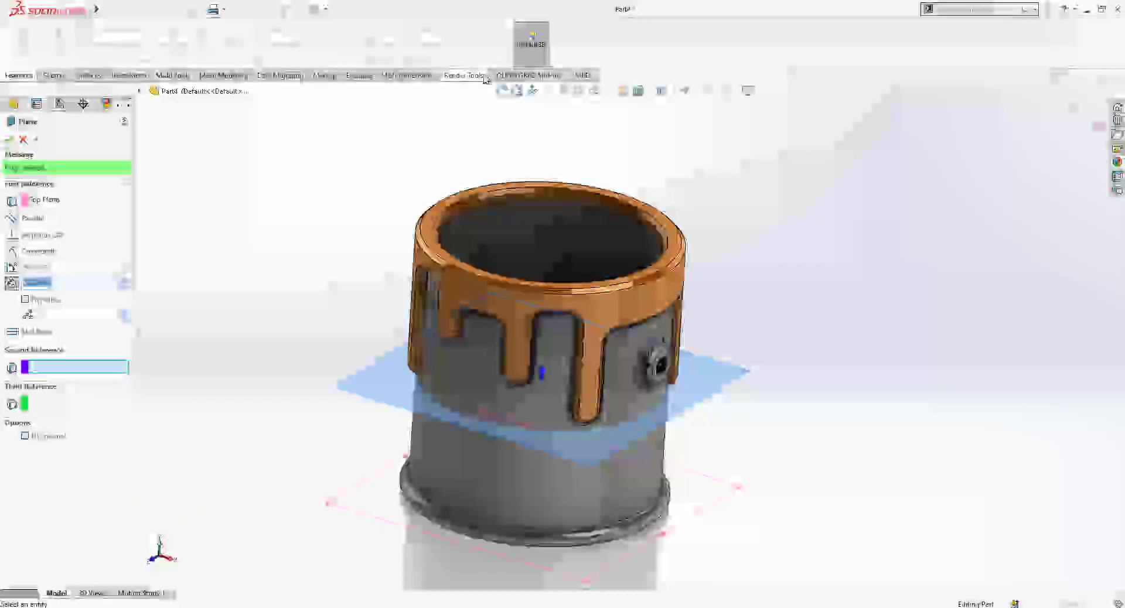
{"action": "left_click", "coordinate": [544, 331]}
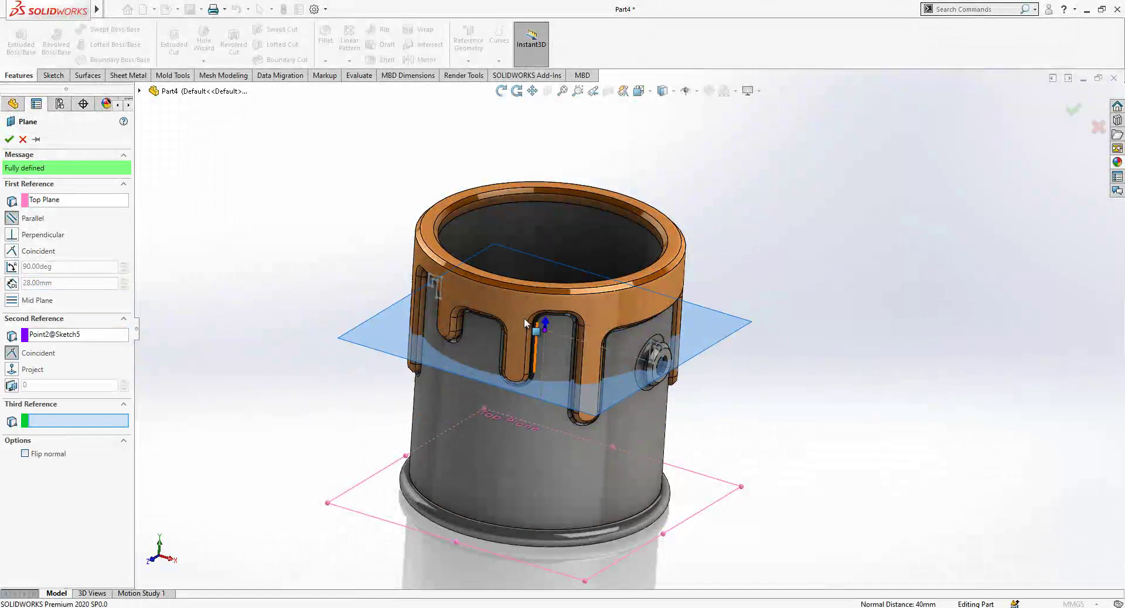
{"action": "left_click", "coordinate": [9, 139]}
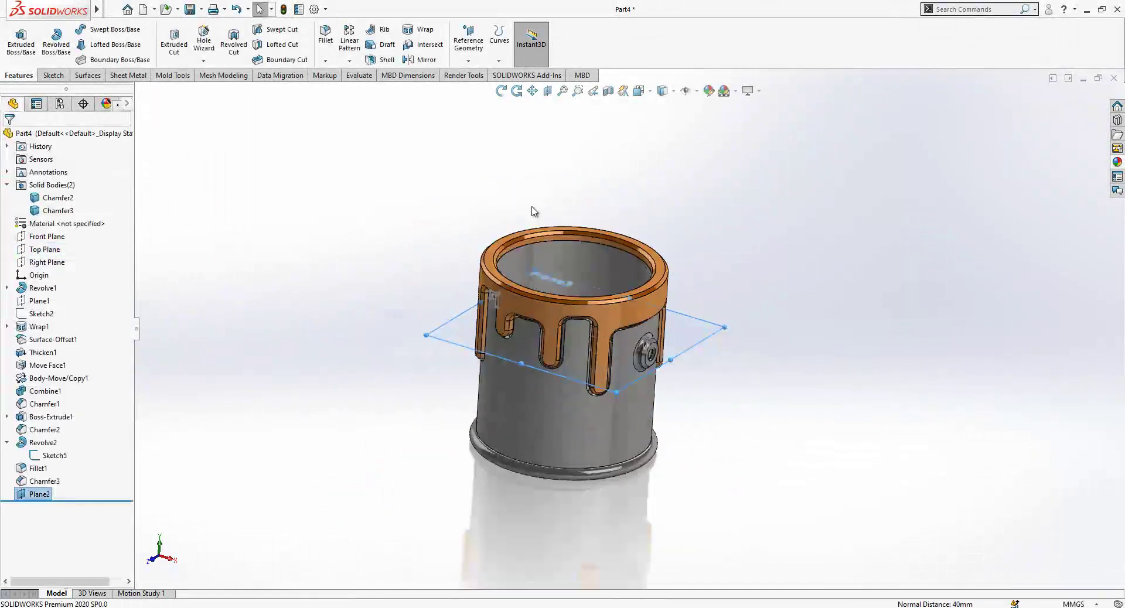
Start a sketch on the new plane with connected lines from the origin: about 41.6 mm down, 18 mm right, 6 mm up and 4.5 mm right
{"action": "left_click", "coordinate": [646, 94]}
{"action": "left_click", "coordinate": [532, 282]}
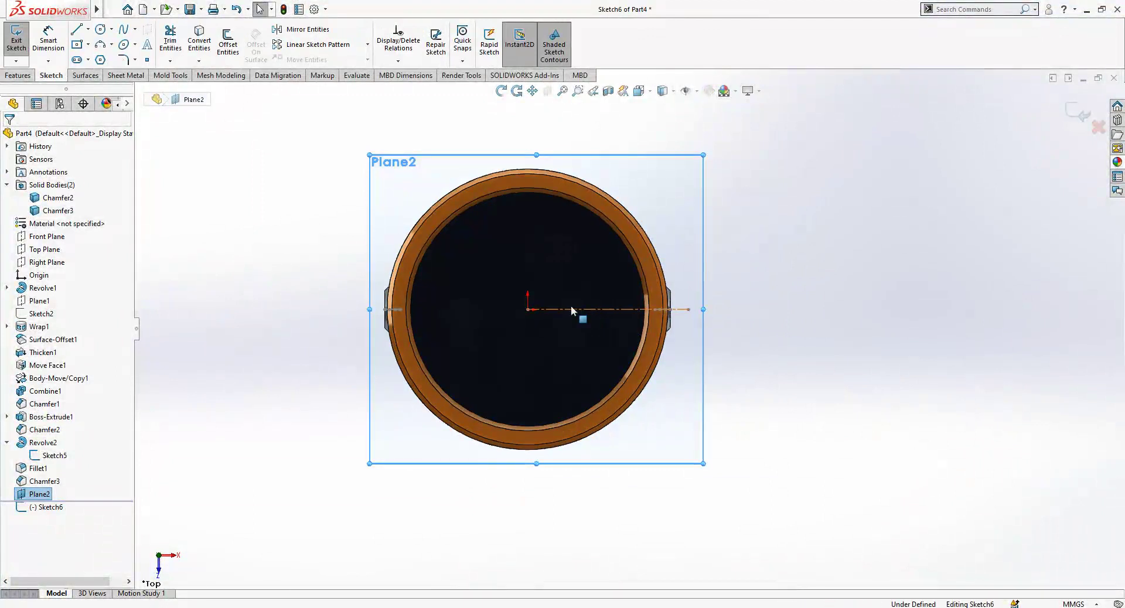
{"action": "key", "text": "l"}
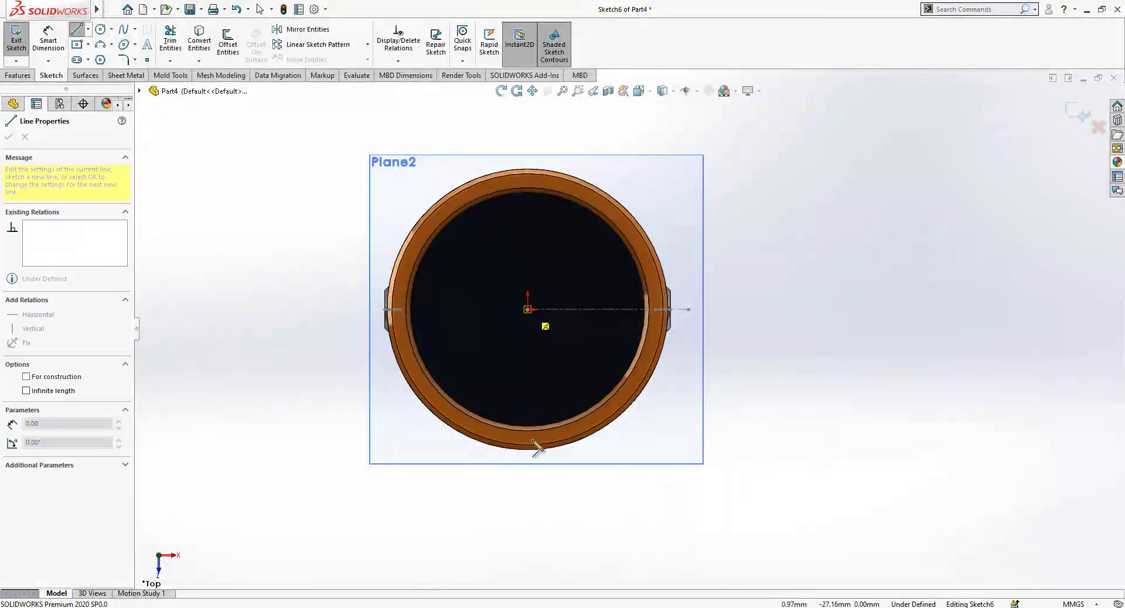
{"action": "left_click", "coordinate": [527, 504]}
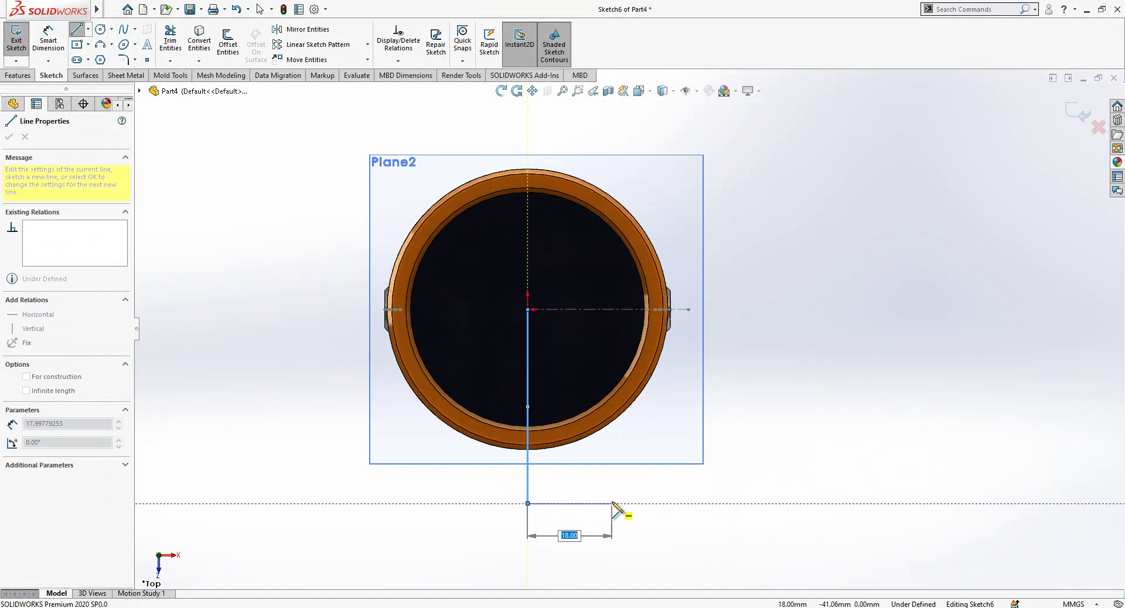
{"action": "left_click", "coordinate": [612, 503]}
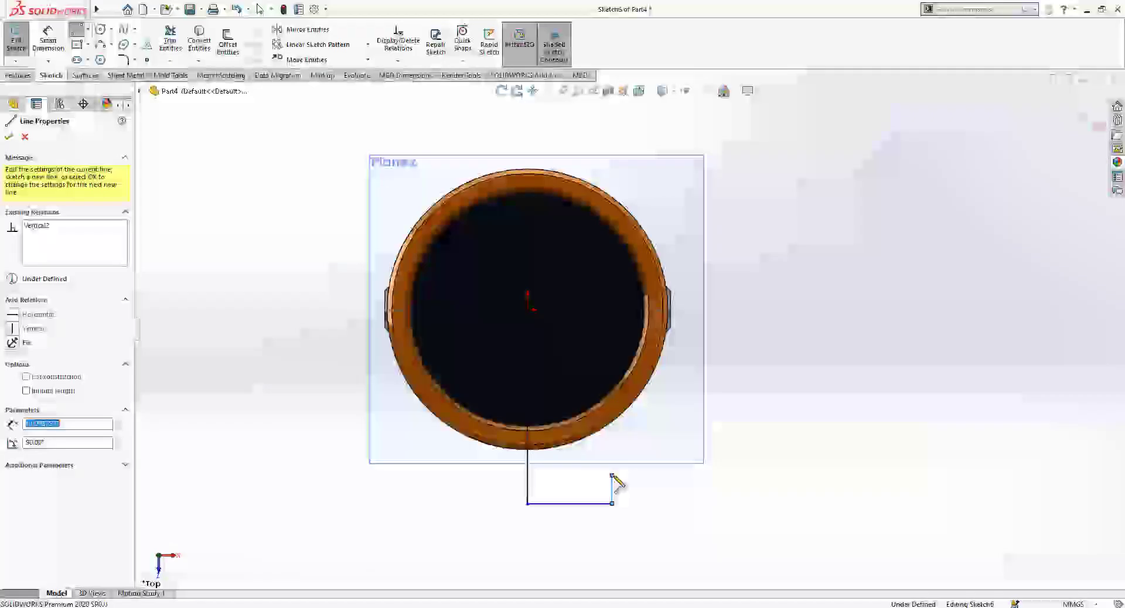
{"action": "left_click", "coordinate": [612, 475]}
{"action": "left_click", "coordinate": [633, 475]}
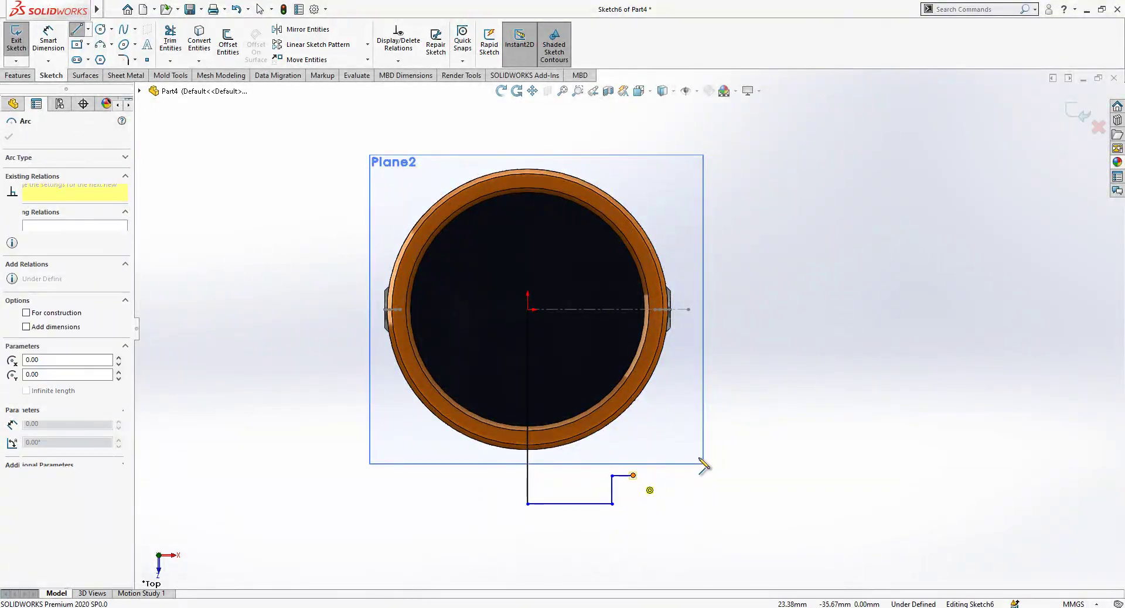
Continue the handle outline with a tangent arc of about 14.8 mm radius, a vertical line to the boss centerline and a horizontal line inward to the boss
{"action": "left_click", "coordinate": [703, 417]}
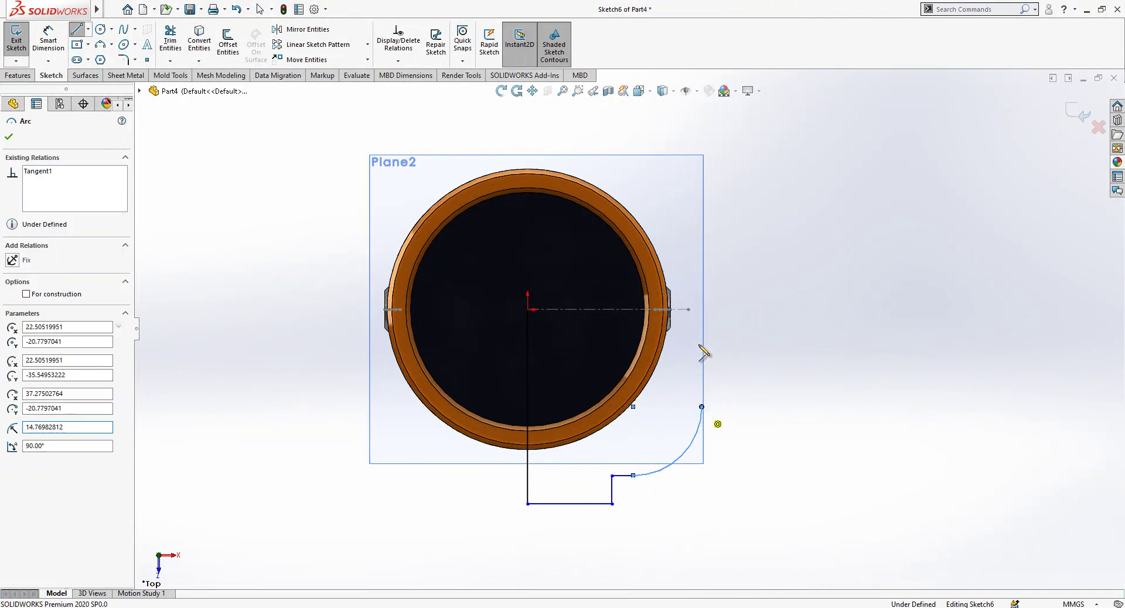
{"action": "scroll", "coordinate": [706, 352], "scroll_direction": "down", "scroll_amount": 3}
{"action": "left_click", "coordinate": [694, 309]}
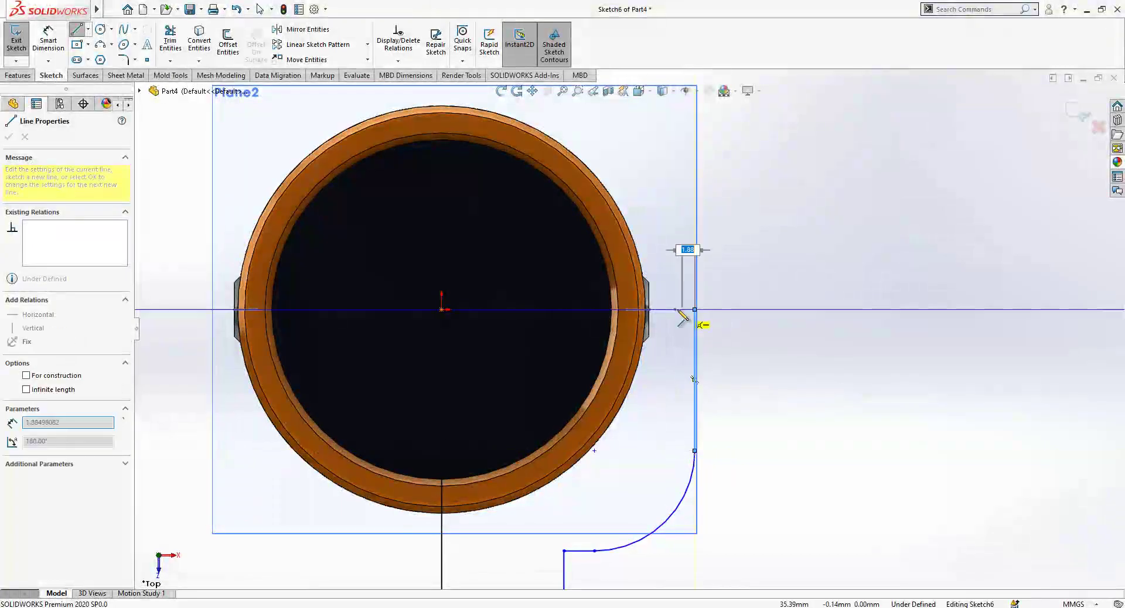
{"action": "left_click", "coordinate": [648, 310]}
{"action": "key", "text": "Escape"}
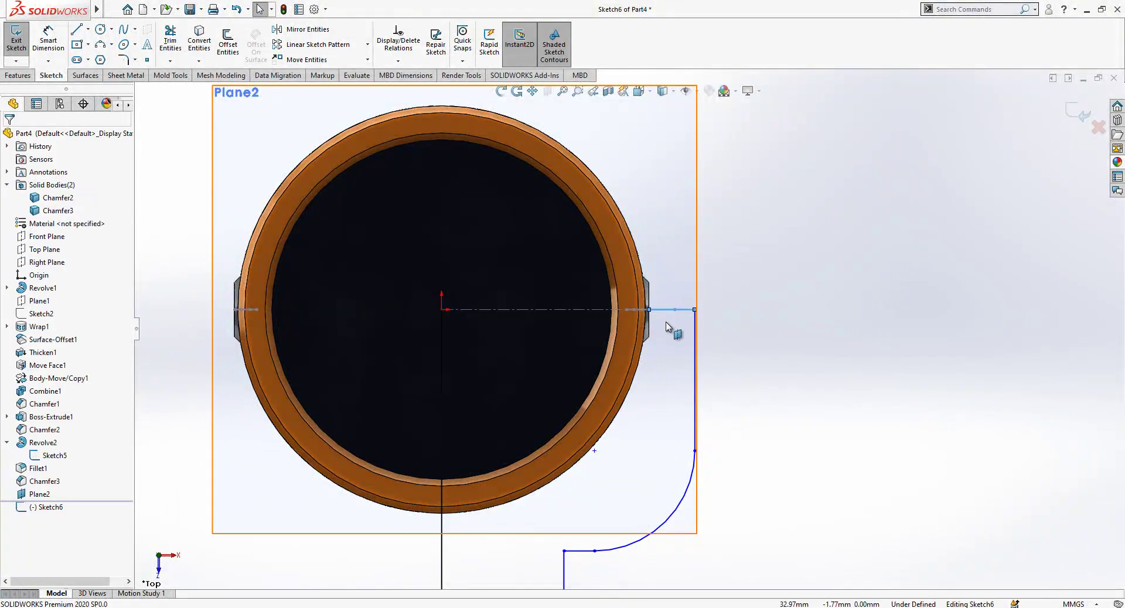
{"action": "scroll", "coordinate": [666, 334], "scroll_direction": "up", "scroll_amount": 3}
{"action": "scroll", "coordinate": [665, 334], "scroll_direction": "down", "scroll_amount": 1}
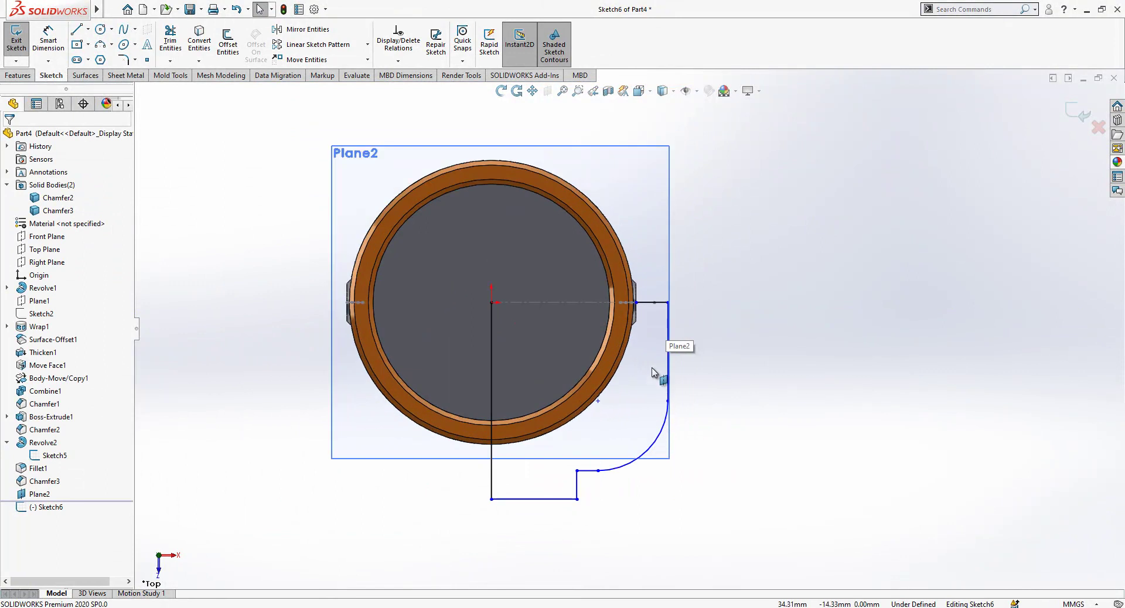
Convert the vertical line from the origin to construction geometry and set its length to 45 mm
{"action": "left_click", "coordinate": [491, 345]}
{"action": "left_click", "coordinate": [538, 307]}
{"action": "key", "text": "Escape"}
{"action": "scroll", "coordinate": [520, 332], "scroll_direction": "down", "scroll_amount": 1}
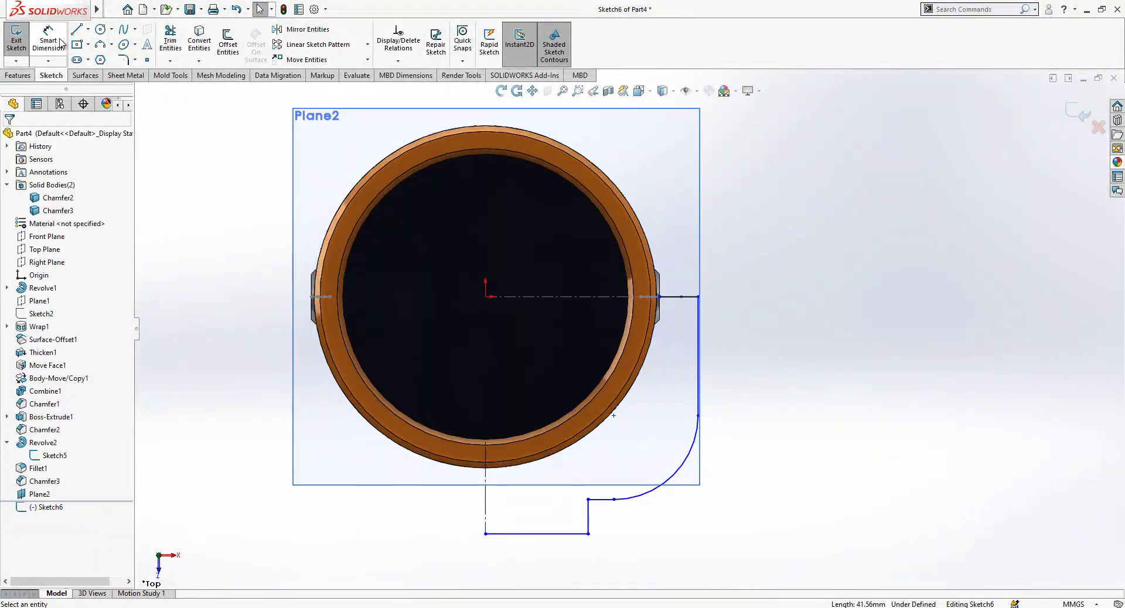
{"action": "left_click", "coordinate": [485, 393]}
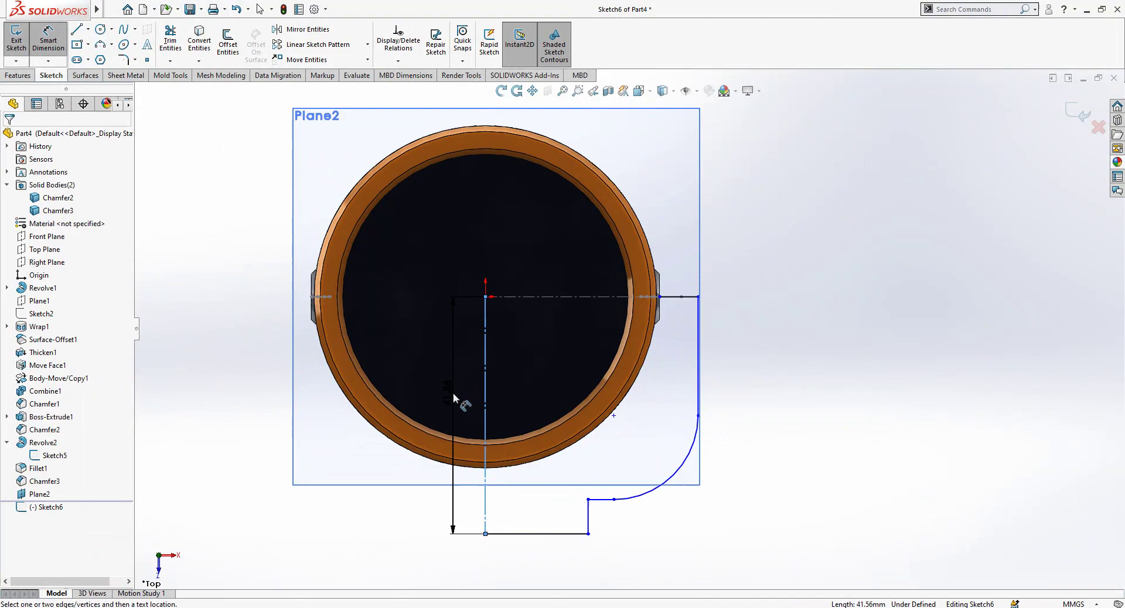
{"action": "left_click", "coordinate": [452, 392]}
{"action": "type", "text": "45"}
{"action": "key", "text": "Return"}
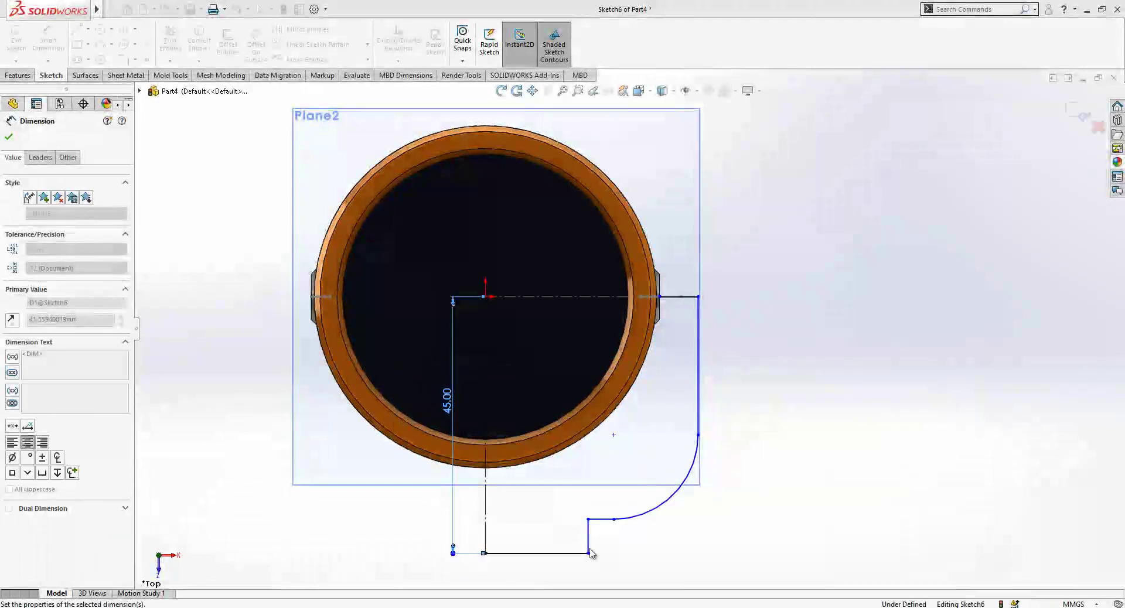
Set the lowest horizontal line's length to 12.5 mm and the short vertical line's length to 6 mm
{"action": "left_click", "coordinate": [539, 553]}
{"action": "left_click", "coordinate": [544, 581]}
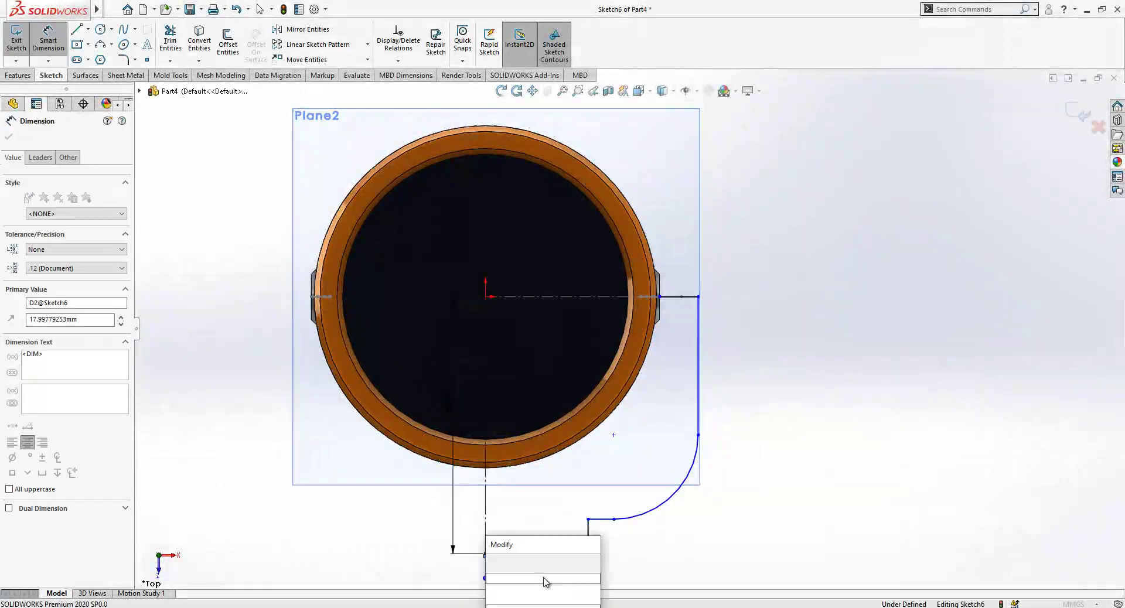
{"action": "type", "text": "12.5"}
{"action": "key", "text": "Return"}
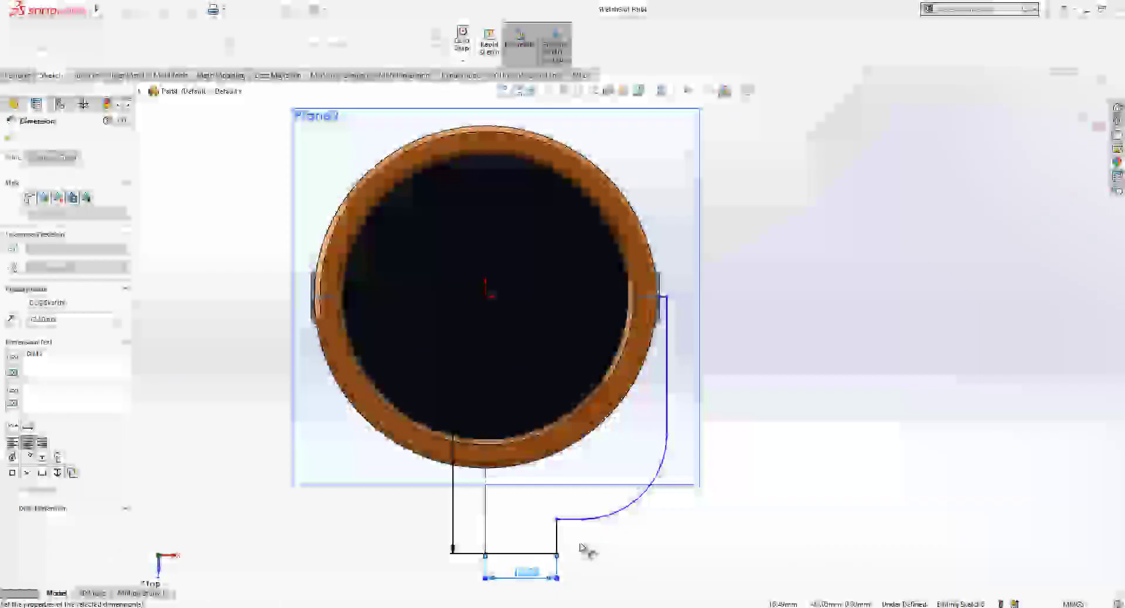
{"action": "left_click", "coordinate": [557, 534]}
{"action": "left_click", "coordinate": [595, 551]}
{"action": "type", "text": "6"}
{"action": "key", "text": "Return"}
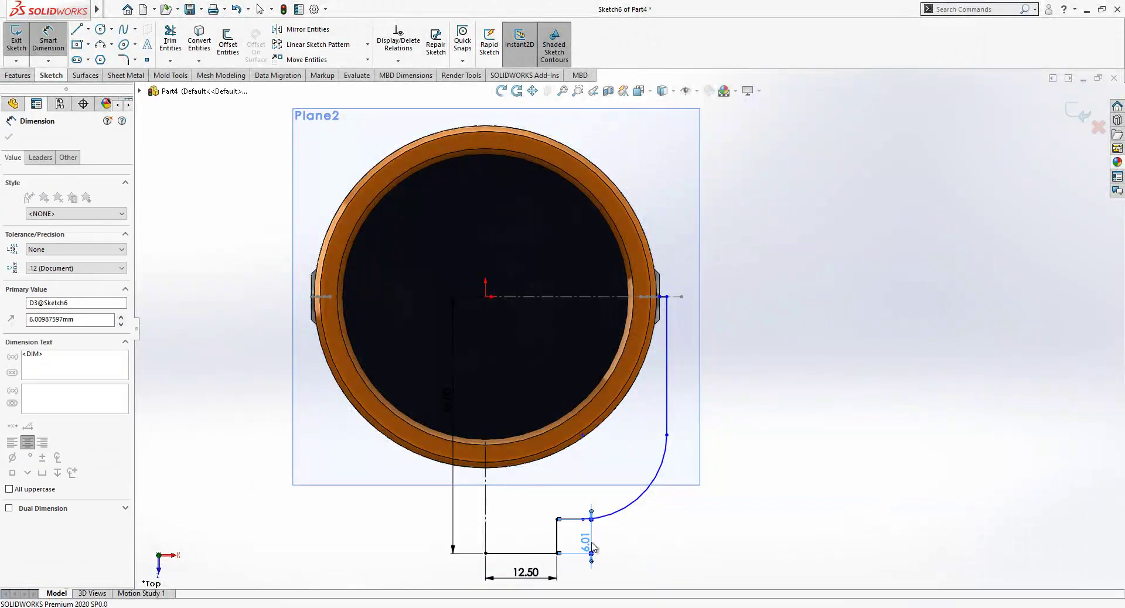
Set the length of the short horizontal line before the arc to 3 mm
{"action": "left_click", "coordinate": [568, 519]}
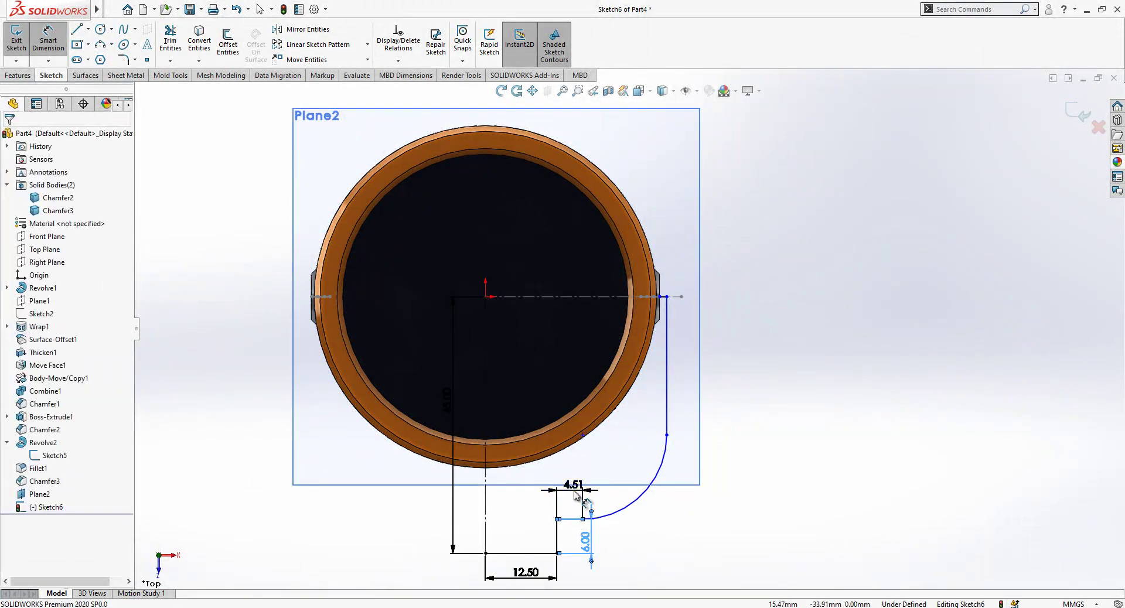
{"action": "left_click", "coordinate": [574, 493]}
{"action": "scroll", "coordinate": [659, 295], "scroll_direction": "down", "scroll_amount": 4}
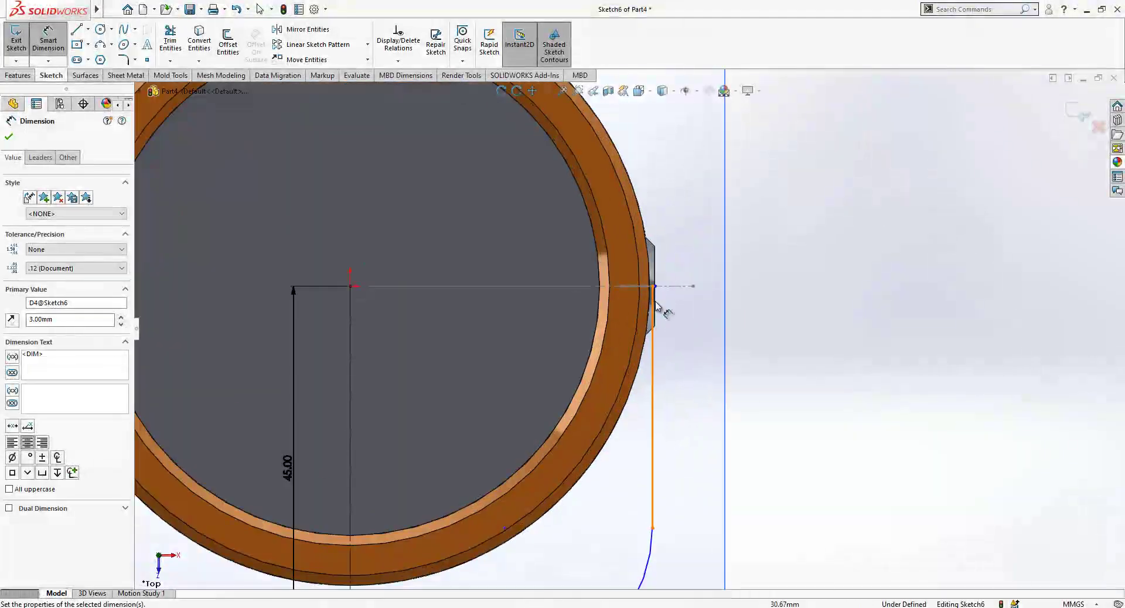
{"action": "key", "text": "Escape"}
Pull the outline's outer corner beside the boss outward and set the adjoining horizontal line's length to 3.5 mm
{"action": "mouse_move", "coordinate": [653, 289]}
{"action": "left_mouse_down"}
{"action": "mouse_move", "coordinate": [705, 295]}
{"action": "mouse_move", "coordinate": [695, 294]}
{"action": "left_mouse_up"}
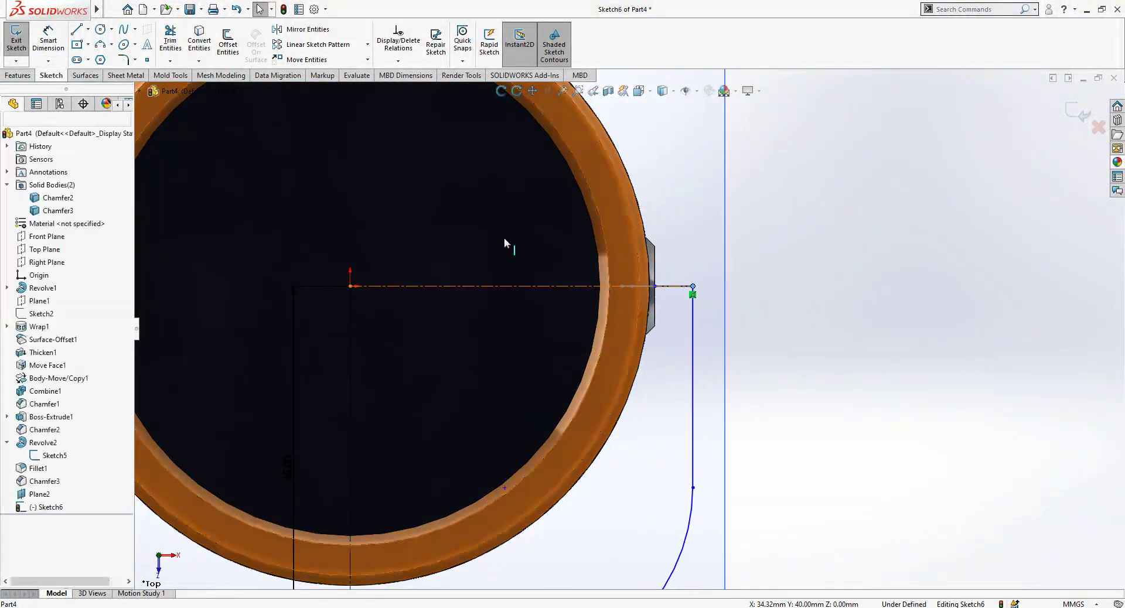
{"action": "left_click", "coordinate": [679, 287]}
{"action": "left_click", "coordinate": [685, 258]}
{"action": "type", "text": "3.5"}
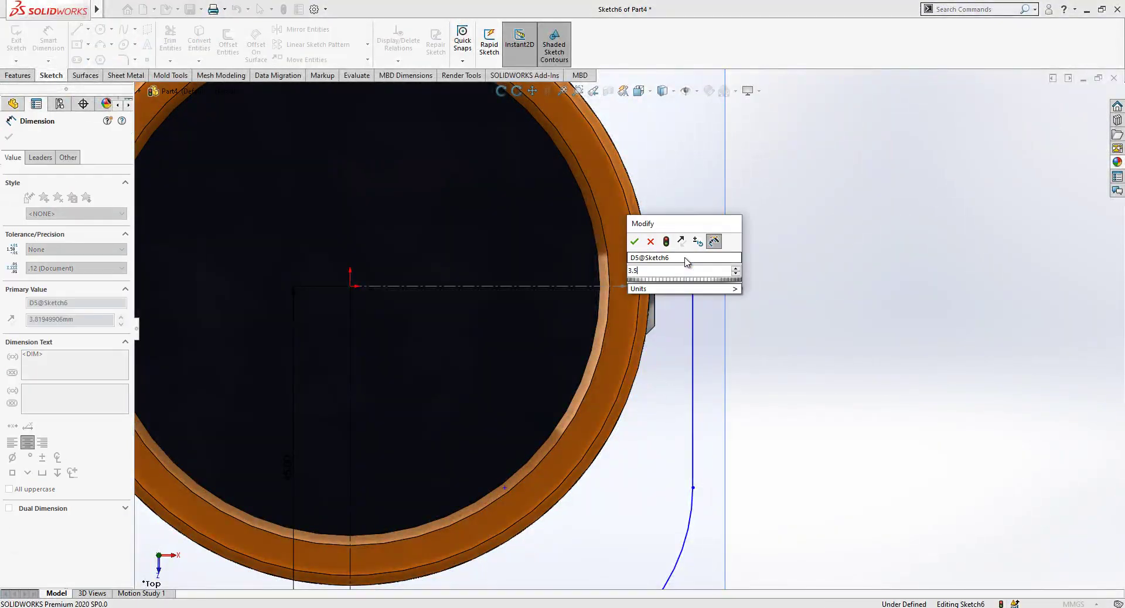
{"action": "key", "text": "Return"}
{"action": "left_click", "coordinate": [876, 324]}
Make the inner endpoint of the 3.5 mm line coincident with the boss's outer edge
{"action": "scroll", "coordinate": [711, 322], "scroll_direction": "up", "scroll_amount": 2}
{"action": "scroll", "coordinate": [663, 307], "scroll_direction": "down", "scroll_amount": 4}
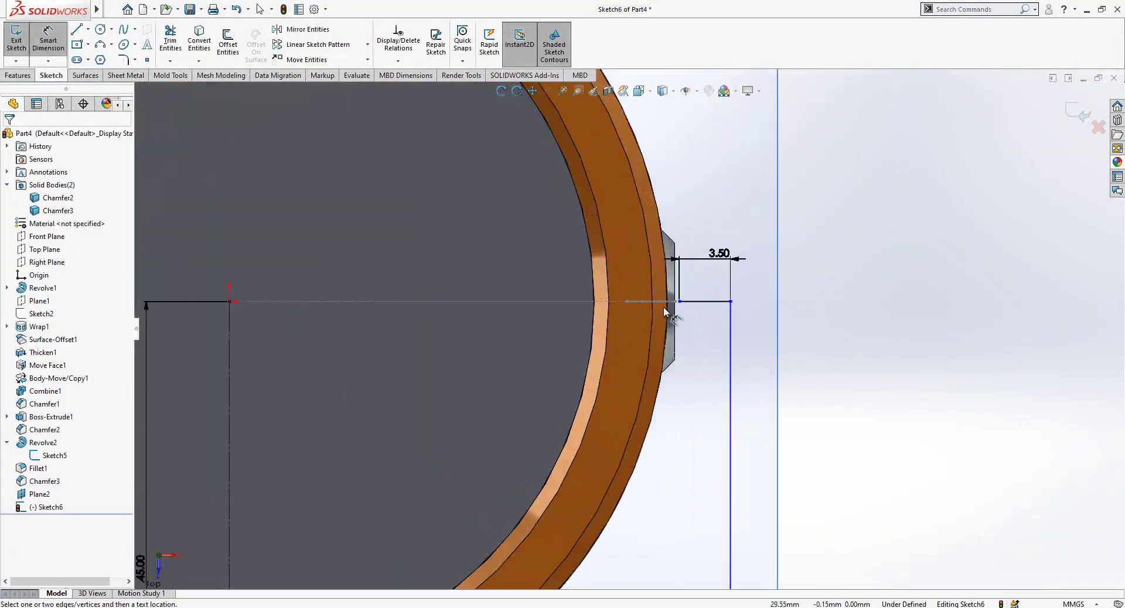
{"action": "scroll", "coordinate": [663, 307], "scroll_direction": "down", "scroll_amount": 3}
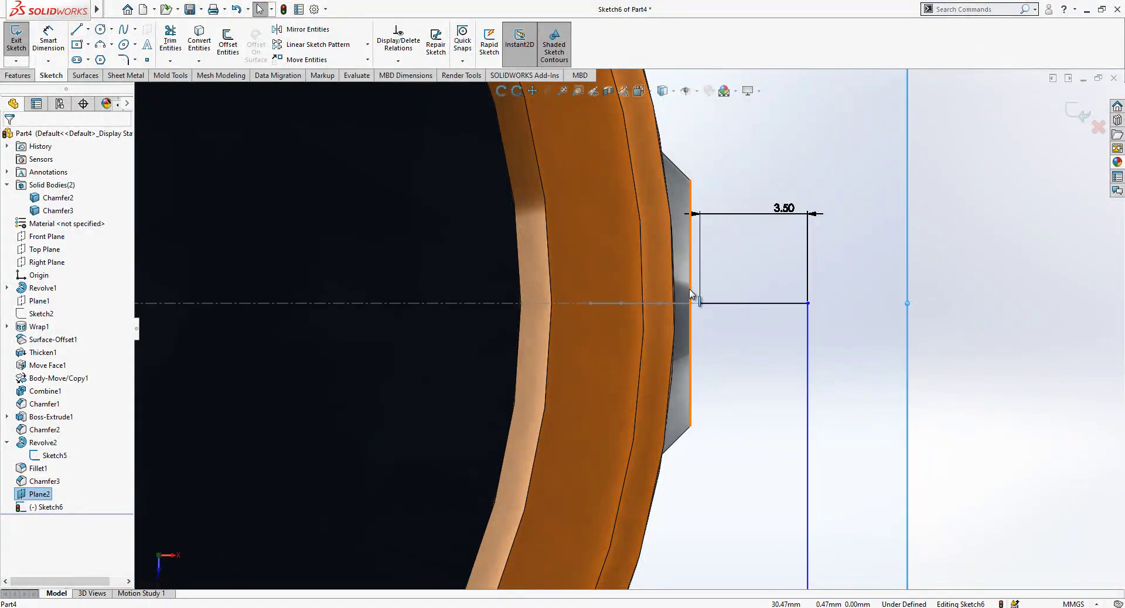
{"action": "left_click", "coordinate": [690, 293]}
{"action": "left_click", "coordinate": [696, 304], "text": "ctrl"}
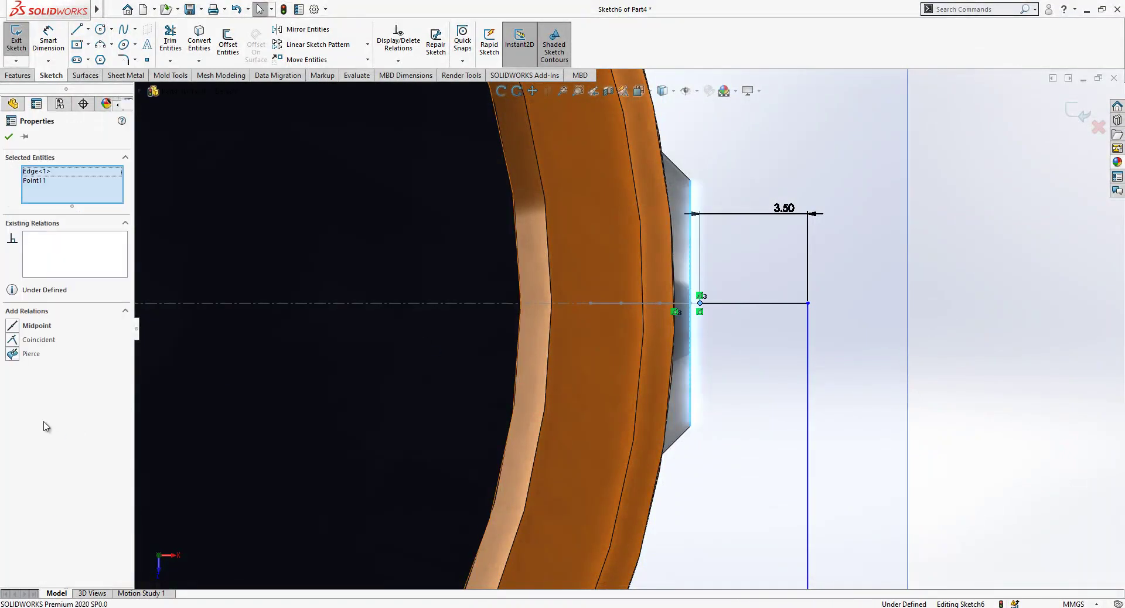
{"action": "left_click", "coordinate": [19, 356]}
{"action": "key", "text": "z"}
{"action": "key", "text": "ctrl+z"}
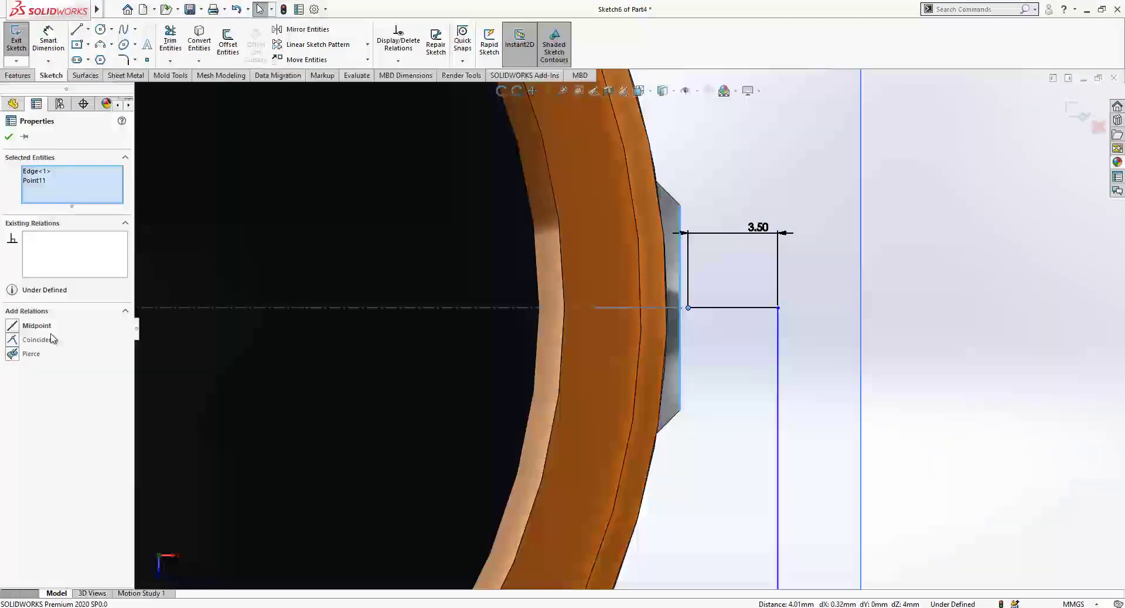
{"action": "scroll", "coordinate": [863, 299], "scroll_direction": "up", "scroll_amount": 9}
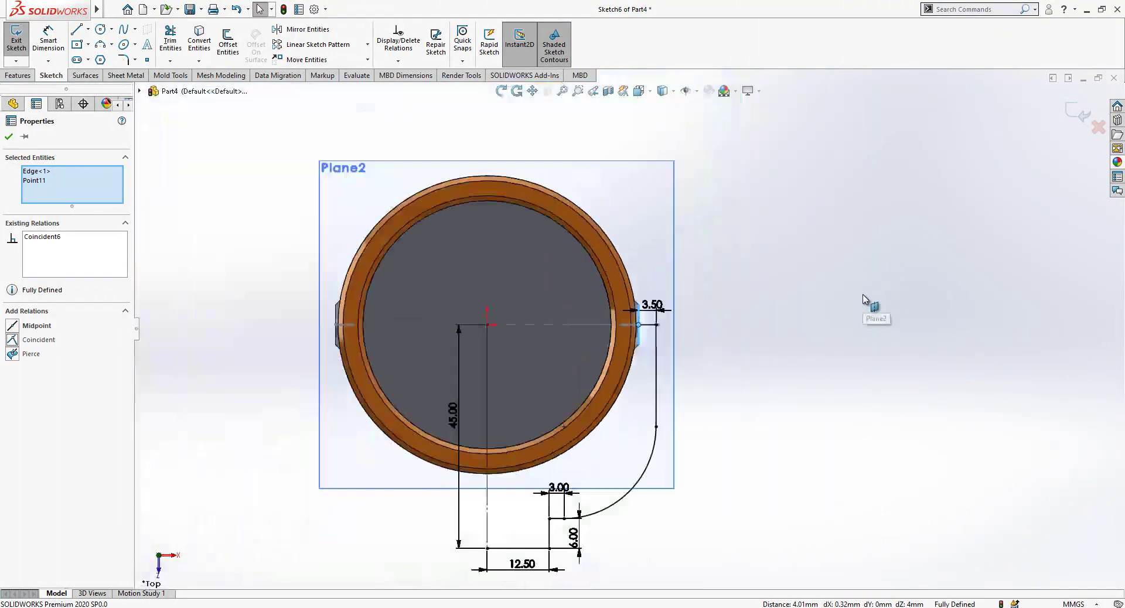
{"action": "scroll", "coordinate": [609, 492], "scroll_direction": "down", "scroll_amount": 2}
{"action": "scroll", "coordinate": [626, 472], "scroll_direction": "up", "scroll_amount": 2}
{"action": "scroll", "coordinate": [649, 457], "scroll_direction": "down", "scroll_amount": 1}
{"action": "key", "text": "Escape"}
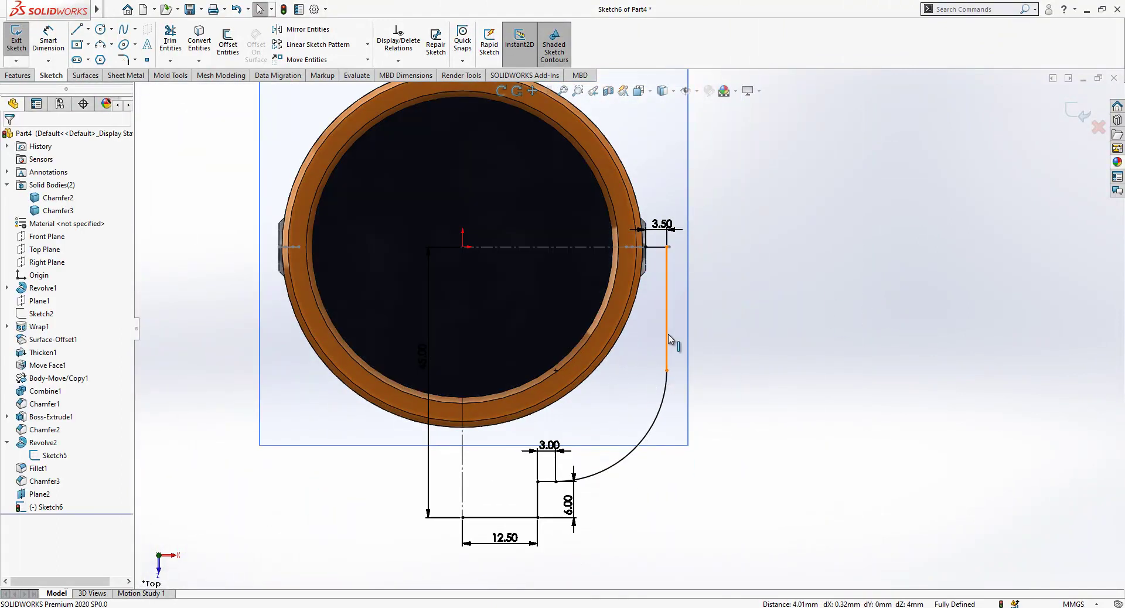
{"action": "right_click", "coordinate": [670, 339]}
{"action": "left_click", "coordinate": [711, 344]}
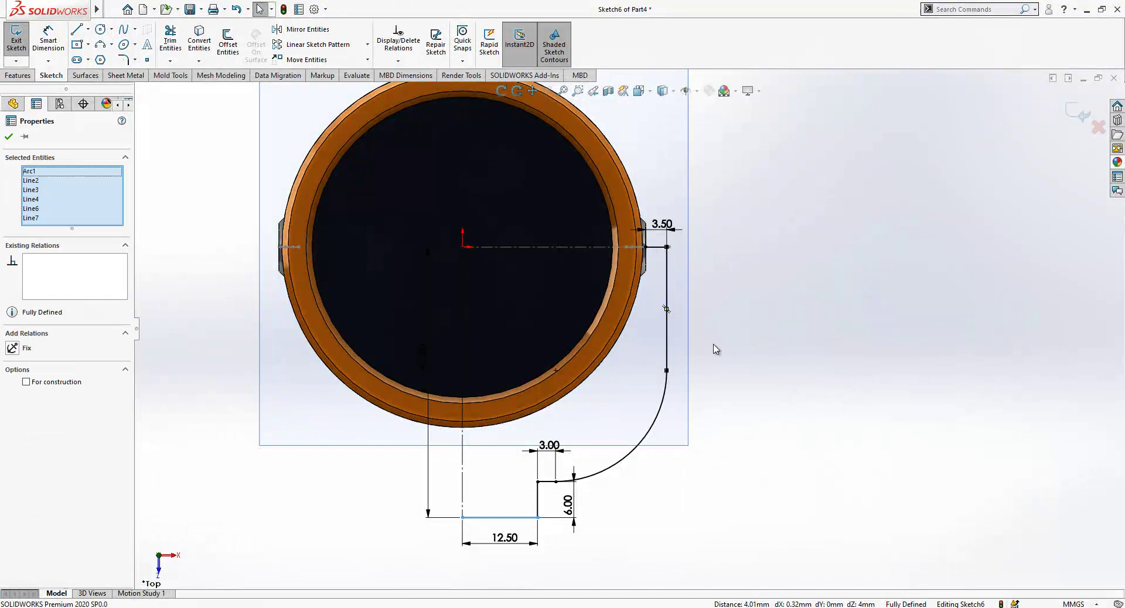
{"action": "left_click", "coordinate": [307, 31]}
{"action": "left_click", "coordinate": [68, 324]}
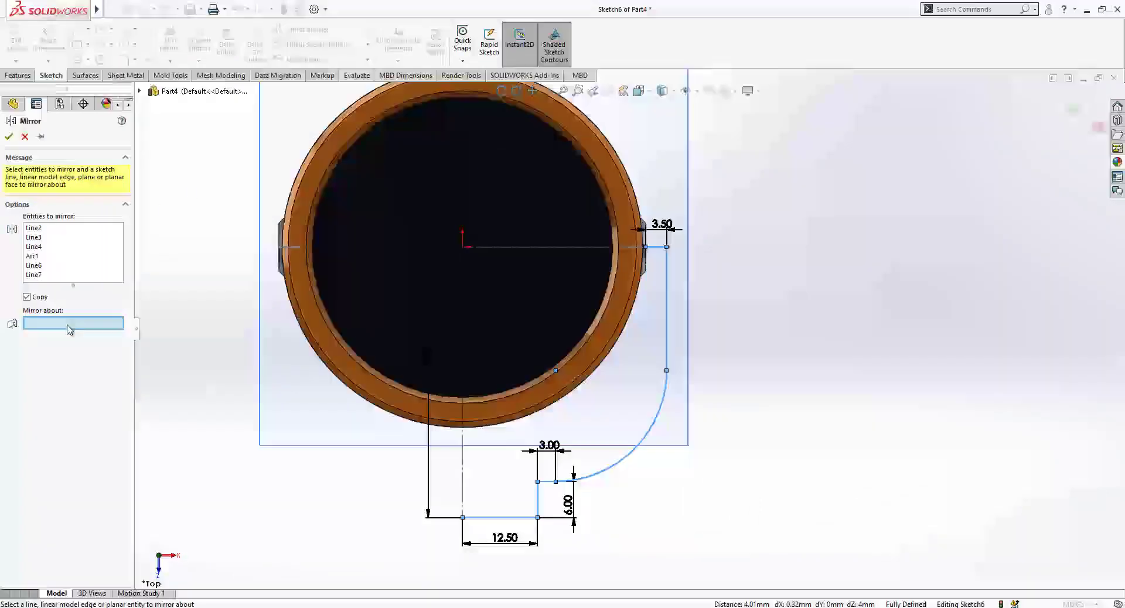
{"action": "key", "text": "Escape"}
Add 2.25 mm sketch fillets to the handle outline's corner beside the boss and to both corners of its short vertical line
{"action": "scroll", "coordinate": [561, 533], "scroll_direction": "down", "scroll_amount": 1}
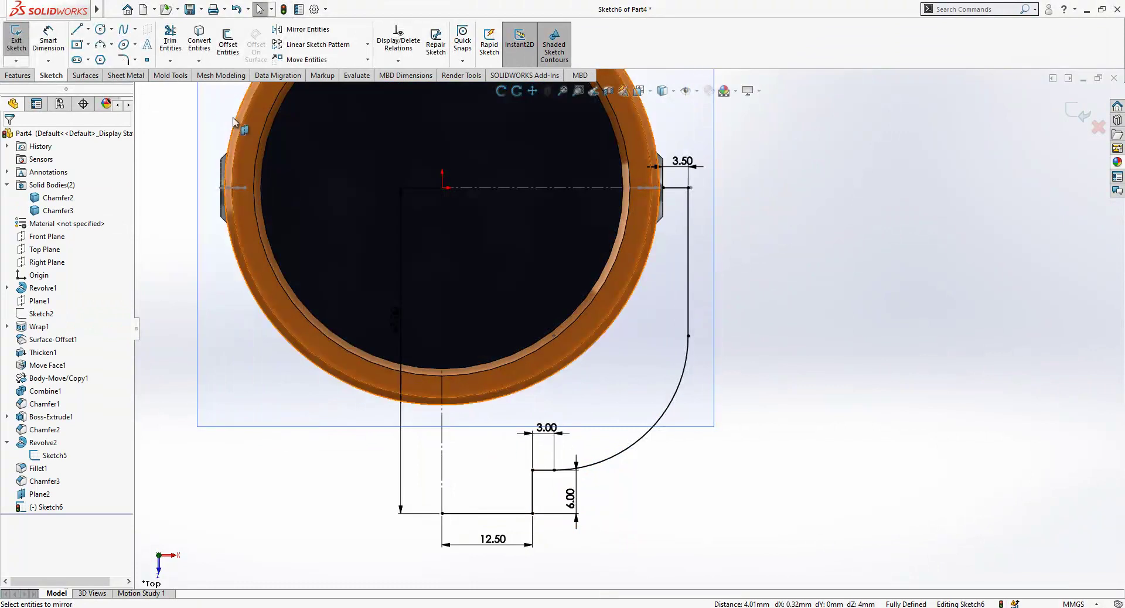
{"action": "left_click", "coordinate": [124, 60]}
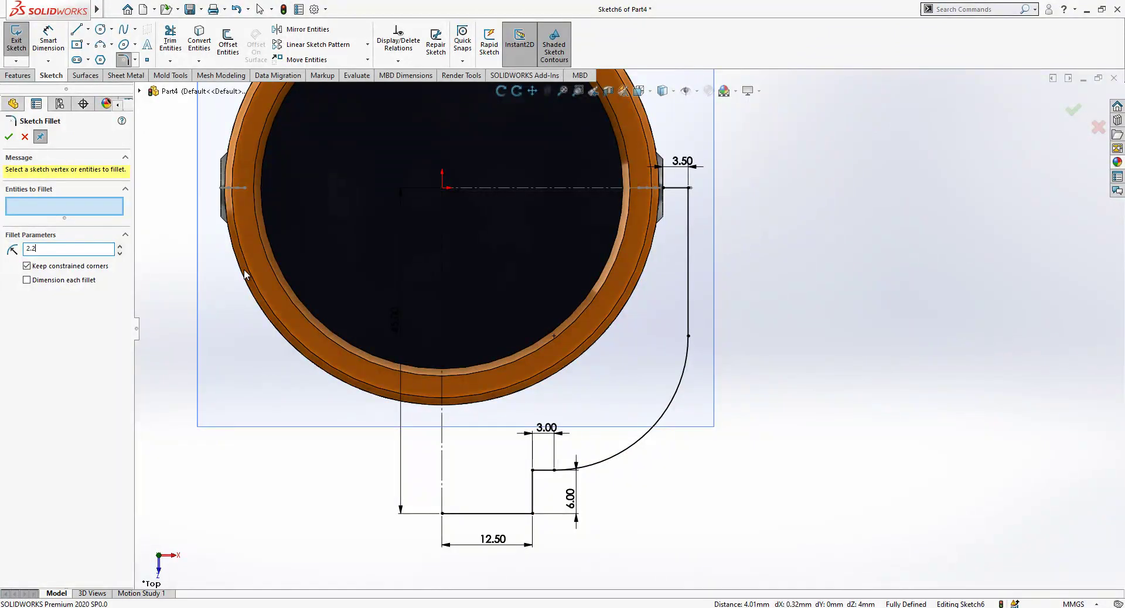
{"action": "mouse_move", "coordinate": [791, 457]}
{"action": "left_mouse_down"}
{"action": "mouse_move", "coordinate": [513, 516]}
{"action": "mouse_move", "coordinate": [495, 540]}
{"action": "left_mouse_up"}
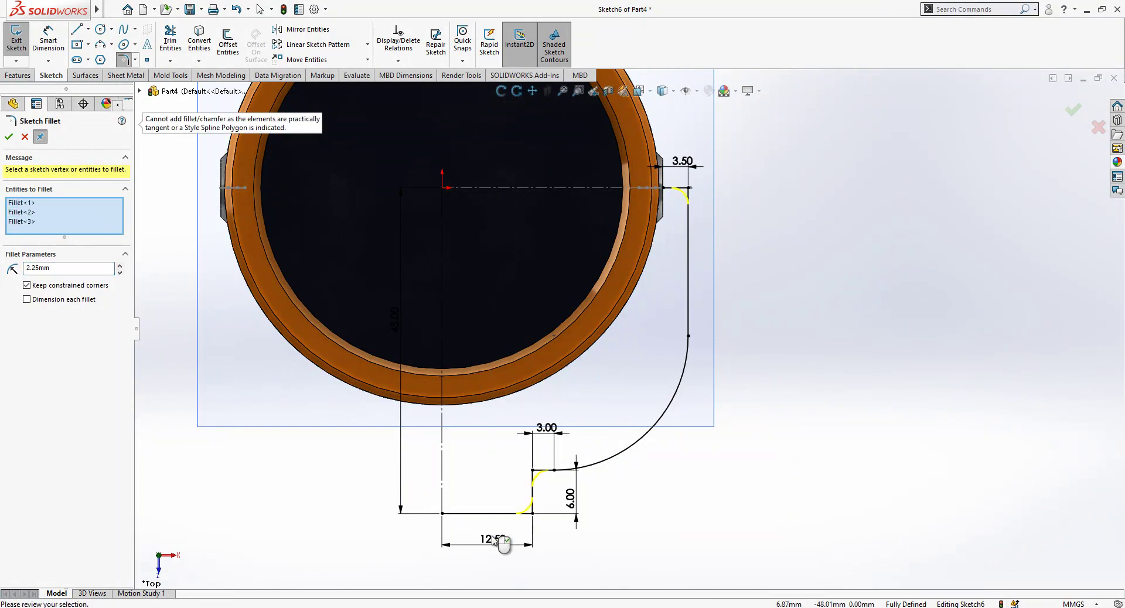
{"action": "left_click", "coordinate": [10, 138]}
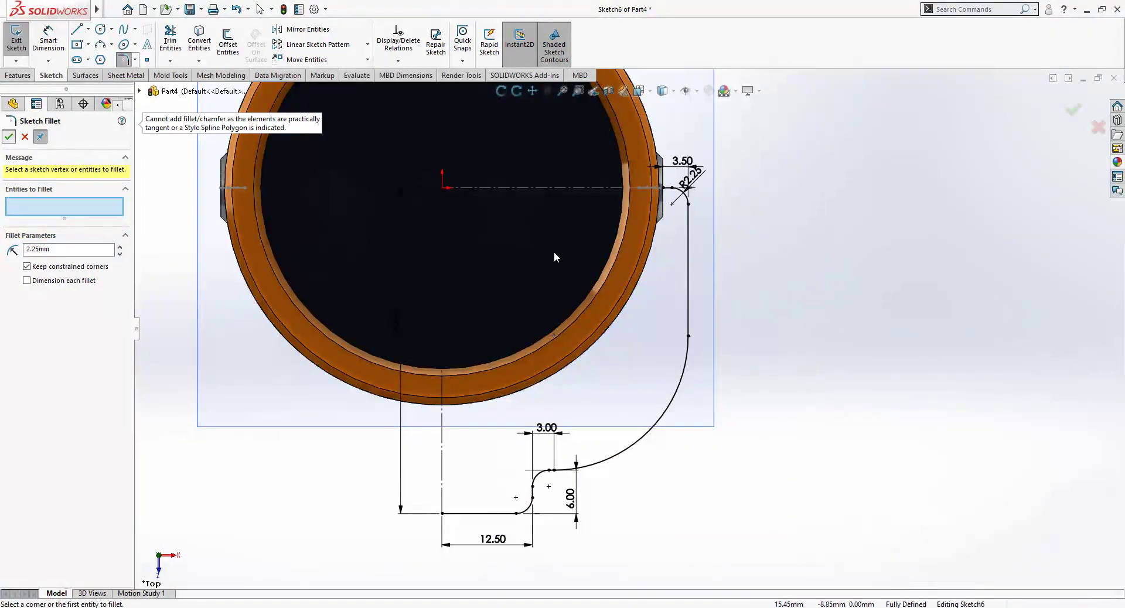
Offset the whole handle outline chain 2 mm in both directions, turning the base outline into construction geometry
{"action": "right_click", "coordinate": [481, 520]}
{"action": "left_click", "coordinate": [538, 431]}
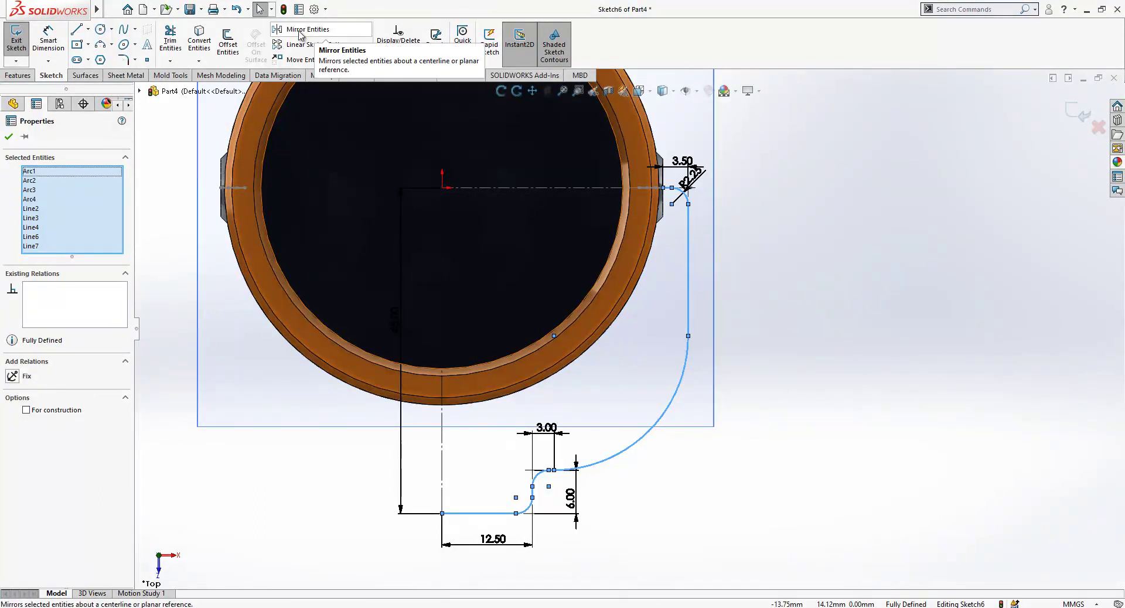
{"action": "left_click", "coordinate": [235, 60]}
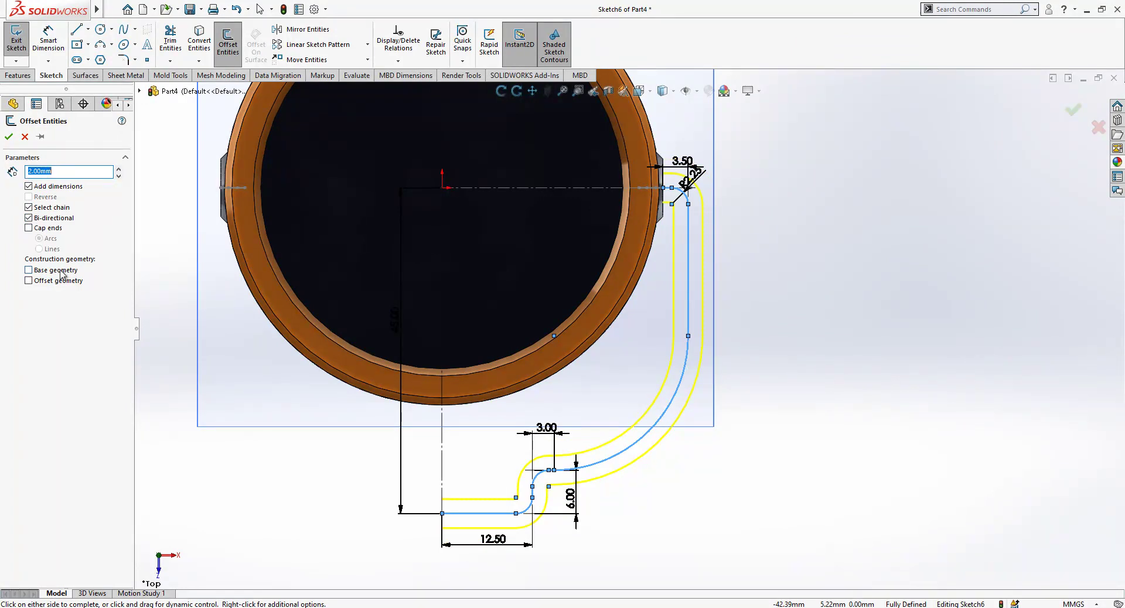
{"action": "left_click", "coordinate": [9, 137]}
Close the offset handle profile's end at the boss with a vertical line joining its two open endpoints
{"action": "scroll", "coordinate": [679, 188], "scroll_direction": "down", "scroll_amount": 5}
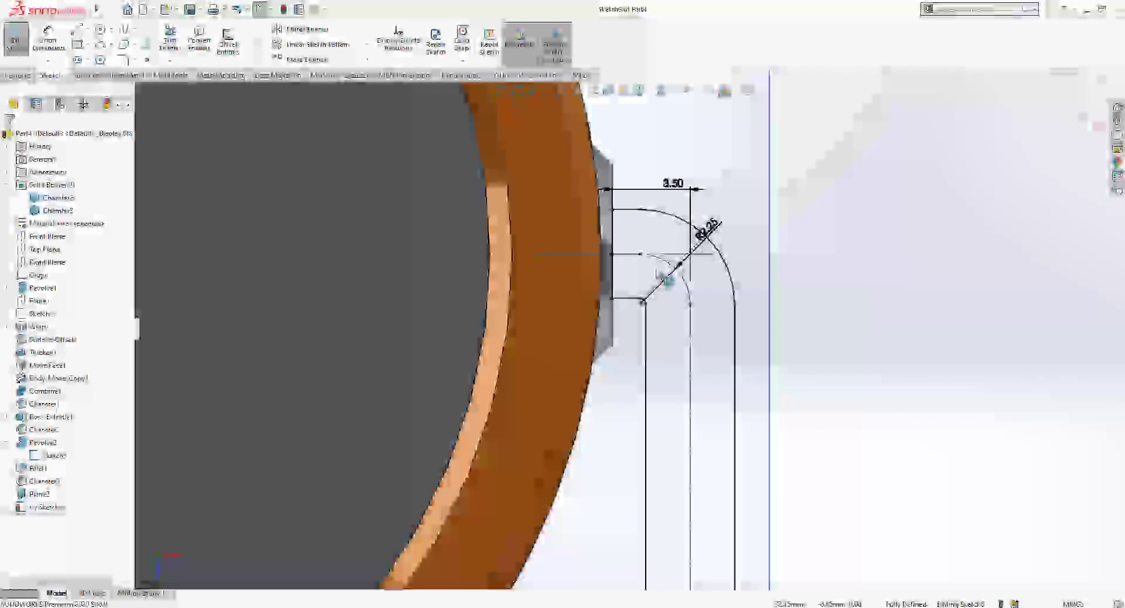
{"action": "key", "text": "l"}
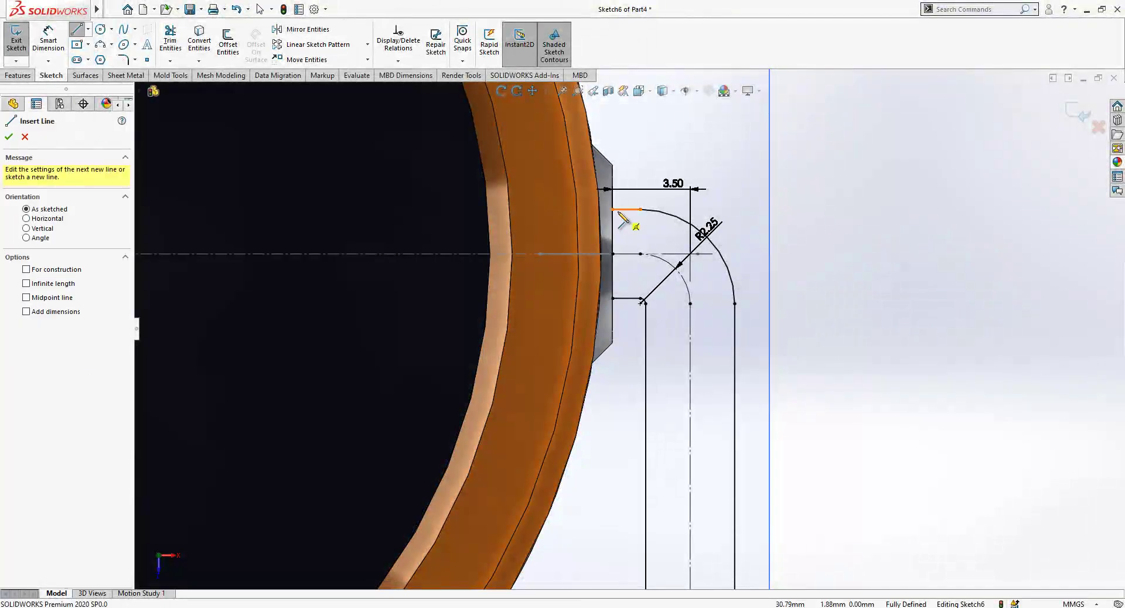
{"action": "left_click", "coordinate": [613, 209]}
{"action": "left_click", "coordinate": [613, 300]}
{"action": "scroll", "coordinate": [626, 305], "scroll_direction": "up", "scroll_amount": 10}
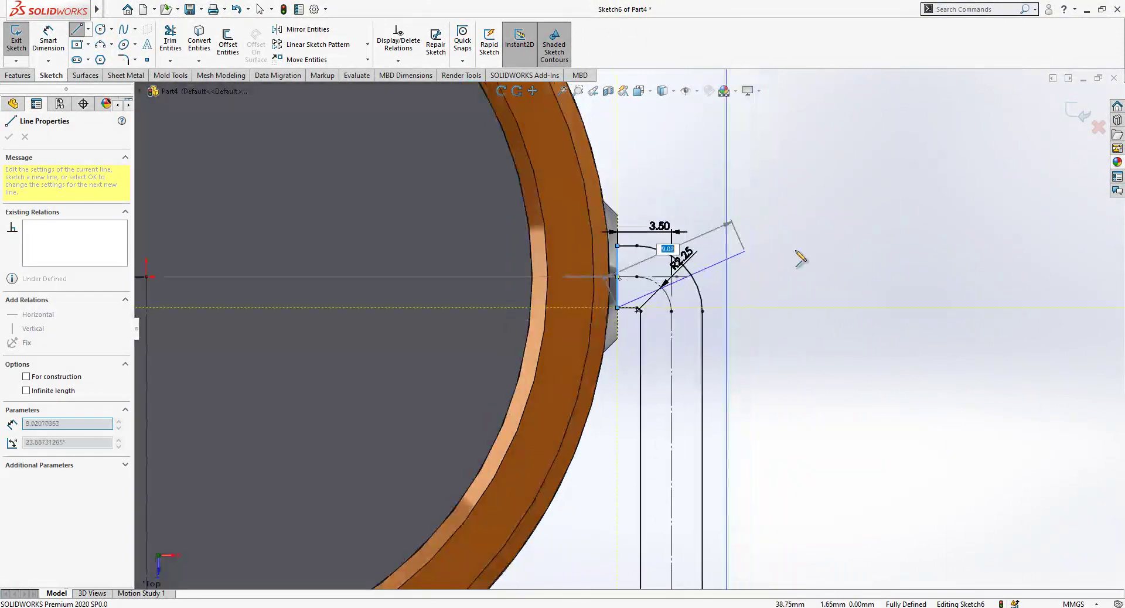
{"action": "key", "text": "Escape"}
{"action": "key", "text": "l"}
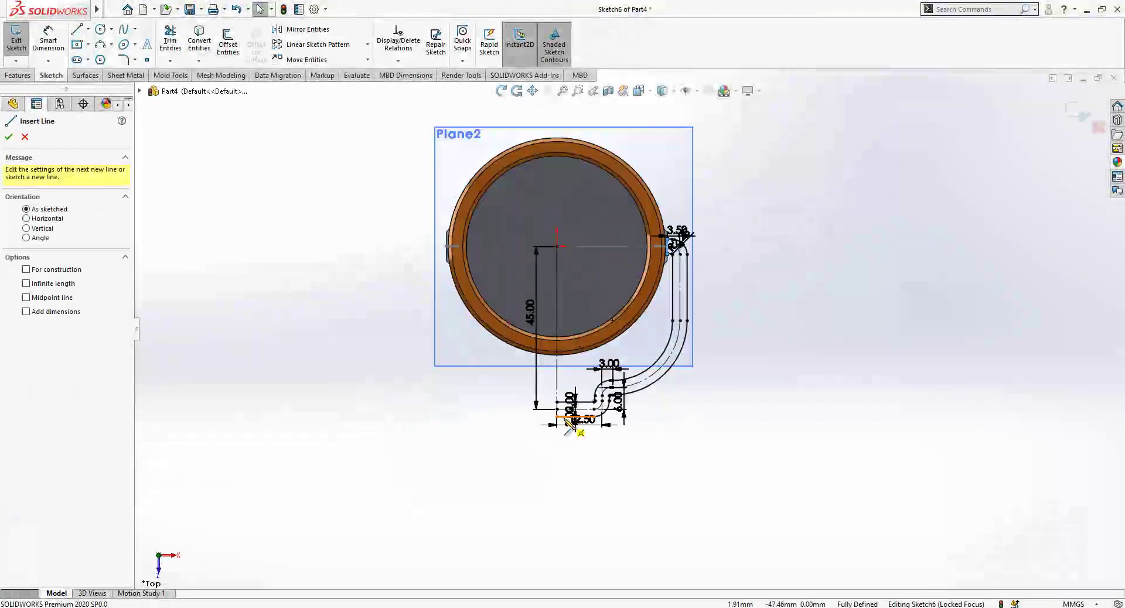
{"action": "scroll", "coordinate": [578, 422], "scroll_direction": "down", "scroll_amount": 10}
{"action": "left_click", "coordinate": [522, 333]}
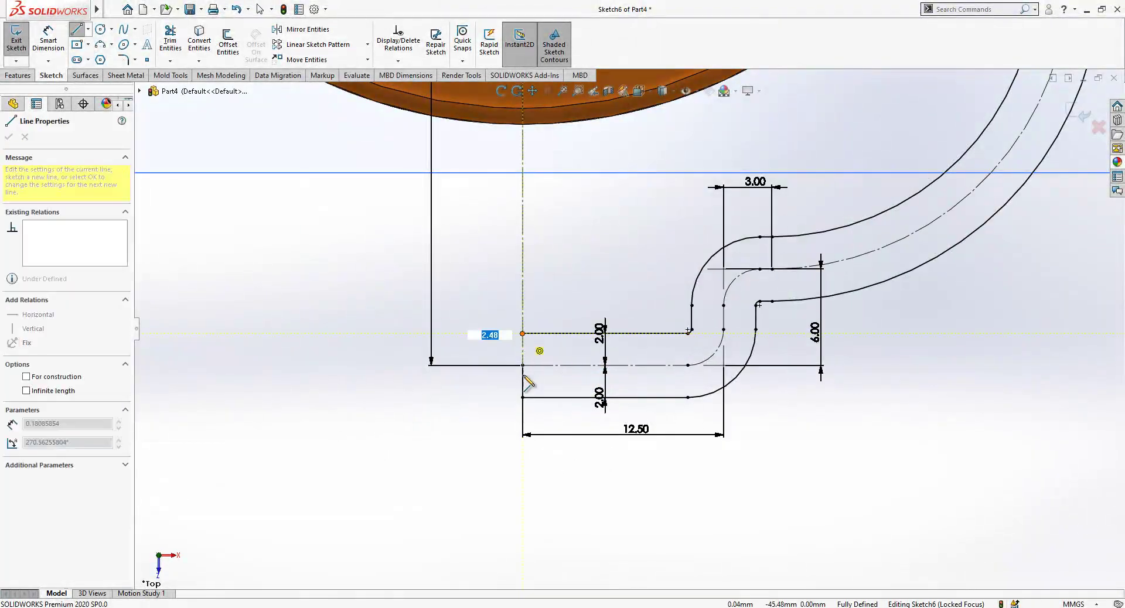
{"action": "key", "text": "Escape"}
Mirror the whole offset handle profile chain about the vertical centerline through the cup's centre, keeping the original
{"action": "scroll", "coordinate": [614, 330], "scroll_direction": "up", "scroll_amount": 5}
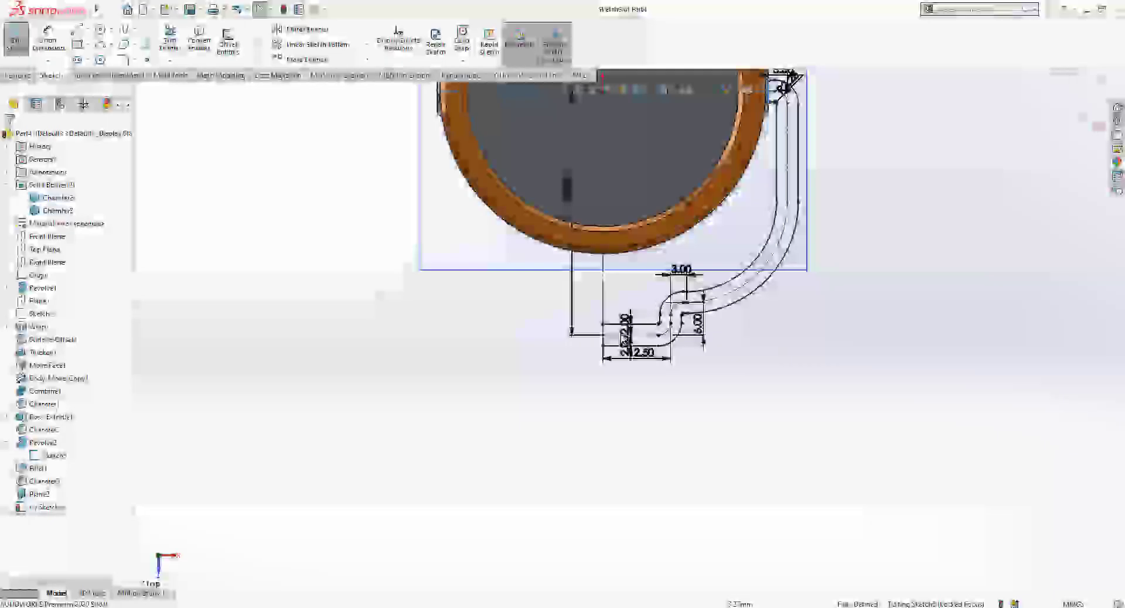
{"action": "left_click", "coordinate": [613, 329]}
{"action": "right_click", "coordinate": [614, 330]}
{"action": "left_click", "coordinate": [630, 332]}
{"action": "scroll", "coordinate": [811, 249], "scroll_direction": "down", "scroll_amount": 2}
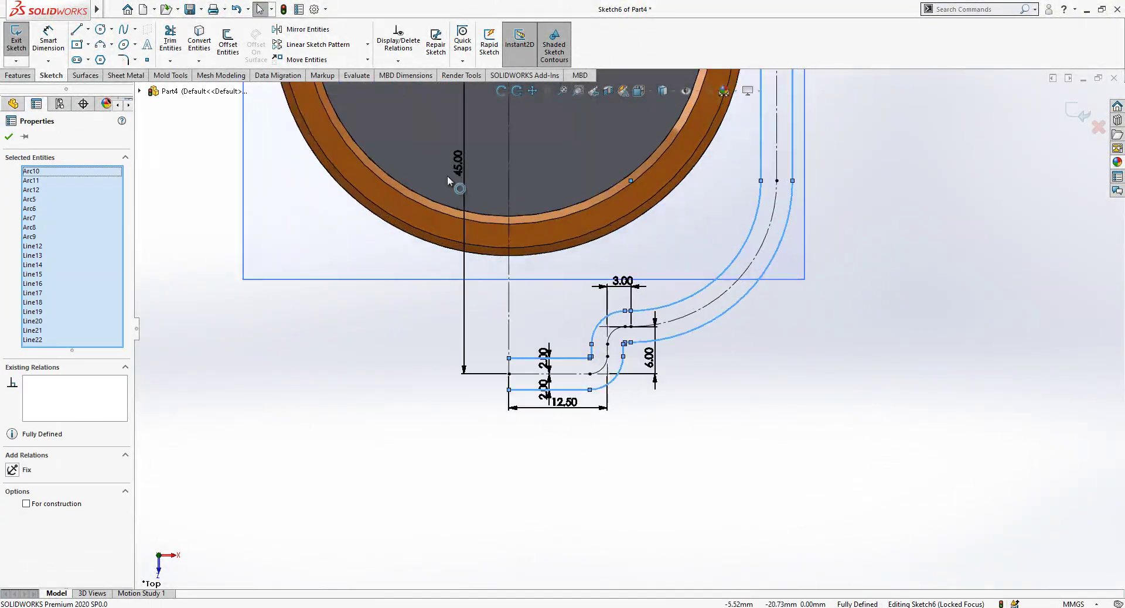
{"action": "left_click", "coordinate": [306, 29]}
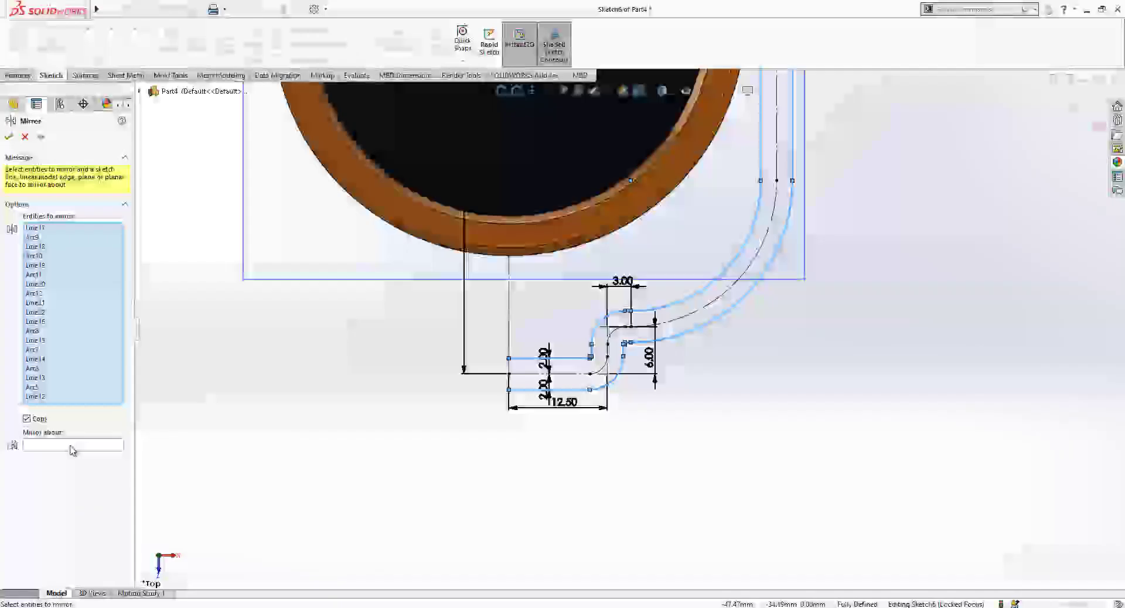
{"action": "left_click", "coordinate": [509, 317]}
{"action": "scroll", "coordinate": [648, 283], "scroll_direction": "up", "scroll_amount": 3}
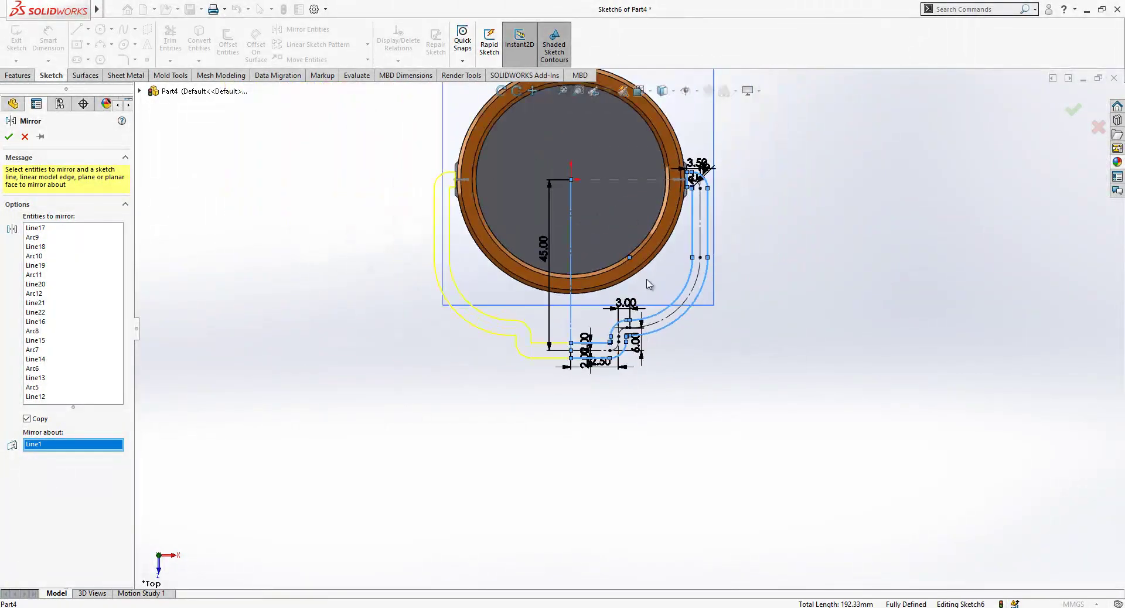
{"action": "scroll", "coordinate": [625, 190], "scroll_direction": "down", "scroll_amount": 2}
{"action": "key", "text": "Return"}
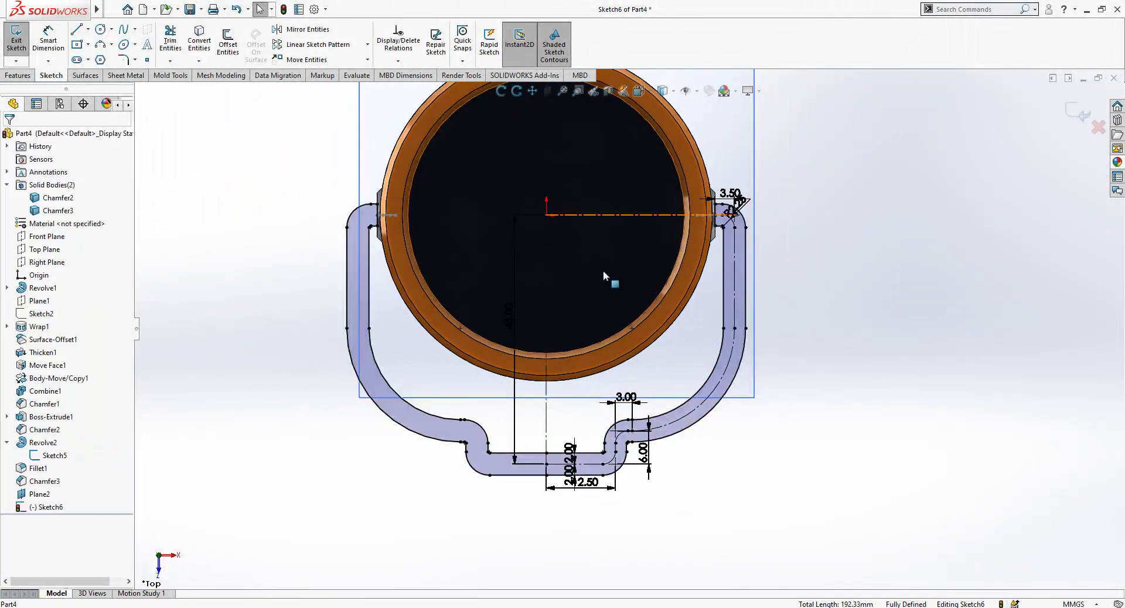
Extrude the handle profile 4 mm with the Mid Plane condition and Merge result off, as a separate body
{"action": "scroll", "coordinate": [548, 321], "scroll_direction": "down", "scroll_amount": 1}
{"action": "middle_click_drag", "start_coordinate": [549, 326], "coordinate": [509, 197]}
{"action": "middle_click_drag", "start_coordinate": [701, 99], "coordinate": [542, 231]}
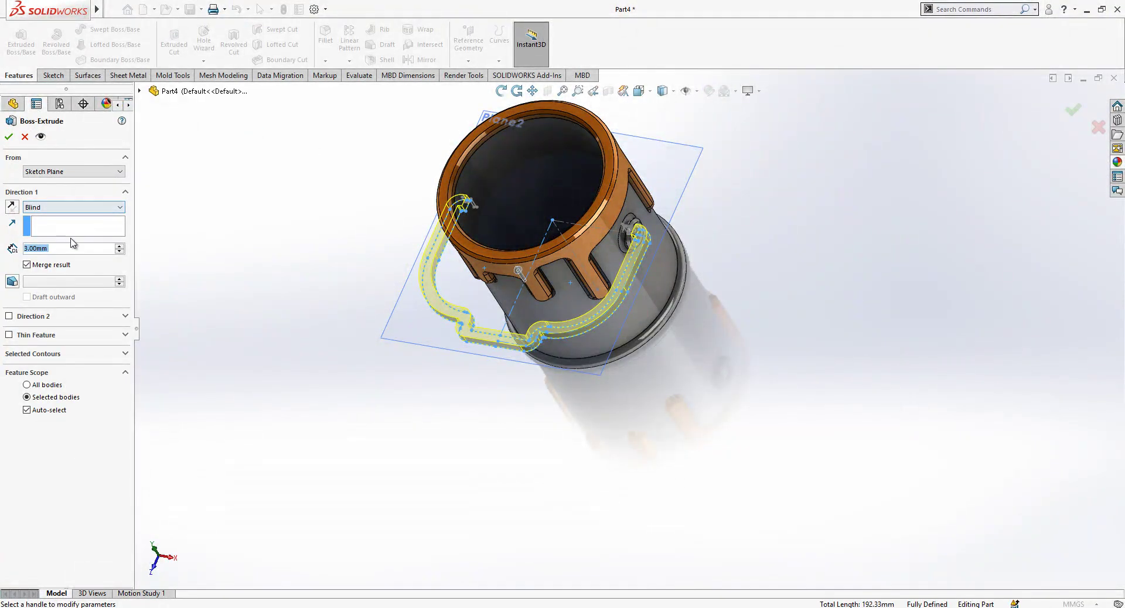
{"action": "type", "text": "4"}
{"action": "key", "text": "Return"}
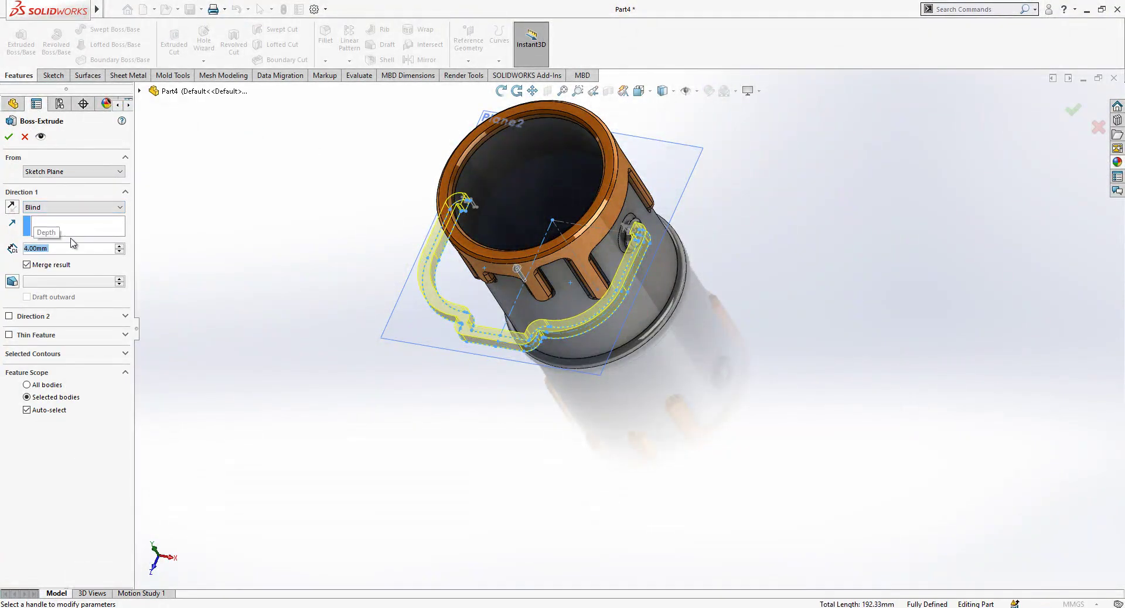
{"action": "left_click", "coordinate": [75, 207]}
{"action": "left_click", "coordinate": [82, 275]}
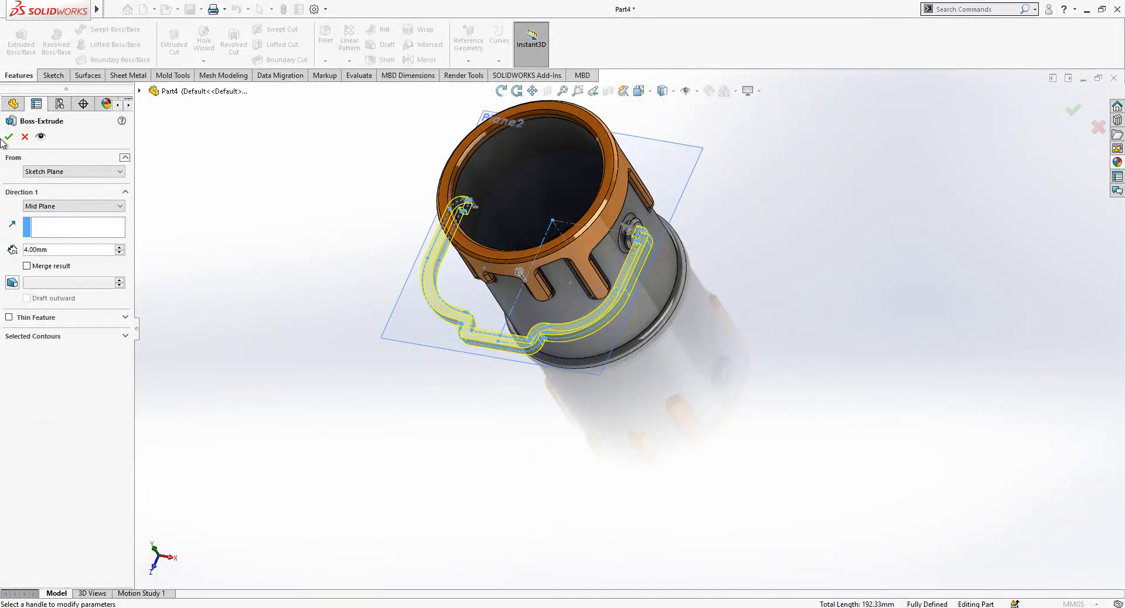
{"action": "key", "text": "Return"}
Chamfer the four long inner and outer edges of the handle by 1 mm at 45 degrees
{"action": "scroll", "coordinate": [296, 287], "scroll_direction": "down", "scroll_amount": 5}
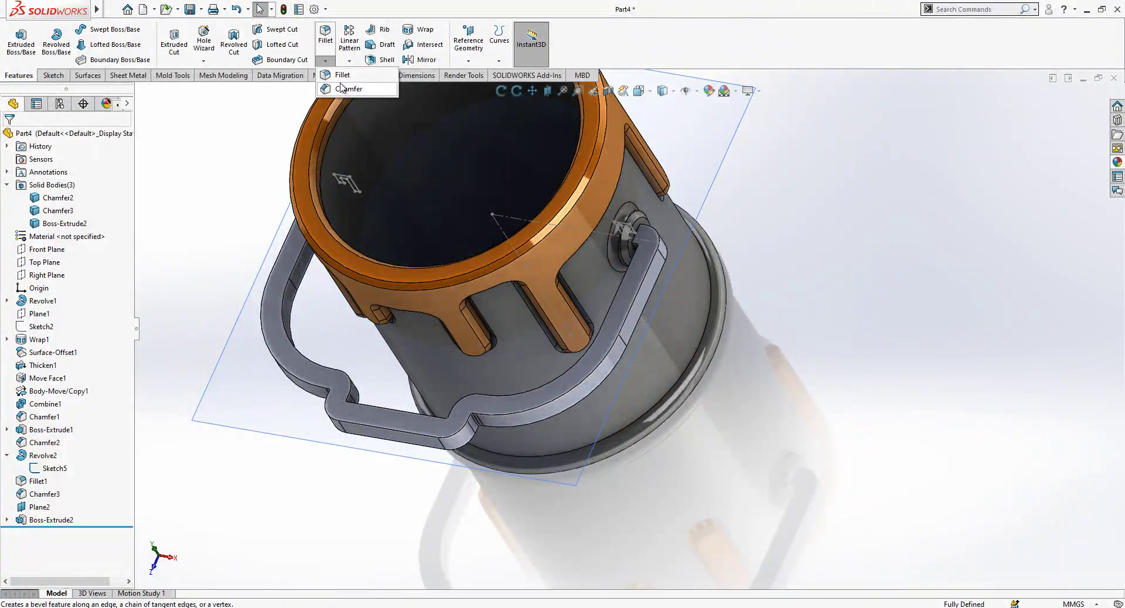
{"action": "left_click", "coordinate": [341, 85]}
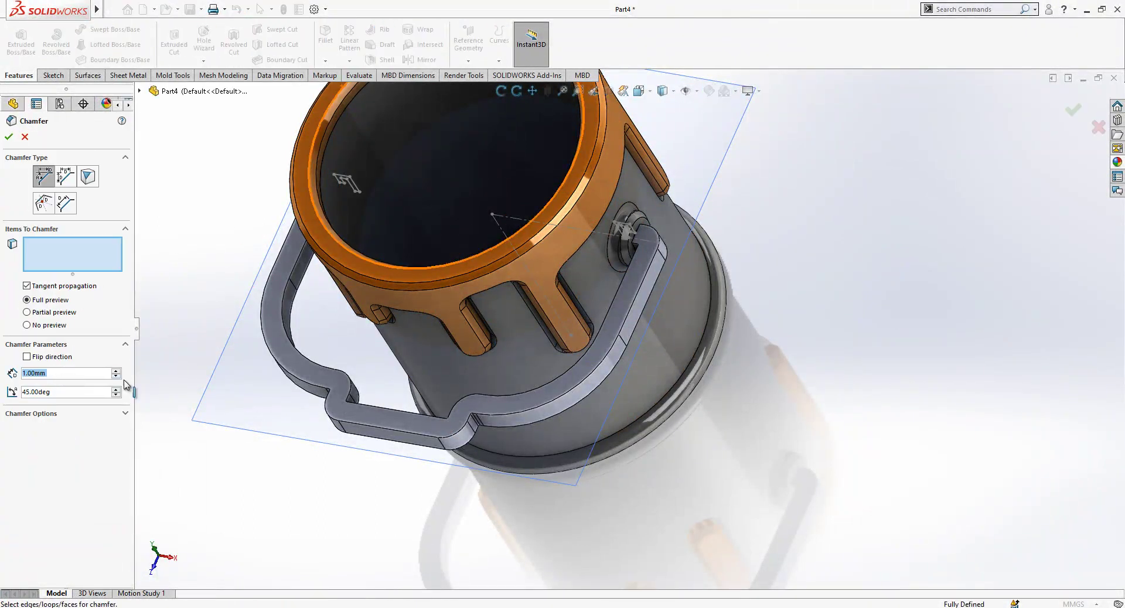
{"action": "left_click", "coordinate": [290, 341]}
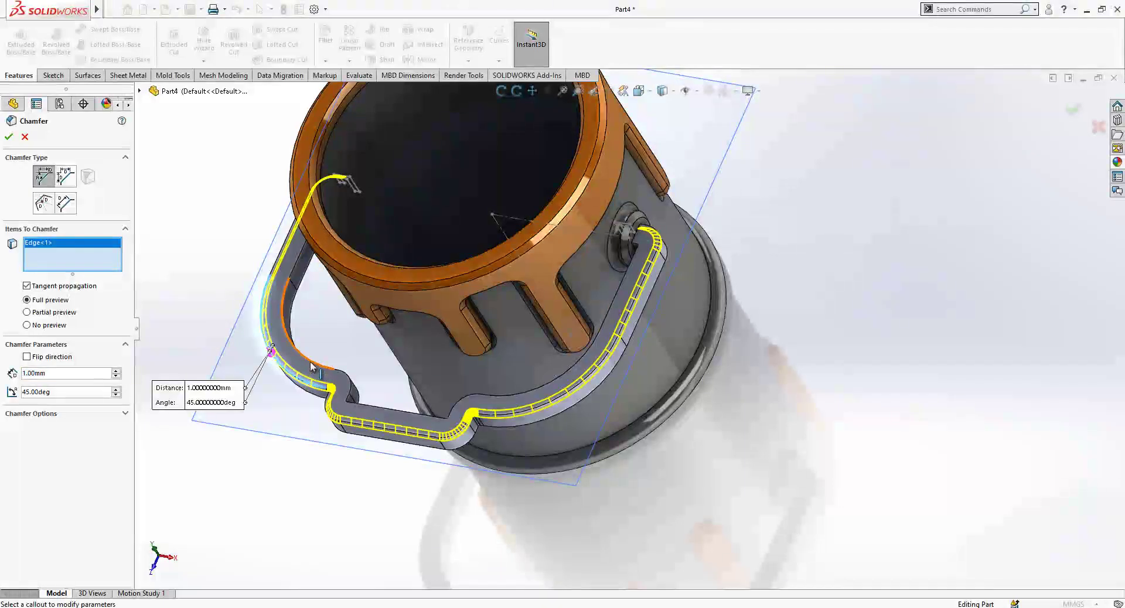
{"action": "left_click", "coordinate": [295, 308]}
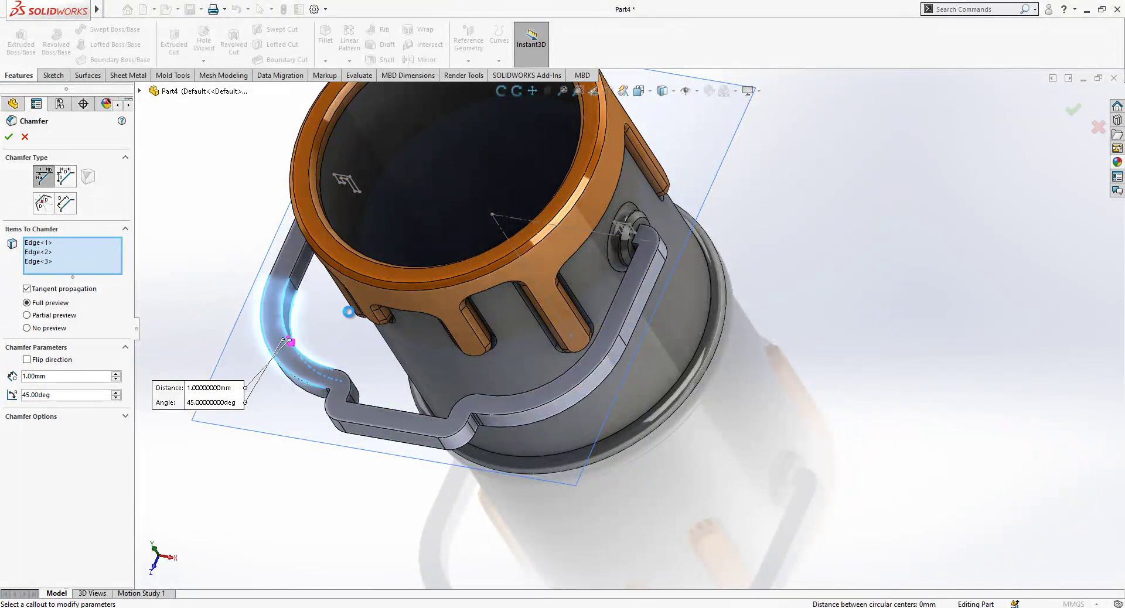
{"action": "left_click", "coordinate": [609, 374]}
{"action": "middle_click_drag", "start_coordinate": [610, 374], "coordinate": [657, 193]}
{"action": "right_click", "coordinate": [658, 194]}
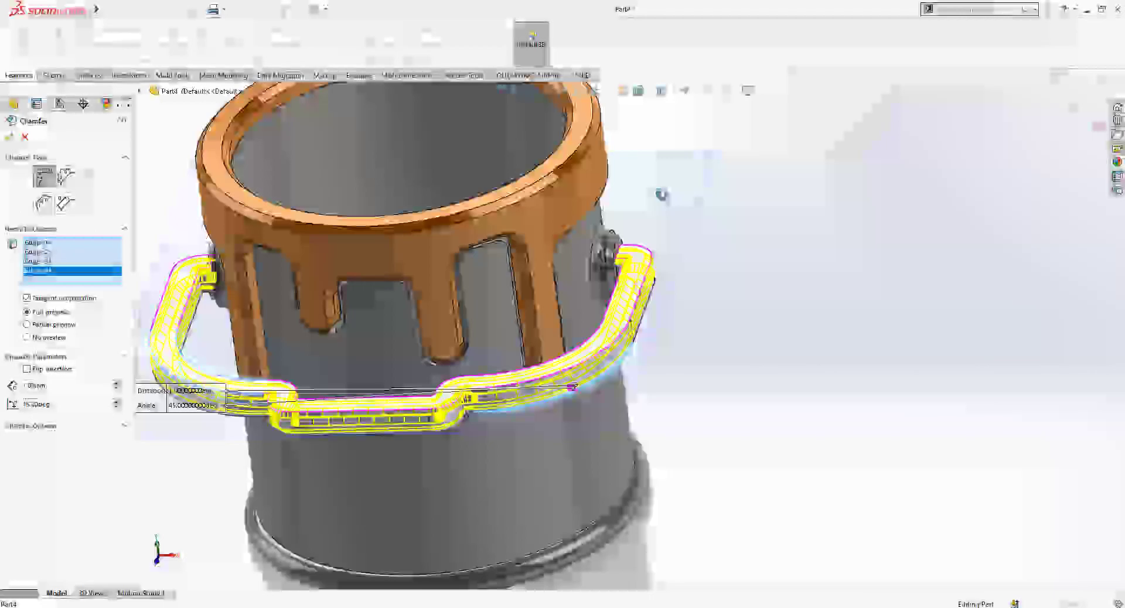
Hide Plane2, the reference plane on which the handle was sketched
{"action": "scroll", "coordinate": [771, 316], "scroll_direction": "up", "scroll_amount": 1}
{"action": "scroll", "coordinate": [615, 329], "scroll_direction": "down", "scroll_amount": 2}
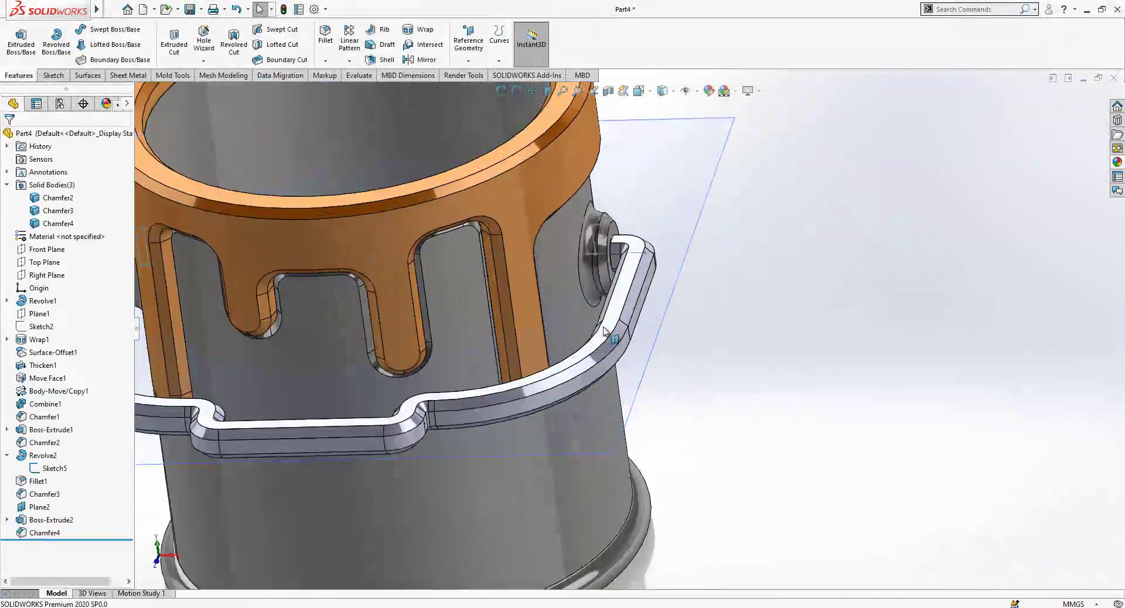
{"action": "middle_click_drag", "start_coordinate": [608, 328], "coordinate": [587, 349]}
{"action": "scroll", "coordinate": [587, 347], "scroll_direction": "up", "scroll_amount": 2}
{"action": "scroll", "coordinate": [589, 351], "scroll_direction": "down", "scroll_amount": 2}
{"action": "middle_click_drag", "start_coordinate": [537, 290], "coordinate": [748, 243]}
{"action": "scroll", "coordinate": [668, 272], "scroll_direction": "up", "scroll_amount": 5}
{"action": "scroll", "coordinate": [715, 272], "scroll_direction": "down", "scroll_amount": 5}
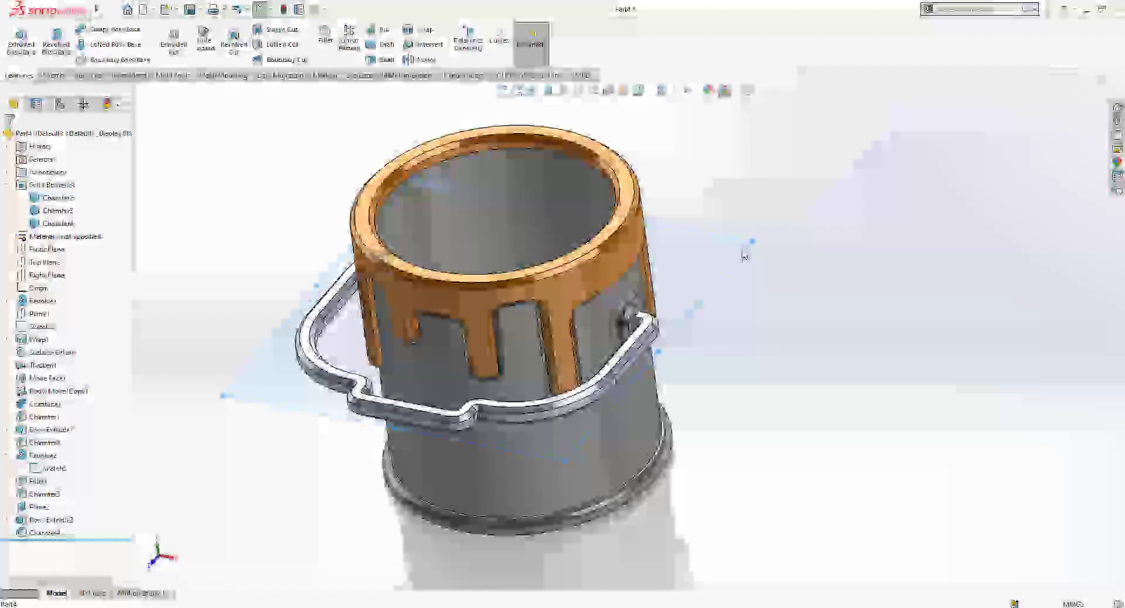
{"action": "left_click", "coordinate": [750, 242]}
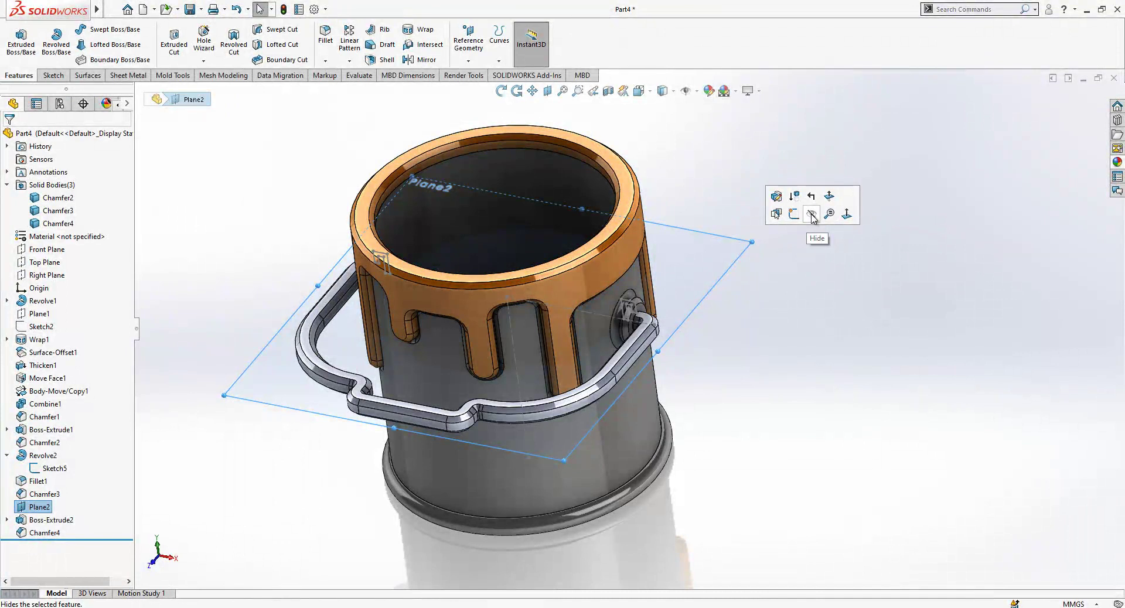
{"action": "left_click", "coordinate": [812, 215]}
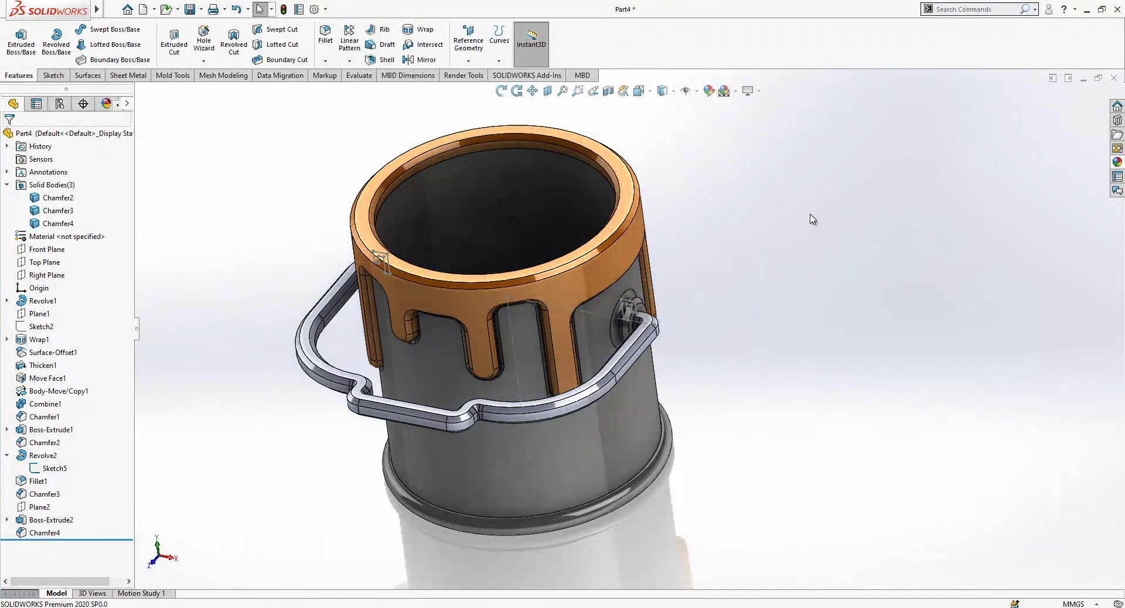
Orient the view normal to the Front Plane and start a new sketch on it
{"action": "left_click", "coordinate": [33, 252]}
{"action": "left_click", "coordinate": [93, 234]}
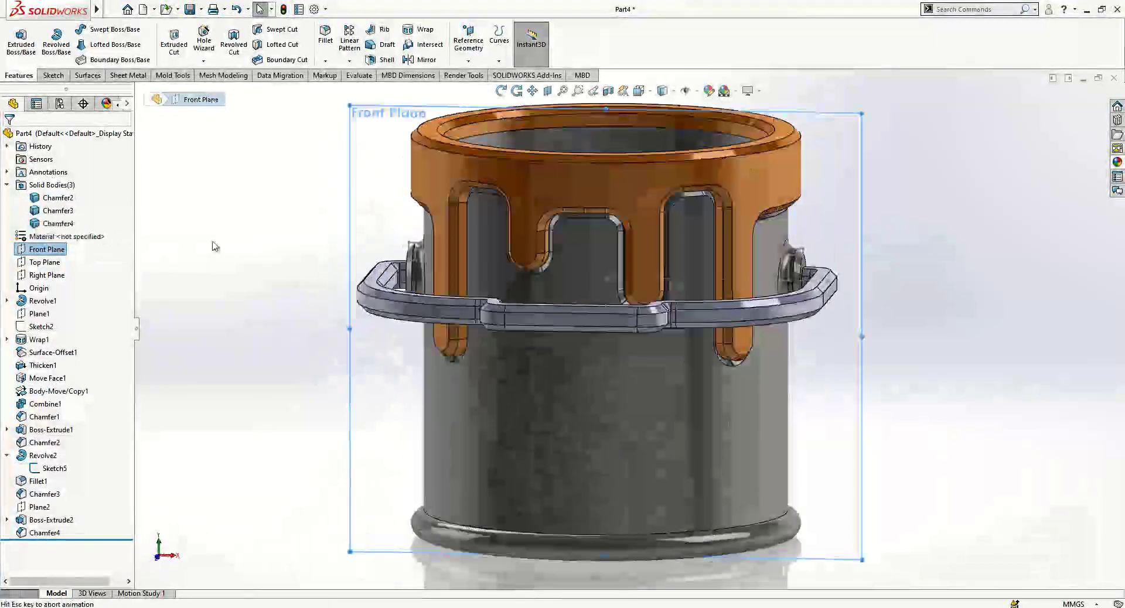
{"action": "right_click", "coordinate": [467, 199]}
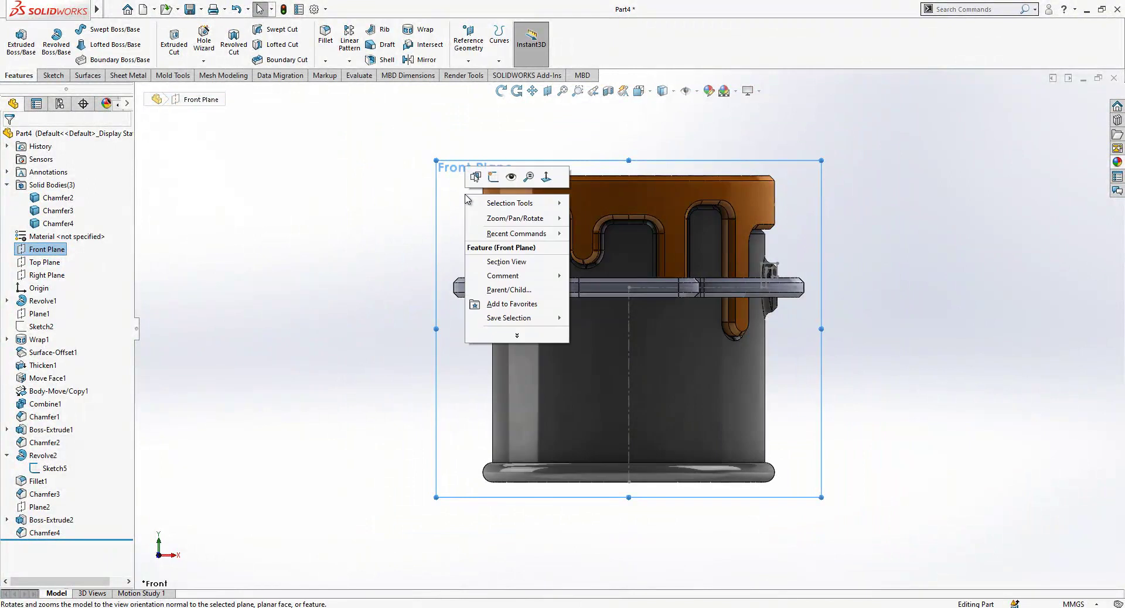
{"action": "left_click", "coordinate": [491, 178]}
Highlight the boss's revolve sketch and examine its recess outline beside the handle's end
{"action": "scroll", "coordinate": [820, 287], "scroll_direction": "down", "scroll_amount": 10}
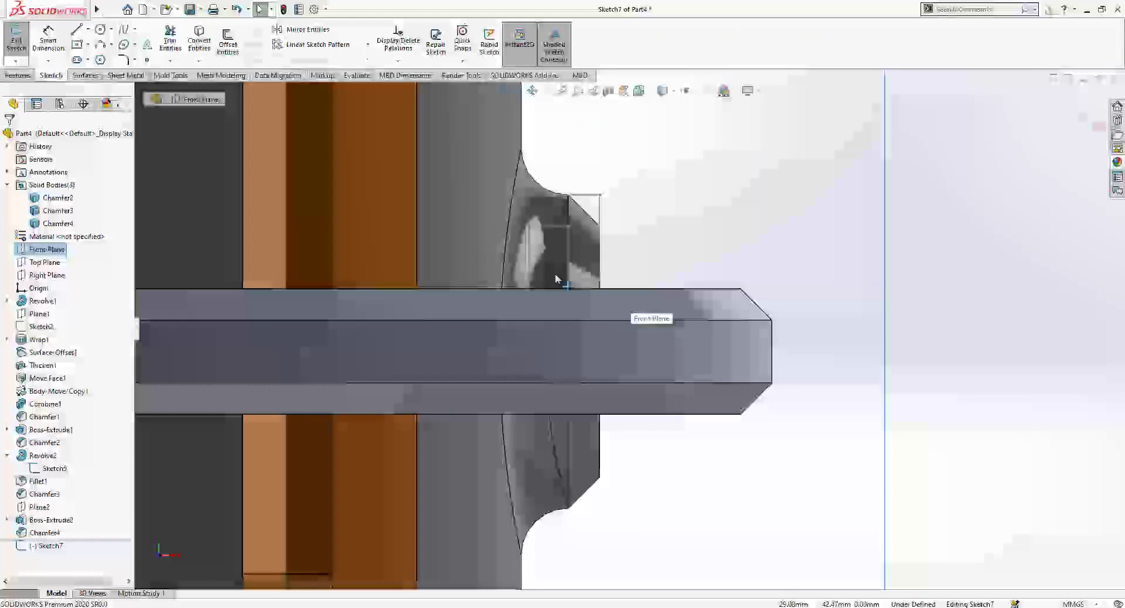
{"action": "scroll", "coordinate": [554, 275], "scroll_direction": "down", "scroll_amount": 3}
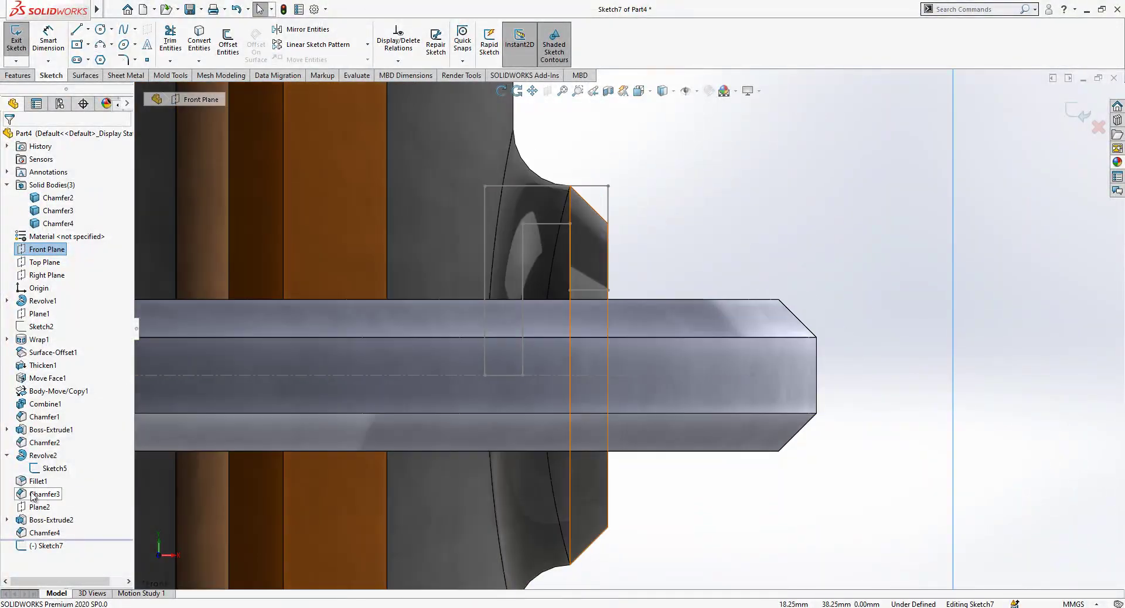
{"action": "left_click", "coordinate": [39, 470]}
{"action": "scroll", "coordinate": [619, 351], "scroll_direction": "up", "scroll_amount": 2}
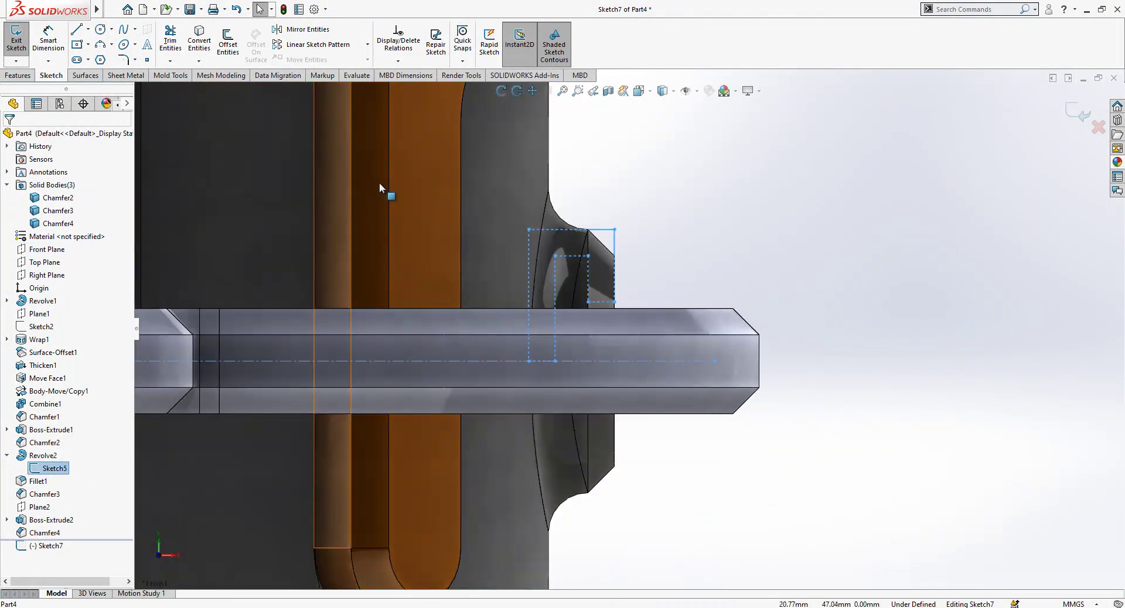
{"action": "scroll", "coordinate": [703, 319], "scroll_direction": "up", "scroll_amount": 1}
{"action": "scroll", "coordinate": [658, 306], "scroll_direction": "down", "scroll_amount": 2}
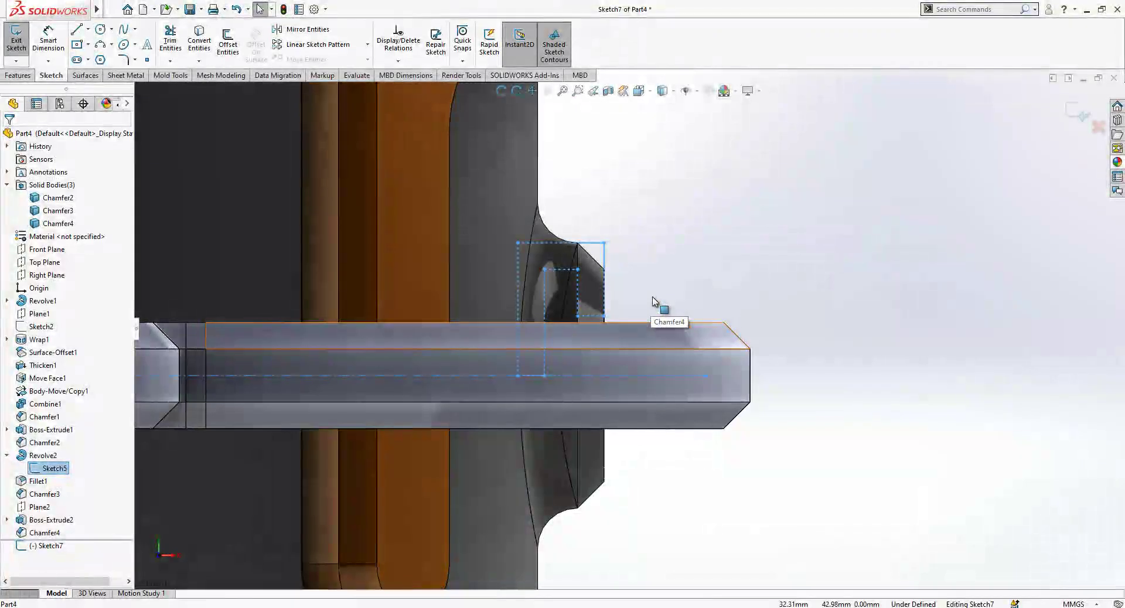
{"action": "scroll", "coordinate": [656, 315], "scroll_direction": "up", "scroll_amount": 3}
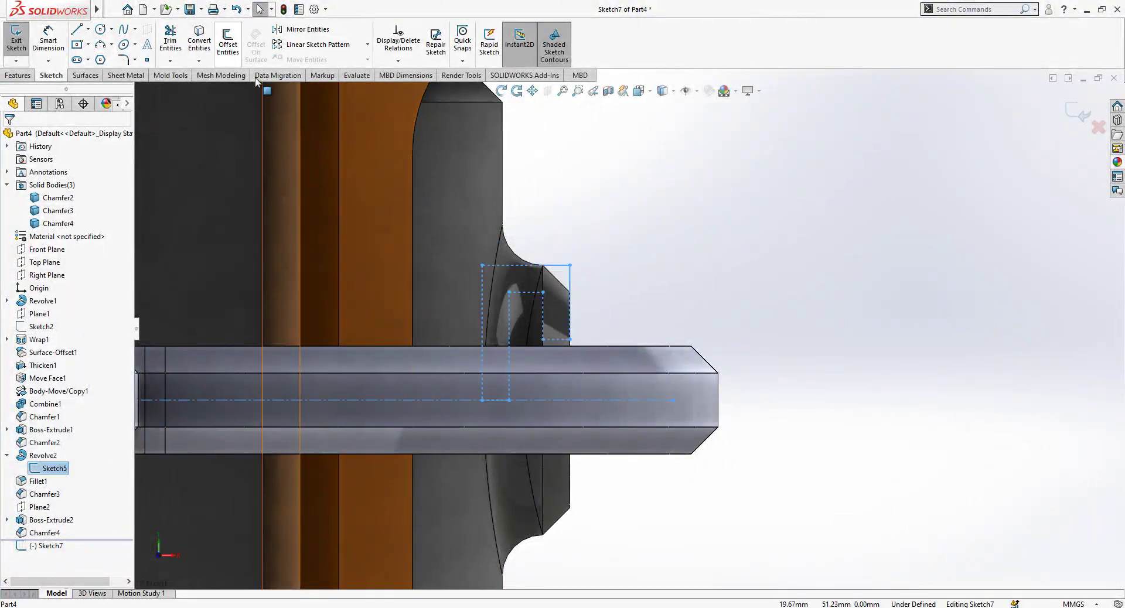
{"action": "scroll", "coordinate": [643, 316], "scroll_direction": "up", "scroll_amount": 1}
Trace the stepped recess outline of the boss sketch with four connected lines, from its outer edge down to the horizontal axis
{"action": "key", "text": "l"}
{"action": "scroll", "coordinate": [581, 336], "scroll_direction": "down", "scroll_amount": 2}
{"action": "left_click", "coordinate": [582, 337]}
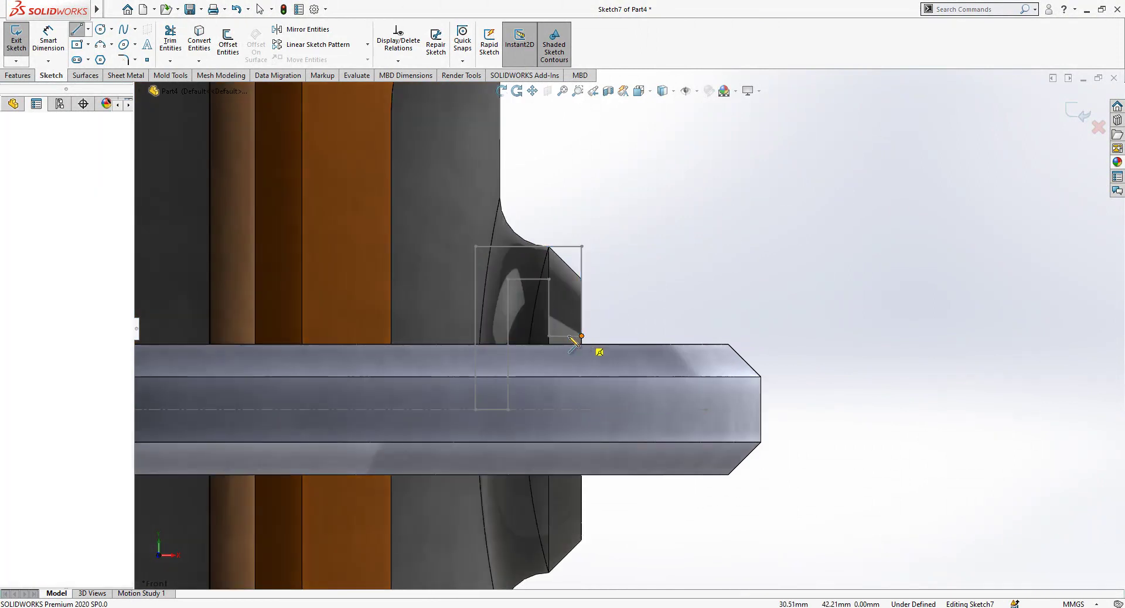
{"action": "left_click", "coordinate": [548, 335]}
{"action": "left_click", "coordinate": [548, 279]}
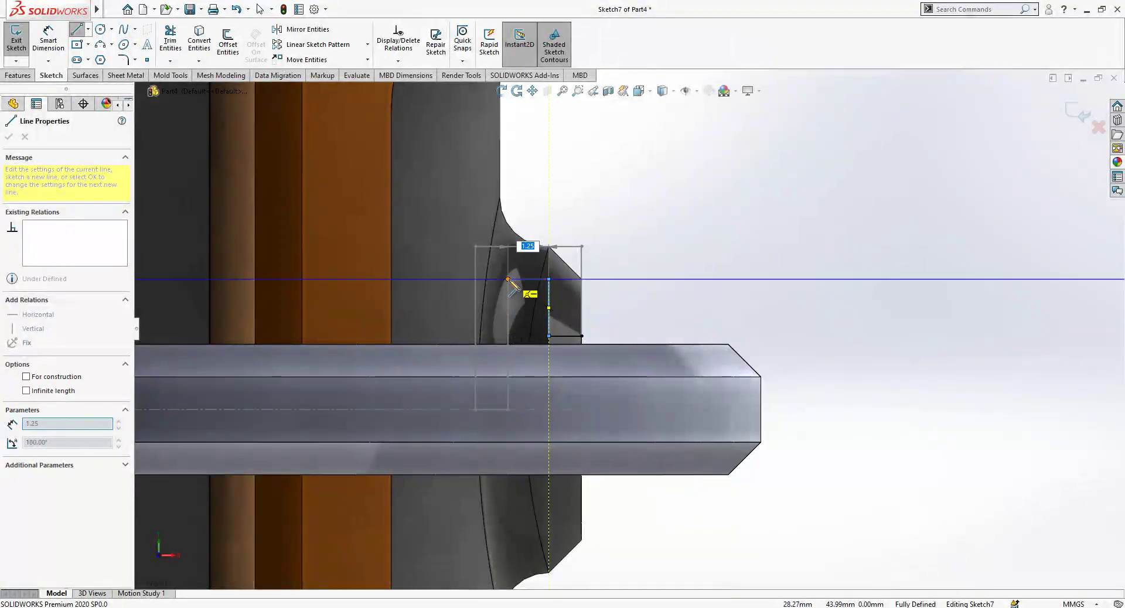
{"action": "left_click", "coordinate": [507, 279]}
{"action": "left_click", "coordinate": [508, 410]}
{"action": "key", "text": "Escape"}
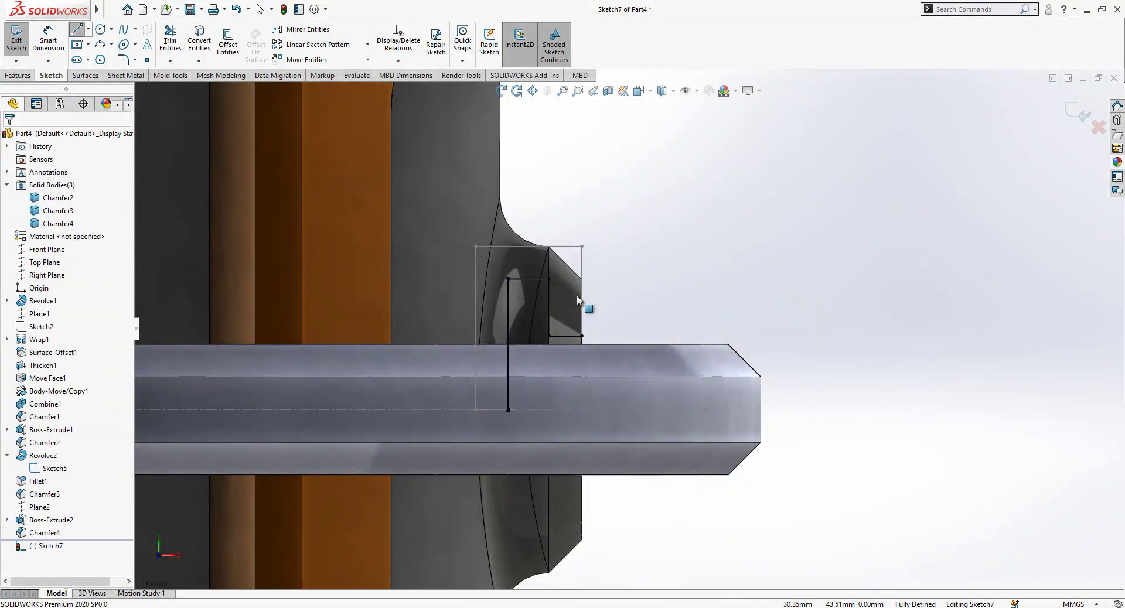
Hide Sketch5, the boss's revolve sketch, so that only the traced outline shows
{"action": "scroll", "coordinate": [633, 288], "scroll_direction": "up", "scroll_amount": 4}
{"action": "left_click", "coordinate": [51, 472]}
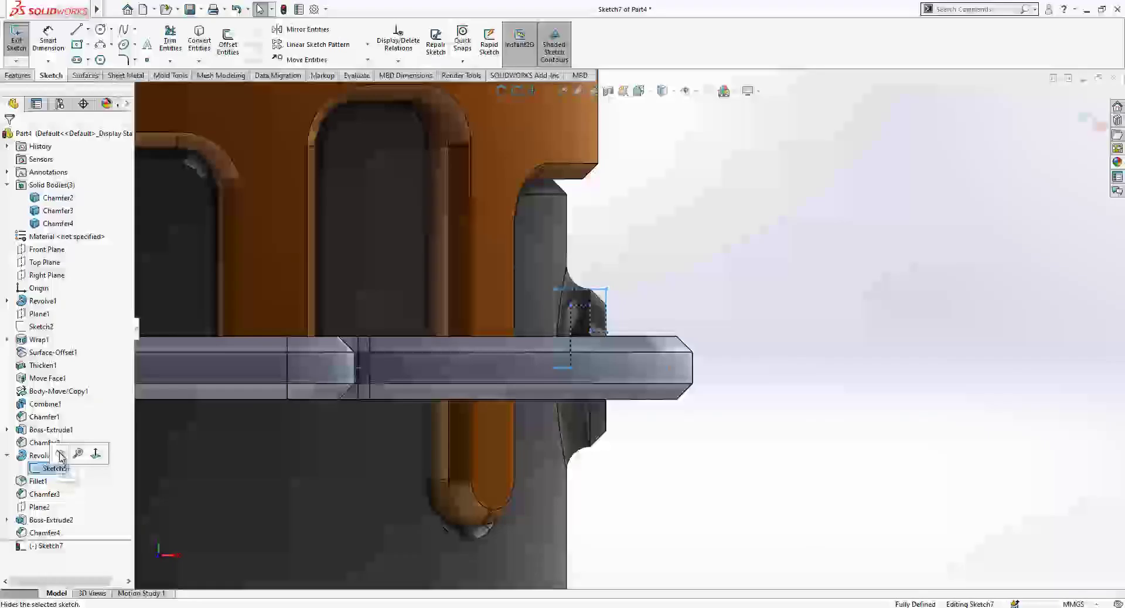
{"action": "left_click", "coordinate": [61, 455]}
{"action": "left_click", "coordinate": [618, 301]}
Draw a horizontal line from the traced outline's lower endpoint outward through the handle to beyond its outer side
{"action": "scroll", "coordinate": [611, 304], "scroll_direction": "down", "scroll_amount": 1}
{"action": "key", "text": "l"}
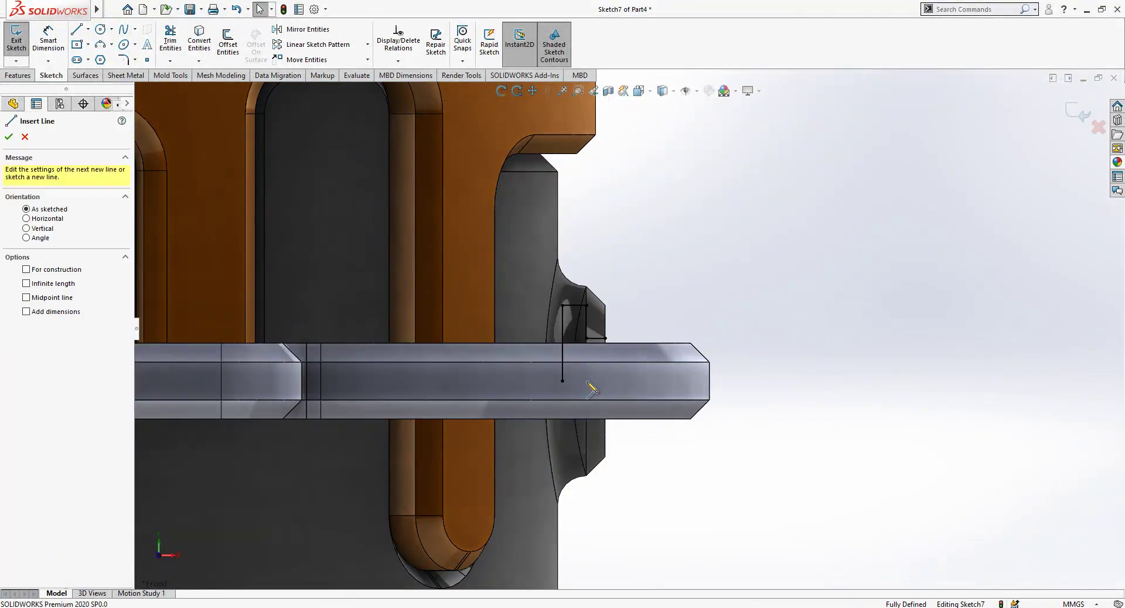
{"action": "left_click", "coordinate": [562, 380]}
{"action": "left_click", "coordinate": [765, 381]}
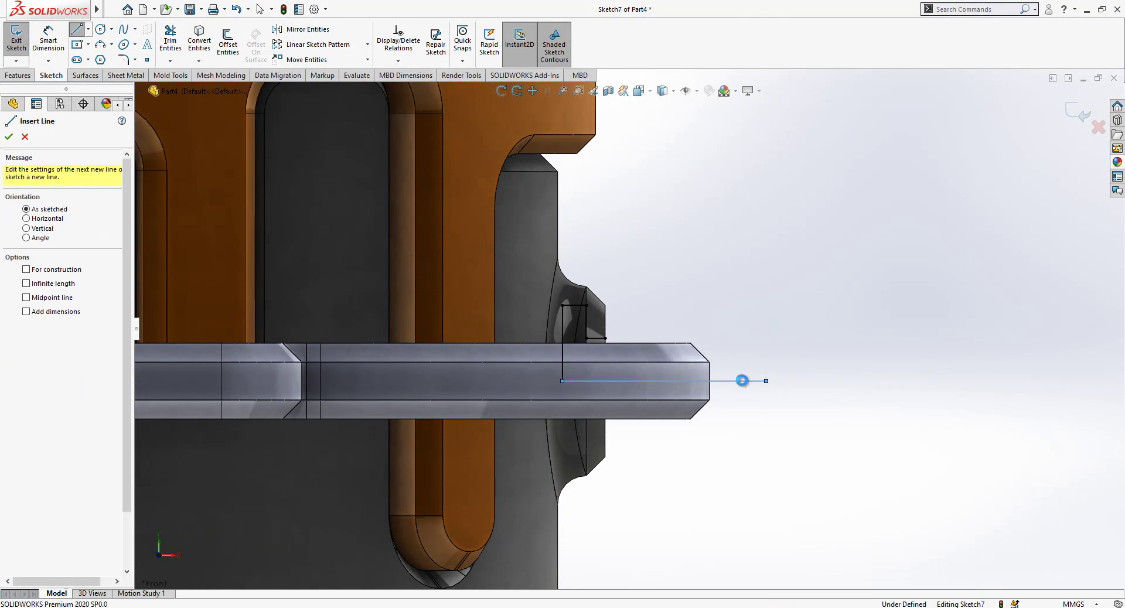
Finish the horizontal line through the handle and convert it to construction geometry
{"action": "key", "text": "Escape"}
{"action": "left_click", "coordinate": [788, 349]}
{"action": "scroll", "coordinate": [603, 340], "scroll_direction": "down", "scroll_amount": 3}
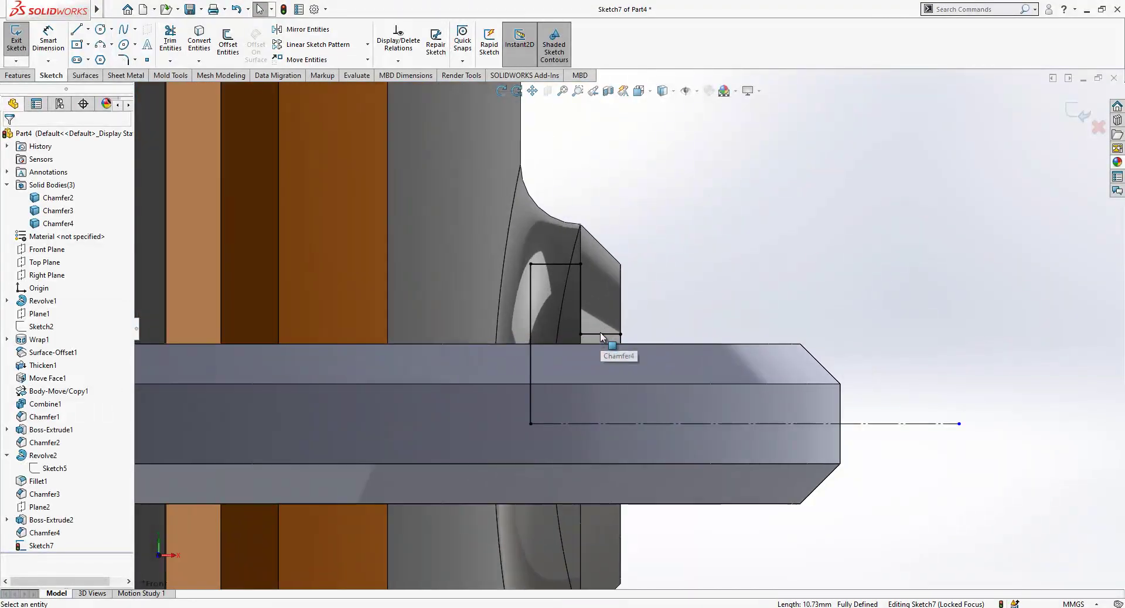
Offset the four traced recess lines 0.10 mm inward with a dimension, converting the base lines to construction geometry
{"action": "left_click", "coordinate": [603, 334]}
{"action": "left_click", "coordinate": [579, 315], "text": "ctrl"}
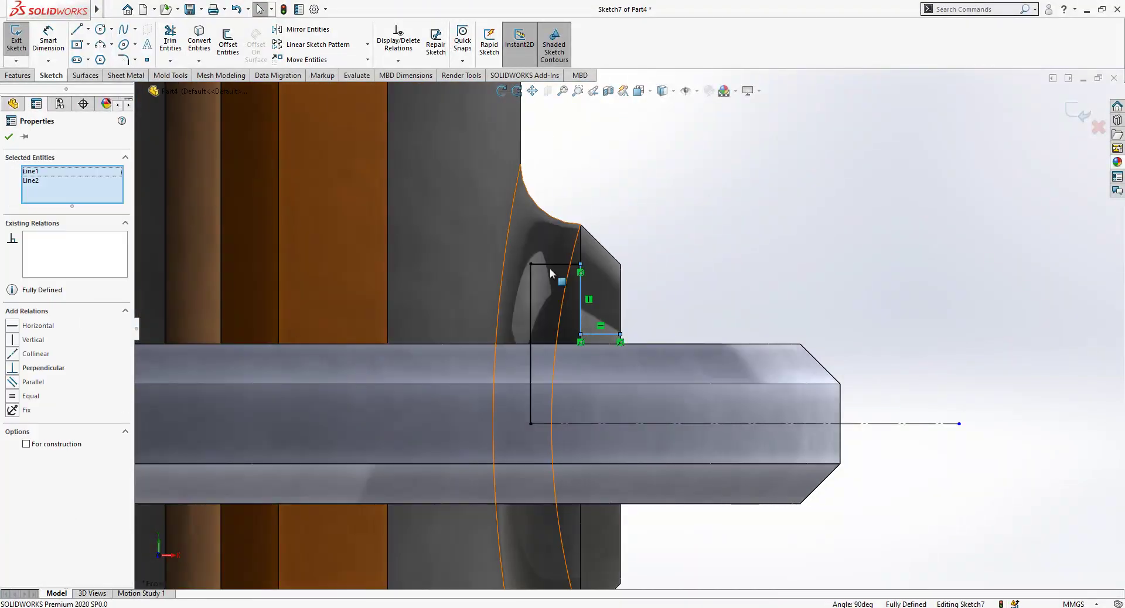
{"action": "left_click", "coordinate": [549, 265], "text": "ctrl"}
{"action": "left_click", "coordinate": [529, 295], "text": "ctrl"}
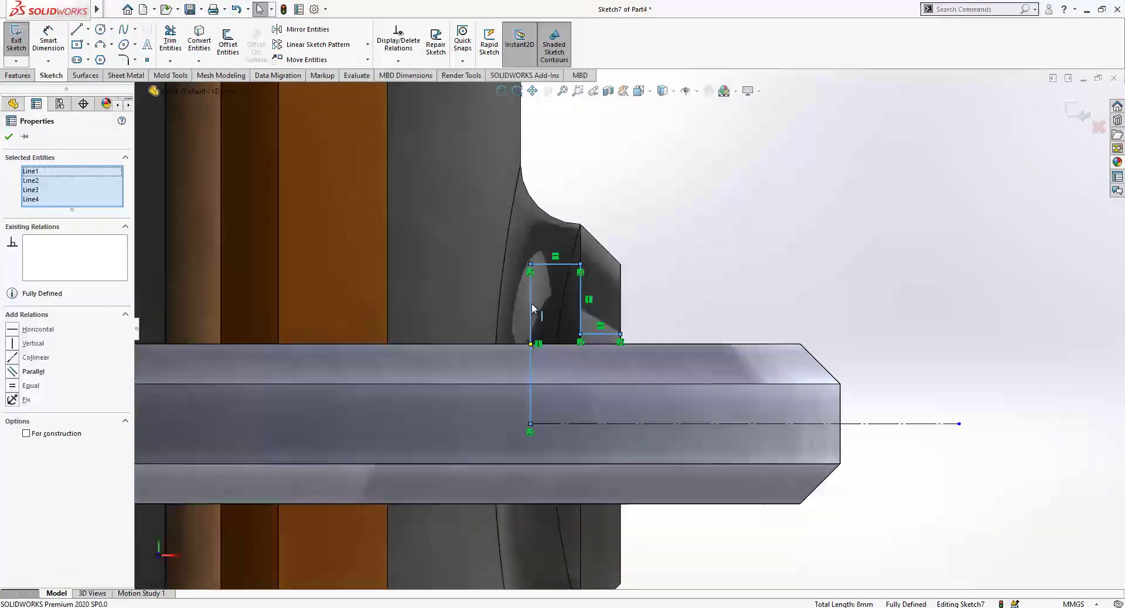
{"action": "left_click", "coordinate": [228, 44]}
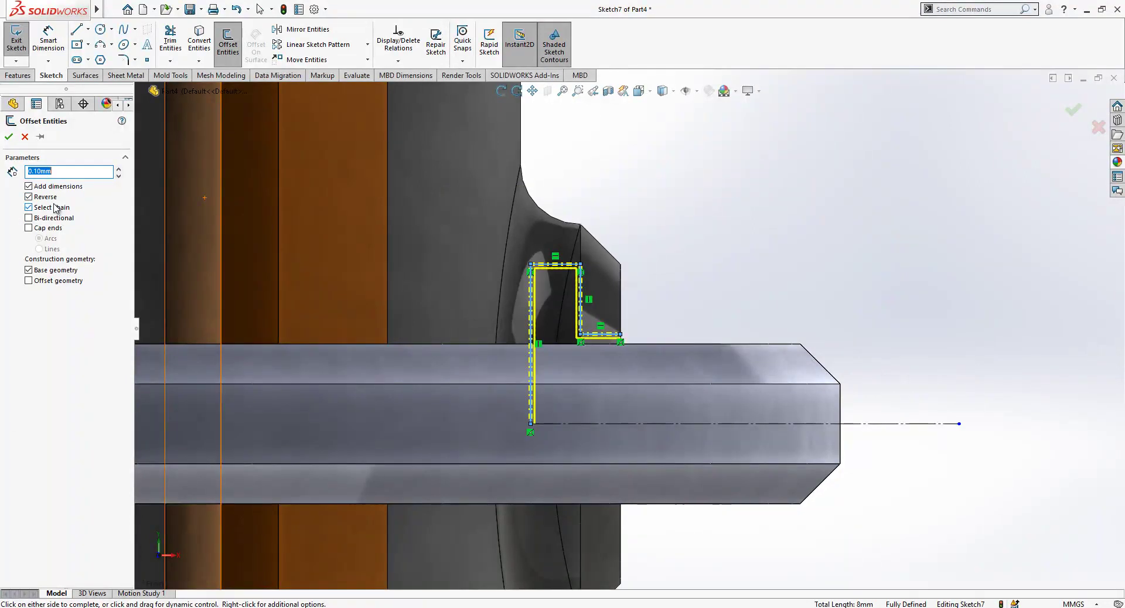
{"action": "key", "text": "Return"}
Close the offset profile with a vertical line from its outer end to the axis and a horizontal line along the axis
{"action": "scroll", "coordinate": [556, 356], "scroll_direction": "down", "scroll_amount": 2}
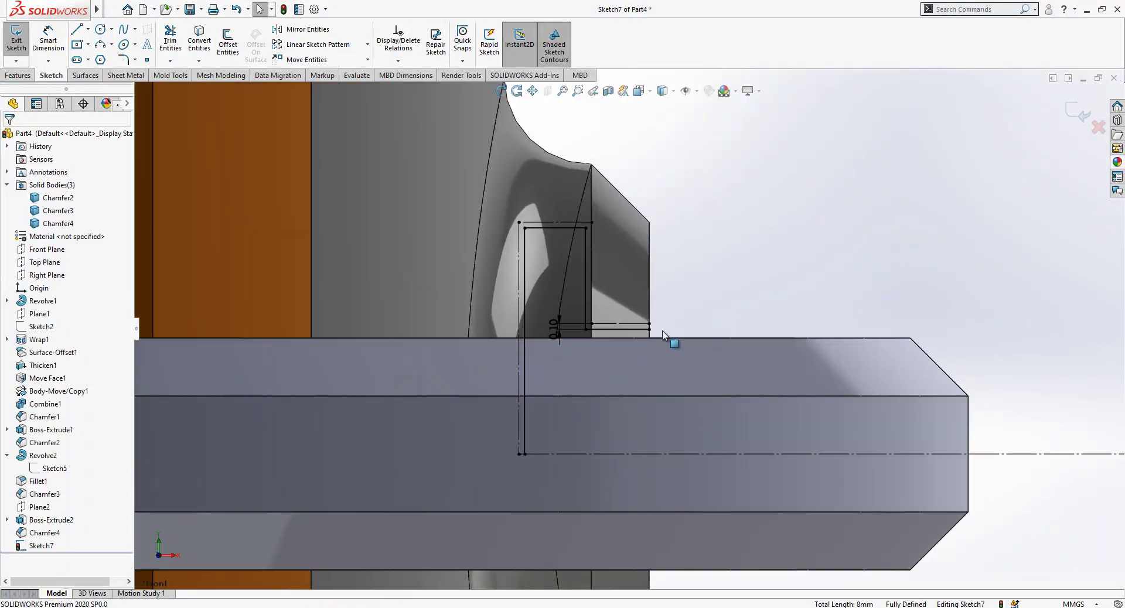
{"action": "key", "text": "l"}
{"action": "left_click", "coordinate": [649, 329]}
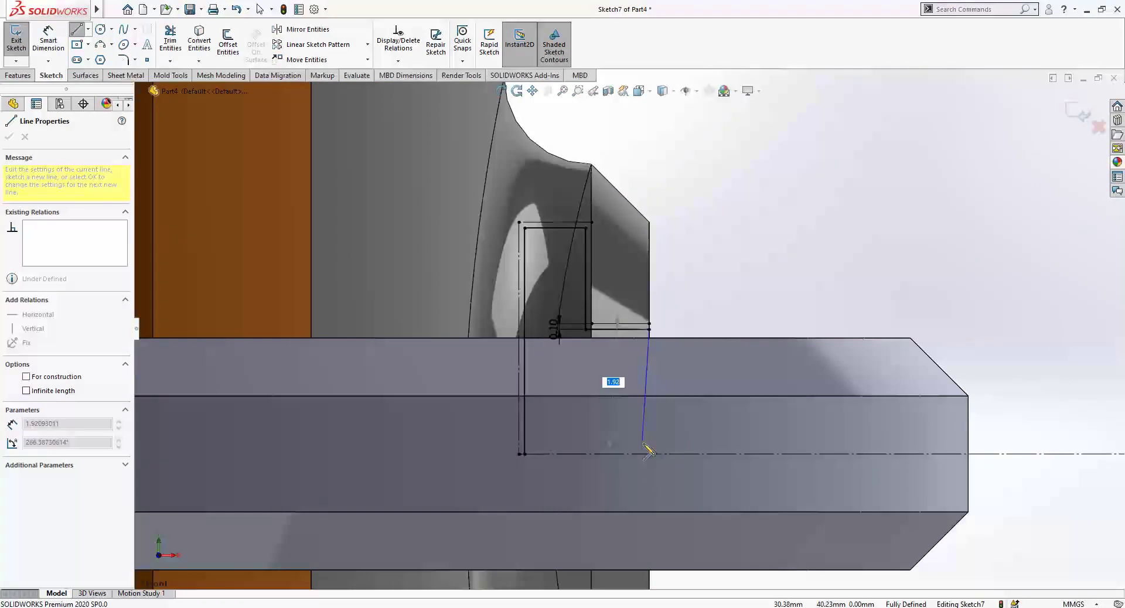
{"action": "scroll", "coordinate": [674, 334], "scroll_direction": "up", "scroll_amount": 8}
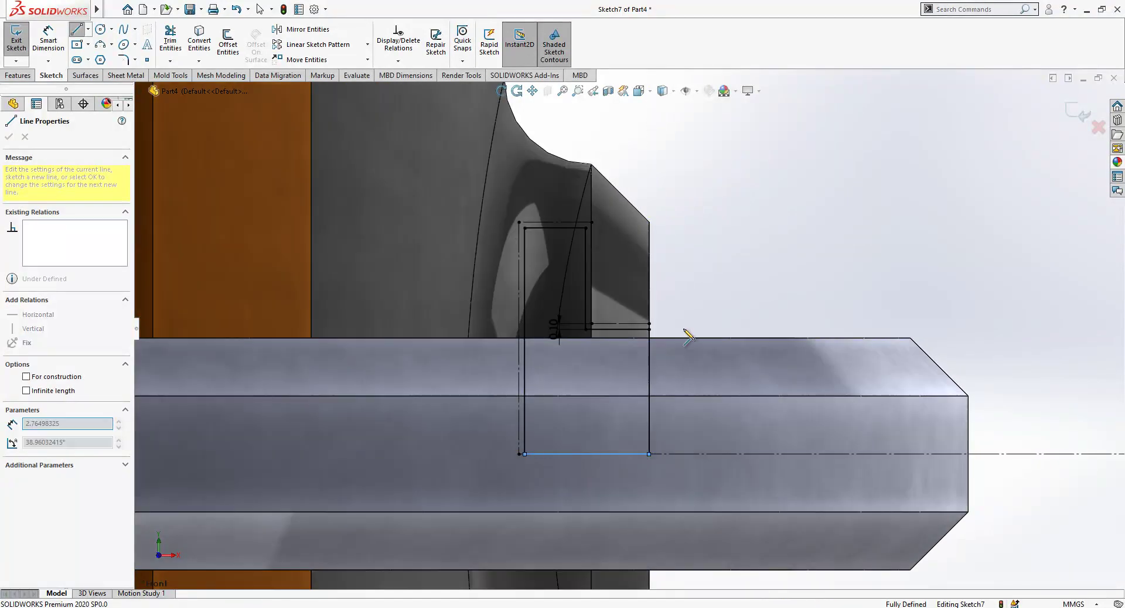
{"action": "key", "text": "Escape"}
Draw a vertical construction line about 69 mm long from the origin up to above the rim
{"action": "scroll", "coordinate": [638, 337], "scroll_direction": "up", "scroll_amount": 5}
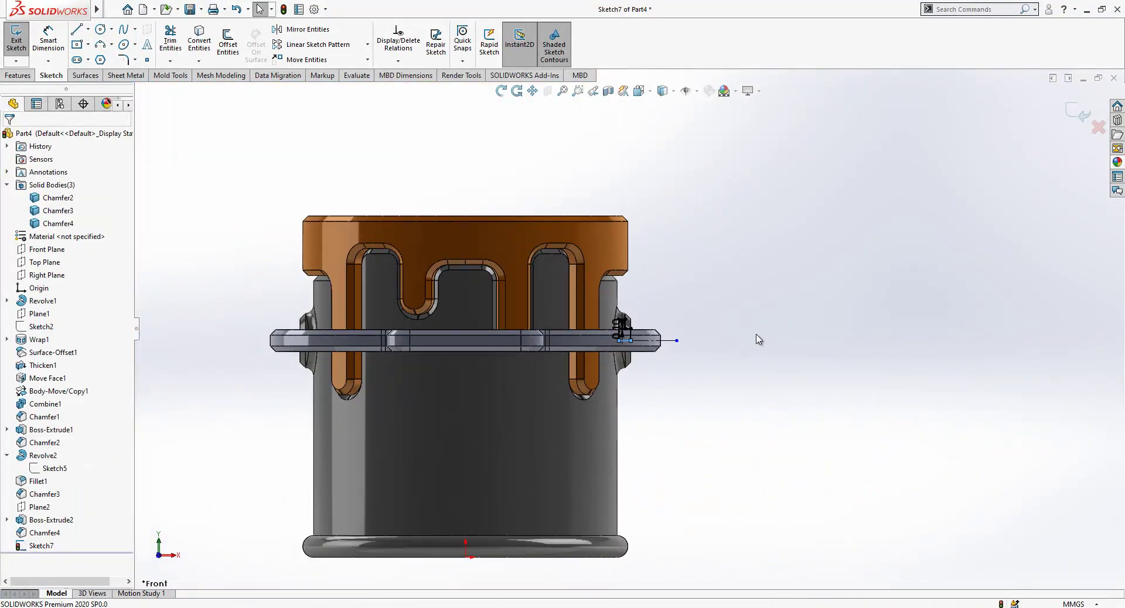
{"action": "left_click", "coordinate": [466, 557]}
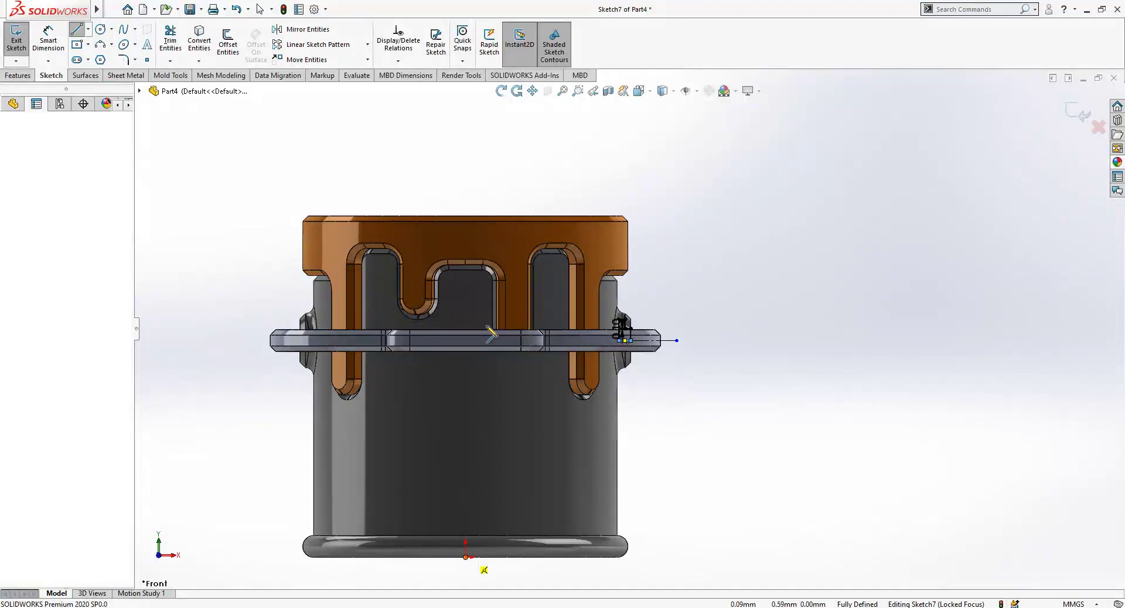
{"action": "left_click", "coordinate": [465, 184]}
{"action": "key", "text": "Escape"}
{"action": "left_click", "coordinate": [465, 205]}
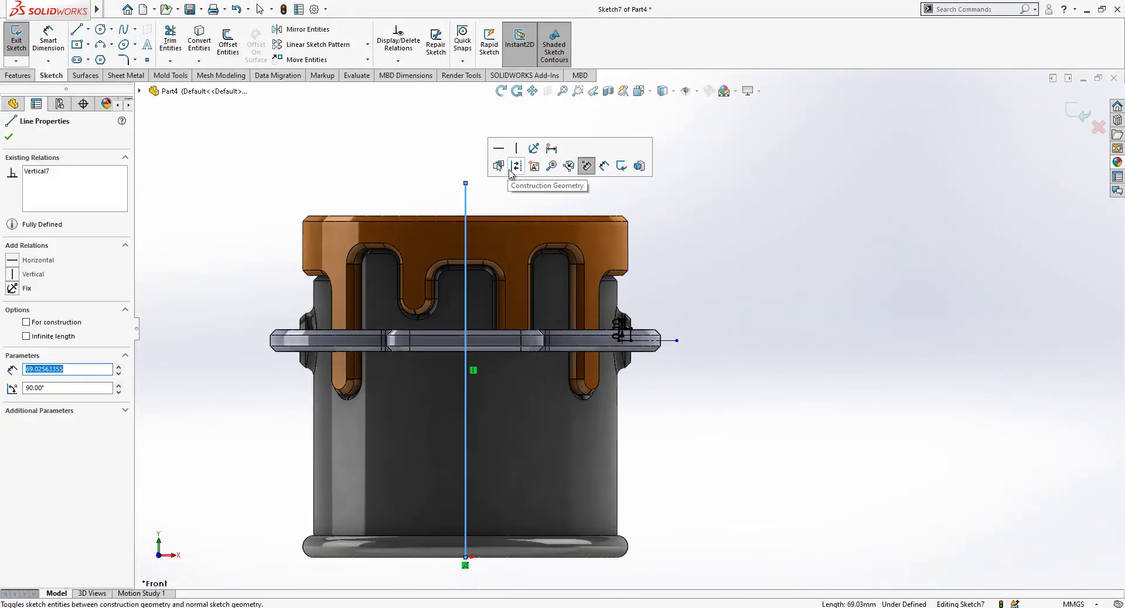
{"action": "left_click", "coordinate": [515, 168]}
Mirror the whole pin profile and its horizontal axis about the vertical centerline, keeping the original
{"action": "left_click", "coordinate": [301, 30]}
{"action": "scroll", "coordinate": [589, 325], "scroll_direction": "down", "scroll_amount": 3}
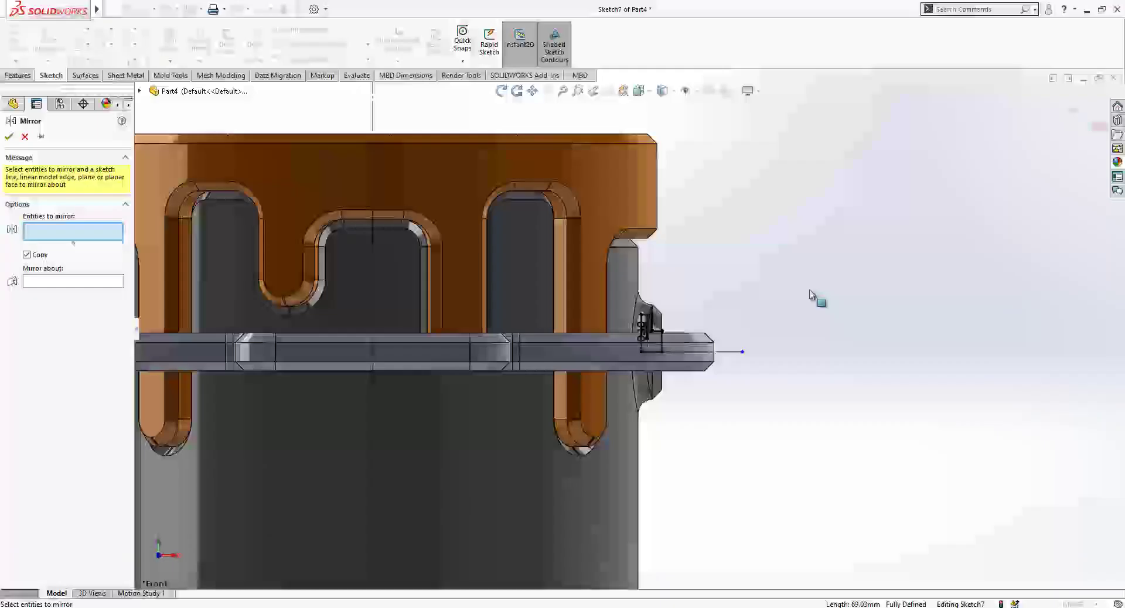
{"action": "left_click_drag", "start_coordinate": [809, 288], "coordinate": [636, 381]}
{"action": "left_click", "coordinate": [71, 375]}
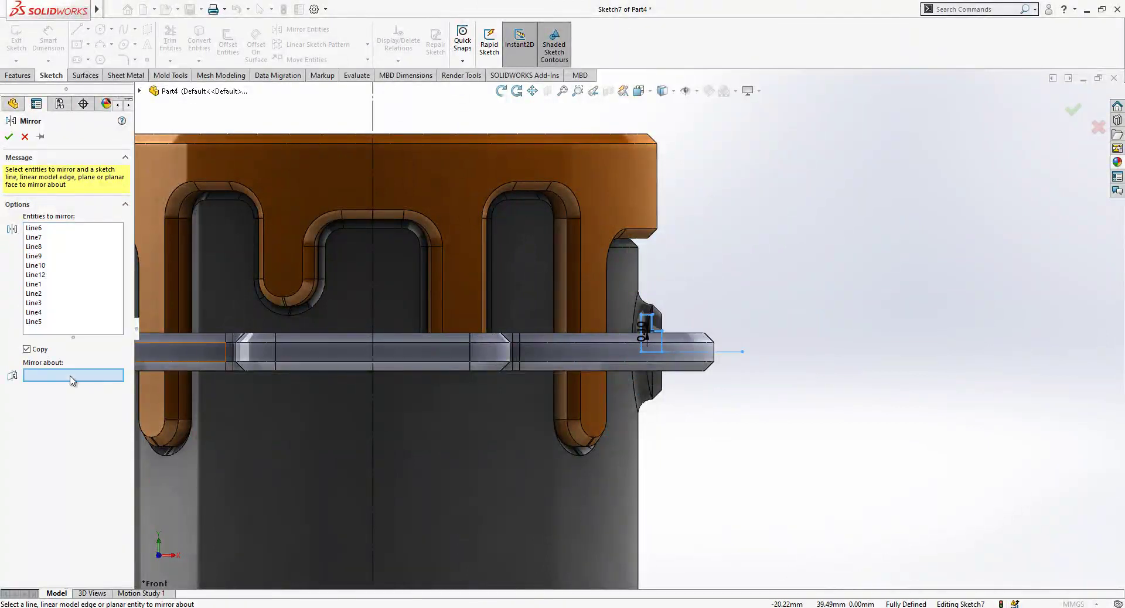
{"action": "left_click", "coordinate": [373, 317]}
{"action": "key", "text": "f"}
{"action": "right_click", "coordinate": [406, 318]}
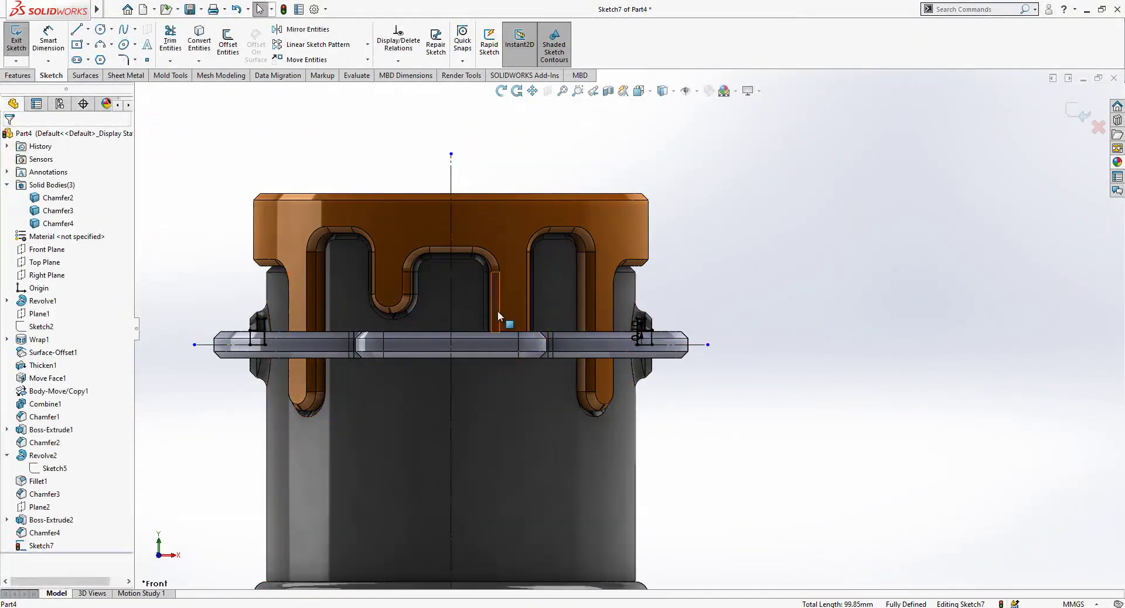
Exit the sketch and hide the orange rim and cup bodies, leaving only the handle shown
{"action": "scroll", "coordinate": [497, 311], "scroll_direction": "up", "scroll_amount": 2}
{"action": "middle_click_drag", "start_coordinate": [497, 311], "coordinate": [473, 342]}
{"action": "scroll", "coordinate": [660, 332], "scroll_direction": "up", "scroll_amount": 1}
{"action": "scroll", "coordinate": [664, 337], "scroll_direction": "down", "scroll_amount": 1}
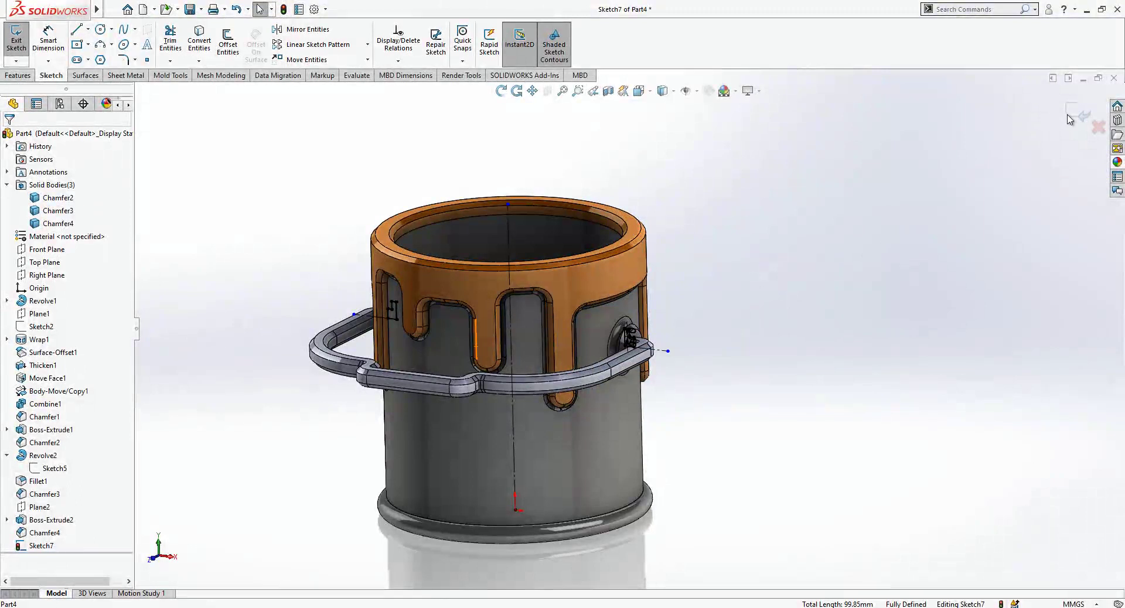
{"action": "left_click", "coordinate": [57, 197]}
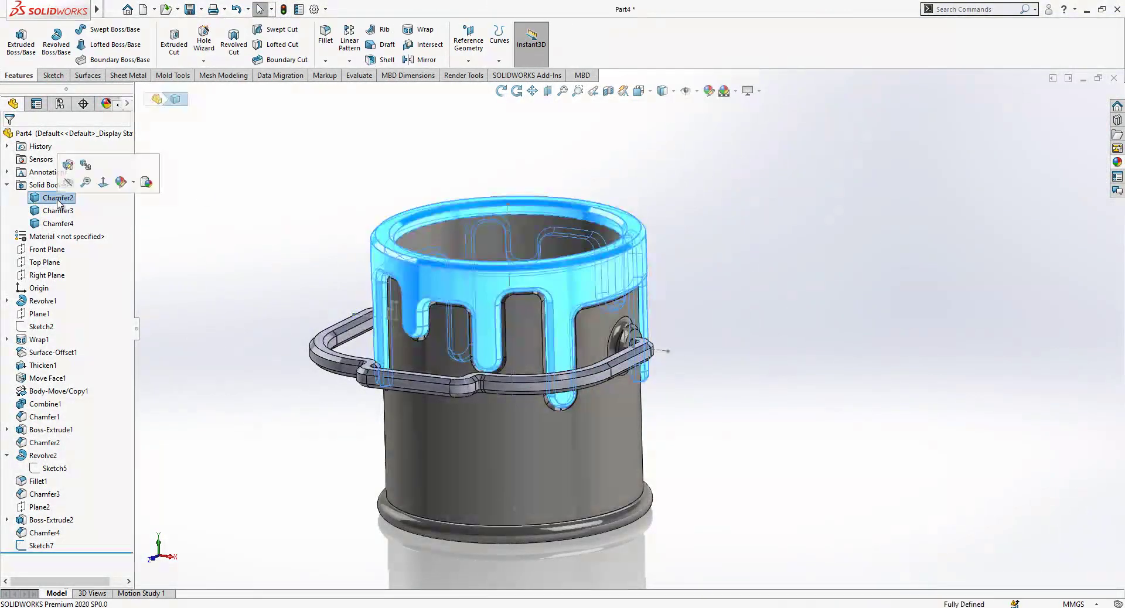
{"action": "left_click", "coordinate": [70, 181]}
{"action": "left_click", "coordinate": [57, 211]}
{"action": "left_click", "coordinate": [77, 194]}
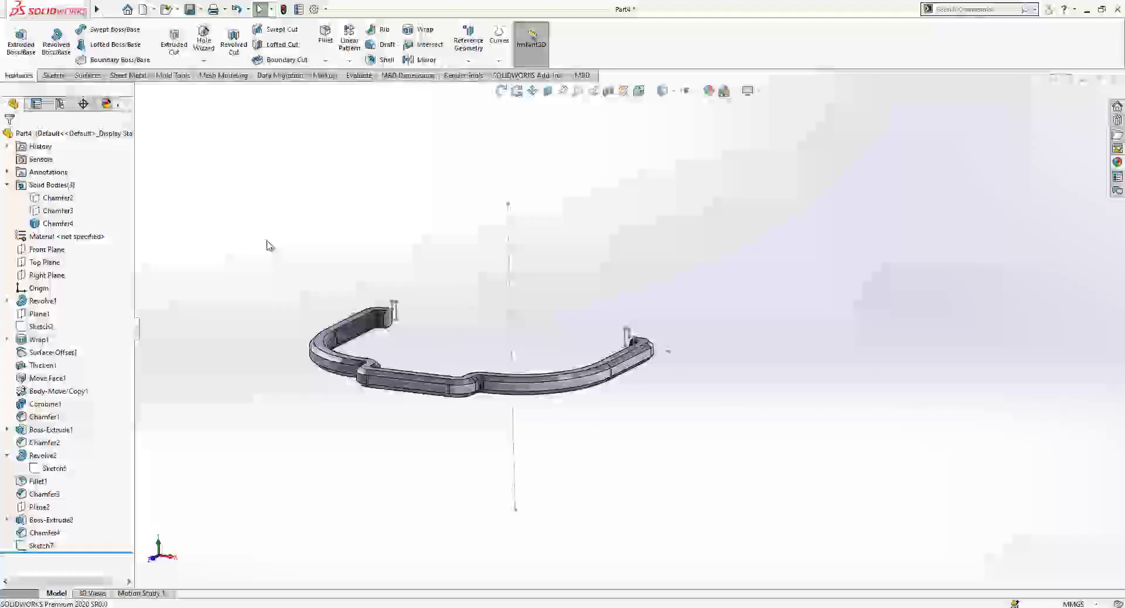
Revolve both pin profiles 360 degrees about the mirrored horizontal construction line, merging them with the handle
{"action": "scroll", "coordinate": [431, 316], "scroll_direction": "down", "scroll_amount": 3}
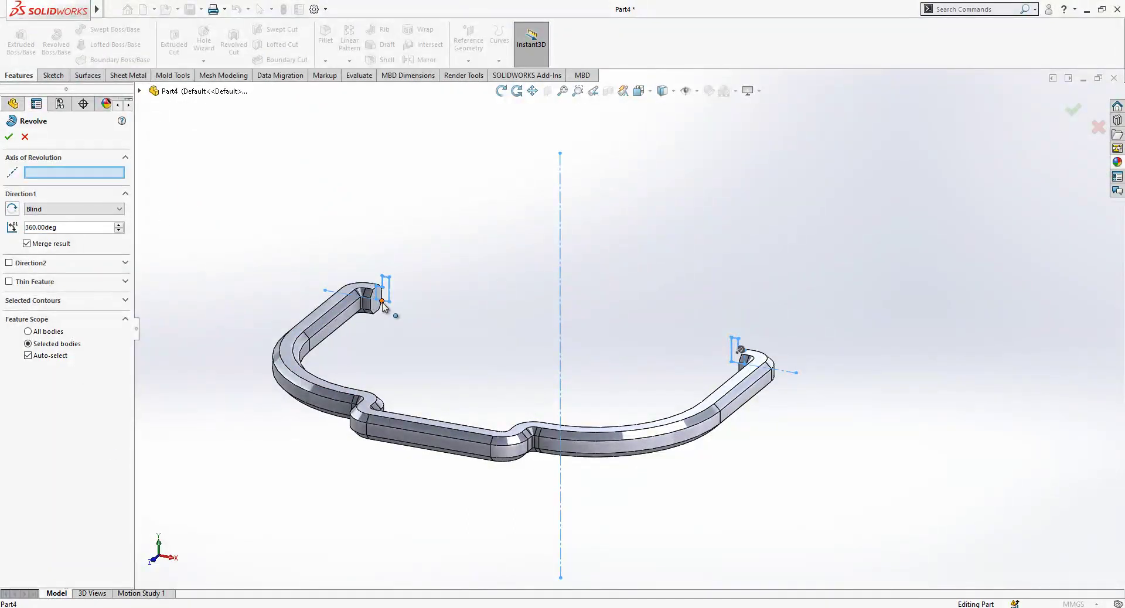
{"action": "scroll", "coordinate": [351, 299], "scroll_direction": "down", "scroll_amount": 2}
{"action": "left_click", "coordinate": [340, 294]}
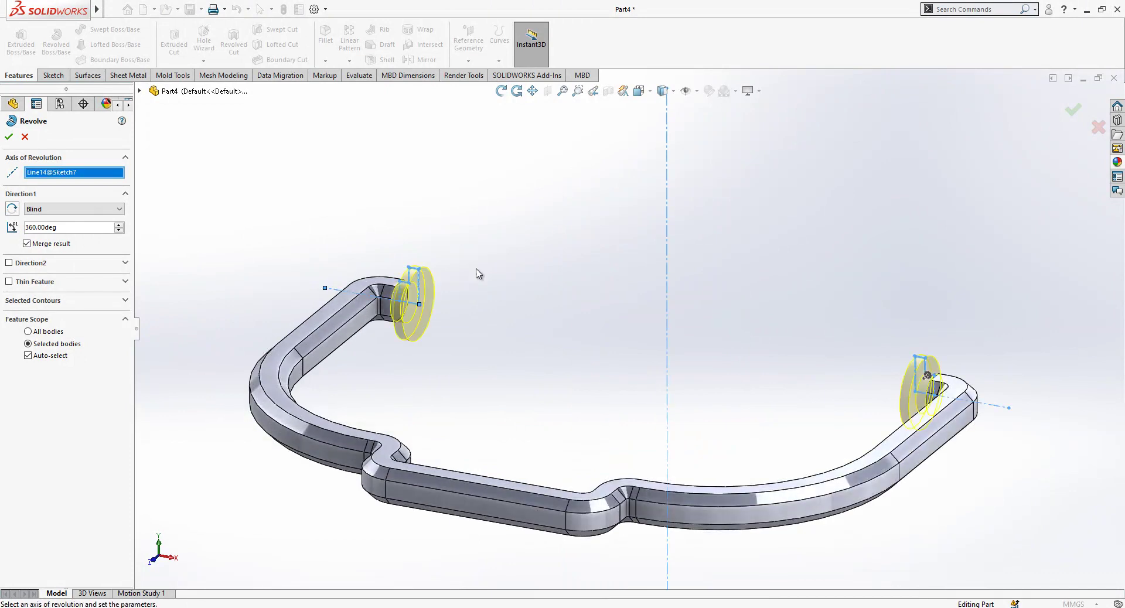
{"action": "key", "text": "f"}
{"action": "key", "text": "Return"}
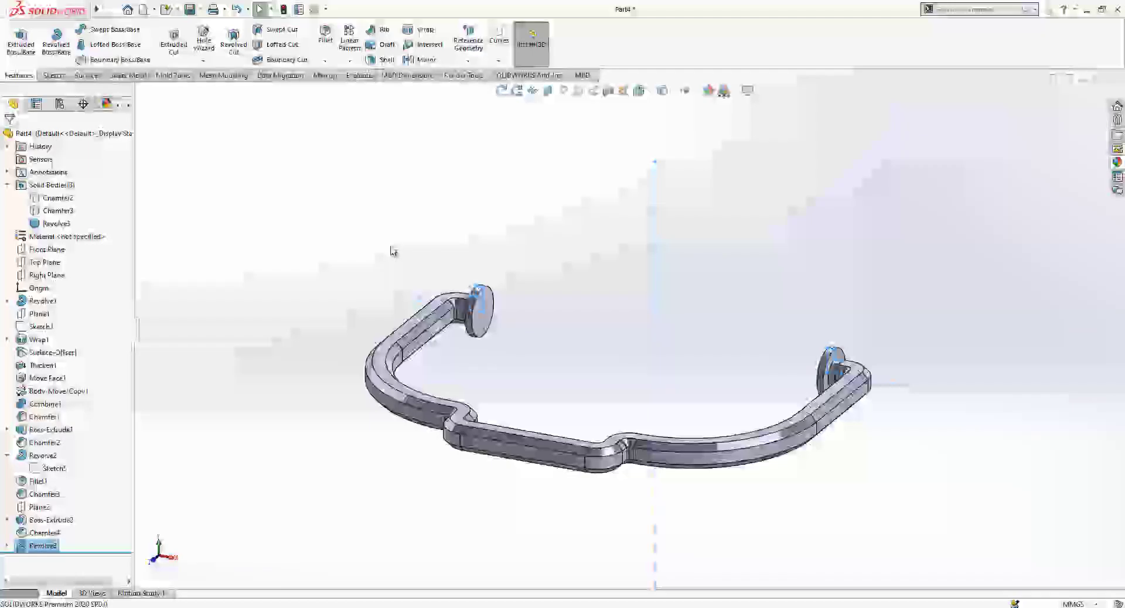
{"action": "left_click", "coordinate": [392, 250]}
Examine the revolved pin and the way it joins the handle's end from several angles
{"action": "middle_click_drag", "start_coordinate": [757, 363], "coordinate": [703, 346]}
{"action": "scroll", "coordinate": [722, 363], "scroll_direction": "down", "scroll_amount": 6}
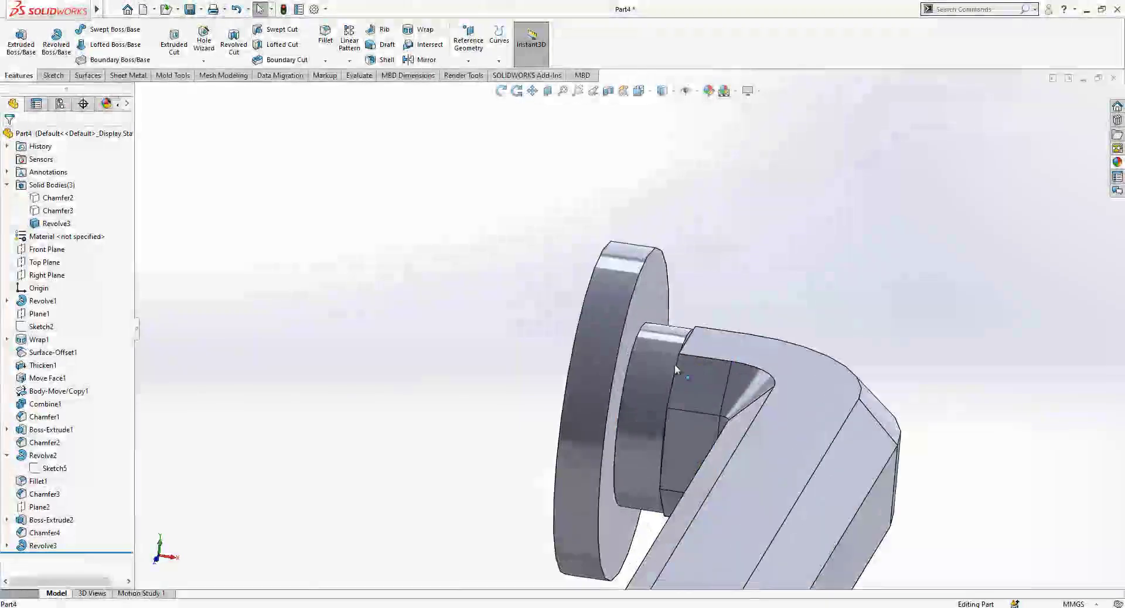
{"action": "left_click", "coordinate": [655, 353]}
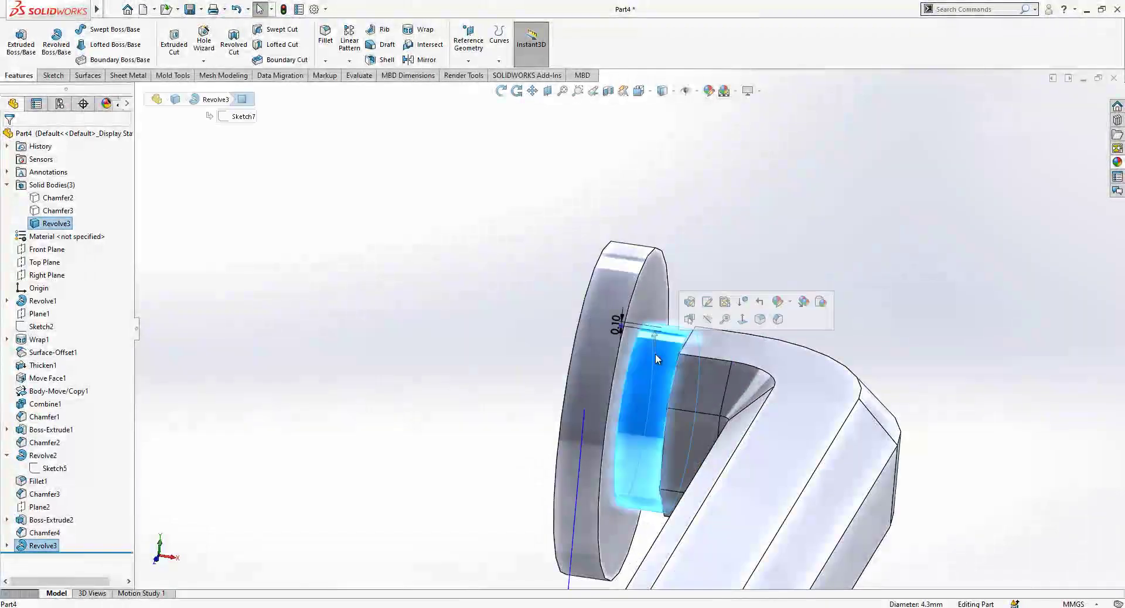
{"action": "middle_click_drag", "start_coordinate": [655, 353], "coordinate": [609, 372]}
{"action": "scroll", "coordinate": [684, 337], "scroll_direction": "down", "scroll_amount": 9}
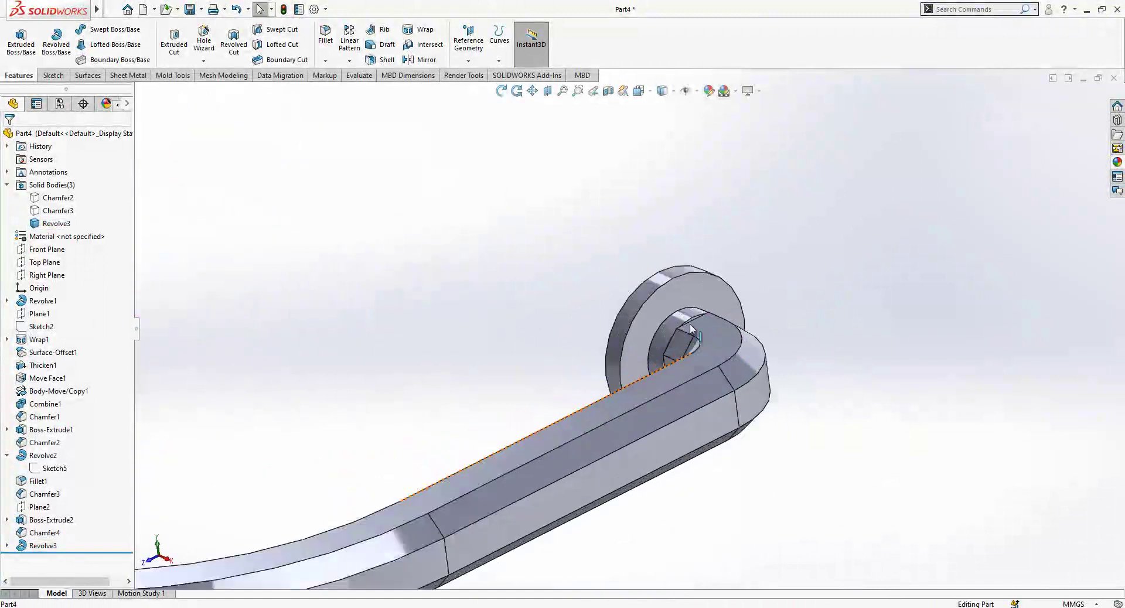
{"action": "scroll", "coordinate": [652, 300], "scroll_direction": "up", "scroll_amount": 3}
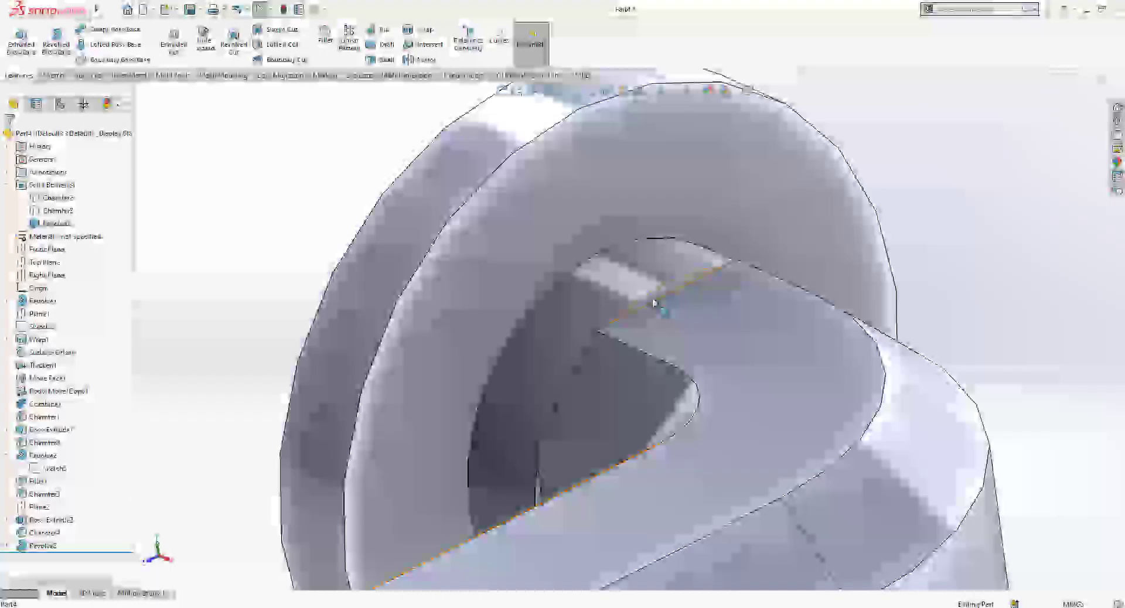
{"action": "left_click", "coordinate": [653, 300]}
{"action": "scroll", "coordinate": [599, 314], "scroll_direction": "up", "scroll_amount": 5}
{"action": "scroll", "coordinate": [599, 359], "scroll_direction": "up", "scroll_amount": 8}
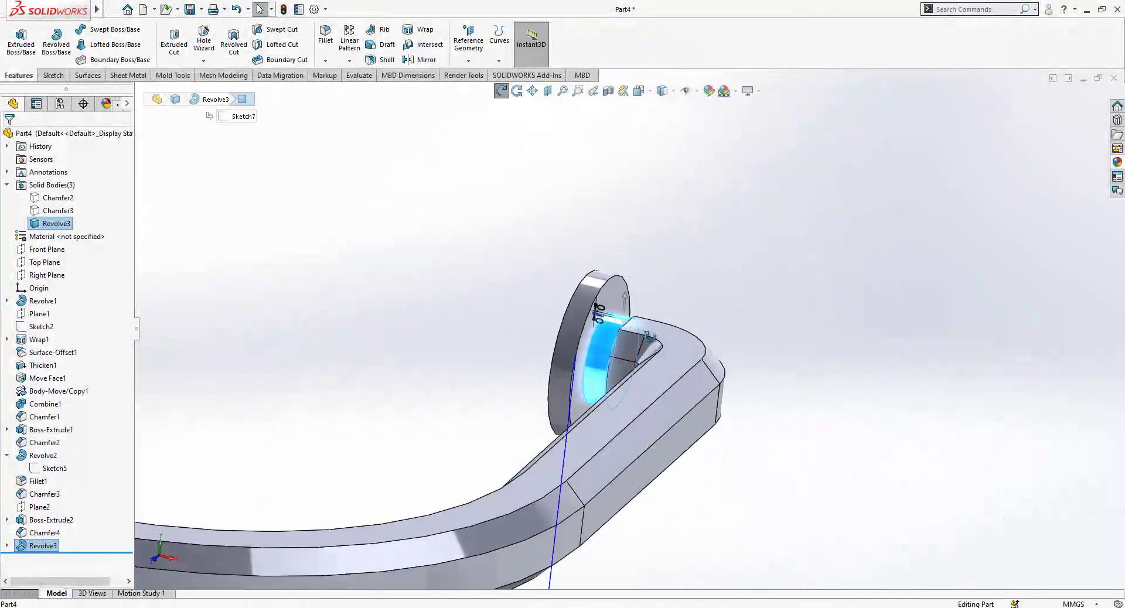
{"action": "key", "text": "Escape"}
{"action": "scroll", "coordinate": [599, 345], "scroll_direction": "up", "scroll_amount": 4}
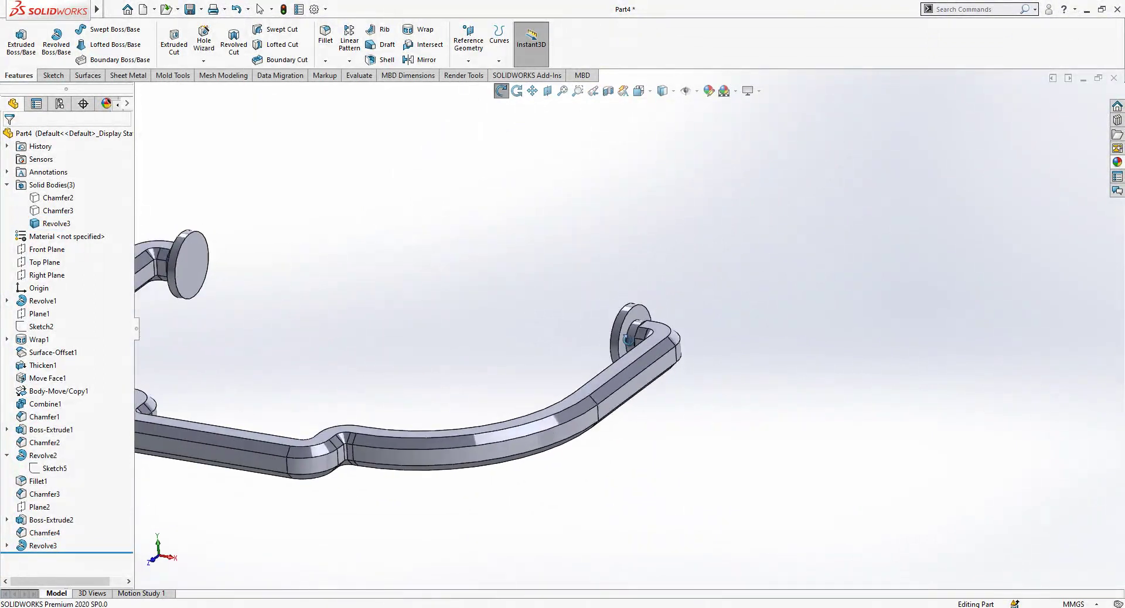
Show the orange rim and cup bodies again and check the pin's fit in the boss
{"action": "left_click", "coordinate": [57, 210]}
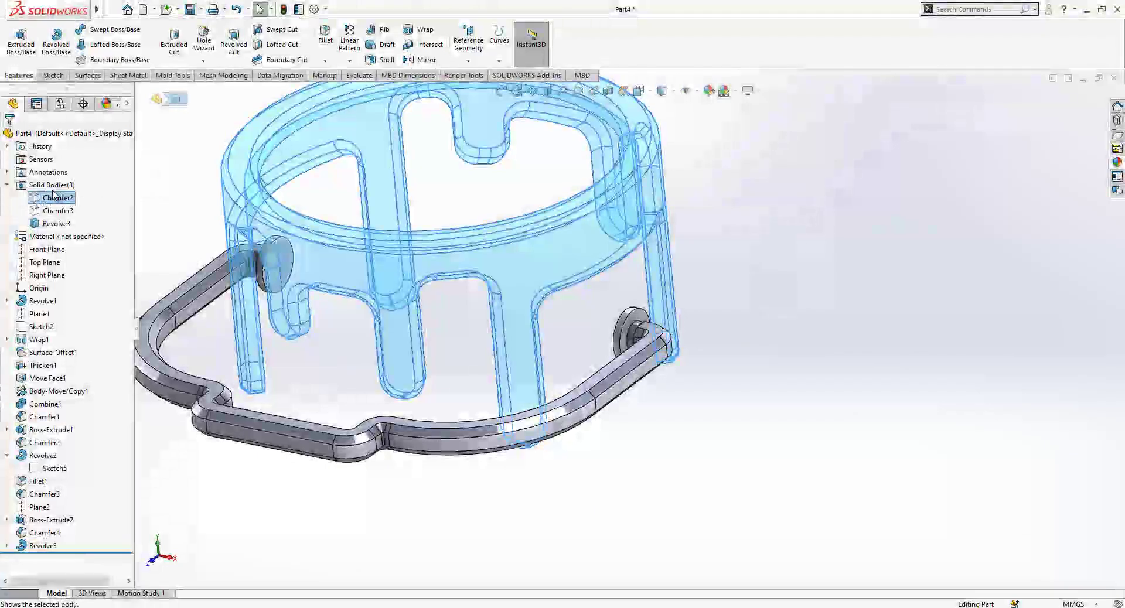
{"action": "left_click", "coordinate": [69, 193]}
{"action": "scroll", "coordinate": [638, 328], "scroll_direction": "down", "scroll_amount": 7}
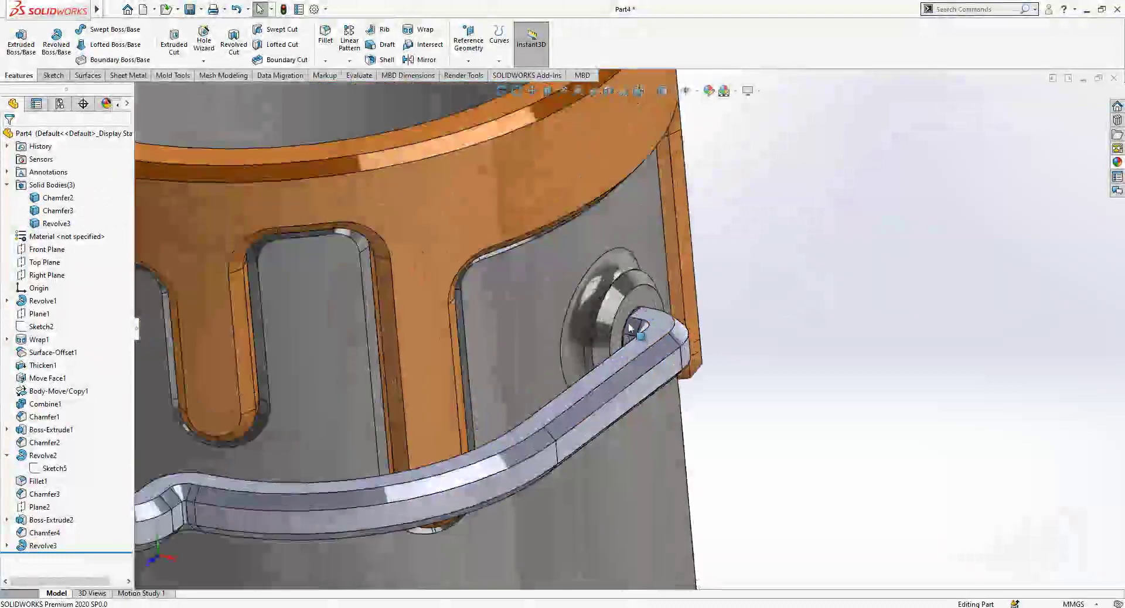
{"action": "middle_click_drag", "start_coordinate": [647, 329], "coordinate": [666, 321]}
{"action": "scroll", "coordinate": [665, 321], "scroll_direction": "up", "scroll_amount": 2}
{"action": "scroll", "coordinate": [664, 321], "scroll_direction": "up", "scroll_amount": 9}
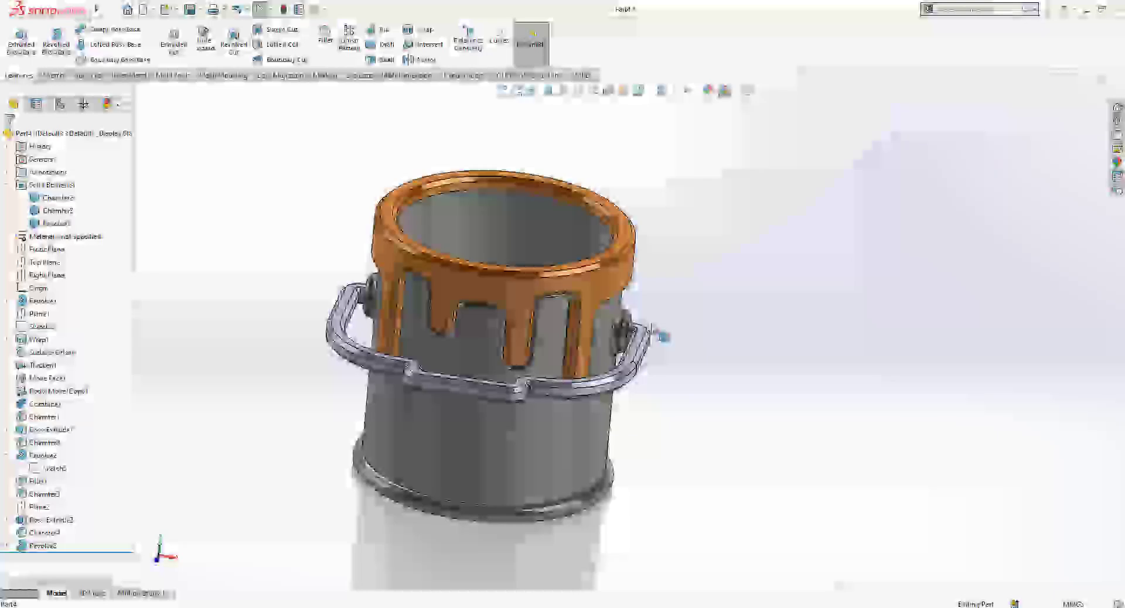
Inspect the bucket in shaded display without edges from several angles, and return to shaded with edges
{"action": "left_click", "coordinate": [673, 91]}
{"action": "left_click", "coordinate": [664, 124]}
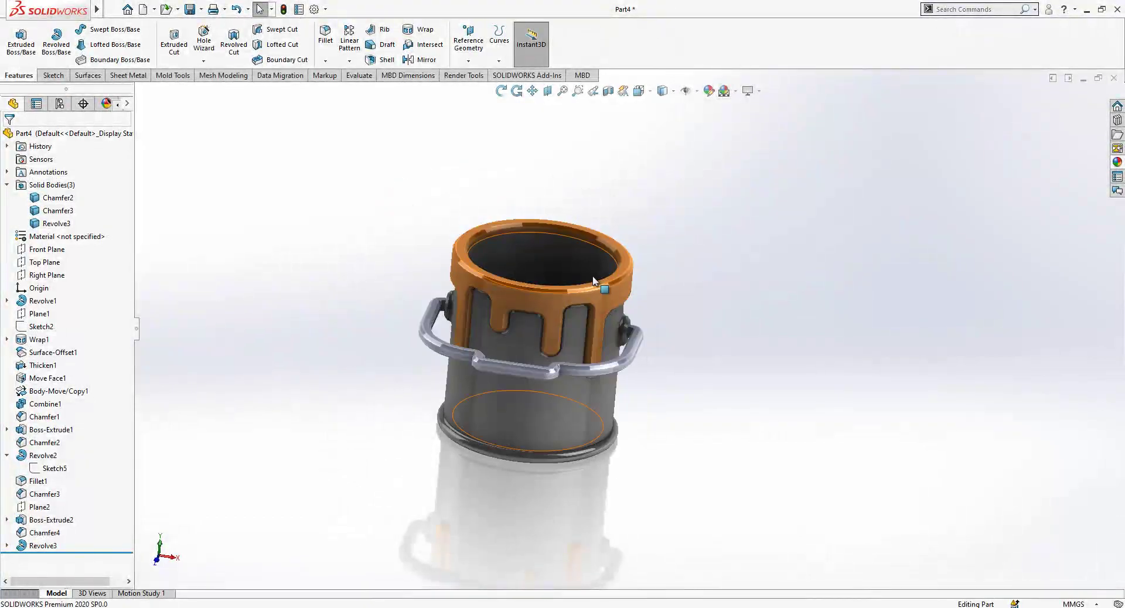
{"action": "scroll", "coordinate": [539, 333], "scroll_direction": "down", "scroll_amount": 2}
{"action": "mouse_move", "coordinate": [531, 336]}
{"action": "middle_mouse_down"}
{"action": "mouse_move", "coordinate": [504, 354]}
{"action": "mouse_move", "coordinate": [501, 416]}
{"action": "mouse_move", "coordinate": [548, 347]}
{"action": "middle_mouse_up"}
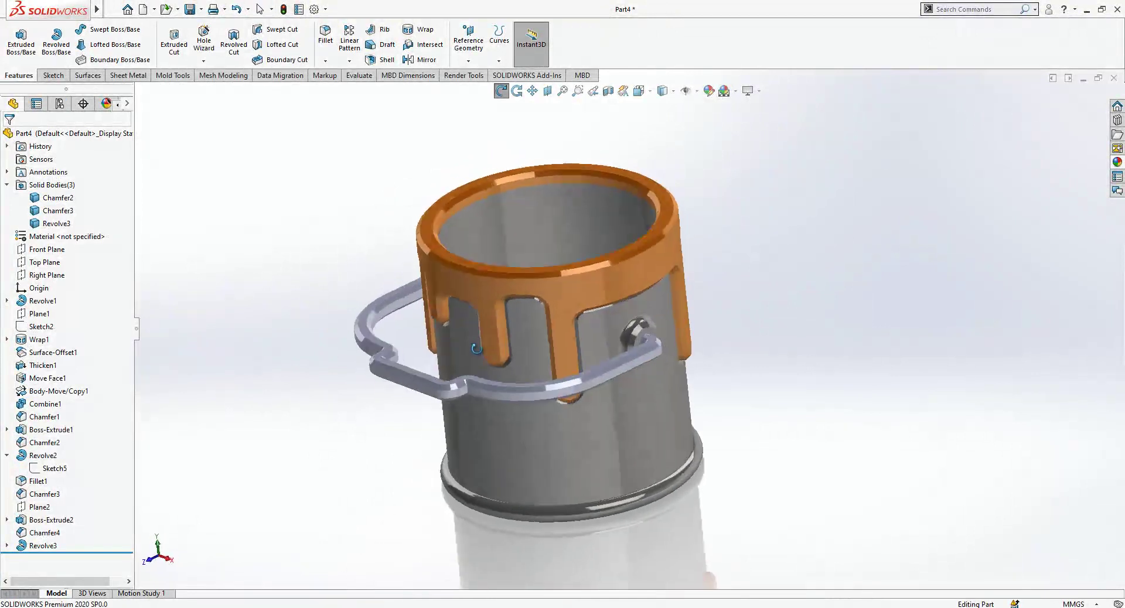
{"action": "scroll", "coordinate": [548, 346], "scroll_direction": "down", "scroll_amount": 2}
{"action": "scroll", "coordinate": [351, 287], "scroll_direction": "up", "scroll_amount": 2}
{"action": "scroll", "coordinate": [614, 253], "scroll_direction": "down", "scroll_amount": 1}
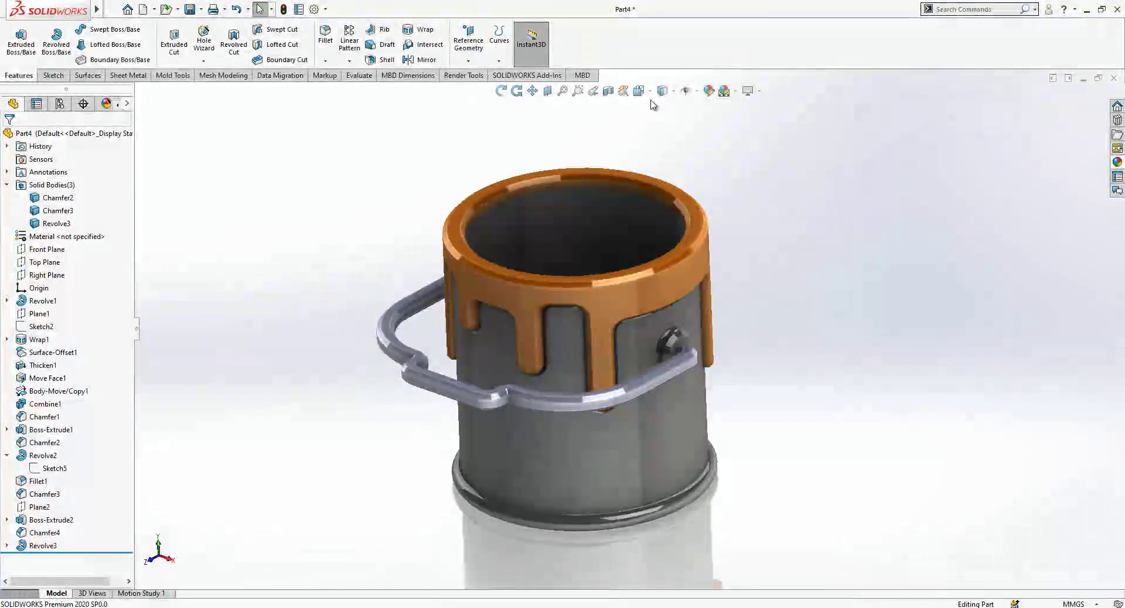
{"action": "left_click", "coordinate": [663, 90]}
{"action": "left_click", "coordinate": [666, 108]}
Create a reference axis from the cylindrical face of the side boss using the Cylindrical/Conical Face option
{"action": "scroll", "coordinate": [705, 215], "scroll_direction": "down", "scroll_amount": 3}
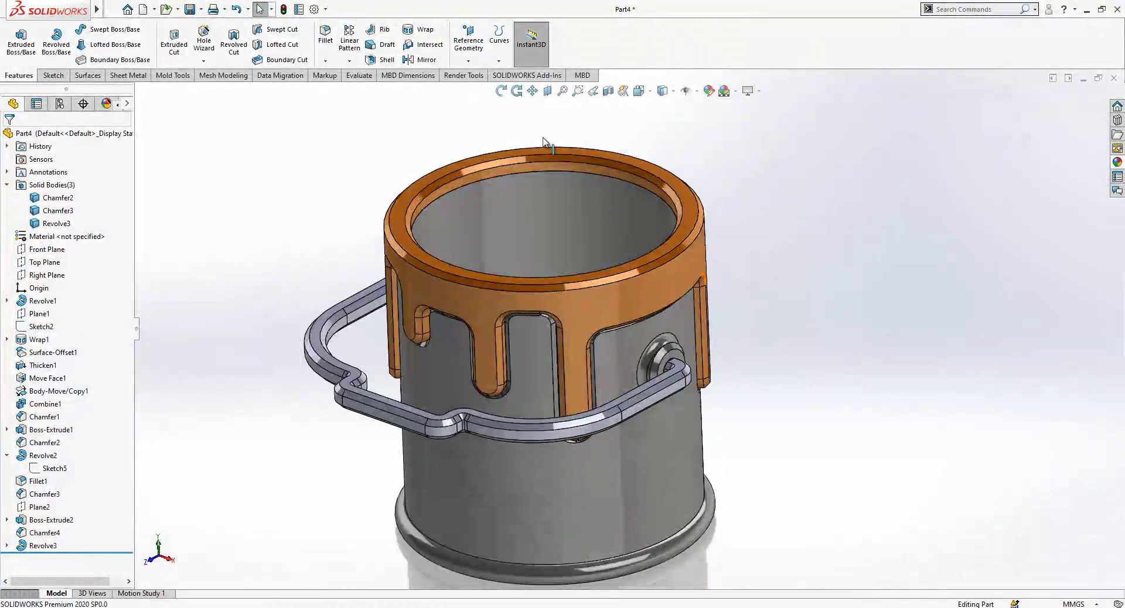
{"action": "left_click", "coordinate": [468, 61]}
{"action": "left_click", "coordinate": [486, 88]}
{"action": "scroll", "coordinate": [673, 356], "scroll_direction": "down", "scroll_amount": 2}
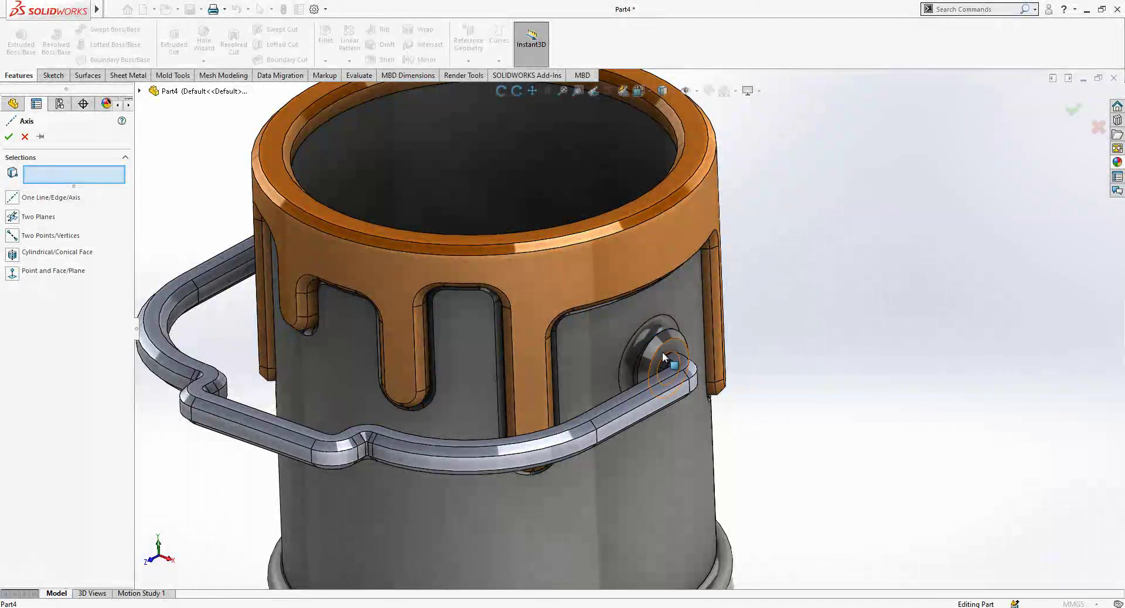
{"action": "left_click", "coordinate": [674, 347]}
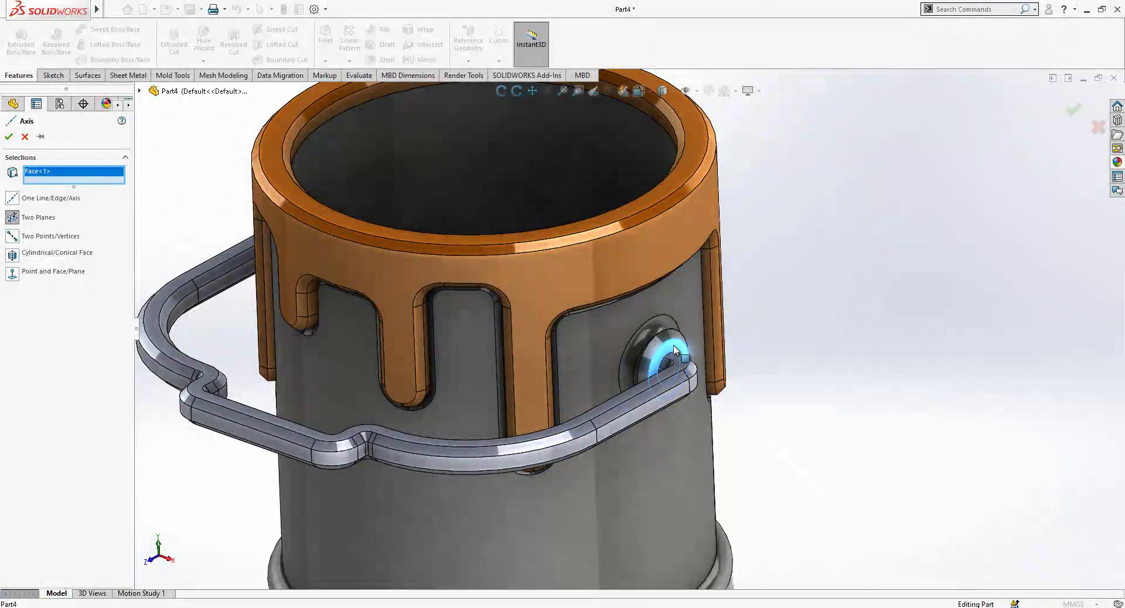
{"action": "scroll", "coordinate": [628, 333], "scroll_direction": "up", "scroll_amount": 1}
{"action": "left_click", "coordinate": [64, 253]}
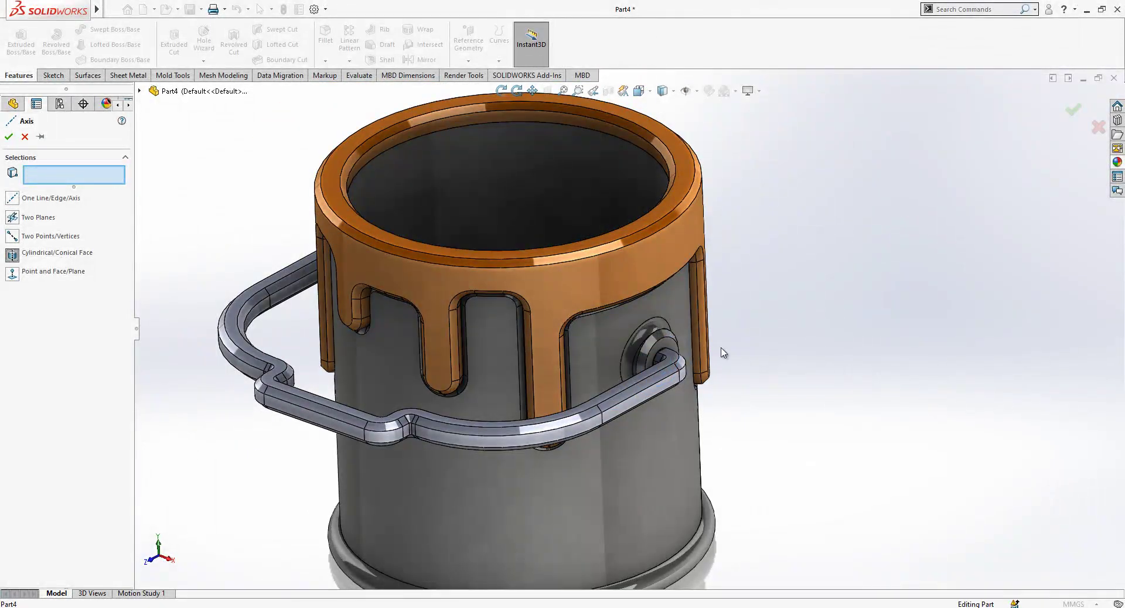
{"action": "scroll", "coordinate": [647, 358], "scroll_direction": "down", "scroll_amount": 5}
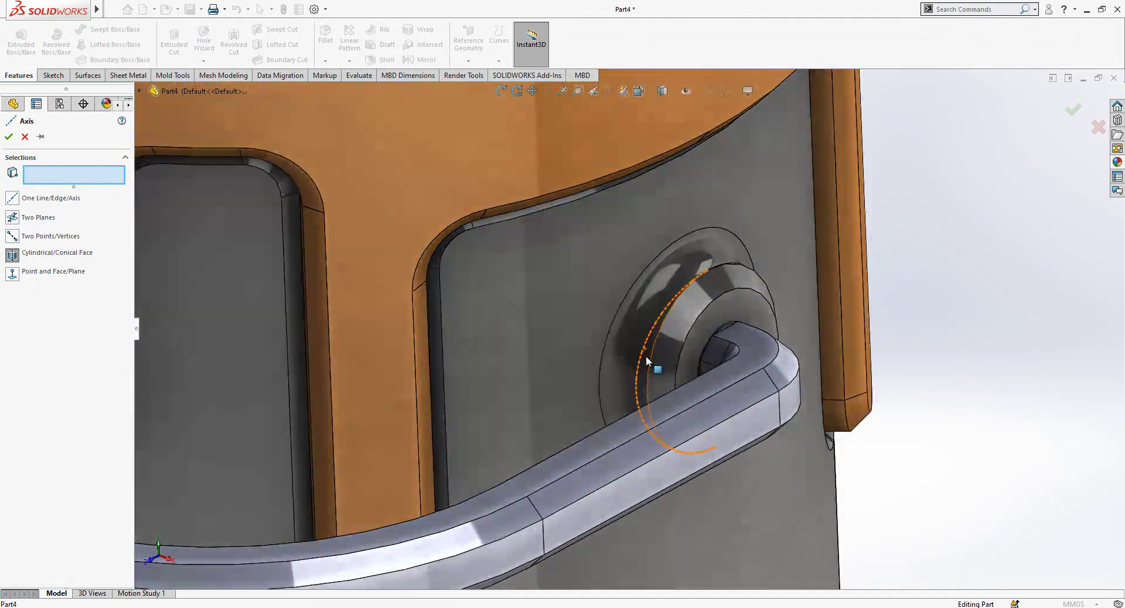
{"action": "left_click", "coordinate": [647, 359]}
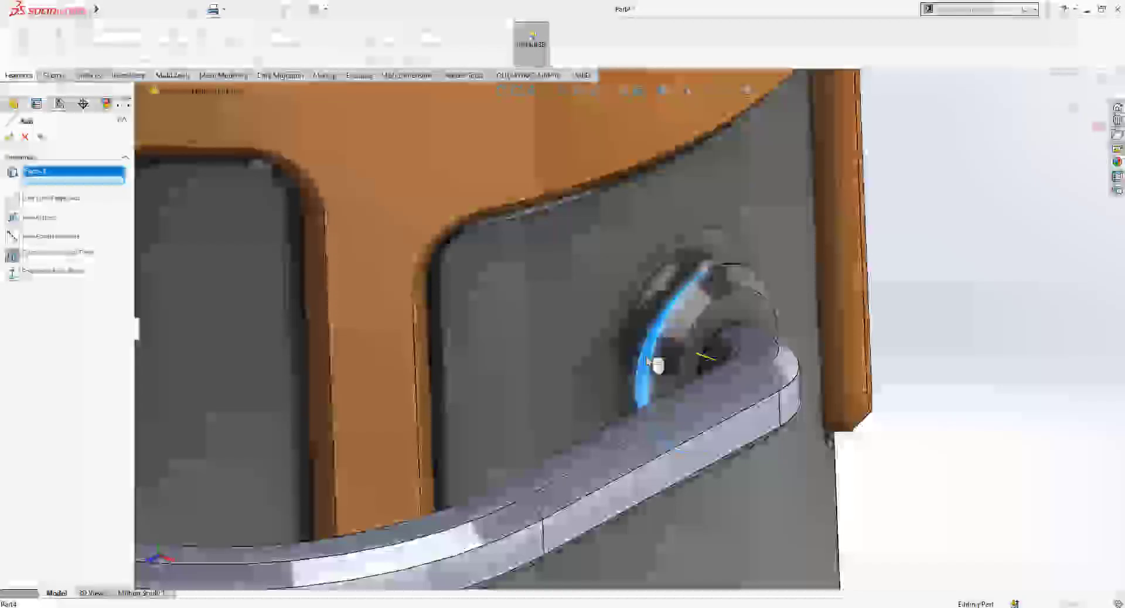
{"action": "scroll", "coordinate": [647, 360], "scroll_direction": "up", "scroll_amount": 6}
{"action": "right_click", "coordinate": [679, 358]}
{"action": "scroll", "coordinate": [705, 351], "scroll_direction": "up", "scroll_amount": 1}
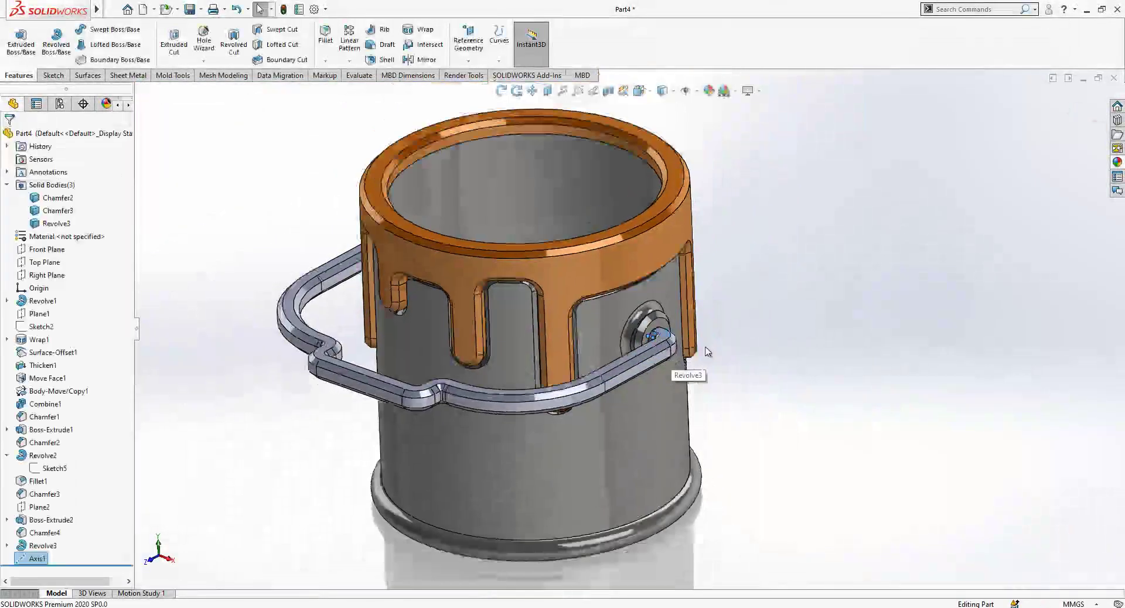
Set up a Move/Copy Body rotation of the handle body without copying, using the boss axis as the rotation reference
{"action": "scroll", "coordinate": [707, 351], "scroll_direction": "up", "scroll_amount": 3}
{"action": "mouse_move", "coordinate": [98, 9]}
{"action": "left_click", "coordinate": [180, 9]}
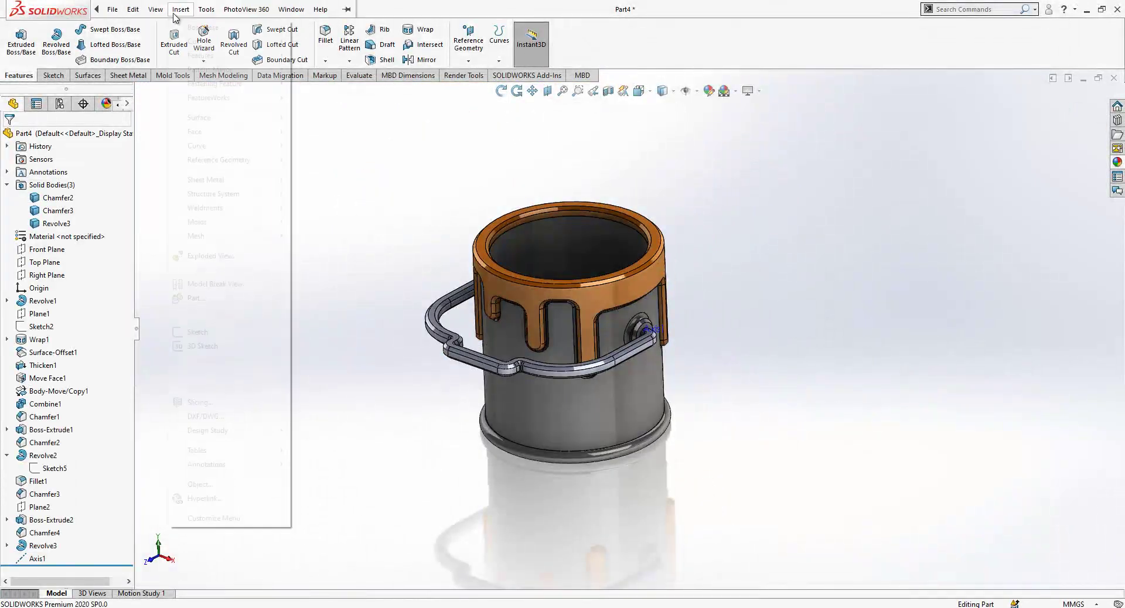
{"action": "mouse_move", "coordinate": [223, 55]}
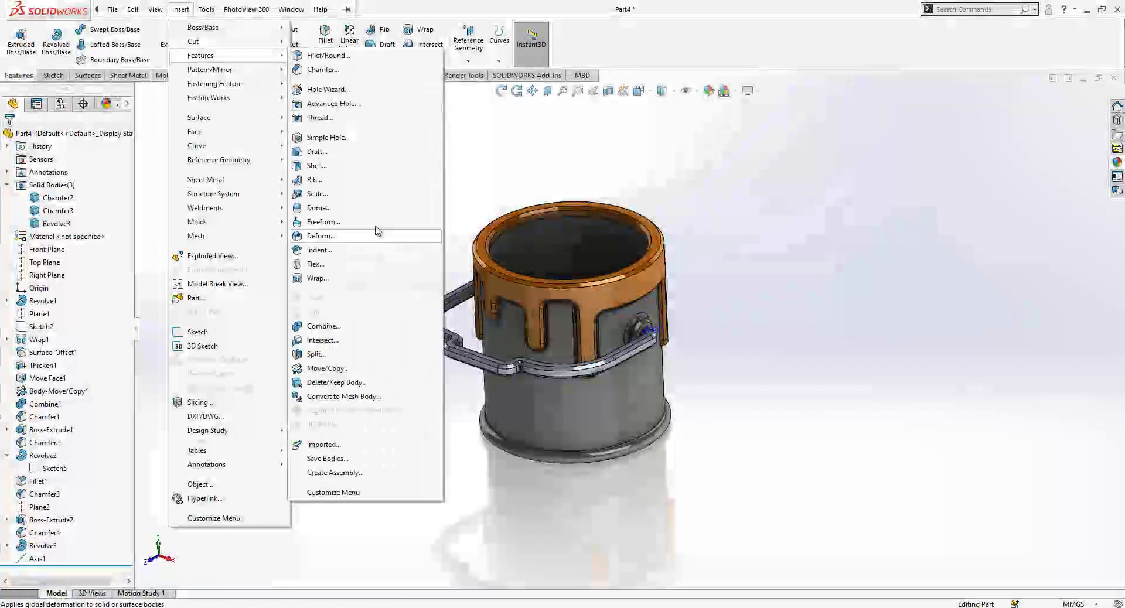
{"action": "left_click", "coordinate": [351, 368]}
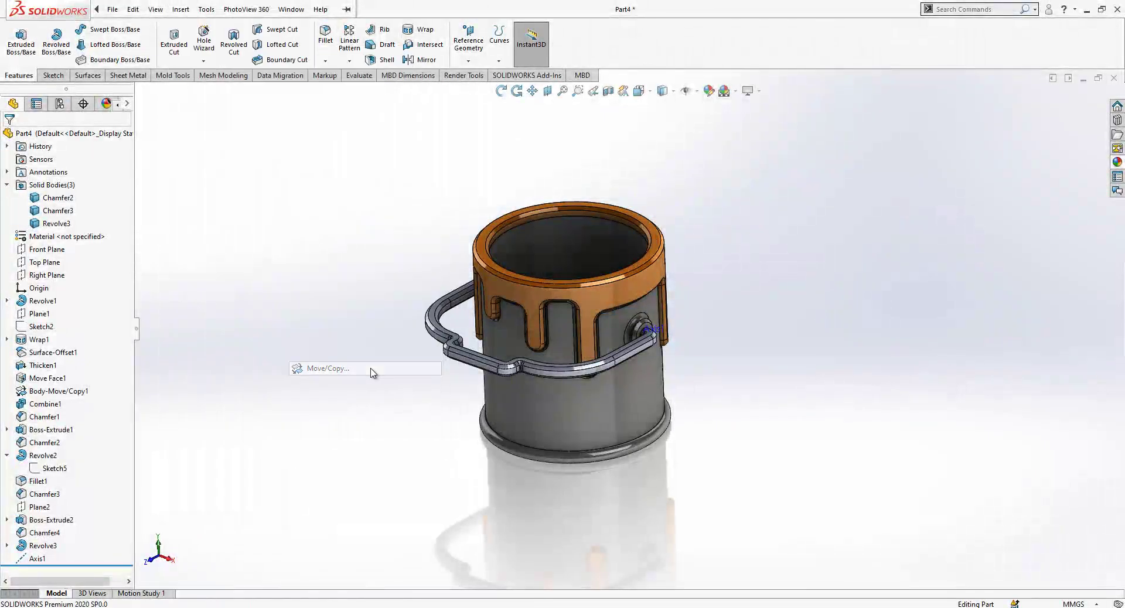
{"action": "left_click", "coordinate": [490, 328]}
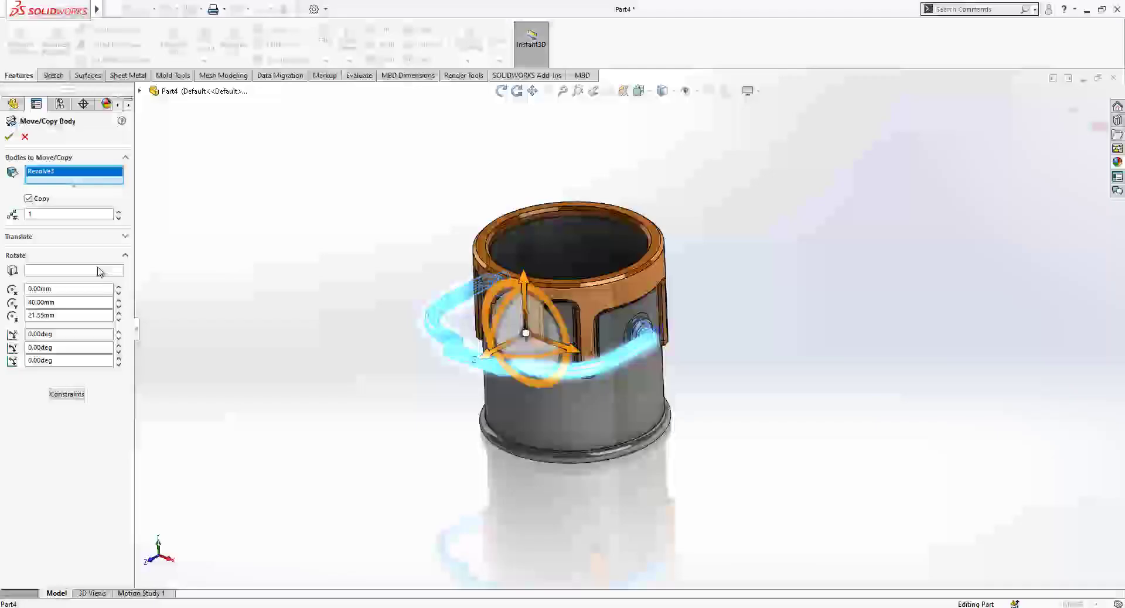
{"action": "left_click", "coordinate": [30, 199]}
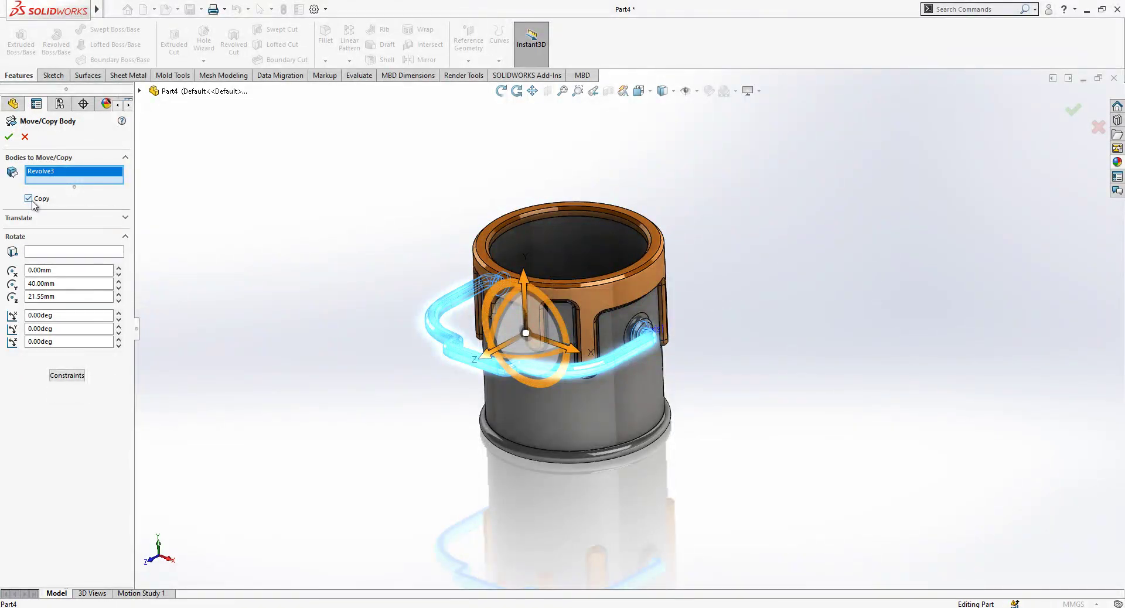
{"action": "left_click", "coordinate": [56, 253]}
{"action": "scroll", "coordinate": [674, 328], "scroll_direction": "down", "scroll_amount": 3}
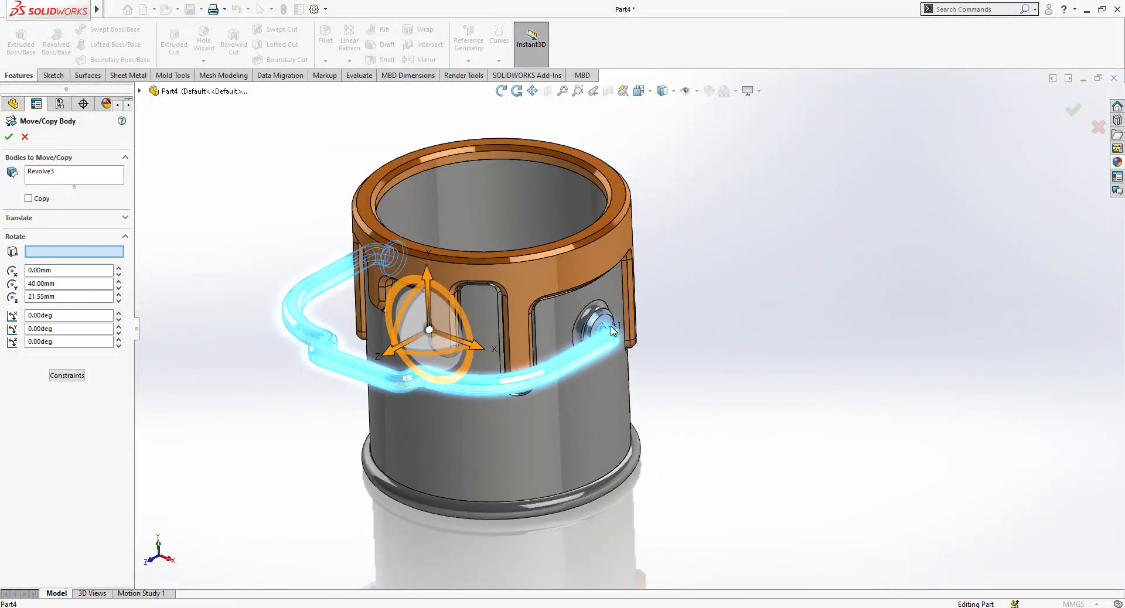
{"action": "left_click", "coordinate": [613, 329]}
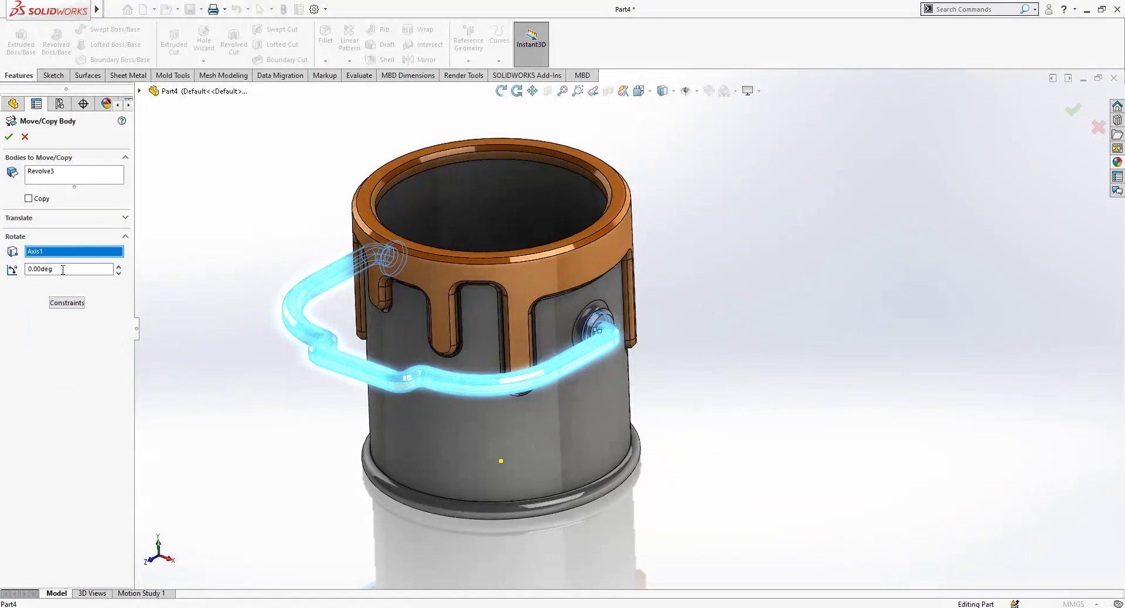
Set the handle's rotation angle to -45 degrees and apply the body move
{"action": "type", "text": "45"}
{"action": "key", "text": "Return"}
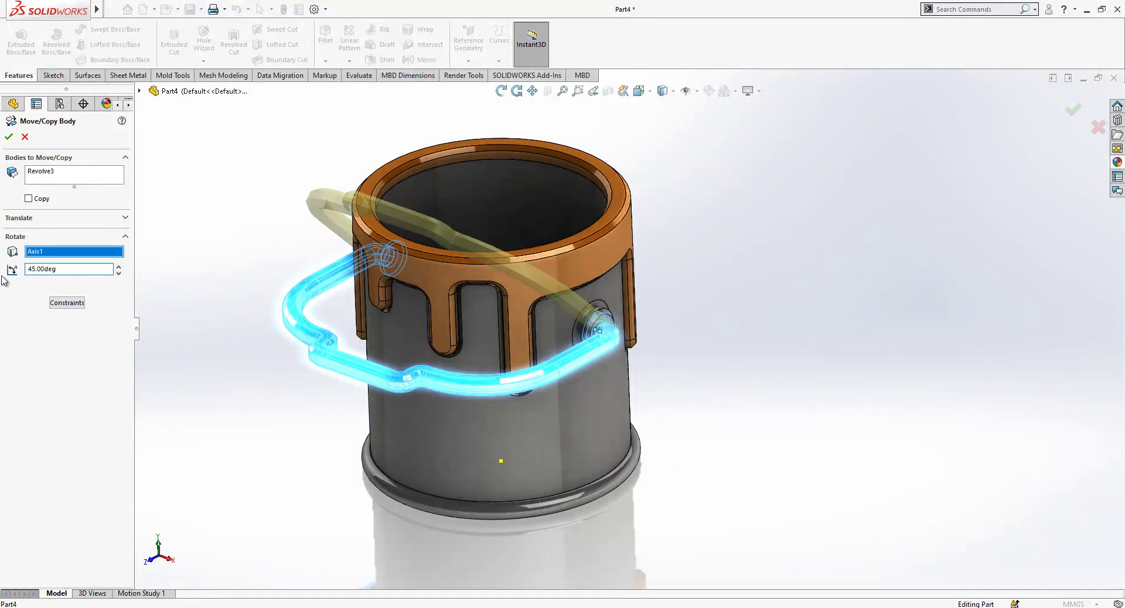
{"action": "double_click", "coordinate": [31, 269]}
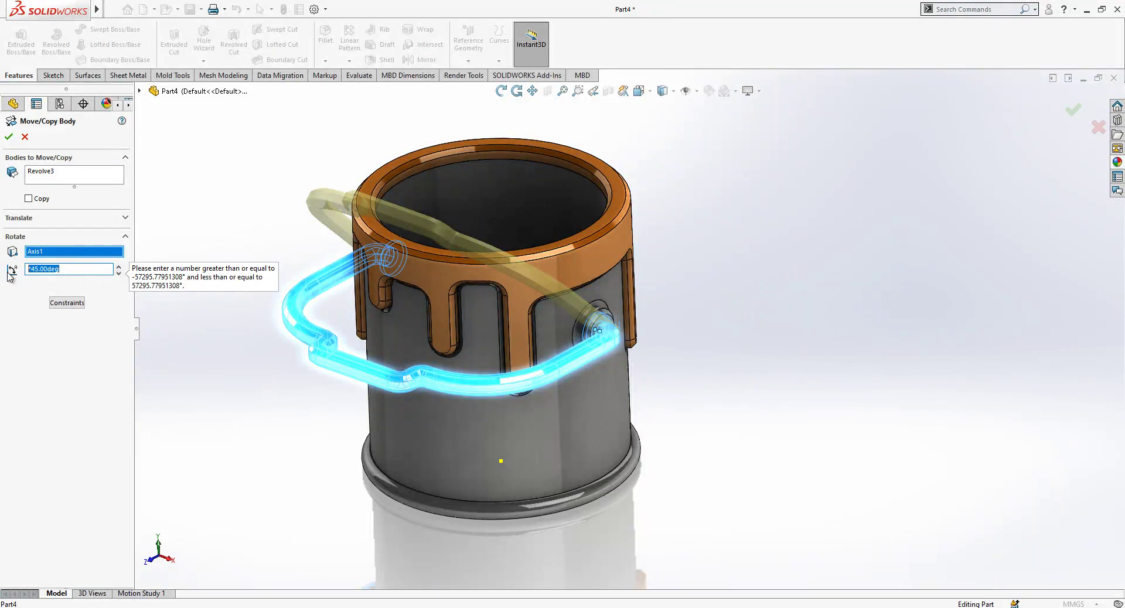
{"action": "type", "text": "-45"}
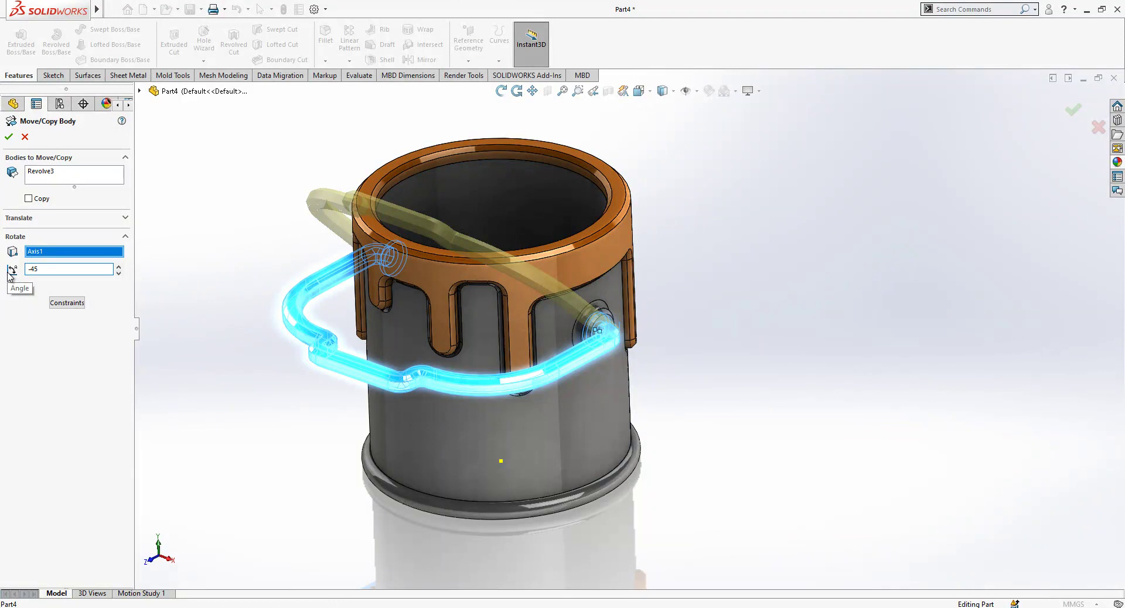
{"action": "key", "text": "Return"}
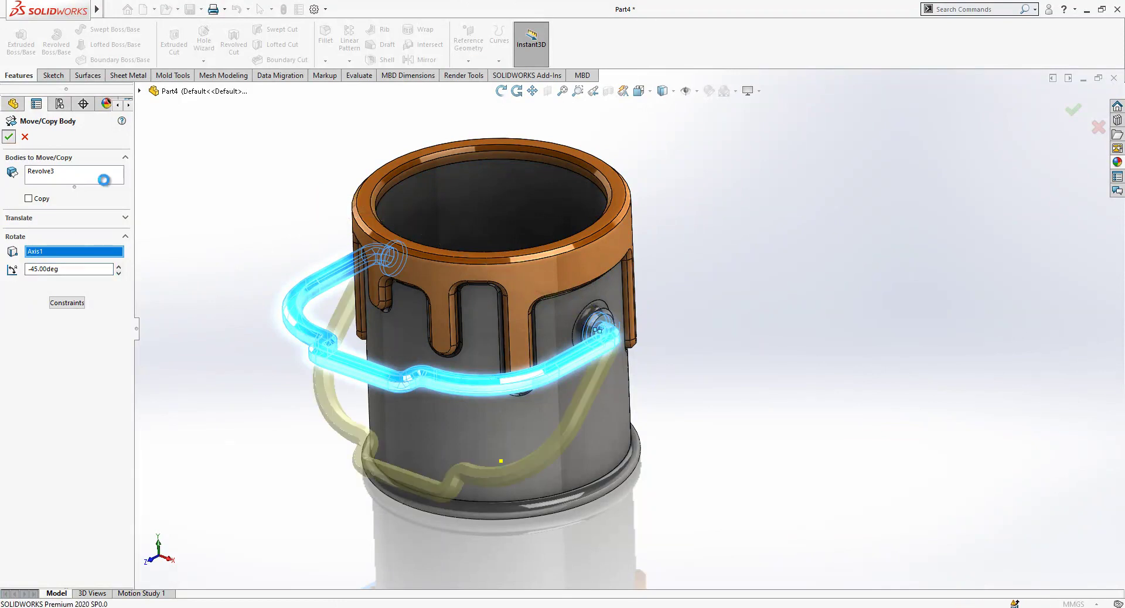
{"action": "left_click", "coordinate": [8, 137]}
Display the model shaded without edges and inspect the bucket with its rotated handle
{"action": "mouse_move", "coordinate": [490, 438]}
{"action": "middle_mouse_down"}
{"action": "mouse_move", "coordinate": [432, 467]}
{"action": "mouse_move", "coordinate": [491, 448]}
{"action": "middle_mouse_up"}
{"action": "left_click", "coordinate": [665, 91]}
{"action": "left_click", "coordinate": [663, 124]}
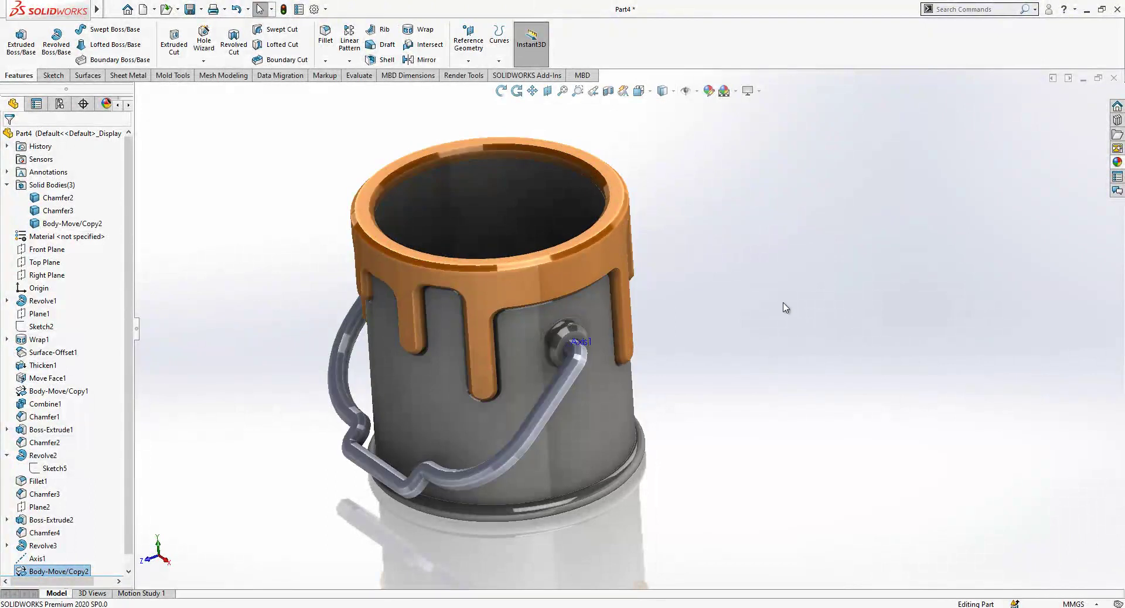
{"action": "scroll", "coordinate": [767, 322], "scroll_direction": "up", "scroll_amount": 2}
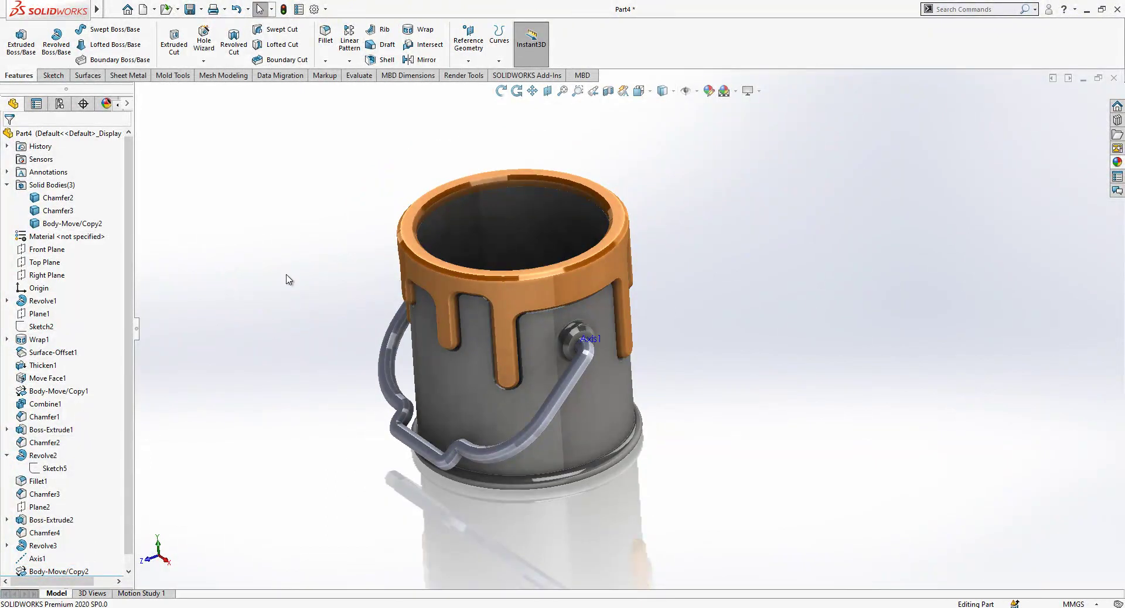
{"action": "scroll", "coordinate": [286, 280], "scroll_direction": "down", "scroll_amount": 3}
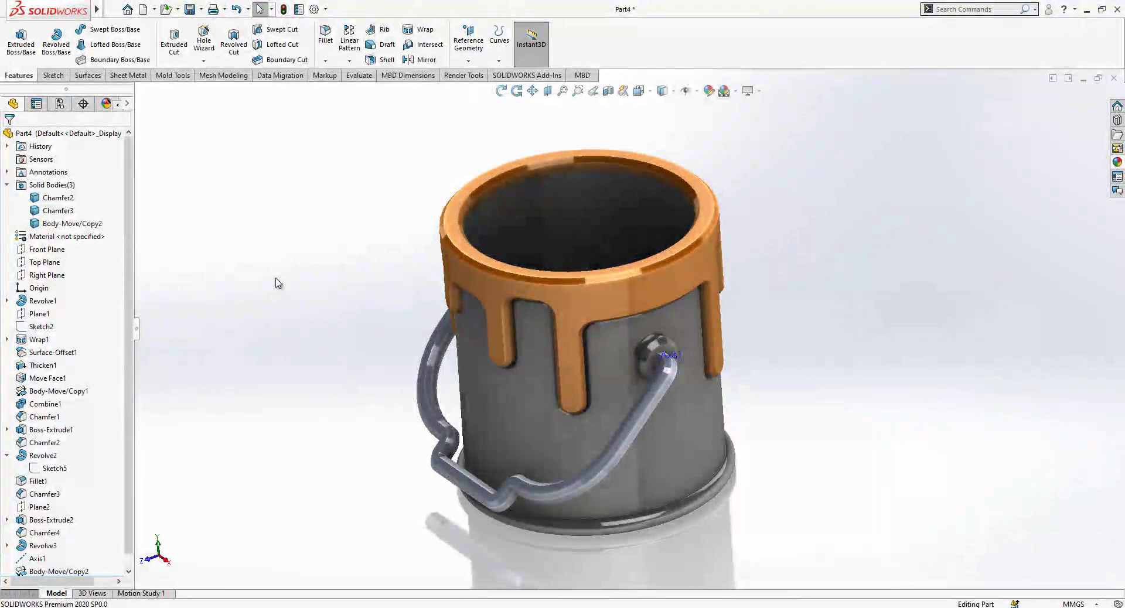